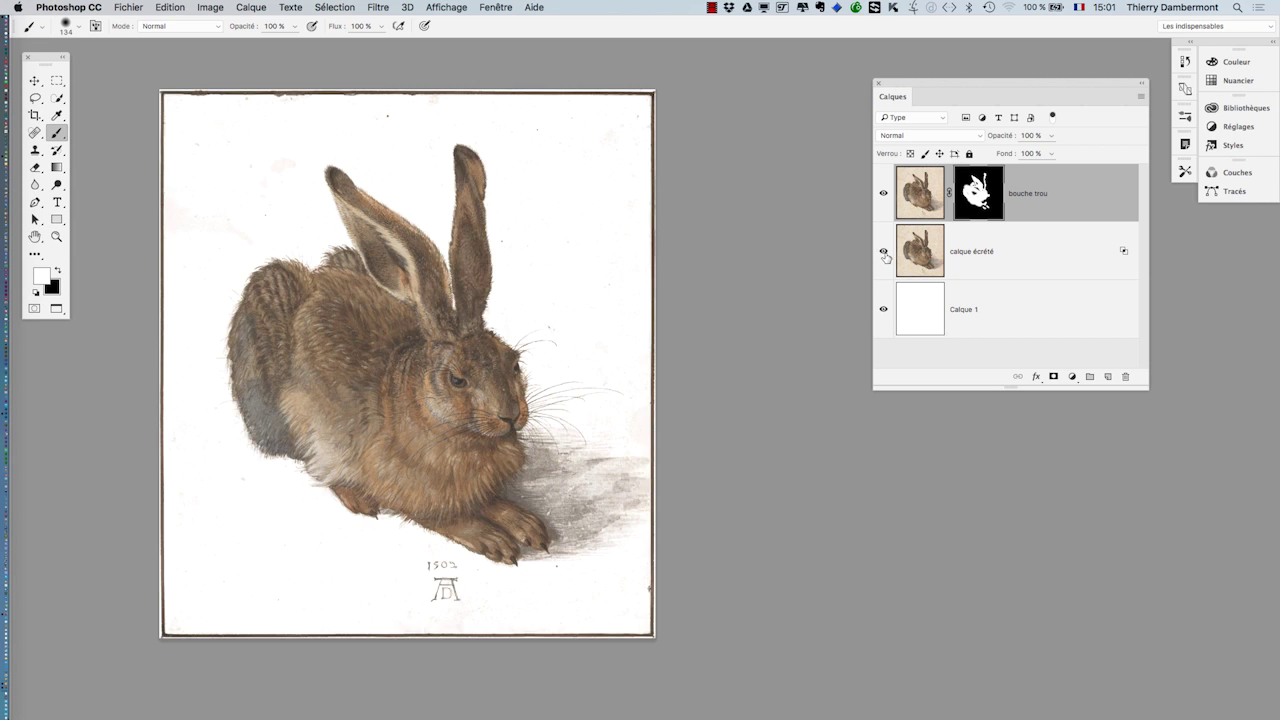
# - Toggle the visibility of the "calque écrété" layer to compare the hare with and without it
pyautogui.click(884, 256)
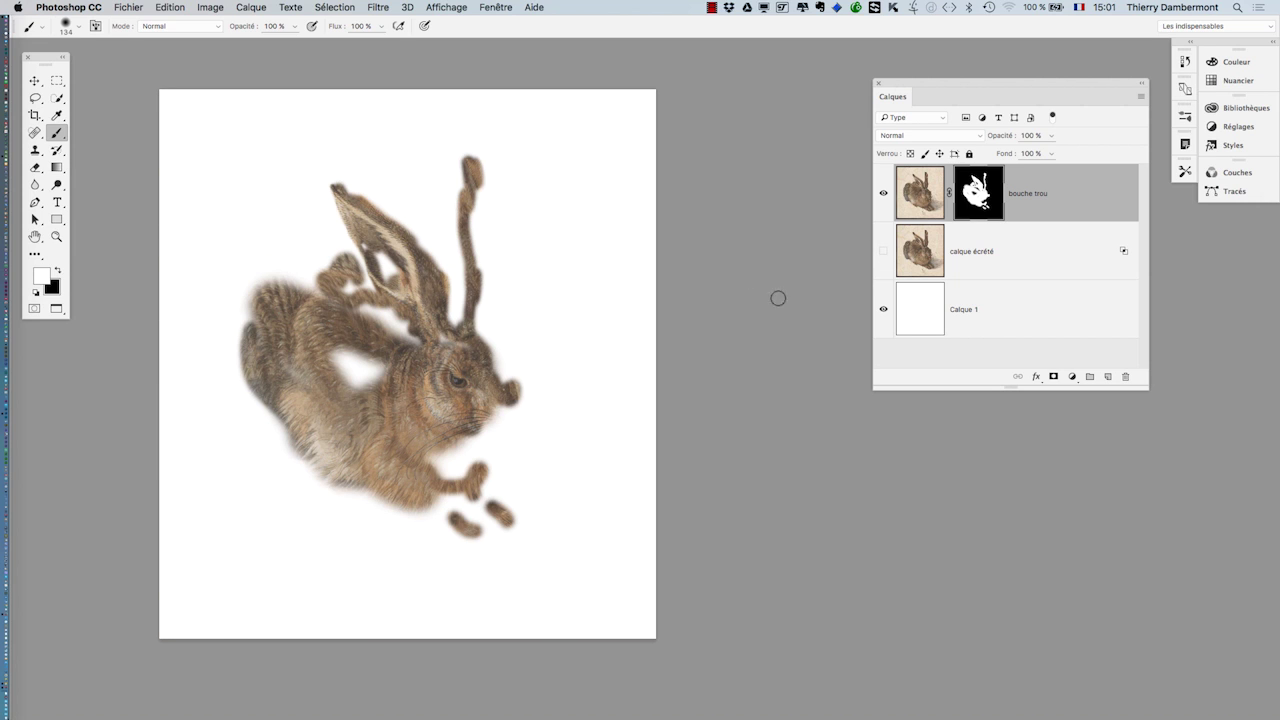
pyautogui.click(883, 254)
pyautogui.click(883, 254)
pyautogui.click(883, 254)
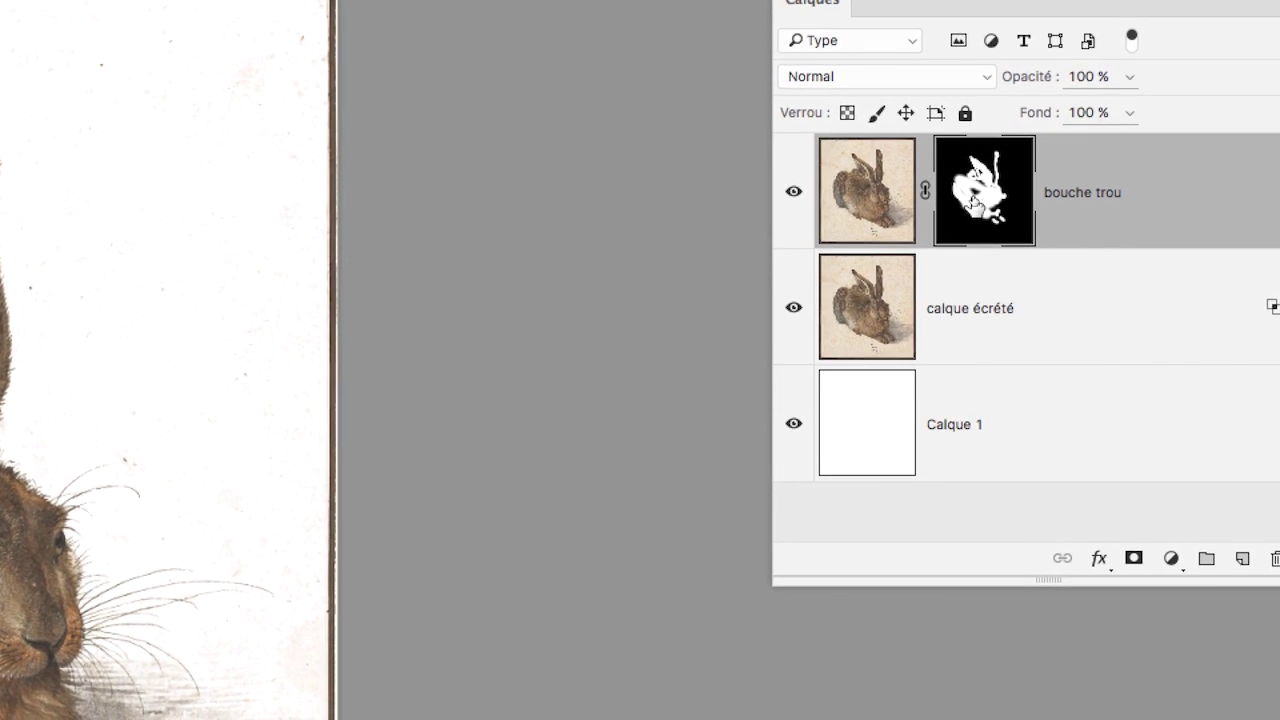
# - Inspect the layer mask of "bouche trou" on its own, switching between the mask and the image
pyautogui.keyDown('alt'); pyautogui.click(984, 190); pyautogui.keyUp('alt')
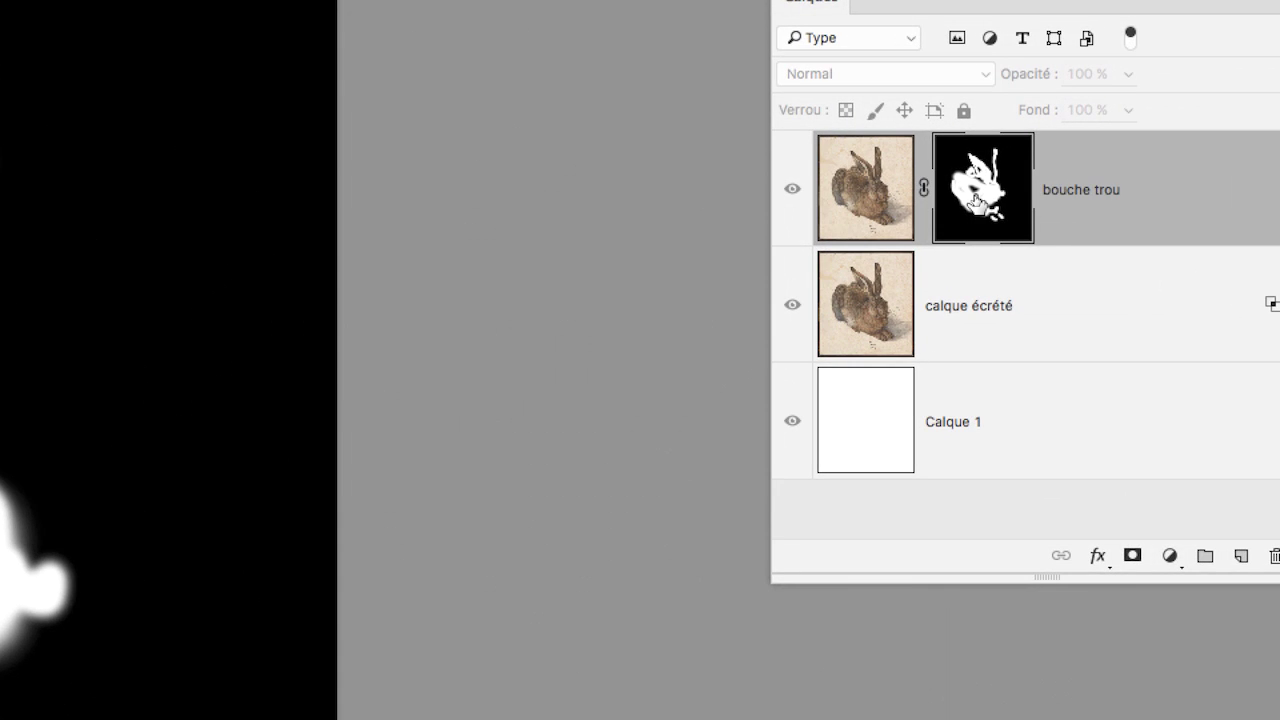
pyautogui.keyDown('alt'); pyautogui.click(976, 201); pyautogui.keyUp('alt')
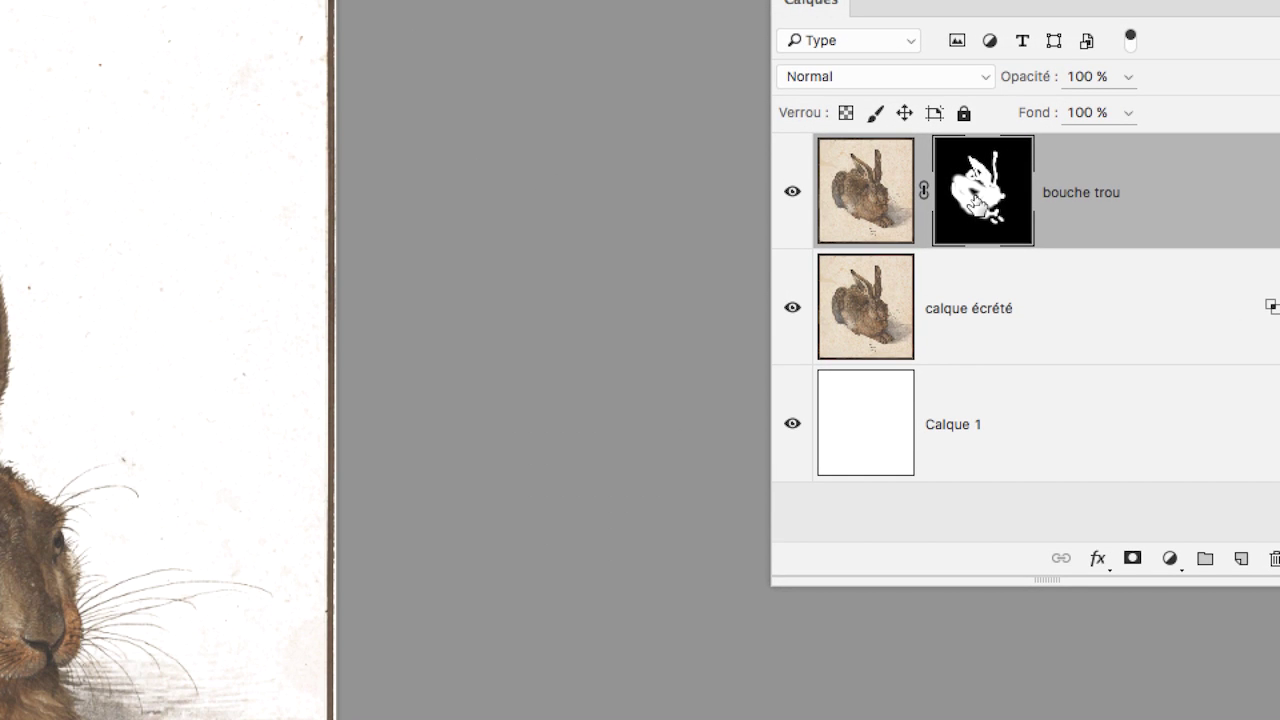
pyautogui.keyDown('alt'); pyautogui.click(976, 201); pyautogui.keyUp('alt')
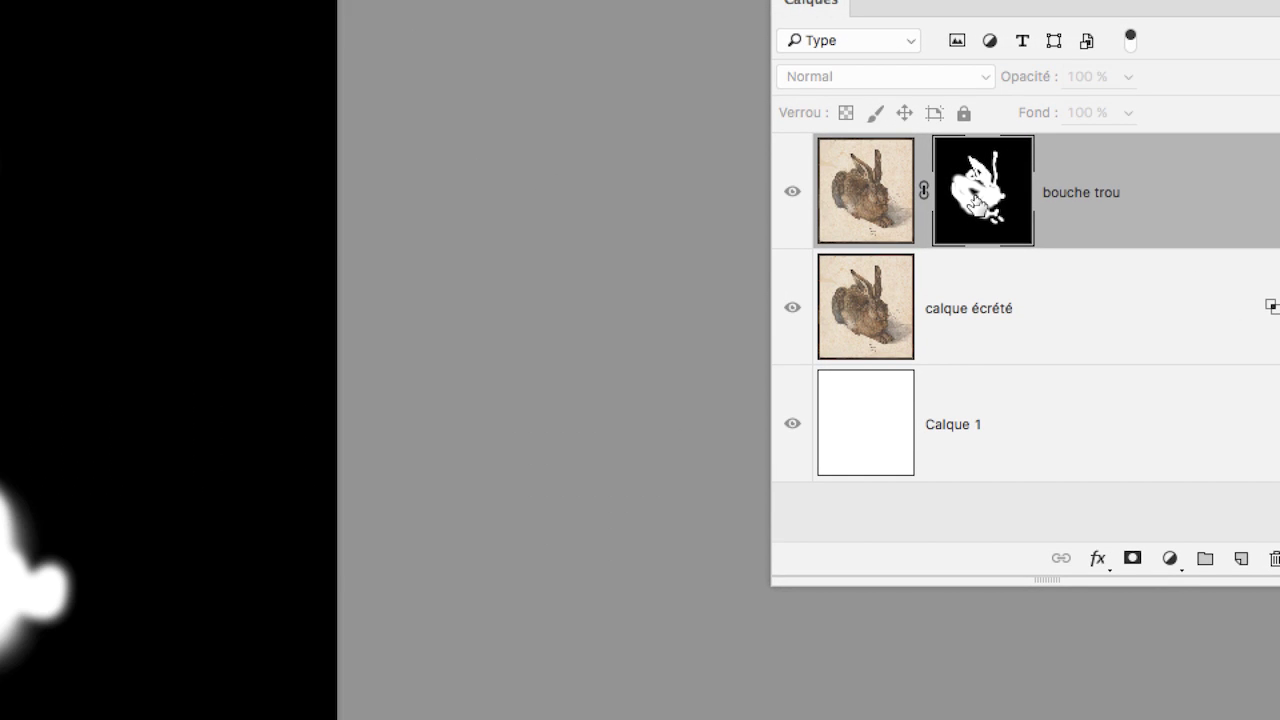
pyautogui.keyDown('alt'); pyautogui.click(976, 201); pyautogui.keyUp('alt')
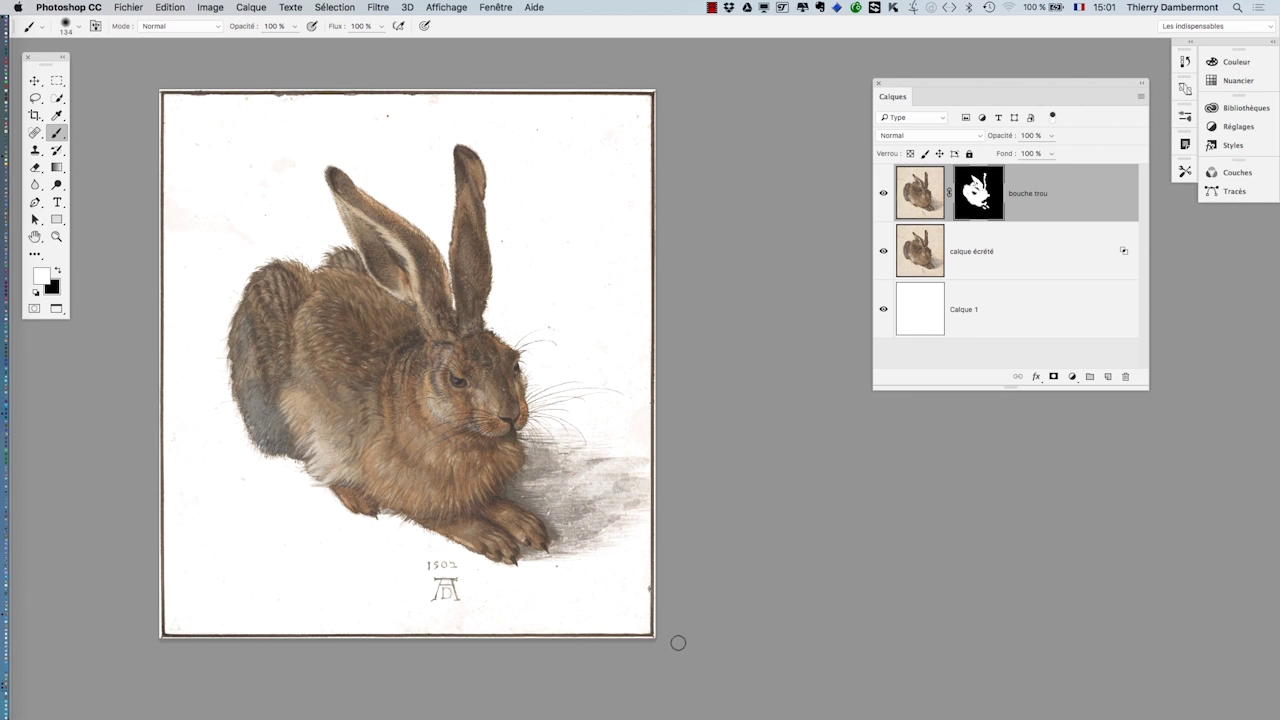
# - Add a layer mask to the "calque écrété" layer and paint out the dark frame around the picture in black
pyautogui.click(996, 268)
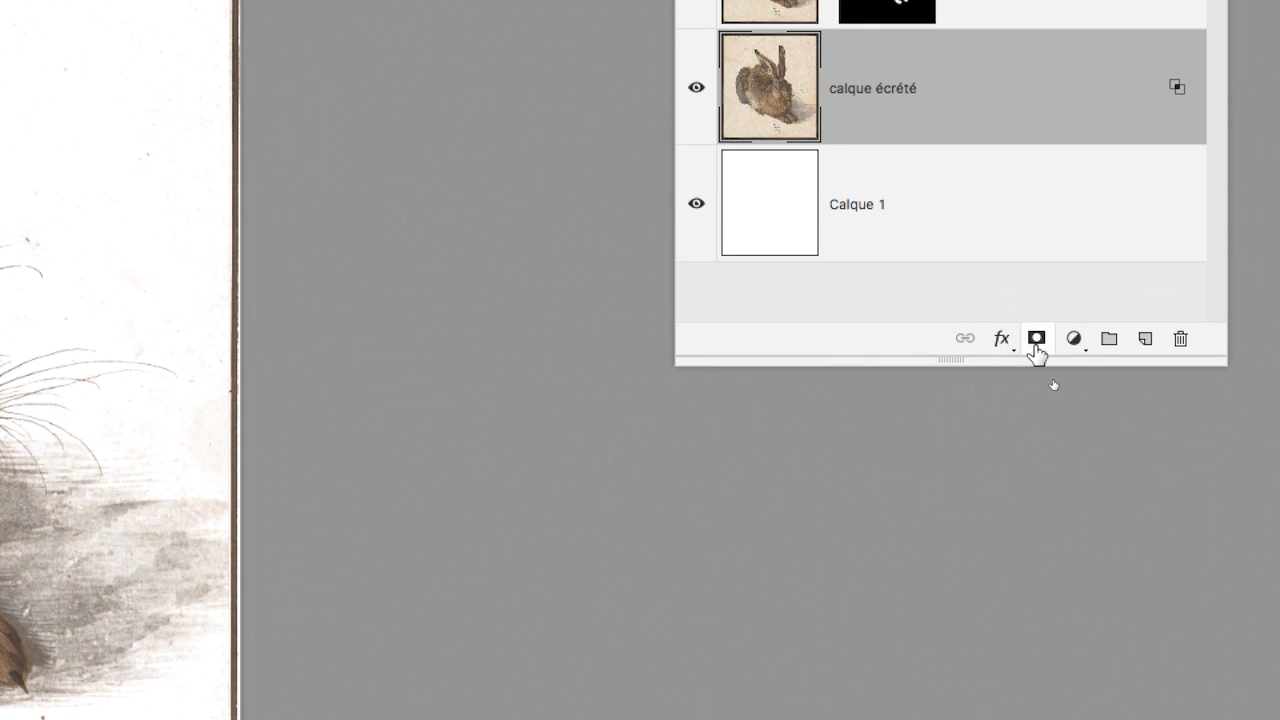
pyautogui.click(1113, 504)
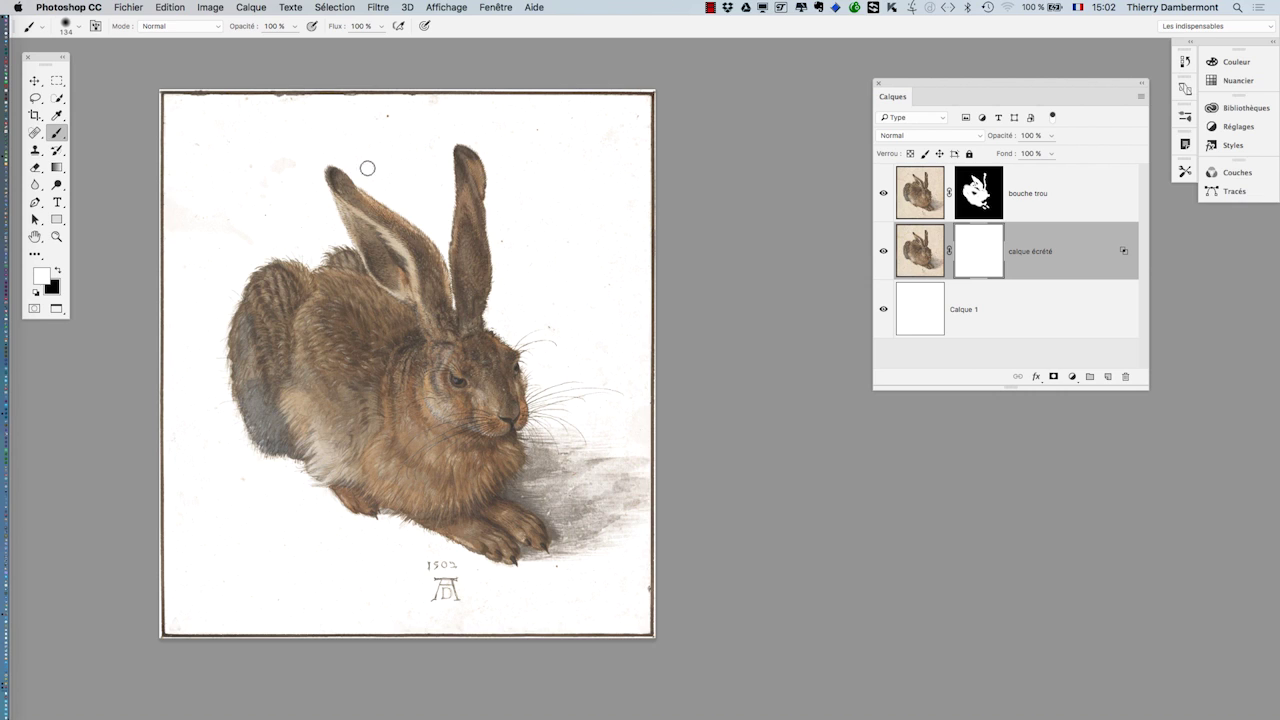
pyautogui.click(59, 272)
pyautogui.moveTo(187, 142); pyautogui.dragTo(195, 141)
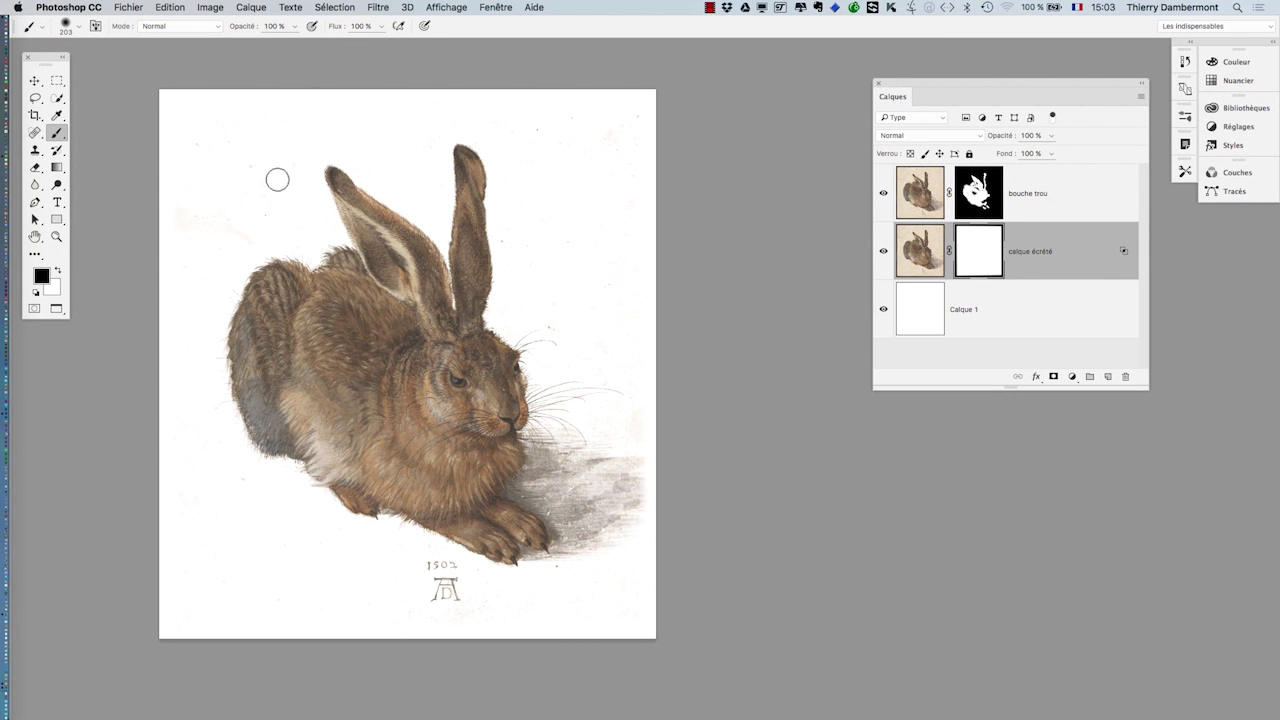
# - With an enlarged brush, paint black on the "calque écrété" mask over the paper stains in the outer background around the hare
pyautogui.moveTo(277, 180)
pyautogui.mouseDown()
pyautogui.moveTo(251, 190)
pyautogui.moveTo(273, 192)
pyautogui.mouseUp()
pyautogui.moveTo(265, 185)
pyautogui.mouseDown()
pyautogui.moveTo(248, 205)
pyautogui.moveTo(214, 177)
pyautogui.moveTo(200, 209)
pyautogui.mouseUp()
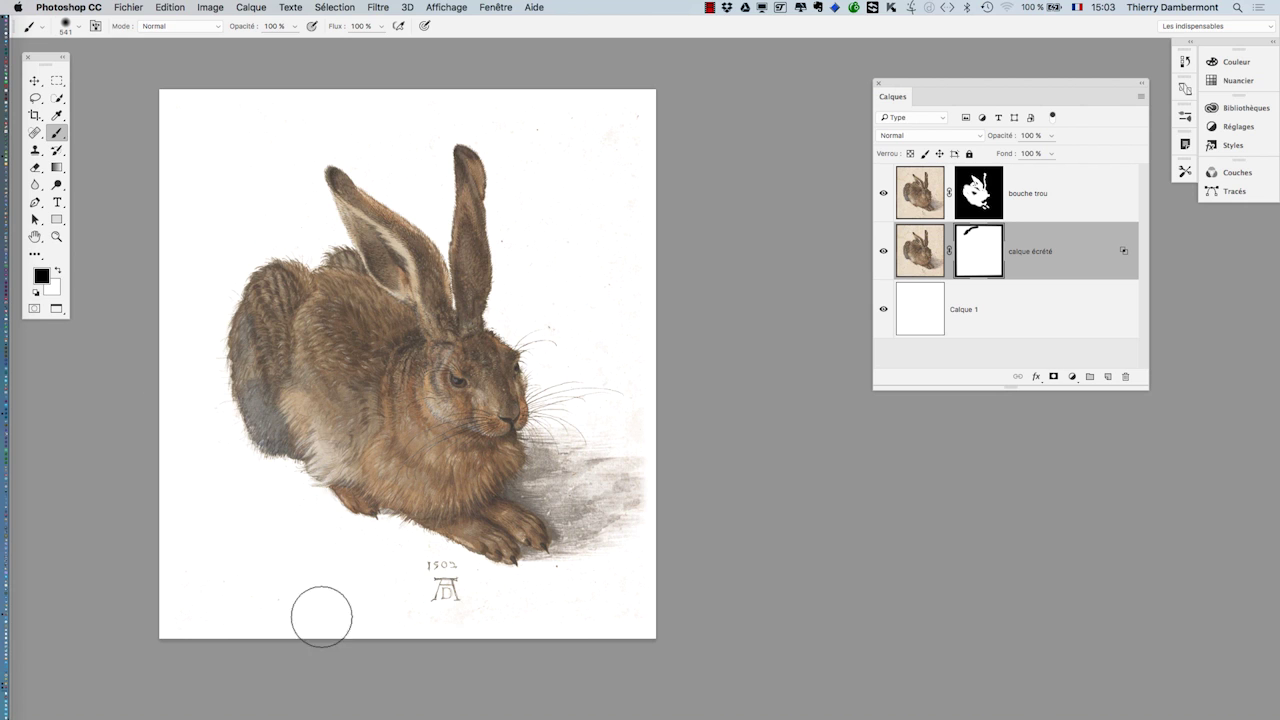
pyautogui.moveTo(321, 616); pyautogui.dragTo(194, 589)
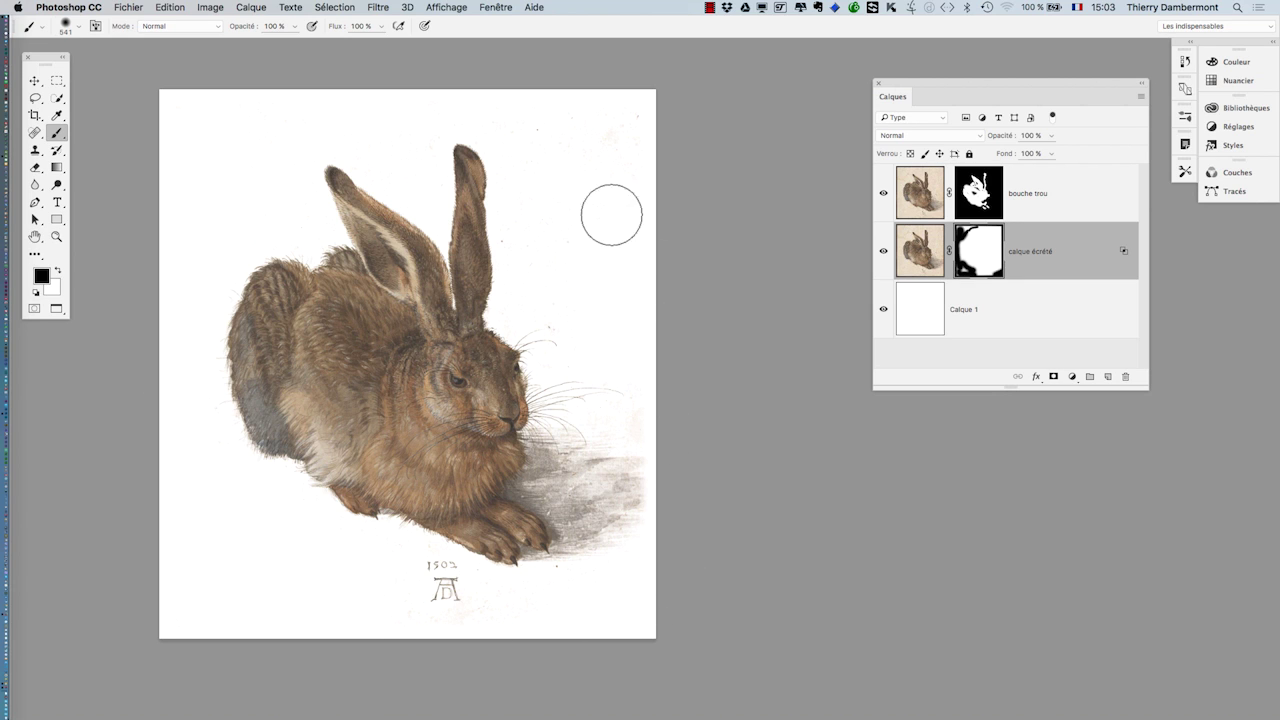
pyautogui.moveTo(612, 215)
pyautogui.mouseDown()
pyautogui.moveTo(540, 271)
pyautogui.moveTo(526, 232)
pyautogui.mouseUp()
pyautogui.moveTo(563, 270); pyautogui.dragTo(523, 270)
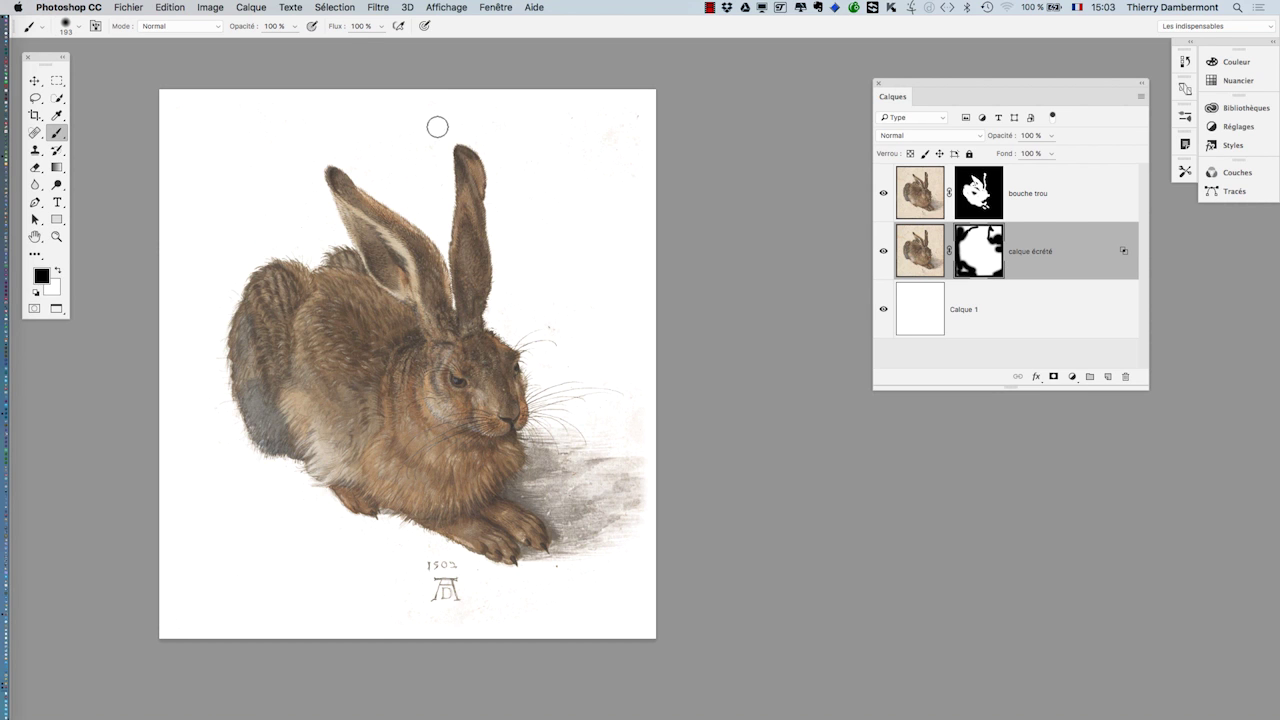
# - Mask out the remaining paper specks close to the hare's ears and back with a 193 px black brush
pyautogui.scroll(4, 430, 174)
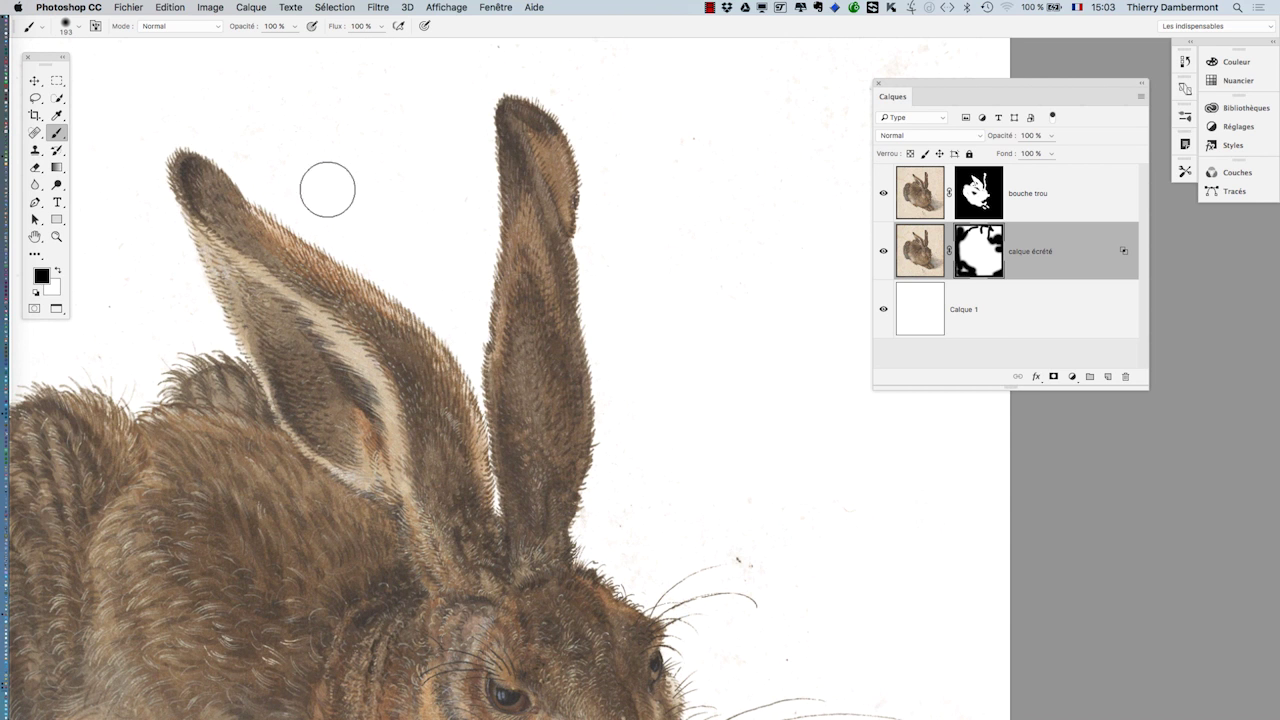
pyautogui.moveTo(414, 208); pyautogui.dragTo(577, 269)
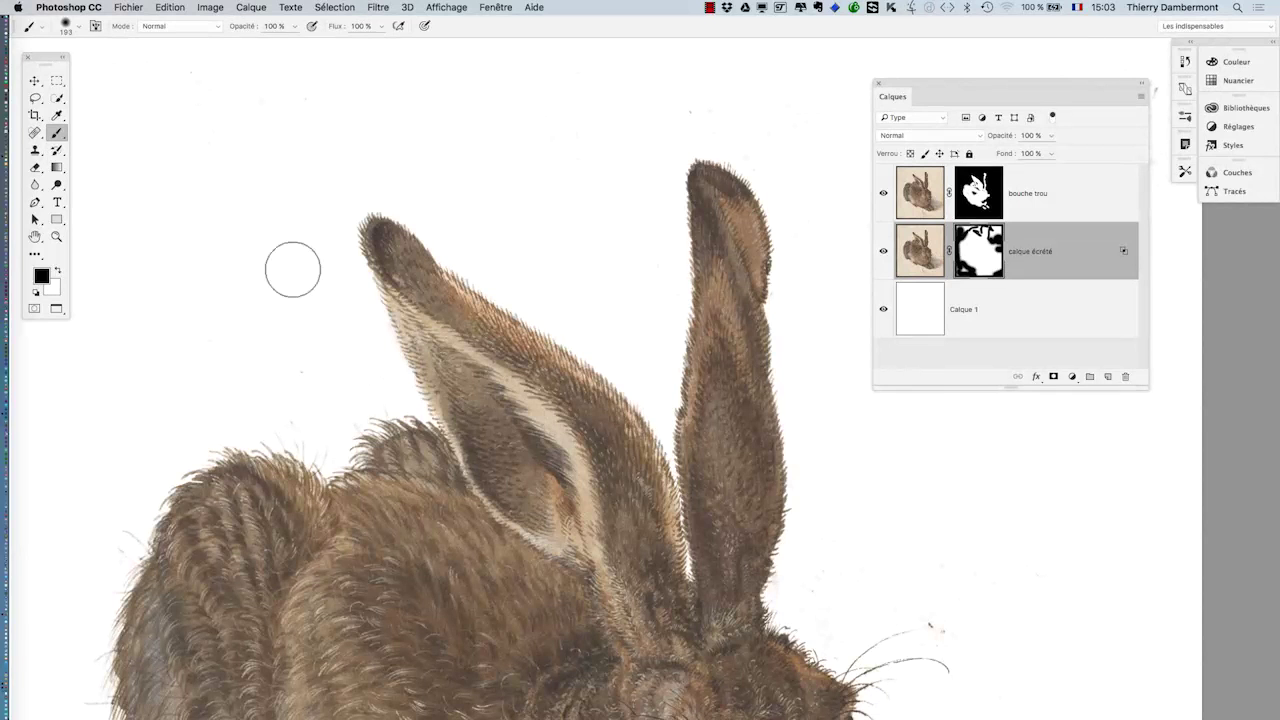
pyautogui.scroll(-1, 307, 289)
pyautogui.scroll(-3, 309, 285)
pyautogui.moveTo(478, 339); pyautogui.dragTo(394, 365)
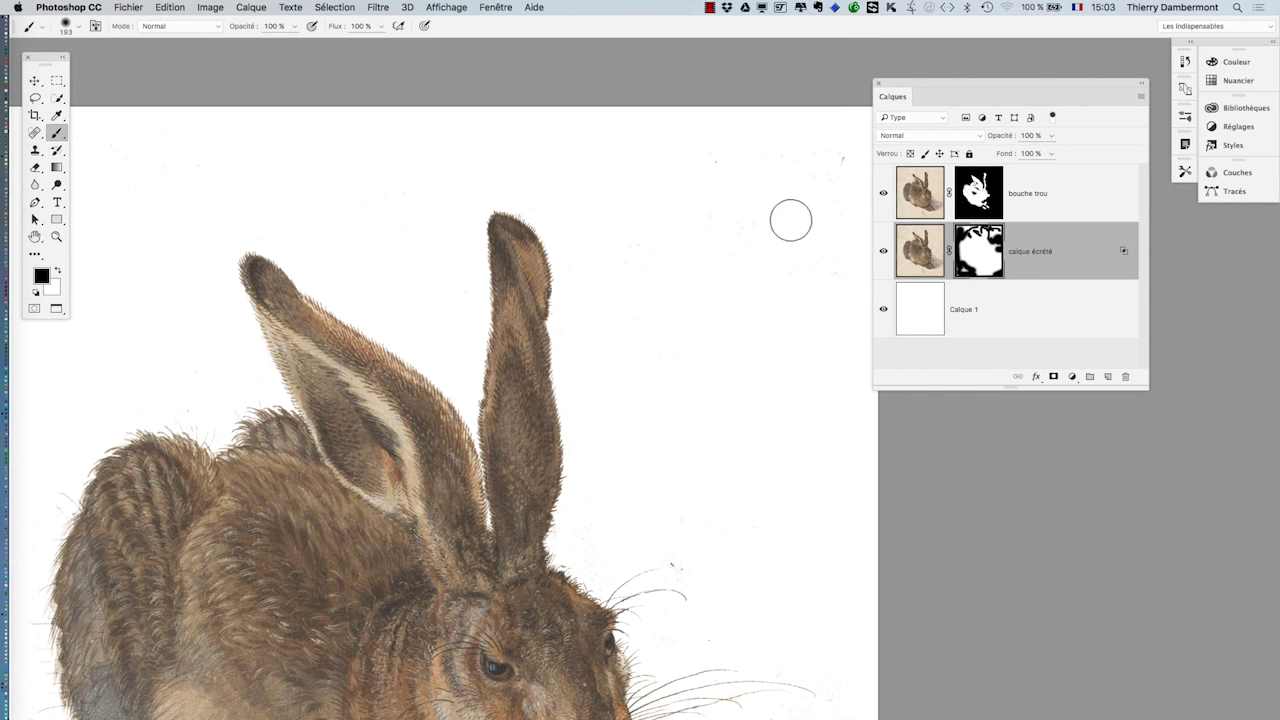
# - Enlarge the brush to 378 px and mask out the background specks beside the ears and around the whiskers
pyautogui.moveTo(787, 224); pyautogui.dragTo(811, 234)
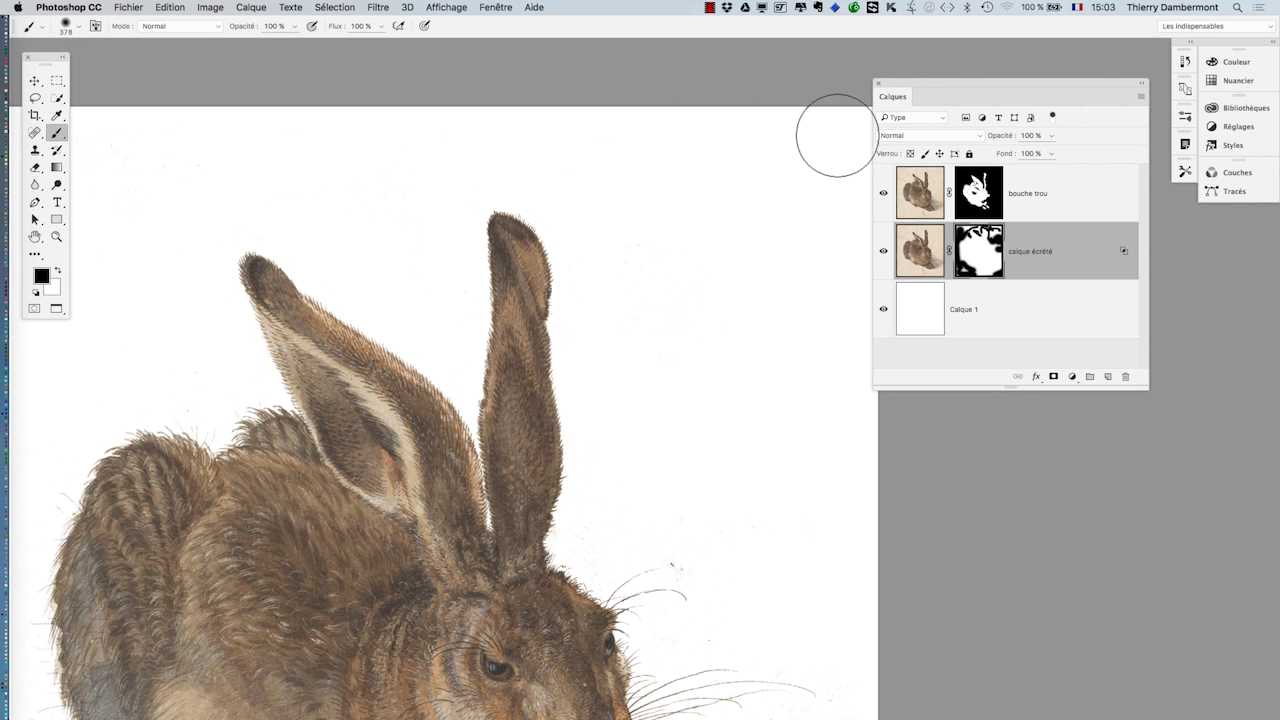
pyautogui.keyDown('alt'); pyautogui.click(770, 252); pyautogui.keyUp('alt')
pyautogui.keyDown('alt'); pyautogui.click(774, 262); pyautogui.keyUp('alt')
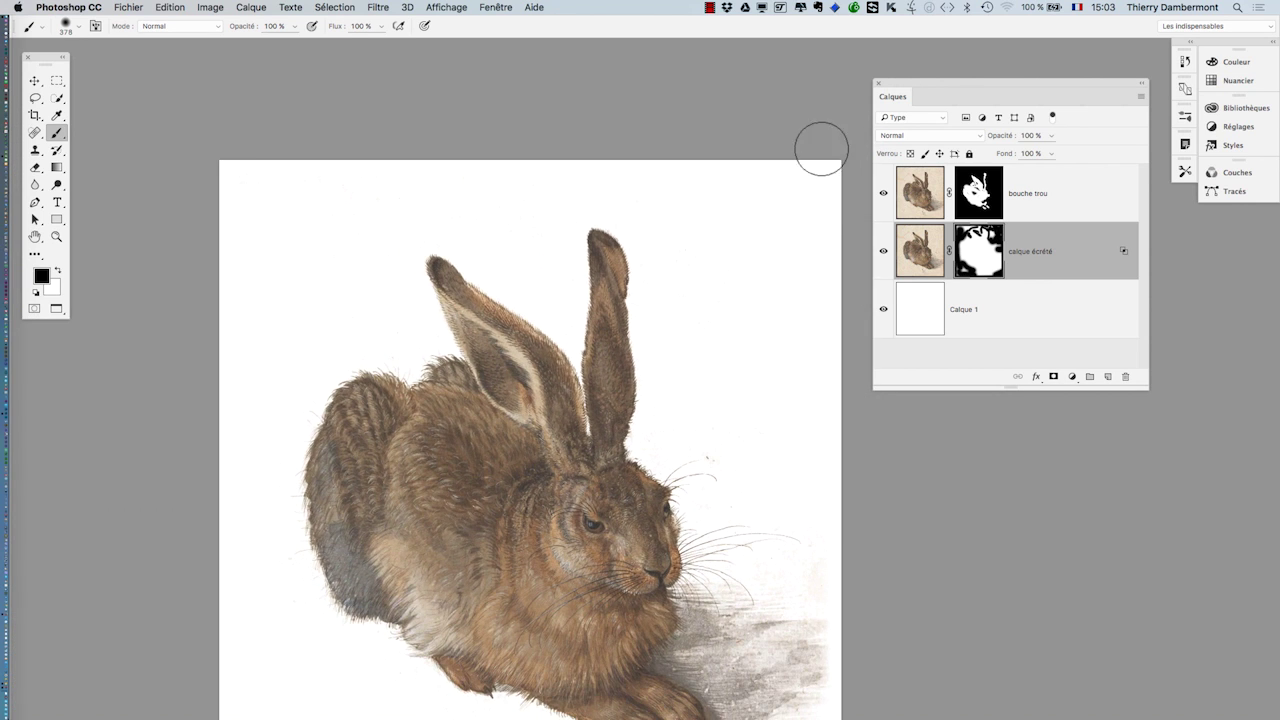
pyautogui.moveTo(809, 497); pyautogui.dragTo(740, 280)
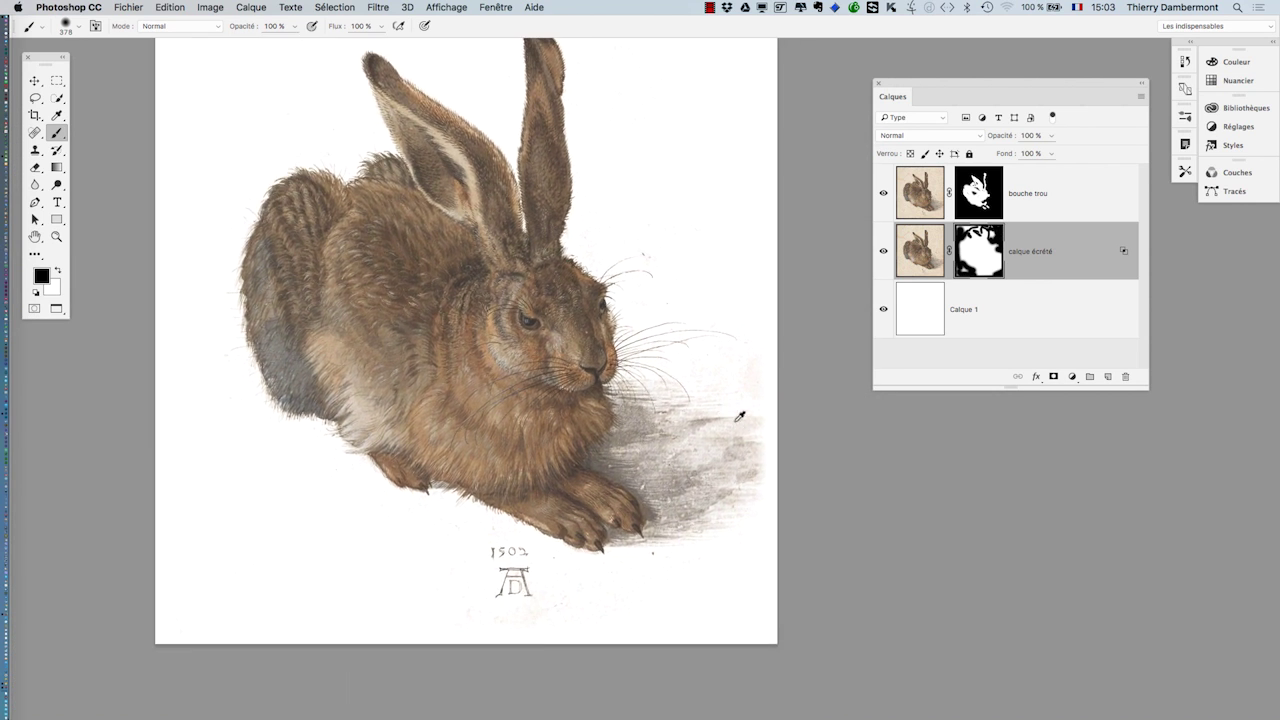
pyautogui.scroll(2, 738, 403)
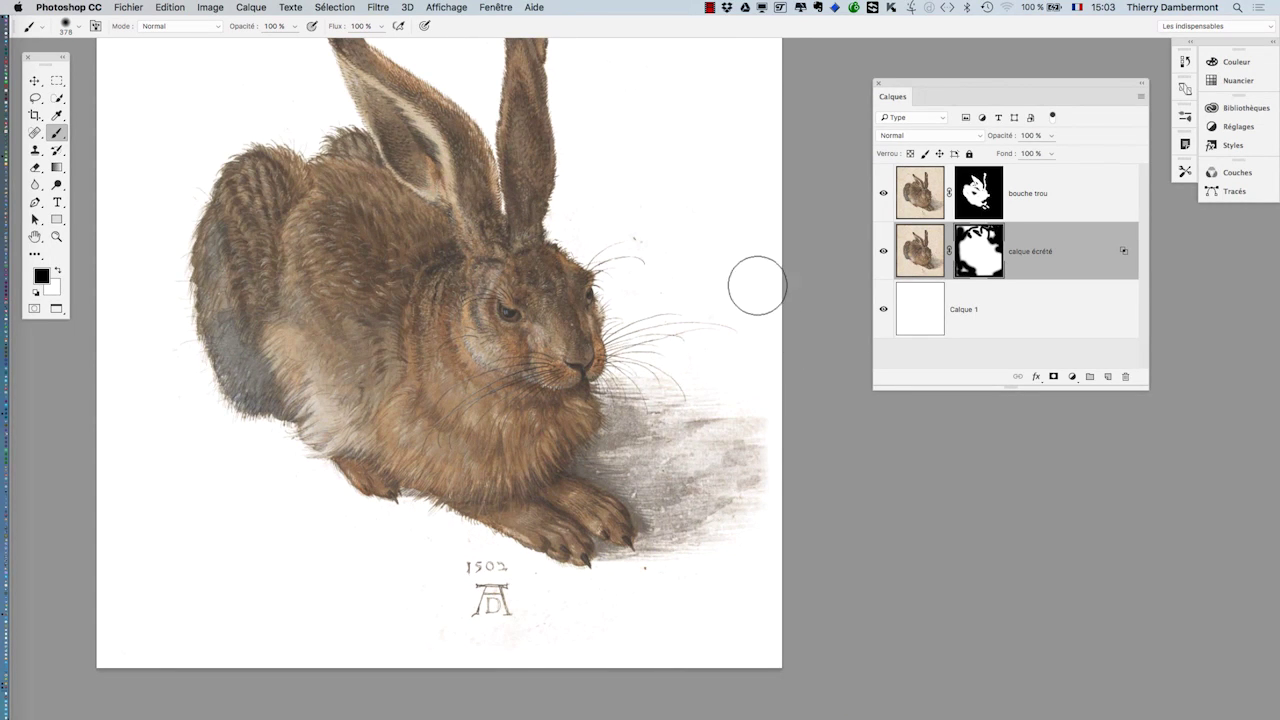
pyautogui.moveTo(705, 281); pyautogui.dragTo(666, 271)
# - Save the document as a new Photoshop file version, changing the number at the end of its name to 03
pyautogui.click(111, 4)
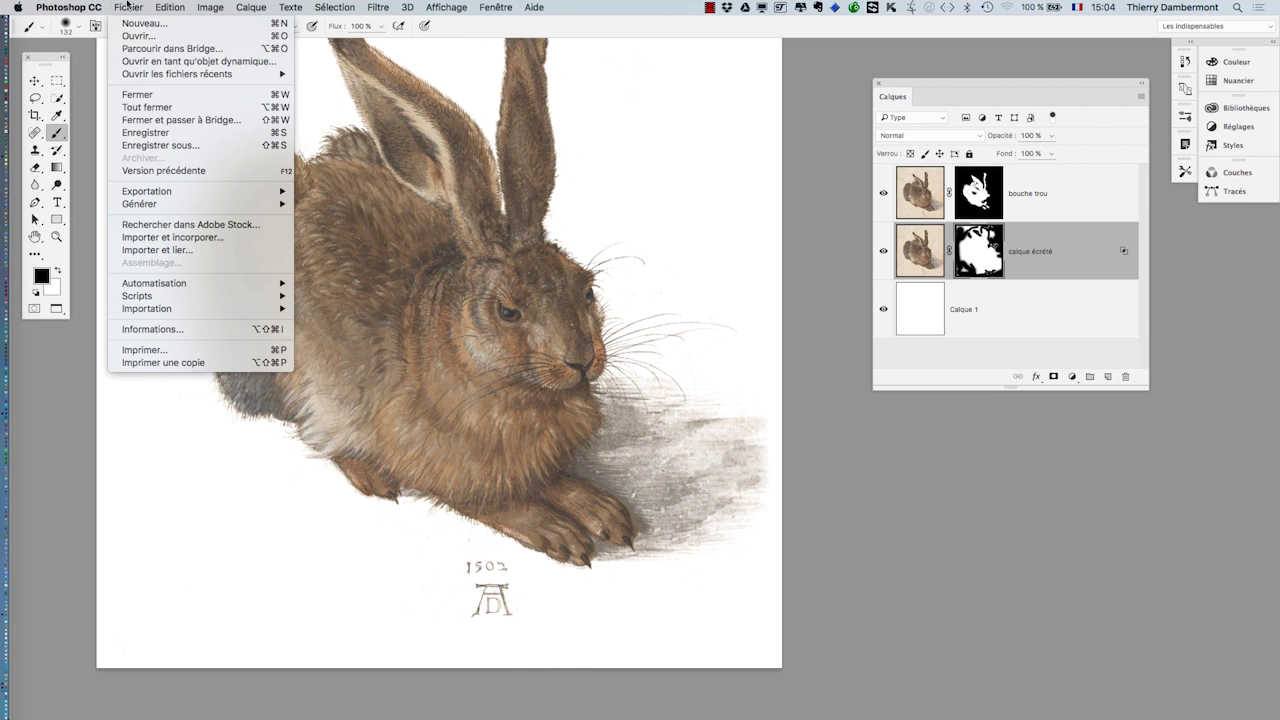
pyautogui.click(200, 145)
pyautogui.click(720, 90)
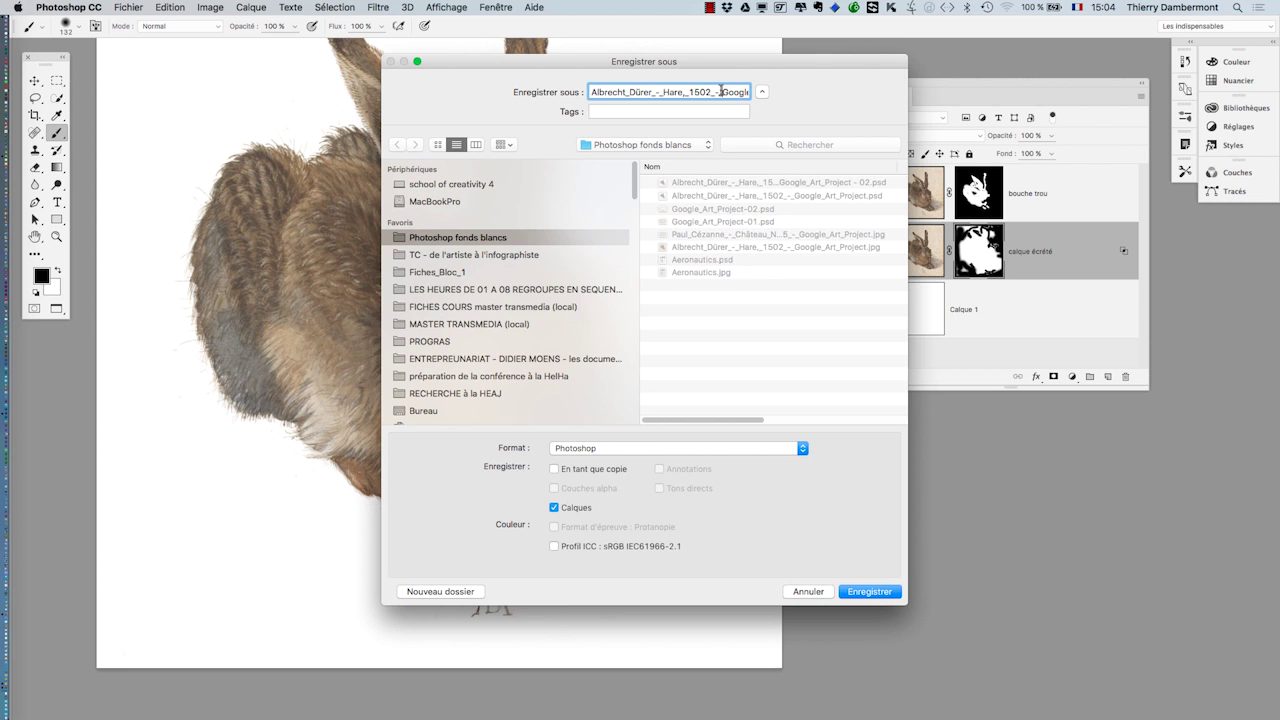
pyautogui.press('Right')
pyautogui.press('Right')
pyautogui.press('Right')
pyautogui.press('Right')
pyautogui.press('Right')
pyautogui.press('Right')
pyautogui.press('Right')
pyautogui.press('Right')
pyautogui.press('Right')
pyautogui.press('Right')
pyautogui.press('Right')
pyautogui.press('Right')
pyautogui.press('Right')
pyautogui.press('Right')
pyautogui.press('Right')
pyautogui.press('Right')
pyautogui.press('Right')
pyautogui.press('Right')
pyautogui.press('Right')
pyautogui.press('Right')
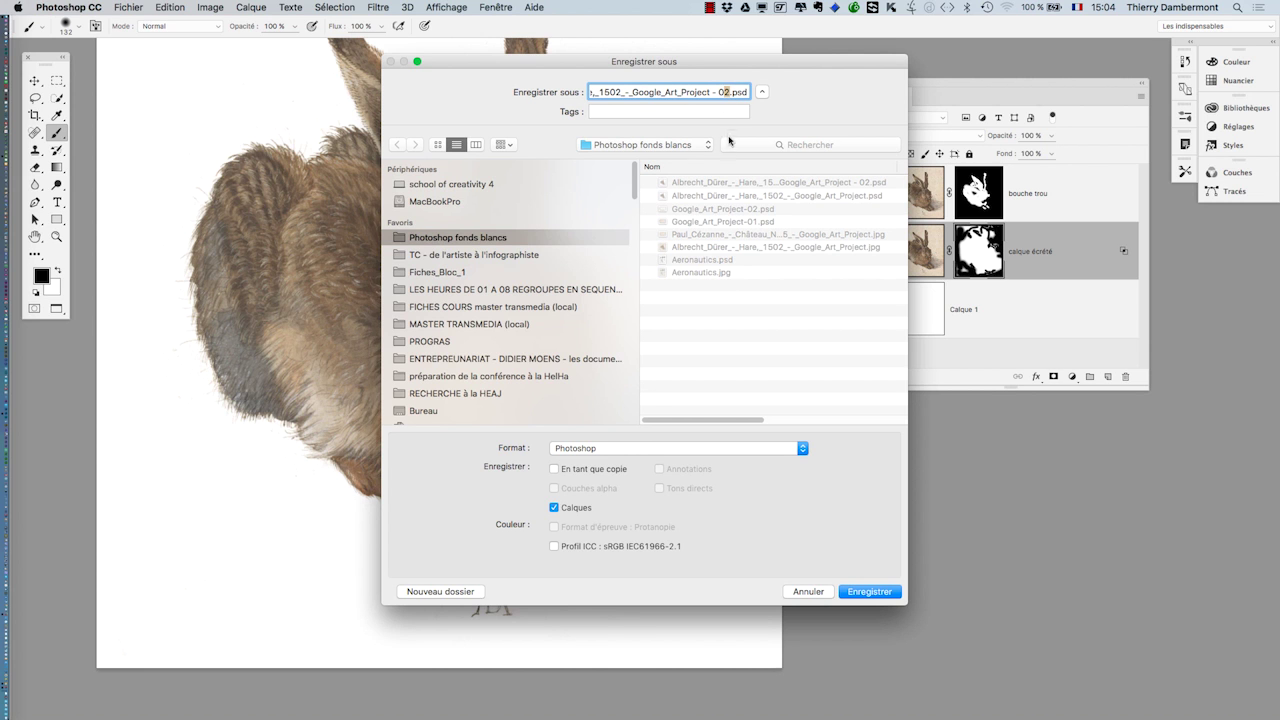
pyautogui.press('Return')
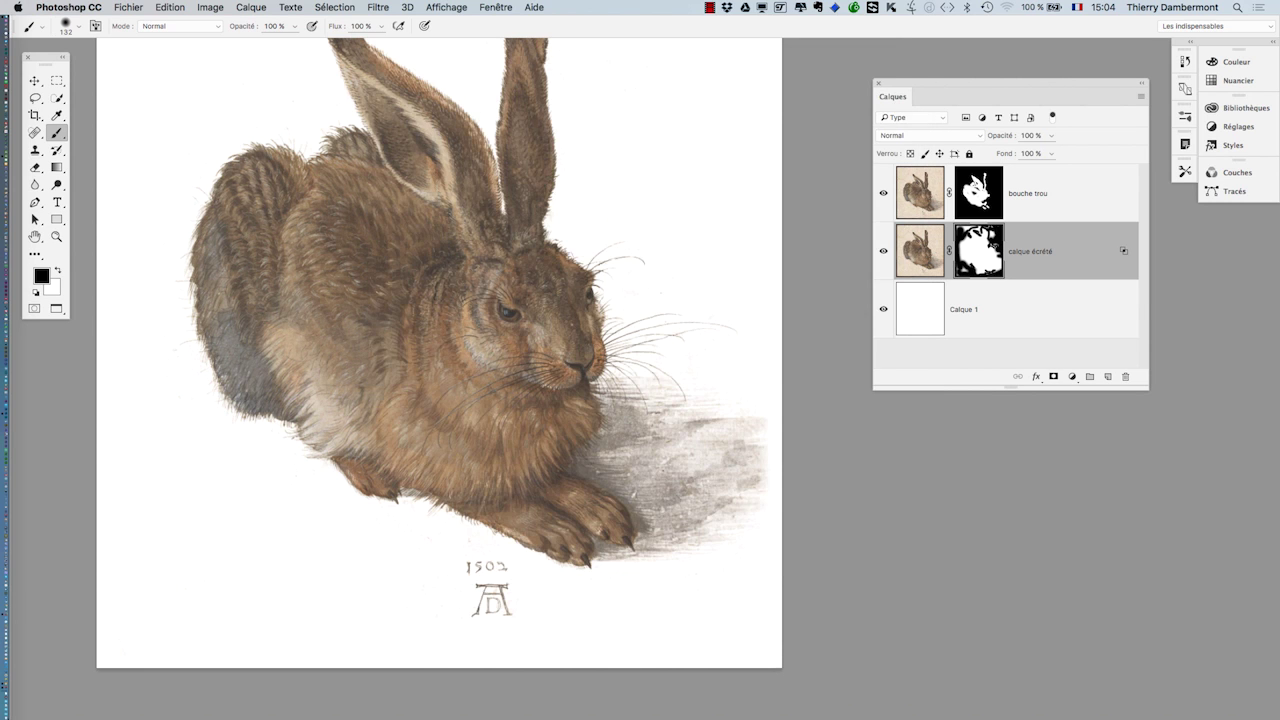
# - Show the whole image and switch to the standard windowed screen mode
pyautogui.keyDown('alt'); pyautogui.click(635, 289); pyautogui.keyUp('alt')
pyautogui.moveTo(544, 308); pyautogui.dragTo(389, 335)
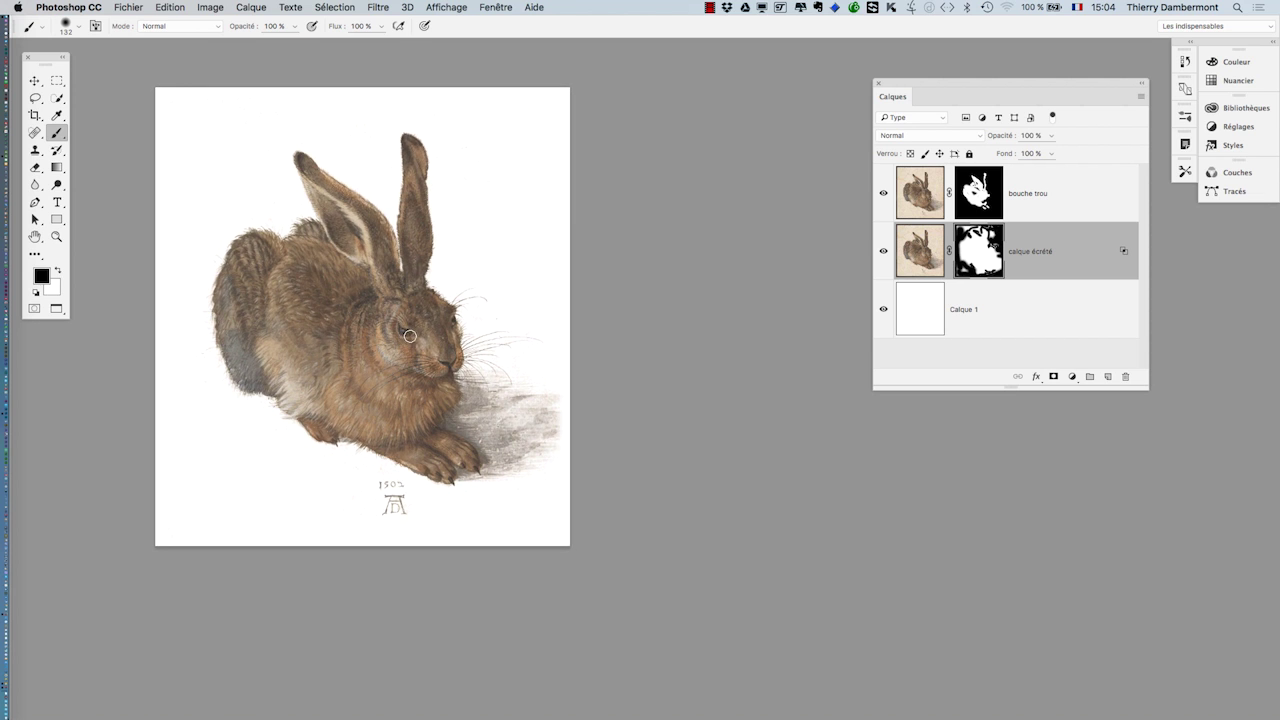
pyautogui.press('f')
pyautogui.press('f')
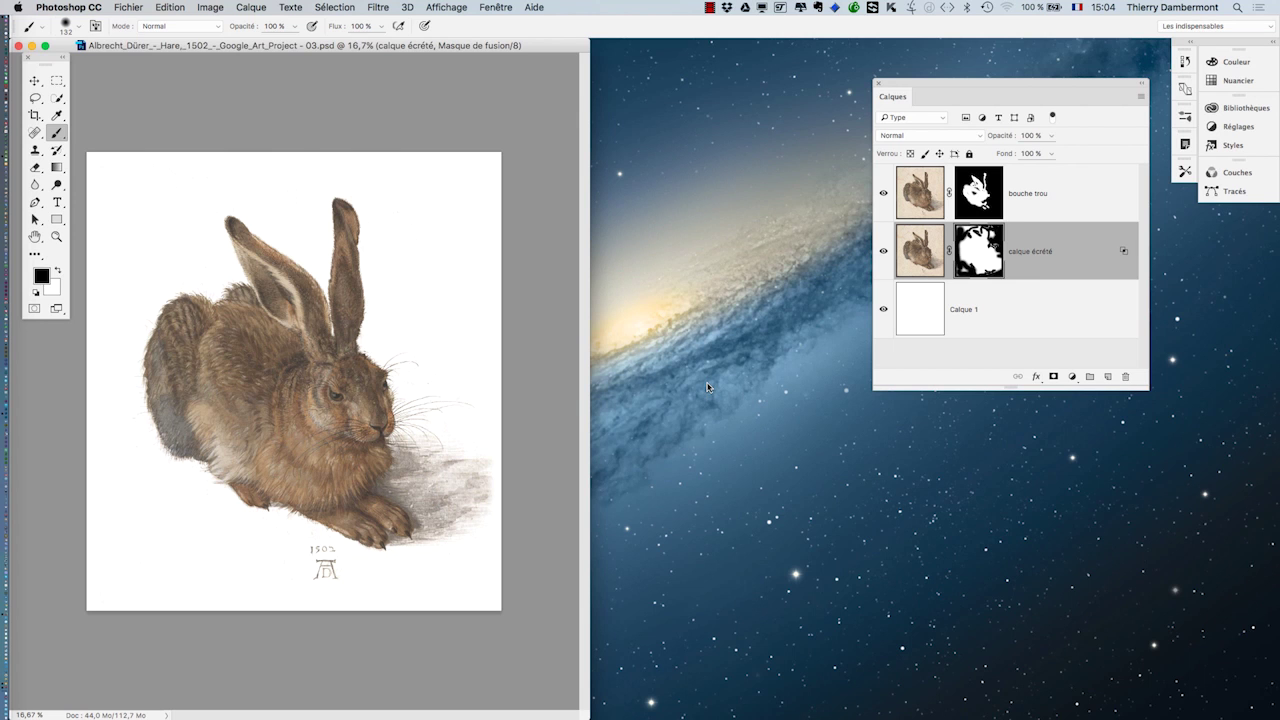
# - Open the original image Albrecht_Dürer_-_Hare,_1502_-_Google_Art_Project.jpg from the recent files
pyautogui.click(124, 7)
pyautogui.moveTo(175, 76)
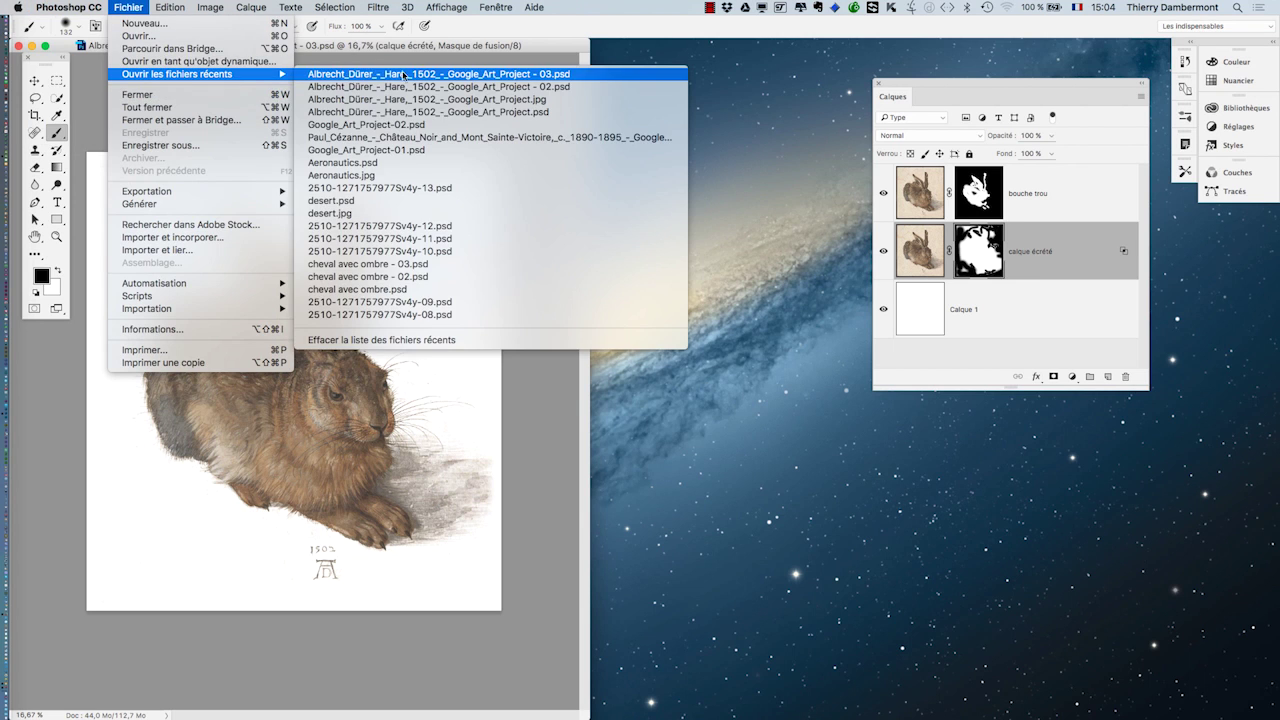
pyautogui.click(489, 99)
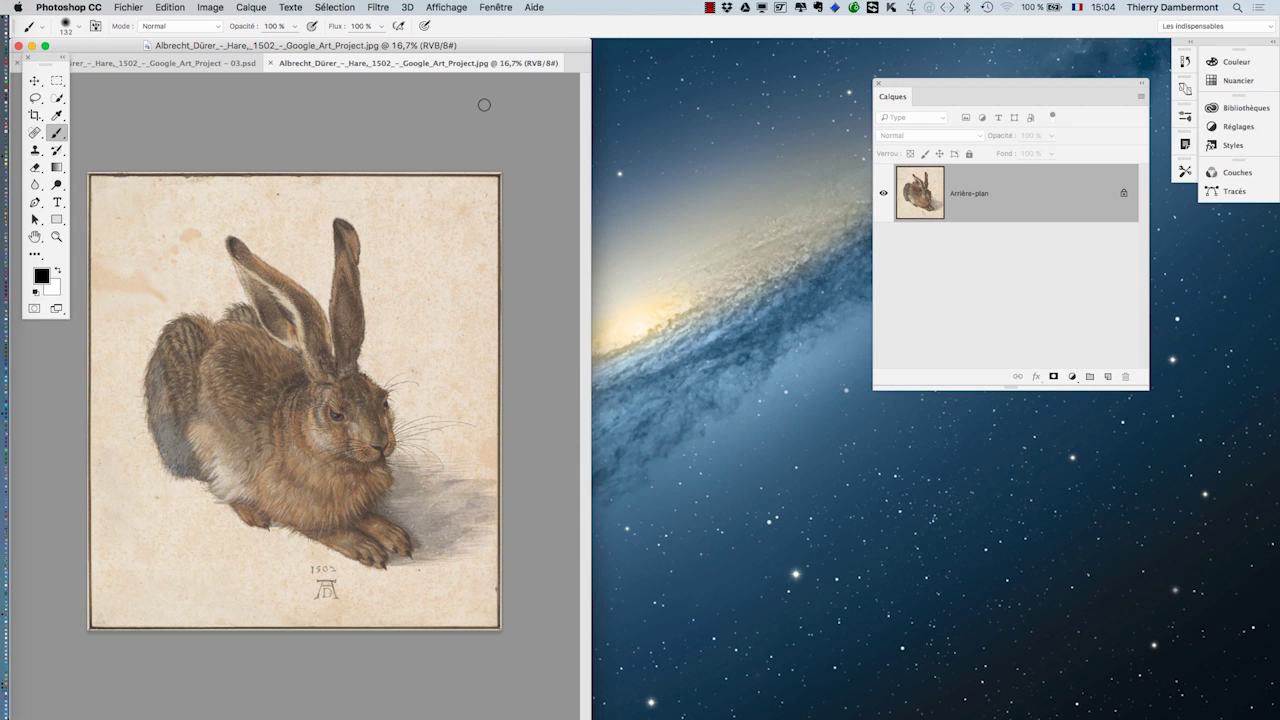
# - Arrange the original and the edited document side by side in two vertical tiles and close the floating layers palette
pyautogui.click(496, 7)
pyautogui.moveTo(510, 23)
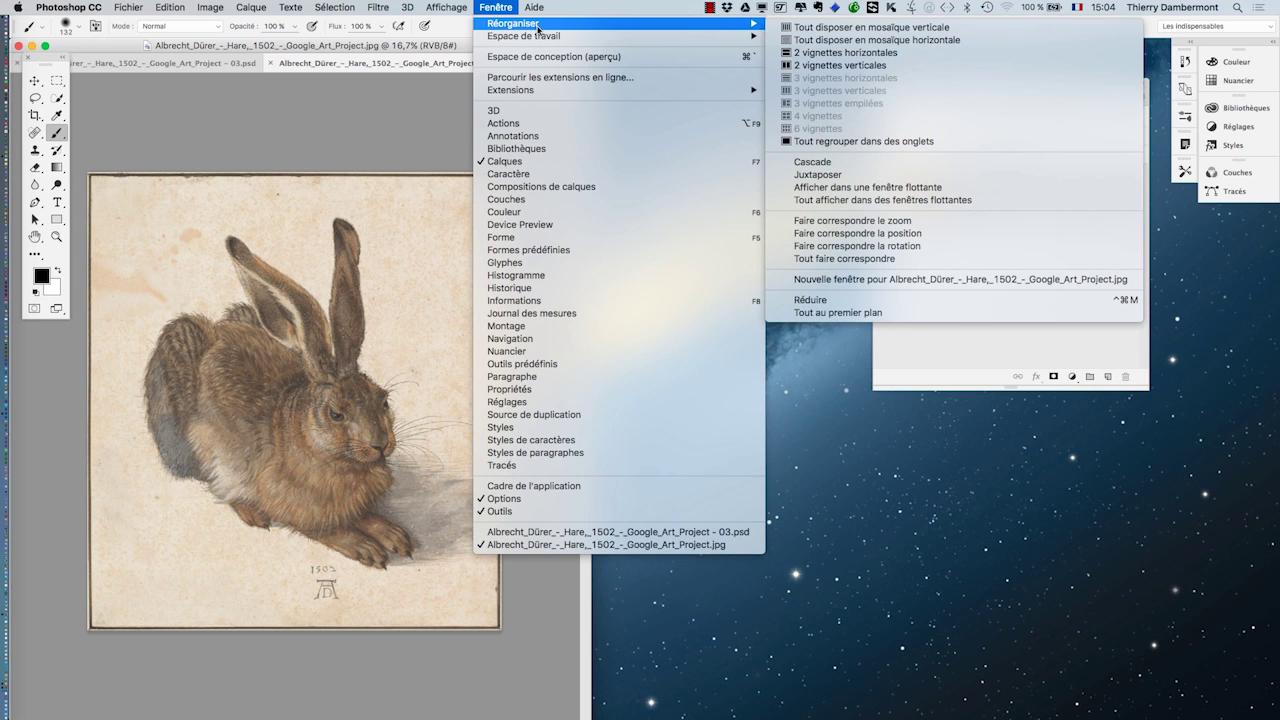
pyautogui.click(812, 65)
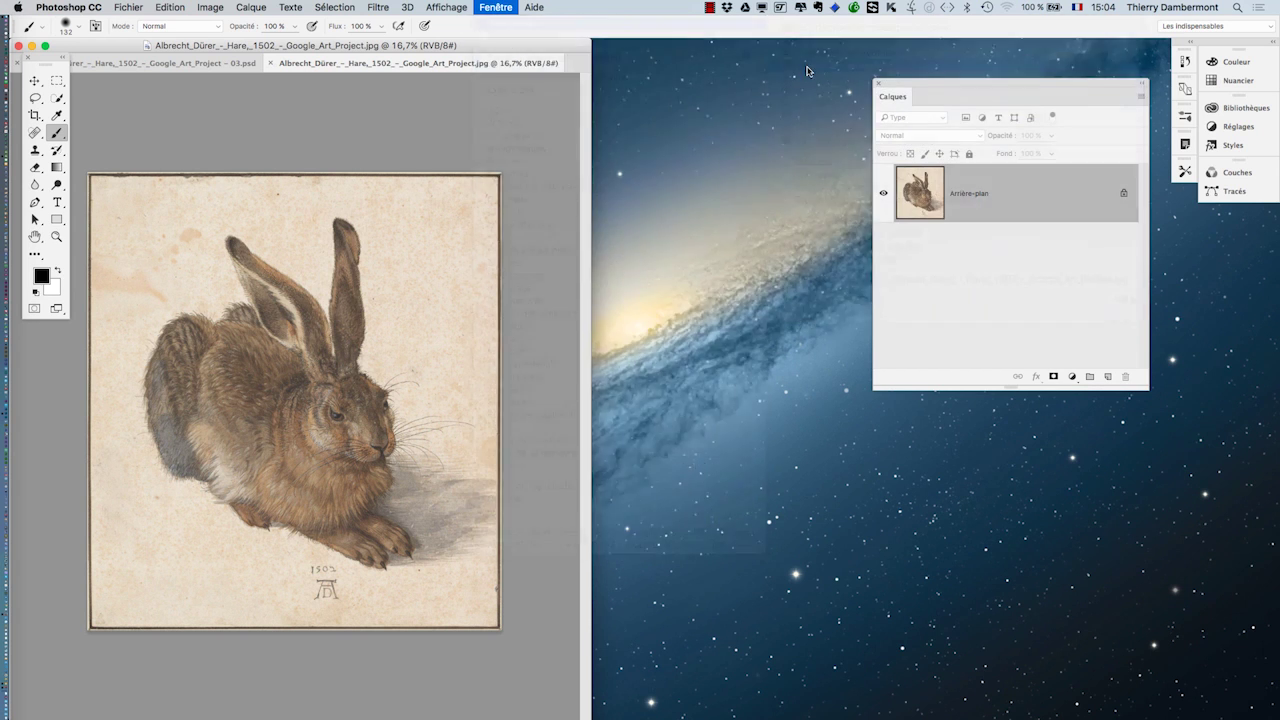
pyautogui.click(878, 84)
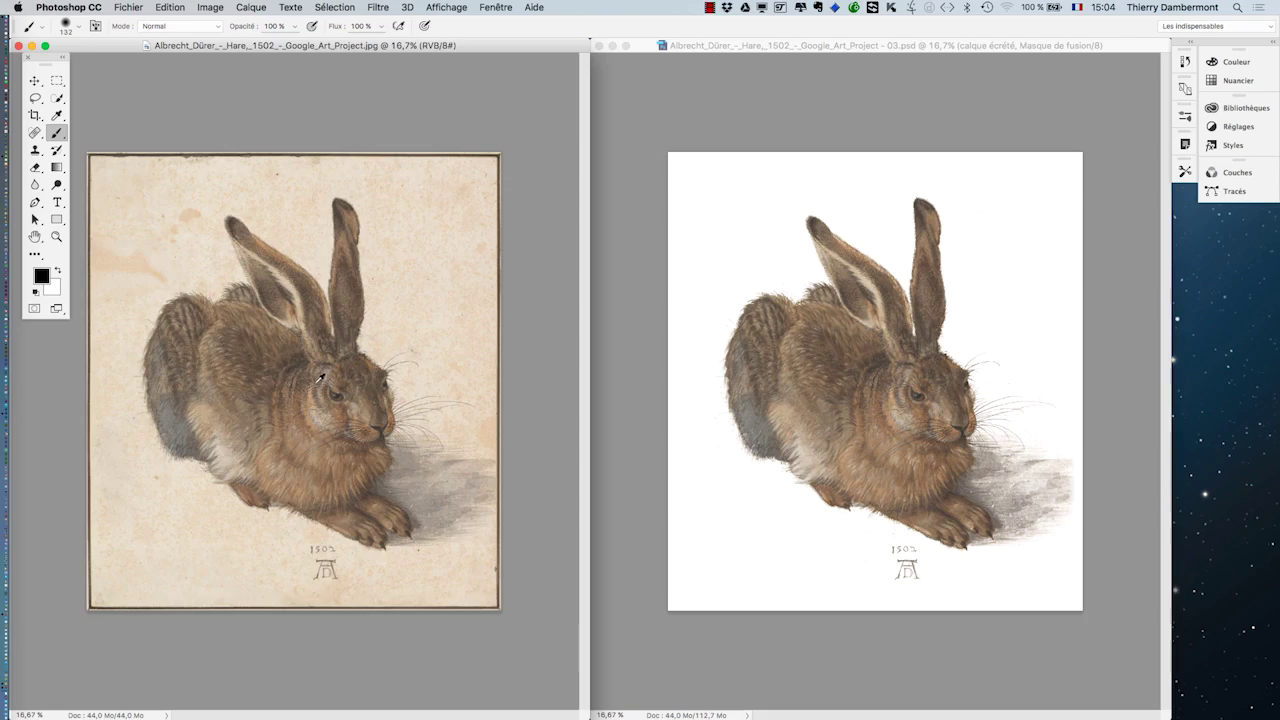
# - Compare the hare's head in the original and the edited document at a similar magnification and position
pyautogui.scroll(3, 318, 377)
pyautogui.scroll(5, 812, 422)
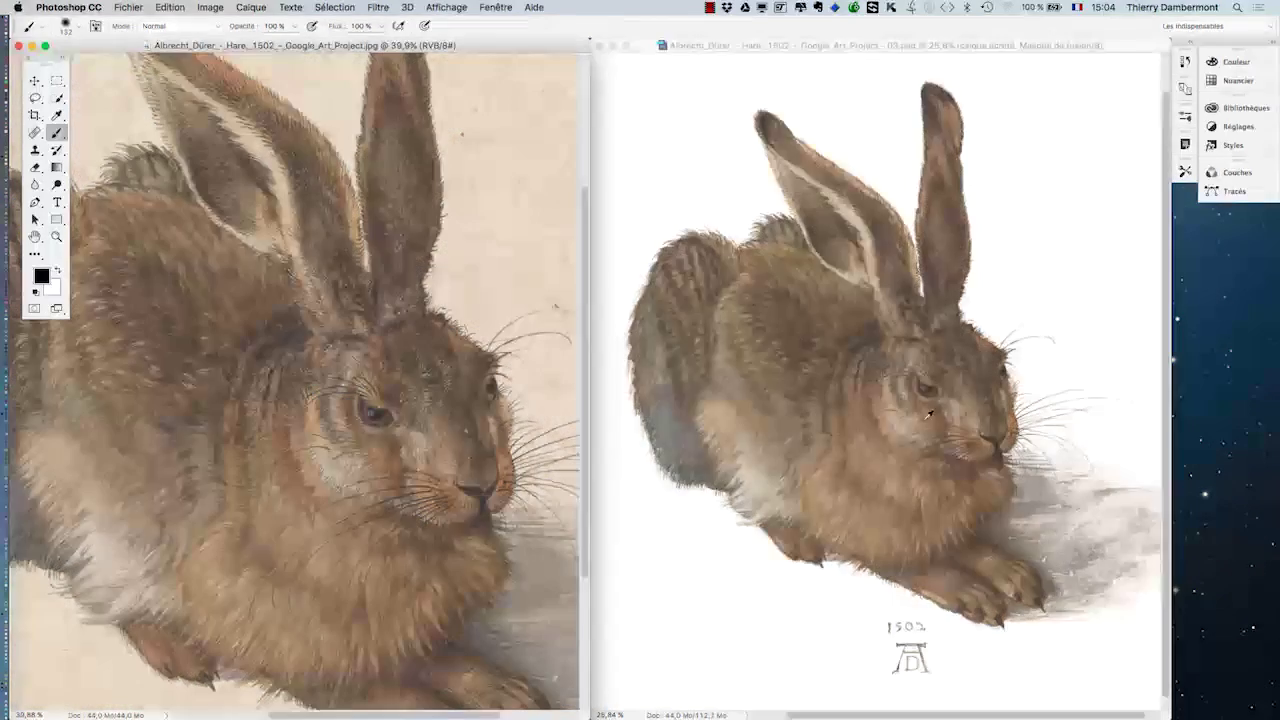
pyautogui.scroll(4, 993, 427)
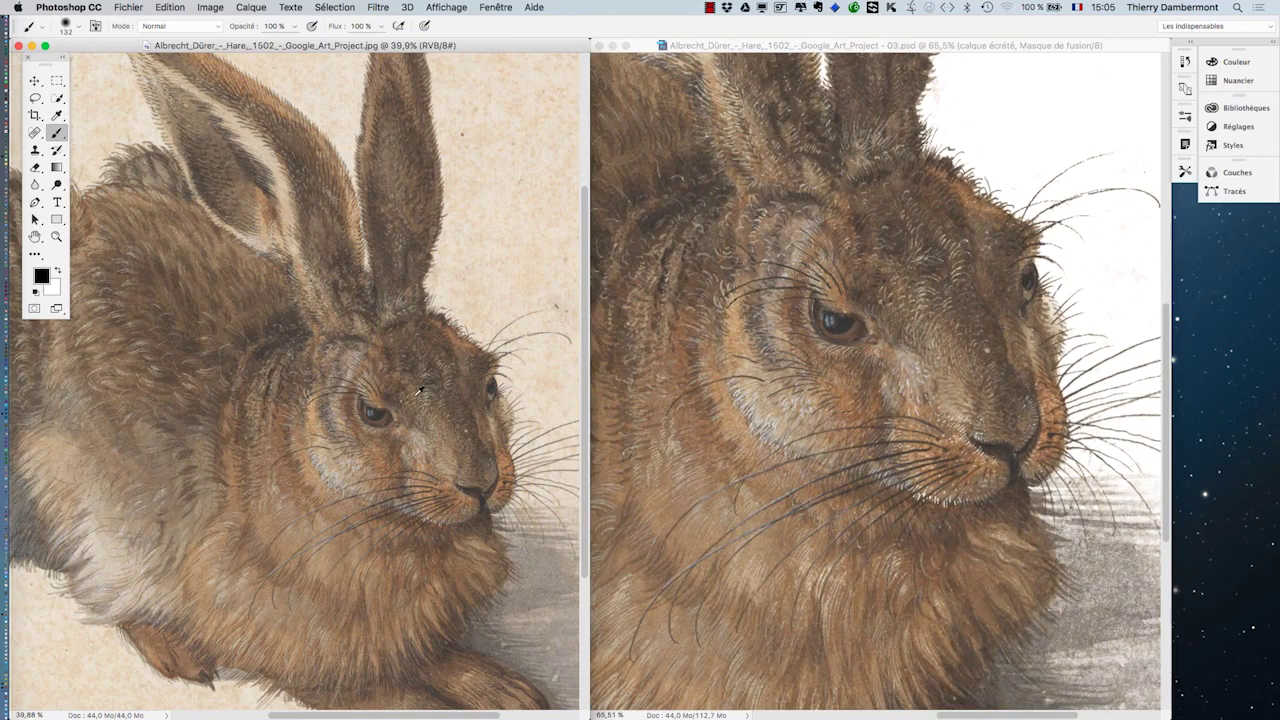
pyautogui.scroll(4, 420, 391)
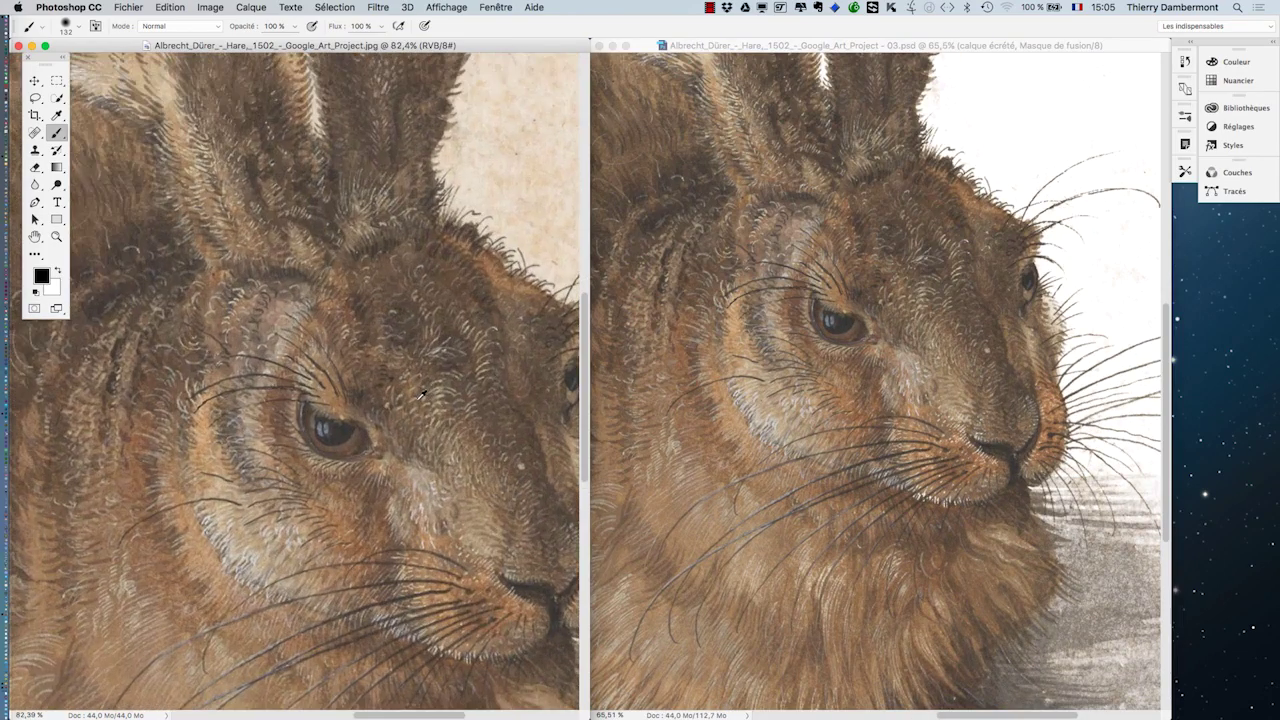
pyautogui.scroll(-2, 425, 397)
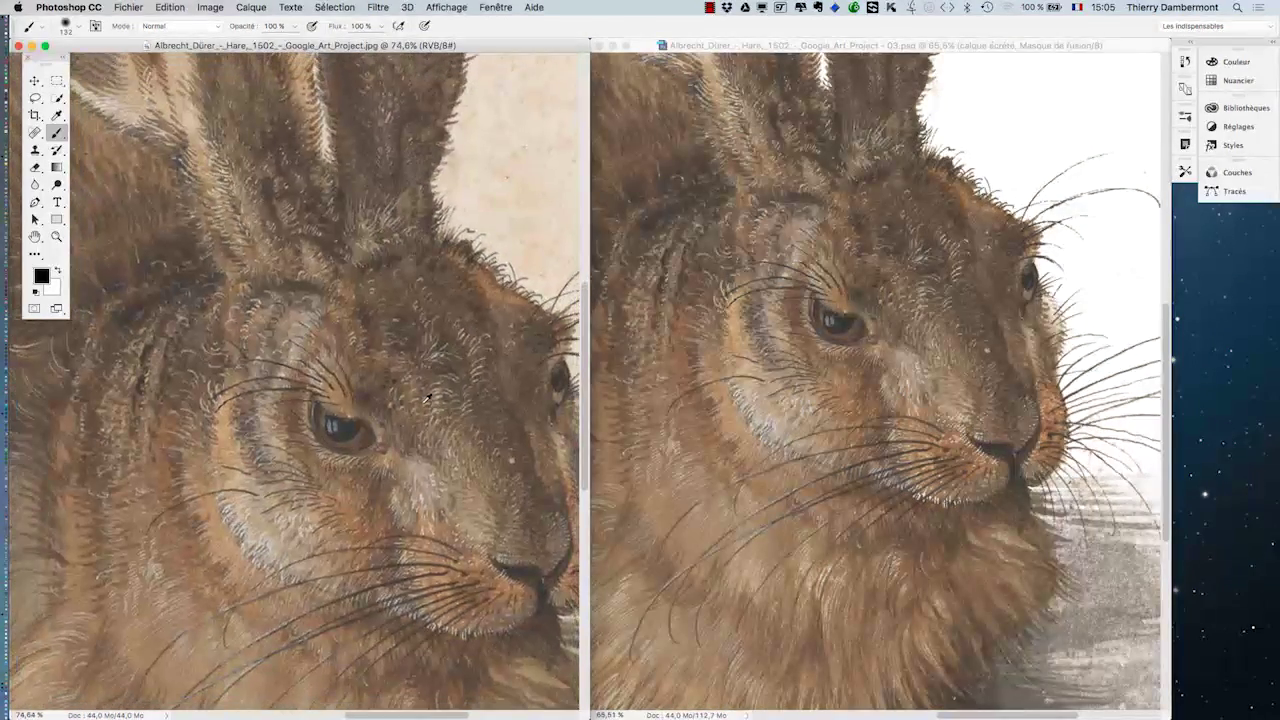
pyautogui.moveTo(418, 376); pyautogui.dragTo(331, 257)
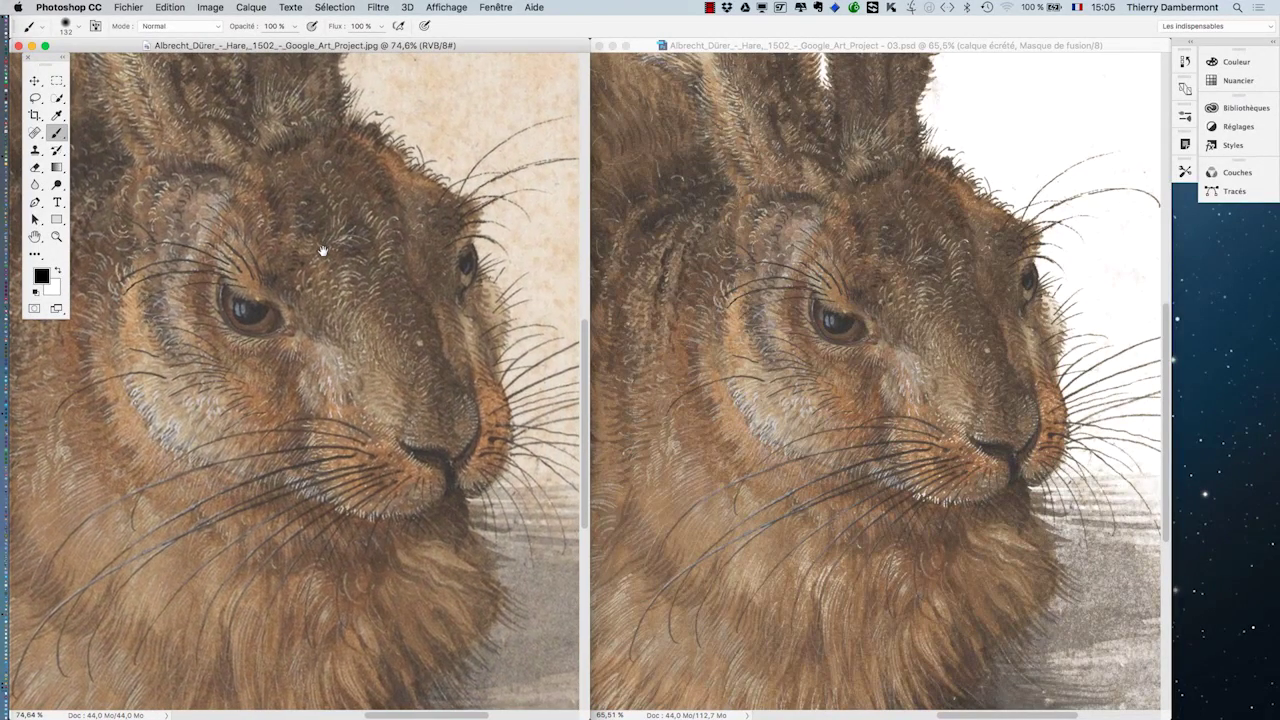
# - Zoom the 03.psd document out to 33.3% and show its layers palette over the original image
pyautogui.click(983, 47)
pyautogui.scroll(-3, 912, 357)
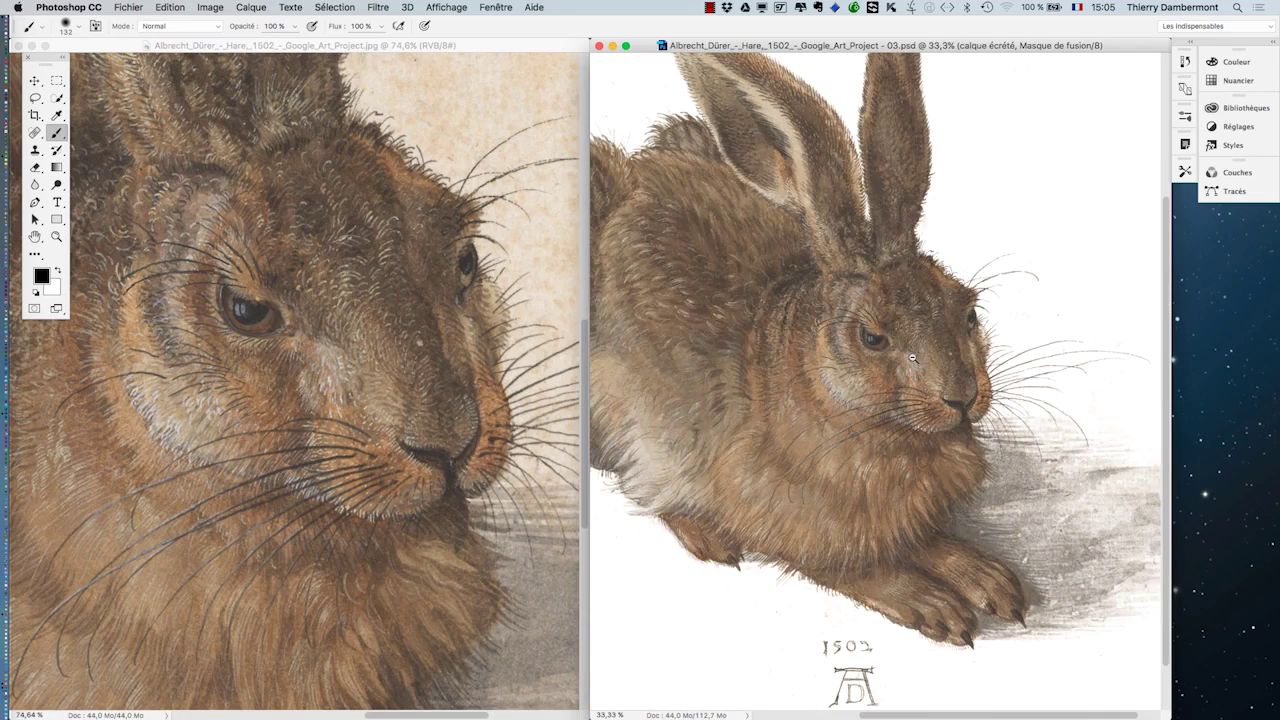
pyautogui.click(495, 7)
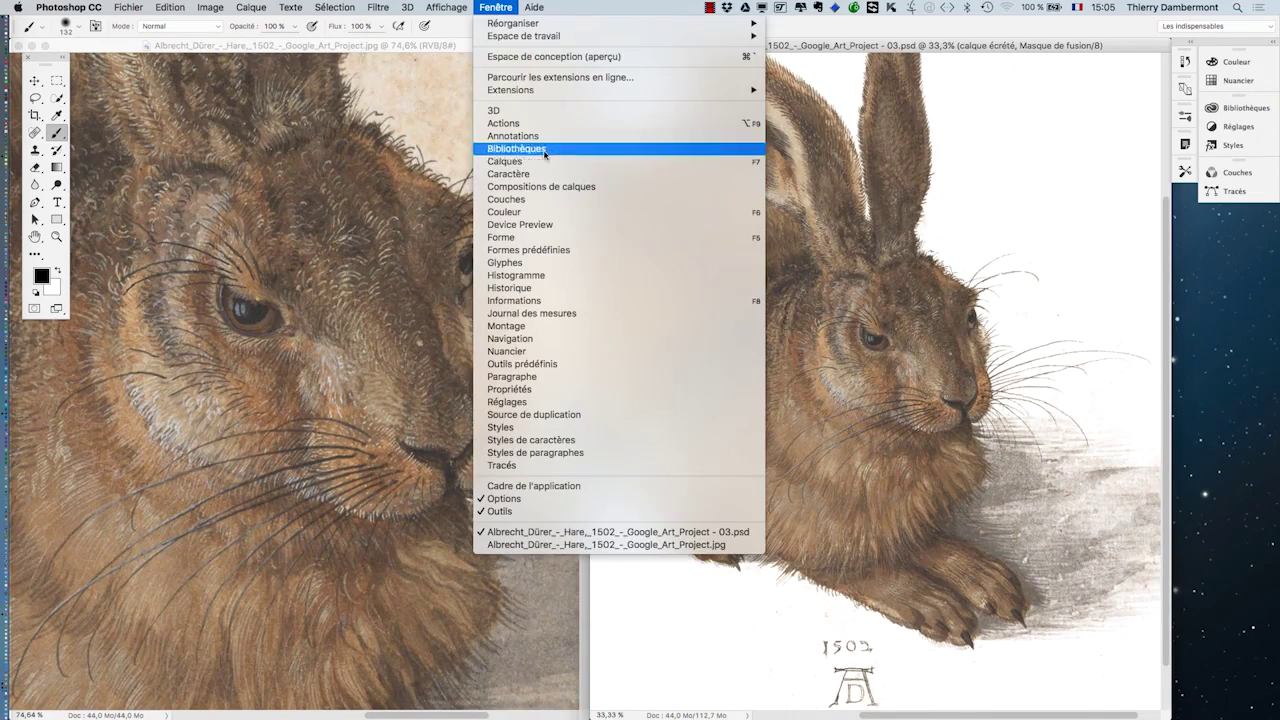
pyautogui.click(543, 161)
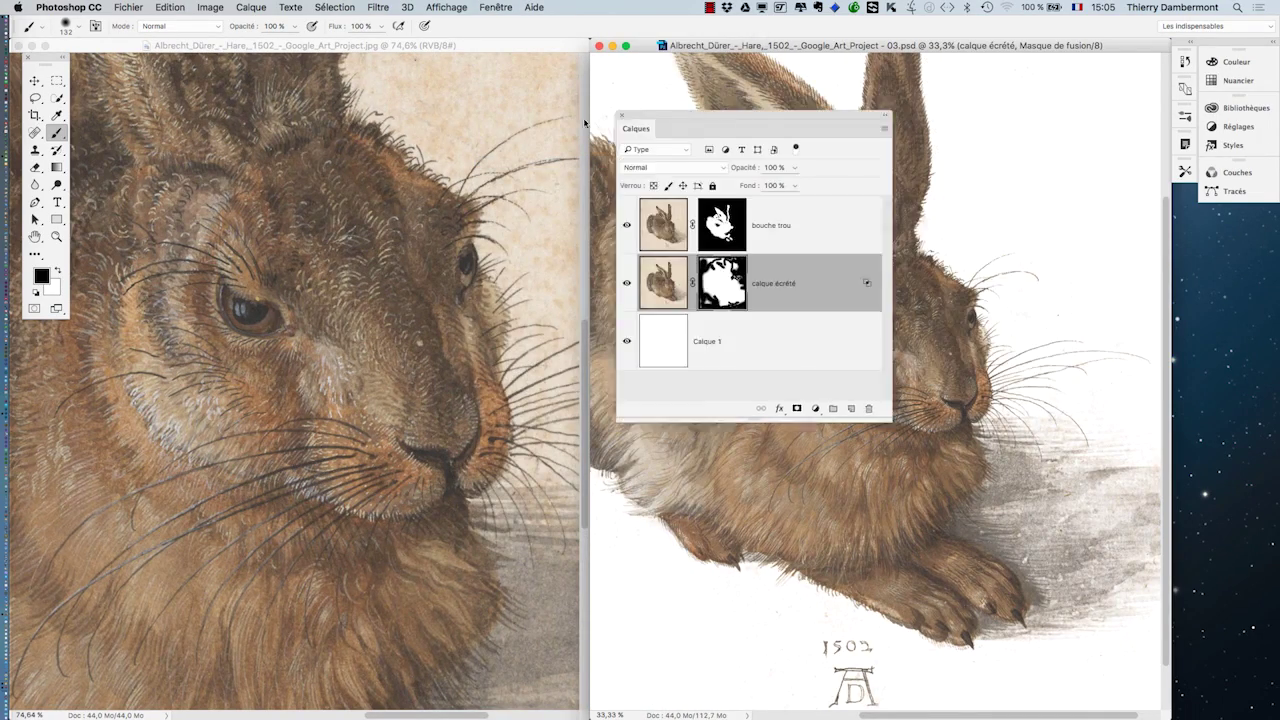
pyautogui.moveTo(692, 115); pyautogui.dragTo(360, 120)
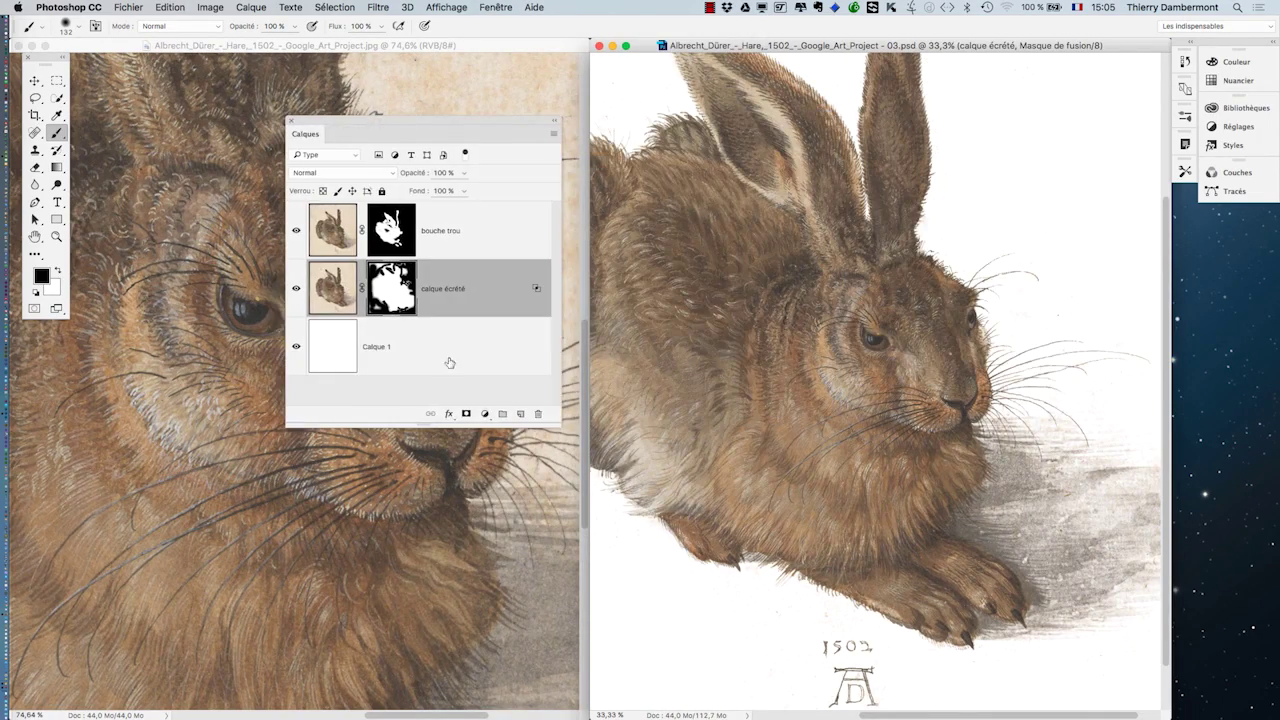
# - Set the white Blend If limits of the calque écrêté layer to 135 / 204 on grey and check the whole image
pyautogui.doubleClick(529, 293)
pyautogui.moveTo(713, 63); pyautogui.dragTo(645, 437)
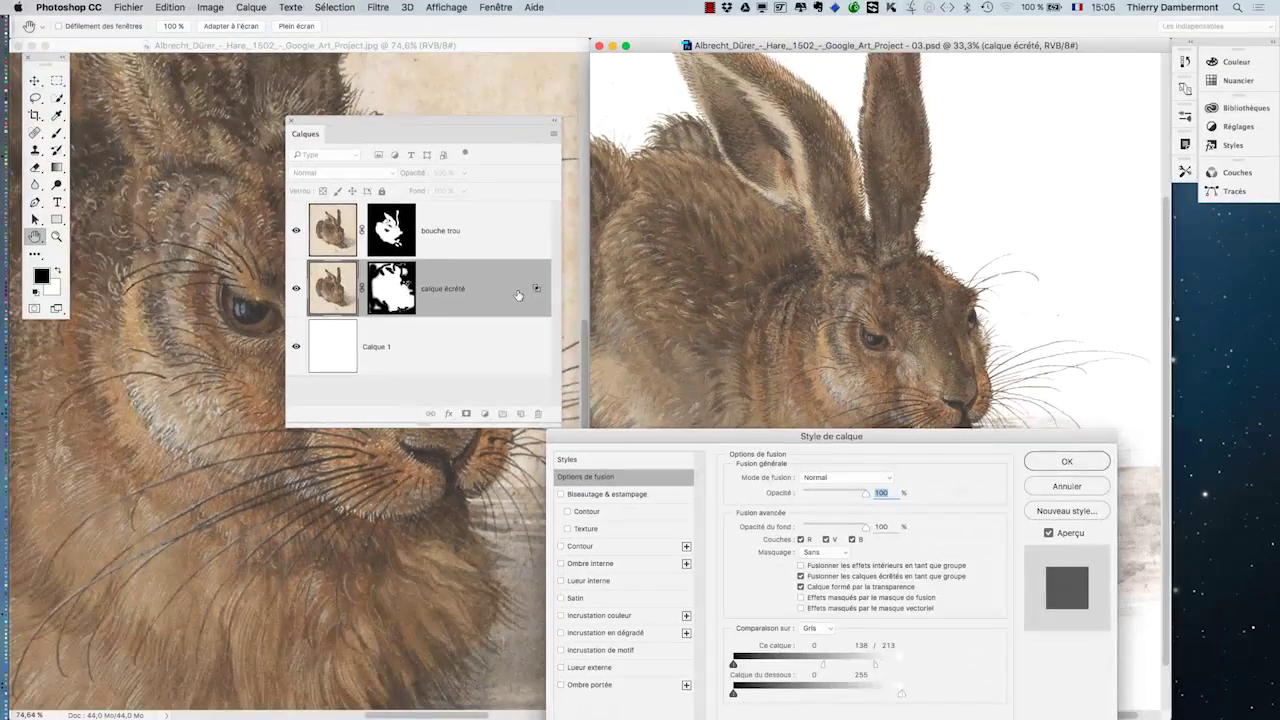
pyautogui.moveTo(951, 435); pyautogui.dragTo(571, 190)
pyautogui.moveTo(444, 421); pyautogui.dragTo(491, 421)
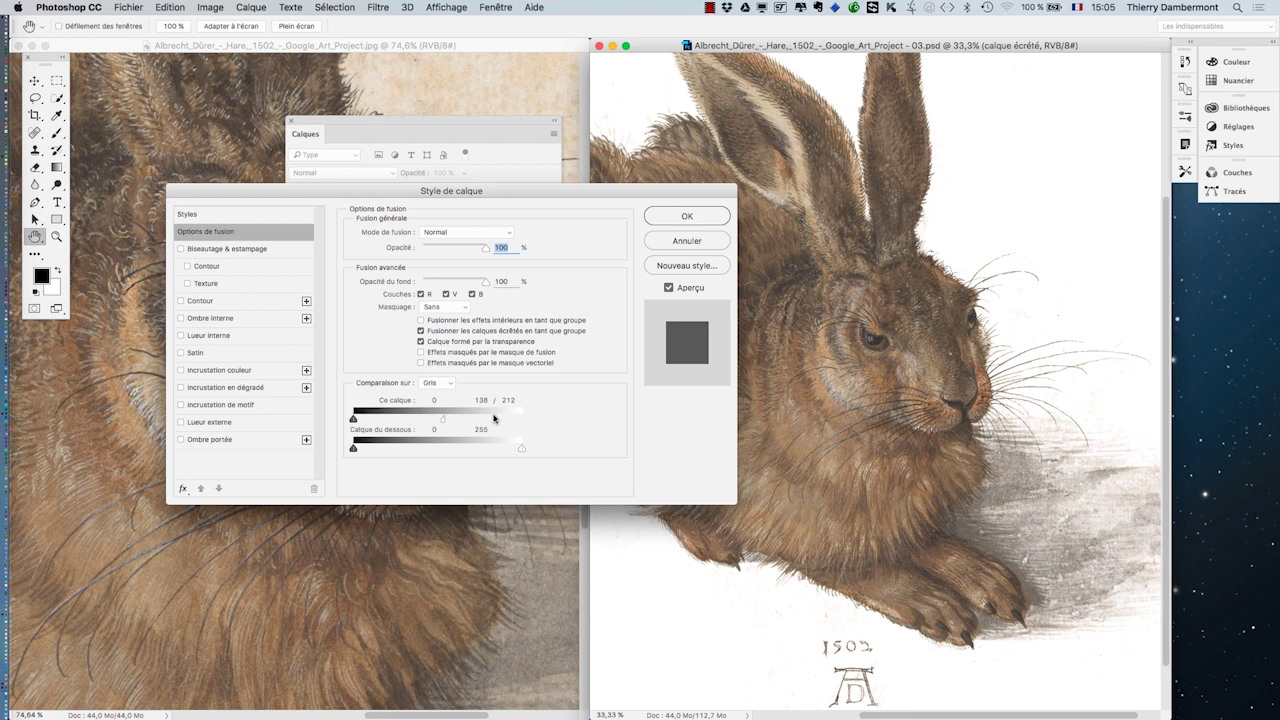
pyautogui.moveTo(497, 419)
pyautogui.mouseDown()
pyautogui.moveTo(436, 422)
pyautogui.moveTo(500, 421)
pyautogui.moveTo(488, 421)
pyautogui.mouseUp()
pyautogui.keyDown('alt'); pyautogui.click(973, 357); pyautogui.keyUp('alt')
pyautogui.keyDown('alt'); pyautogui.click(963, 388); pyautogui.keyUp('alt')
pyautogui.keyDown('alt'); pyautogui.click(960, 396); pyautogui.keyUp('alt')
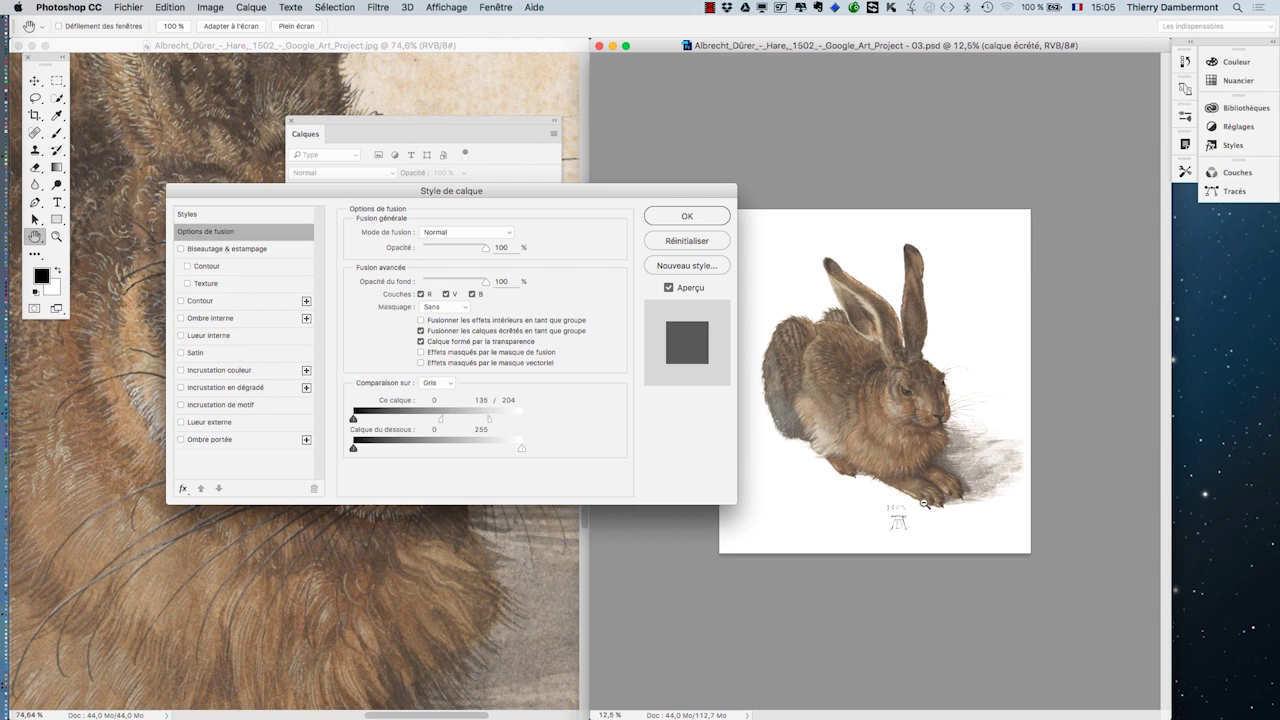
pyautogui.click(872, 436)
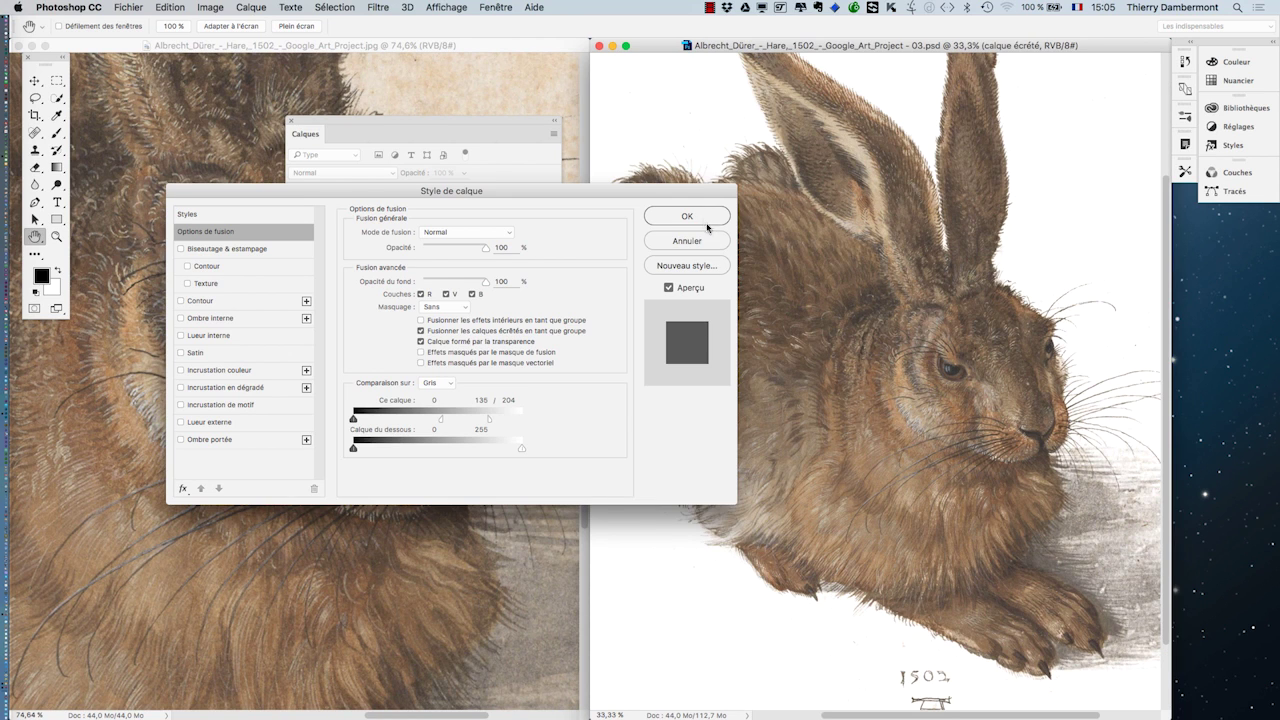
pyautogui.click(700, 218)
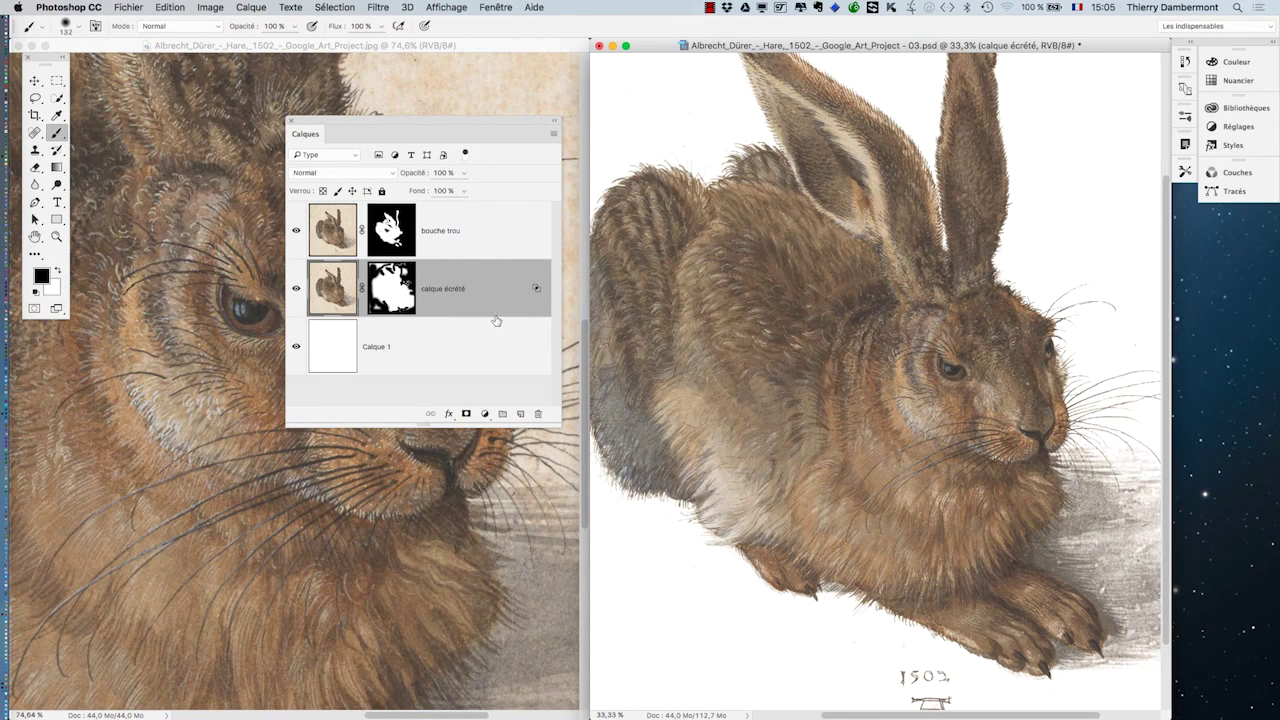
# - Review the Blend If channel choices in the calque écrêté layer style and close the dialog
pyautogui.doubleClick(511, 294)
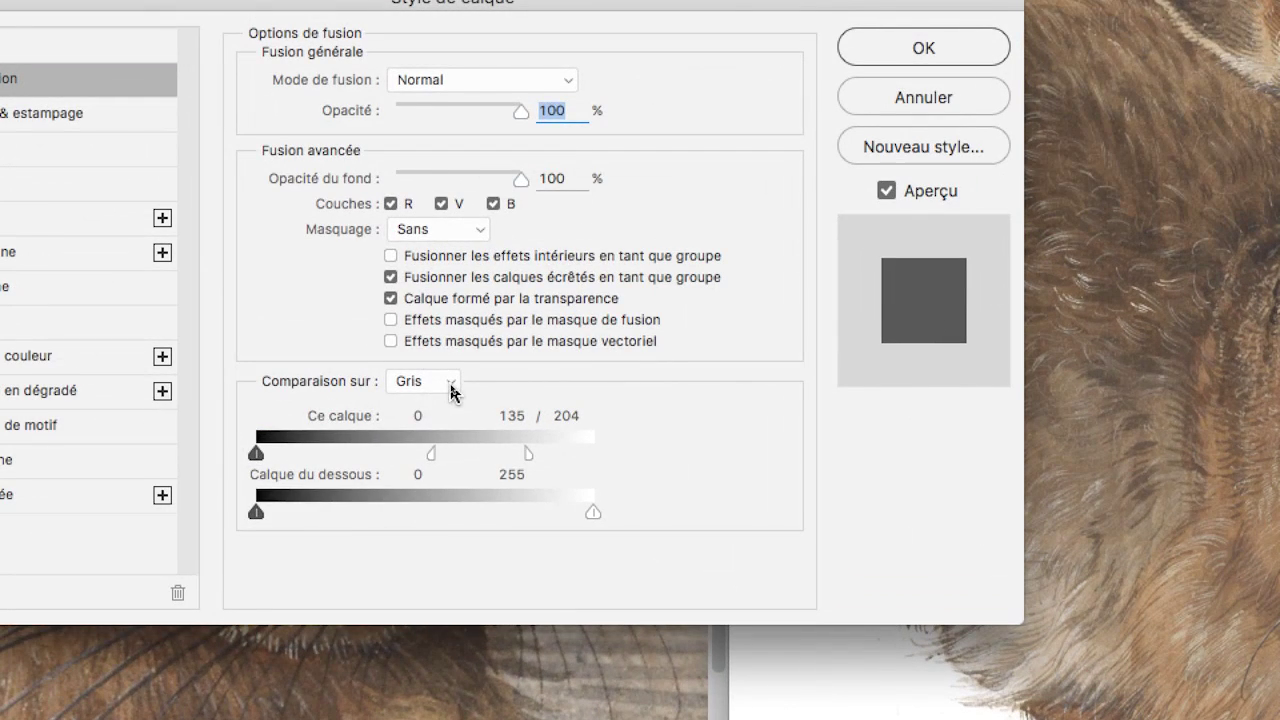
pyautogui.click(451, 391)
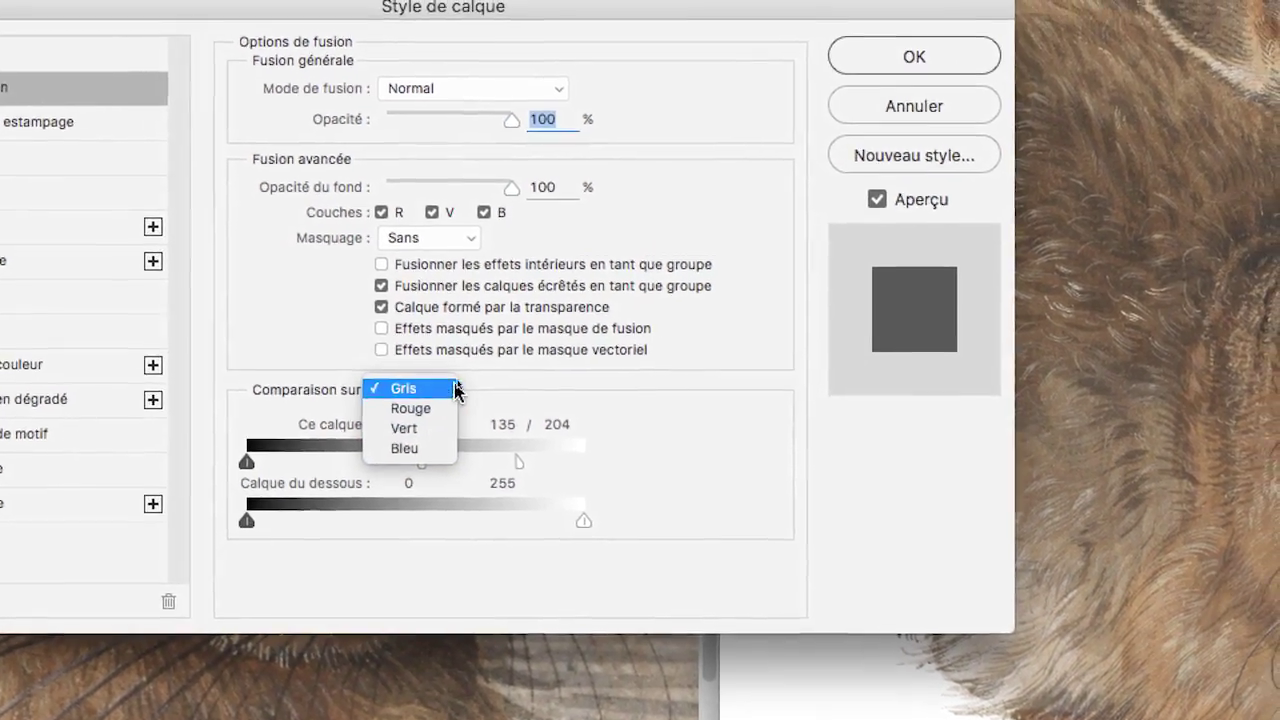
pyautogui.click(448, 382)
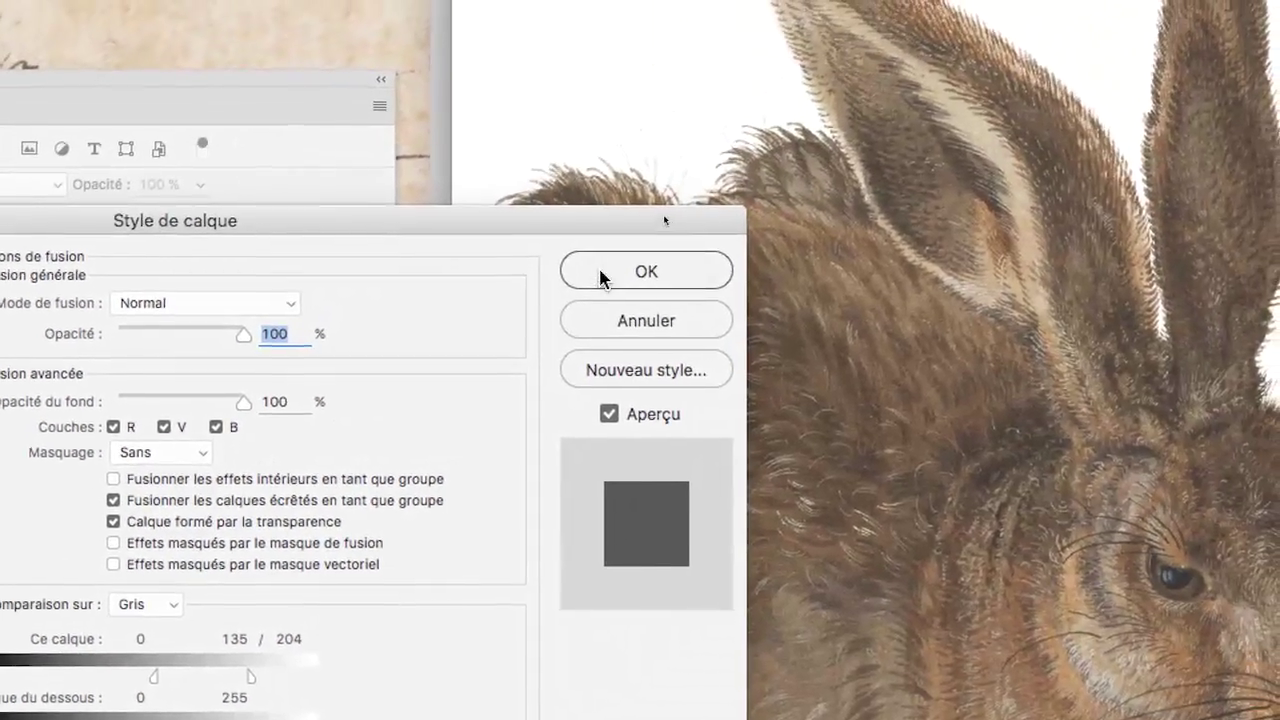
pyautogui.click(863, 61)
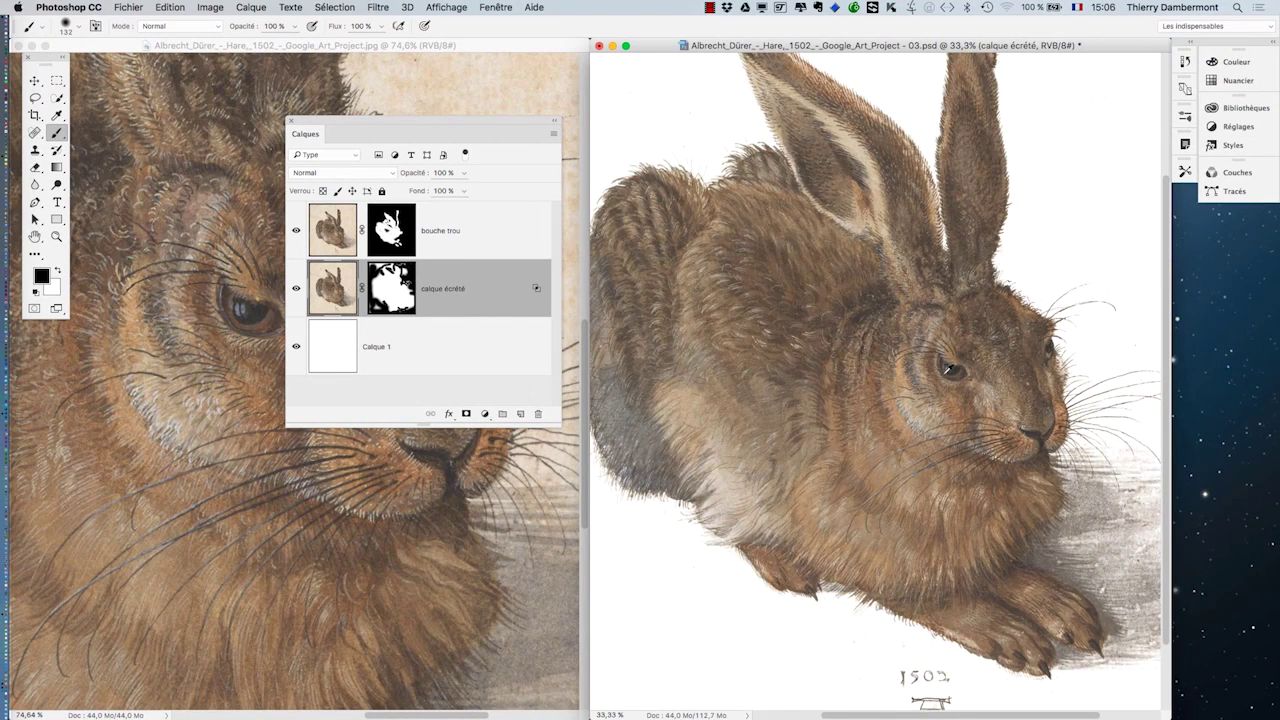
# - Fit the edited hare in its window and save the 03.psd document
pyautogui.press('super+0')
pyautogui.click(135, 7)
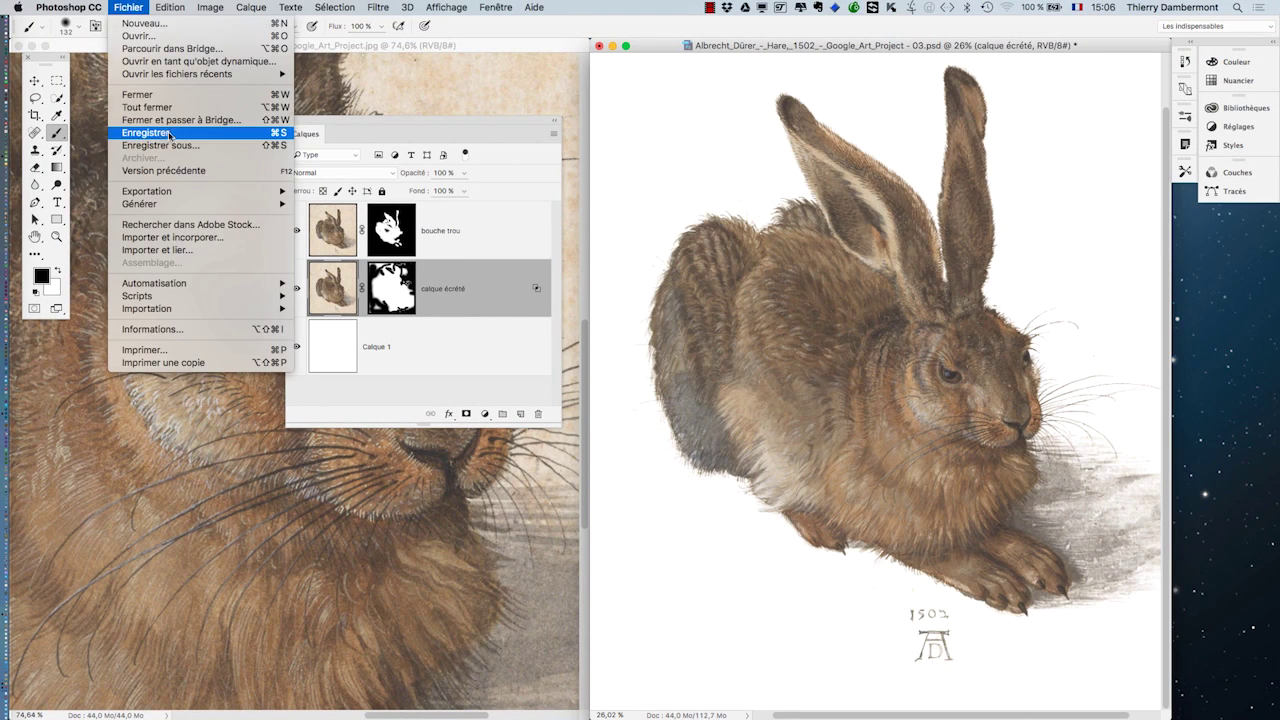
pyautogui.click(168, 128)
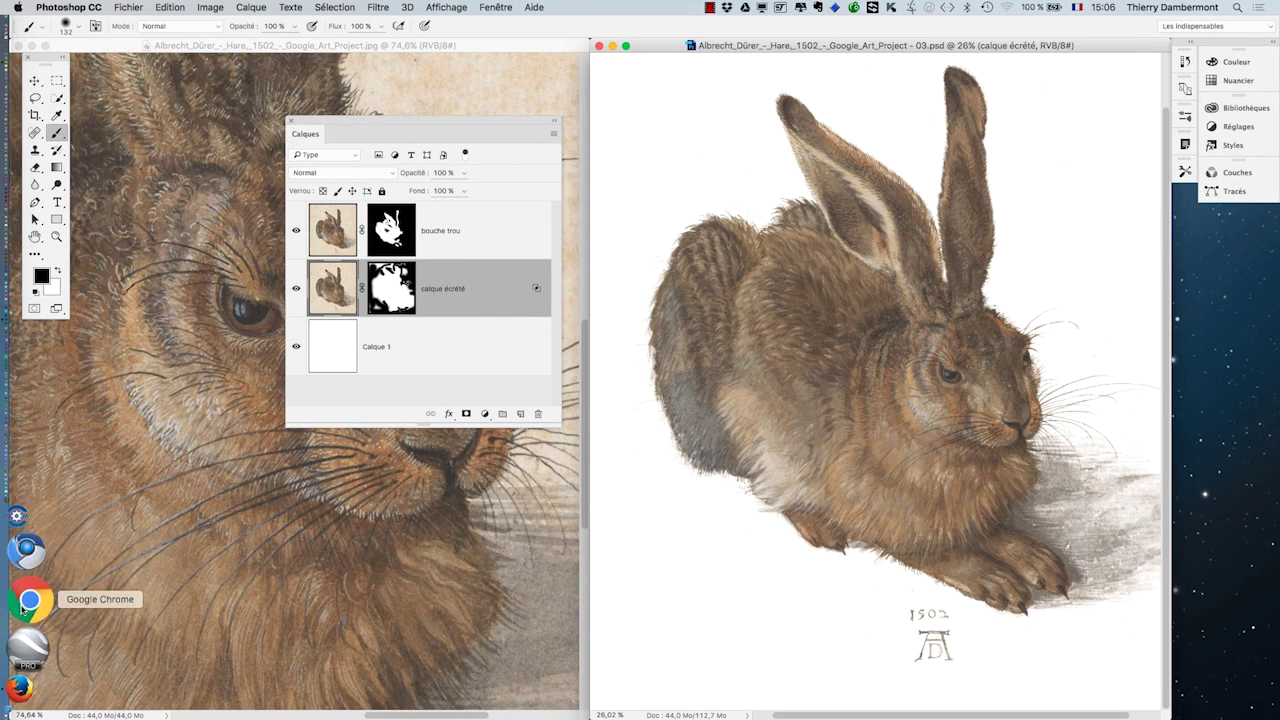
# - Switch to Firefox and open a new browser window
pyautogui.click(26, 609)
pyautogui.click(96, 7)
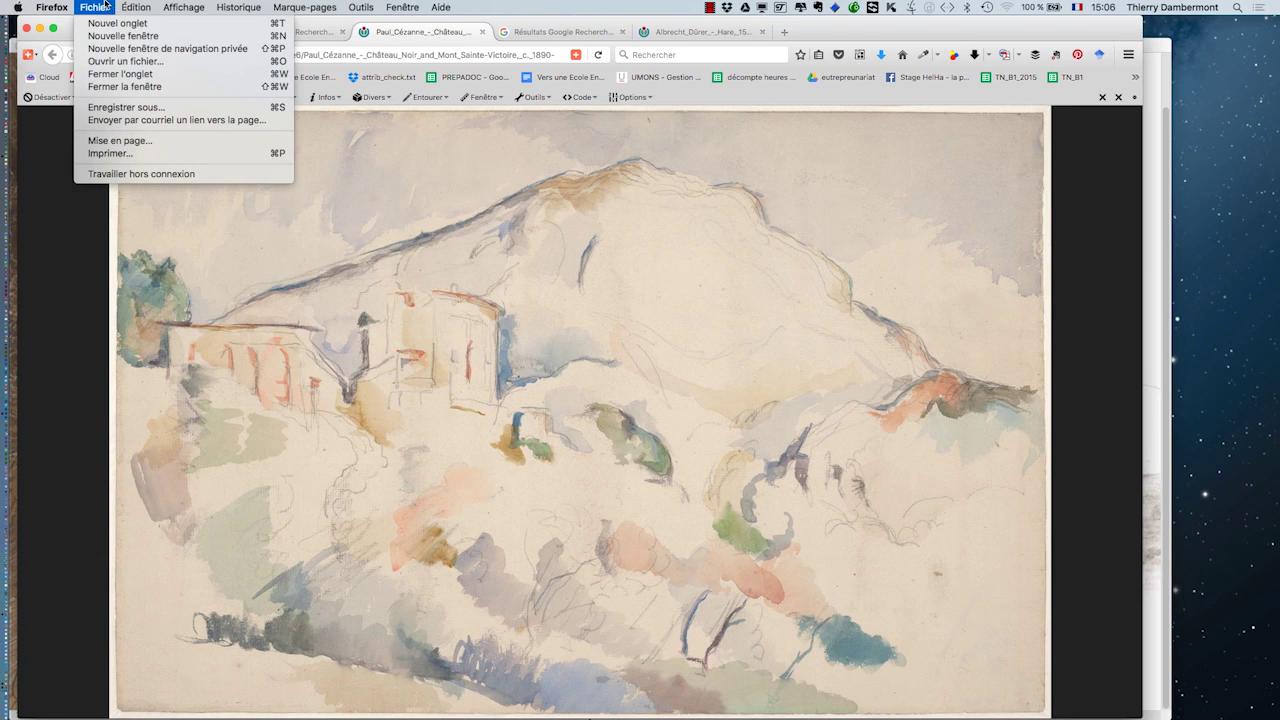
pyautogui.click(638, 418)
pyautogui.press('super+n')
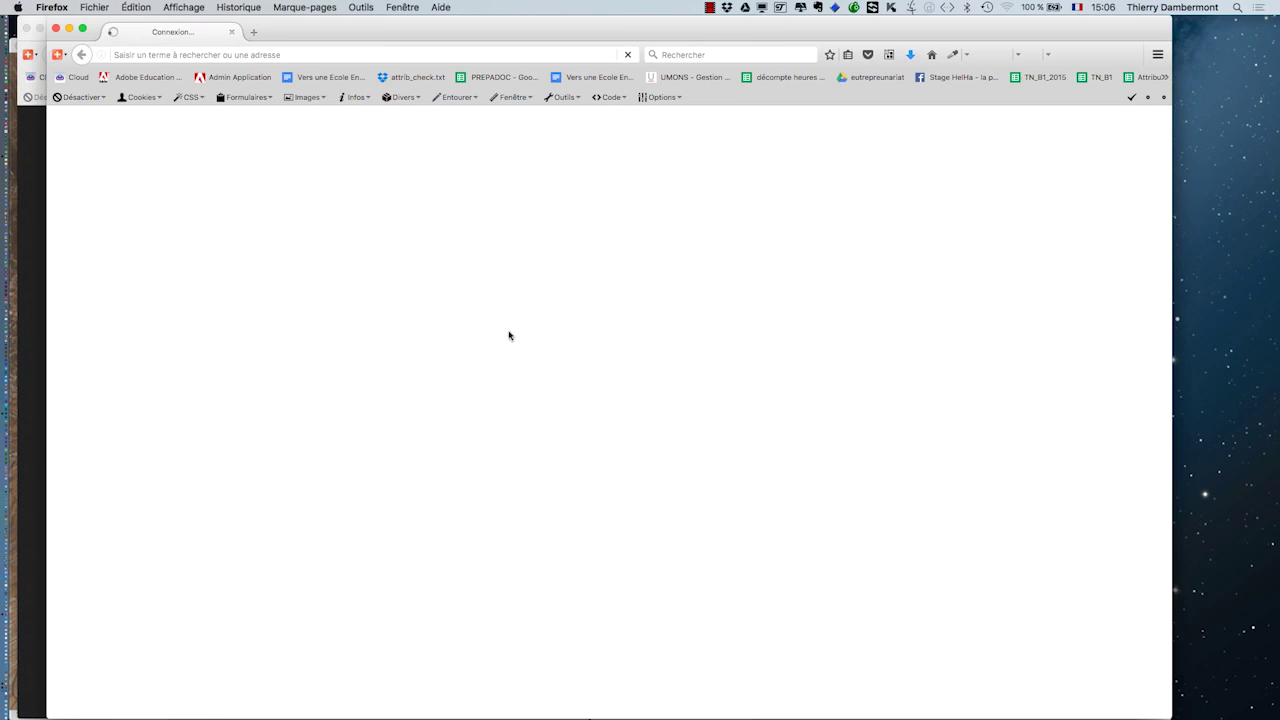
# - Search Google Images for rocks "public domain"
pyautogui.write('roc')
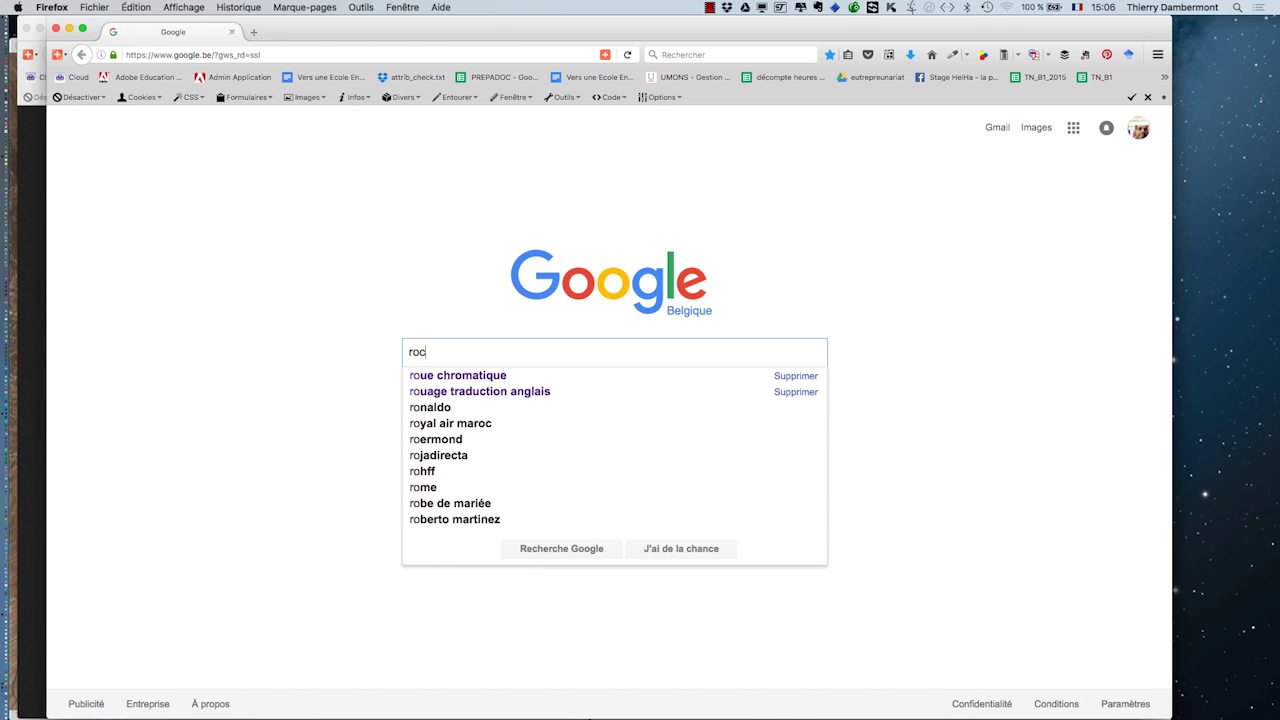
pyautogui.write('ks "public domain"')
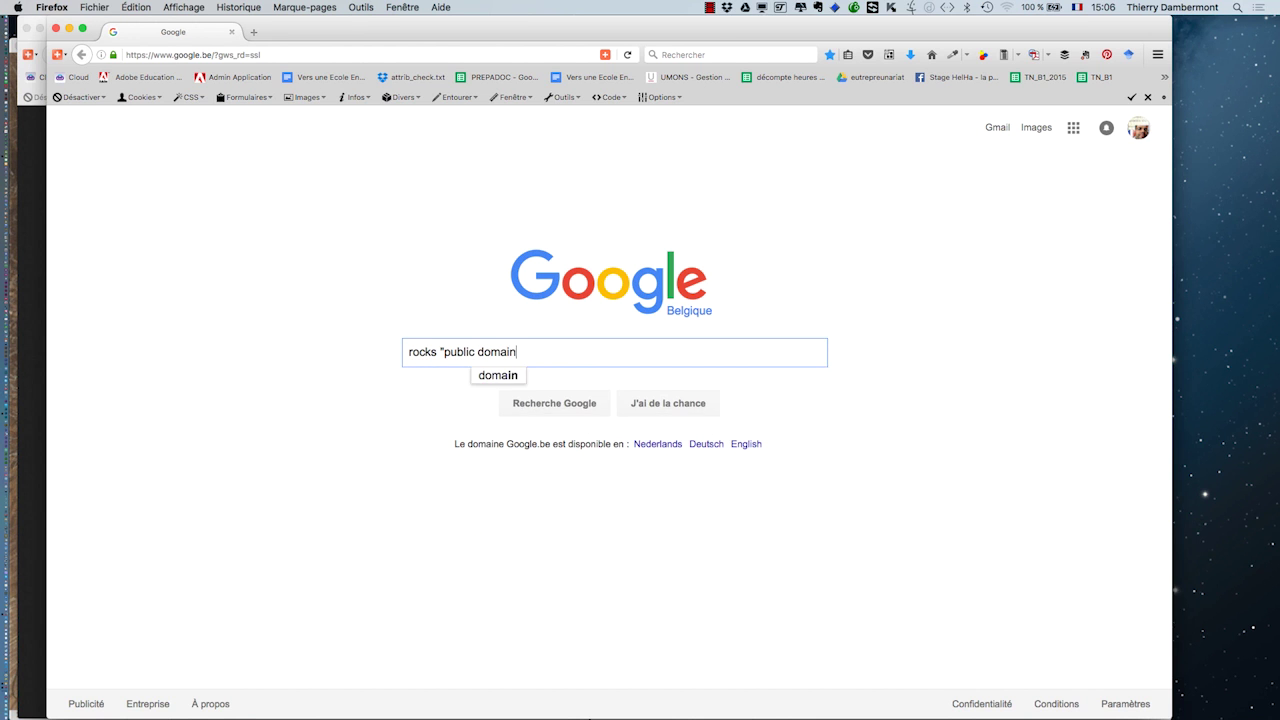
pyautogui.press('Return')
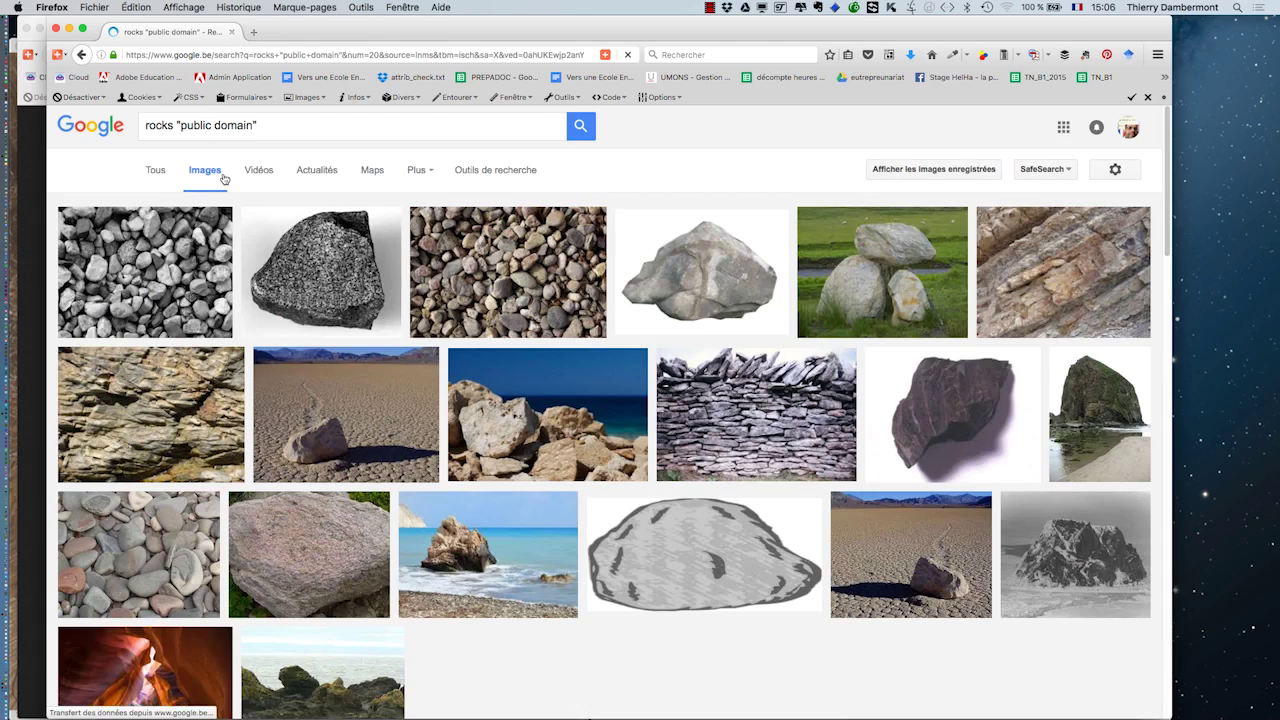
# - Browse the rock images, preview the pinkish granite boulder and close its tab
pyautogui.scroll(-3, 640, 400)
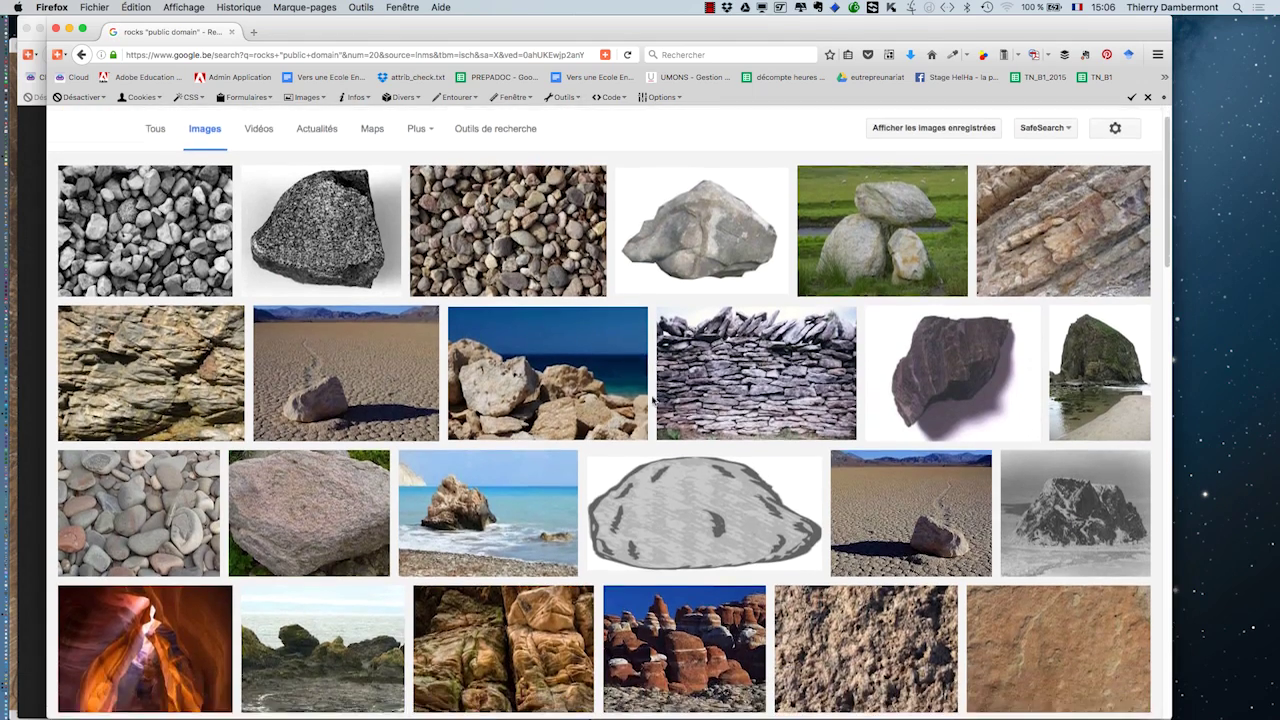
pyautogui.scroll(-5, 651, 398)
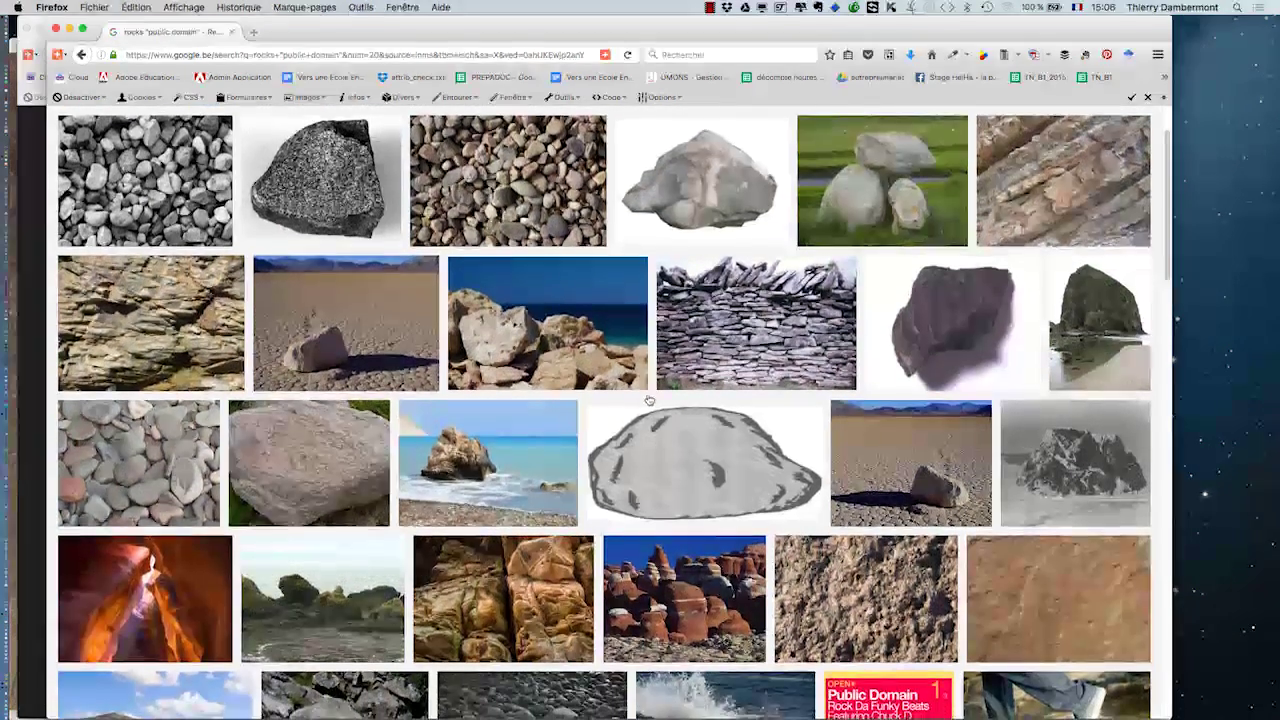
pyautogui.scroll(-1, 648, 400)
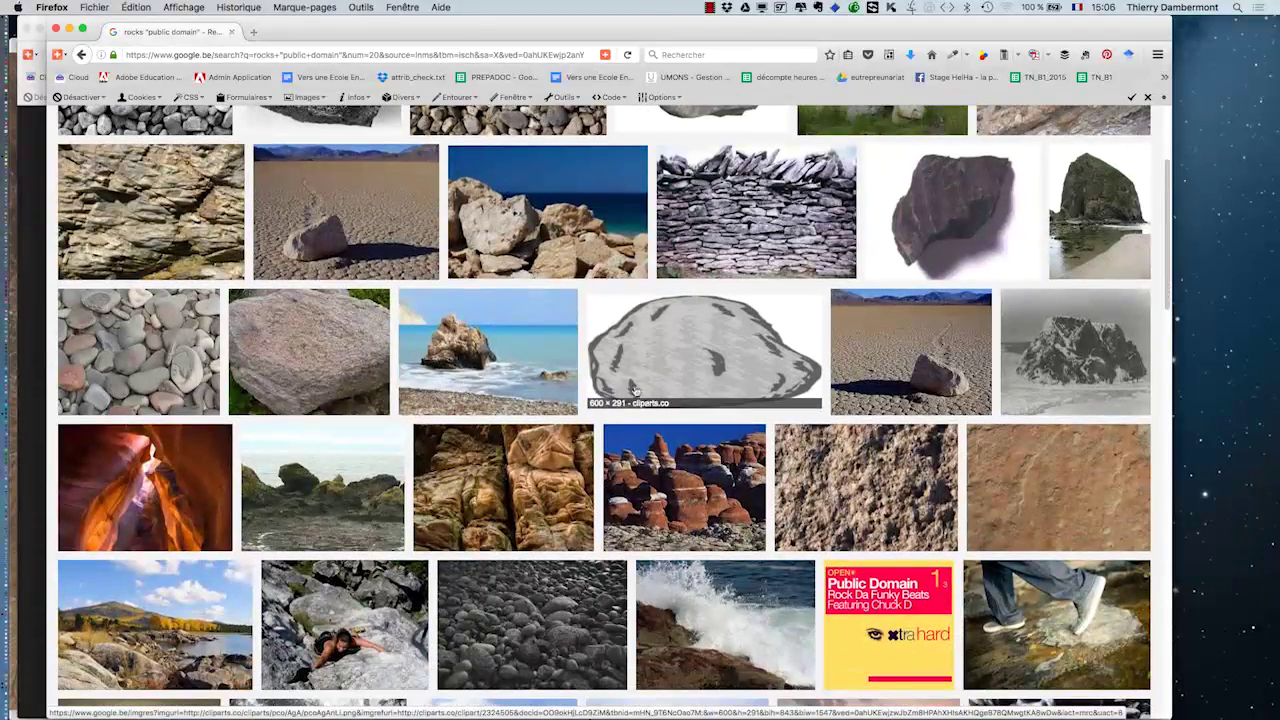
pyautogui.click(312, 338)
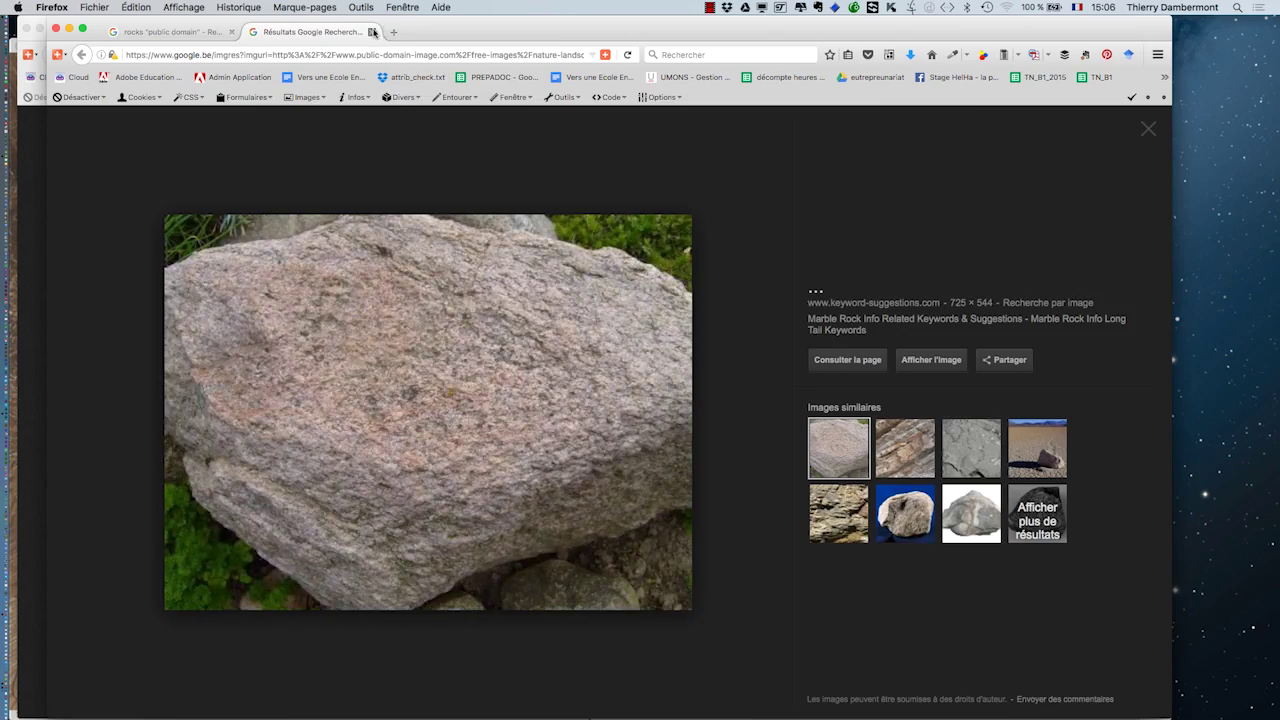
pyautogui.click(371, 32)
# - Filter the rock image results to sizes larger than 4 megapixels
pyautogui.scroll(1, 445, 256)
pyautogui.scroll(2, 447, 256)
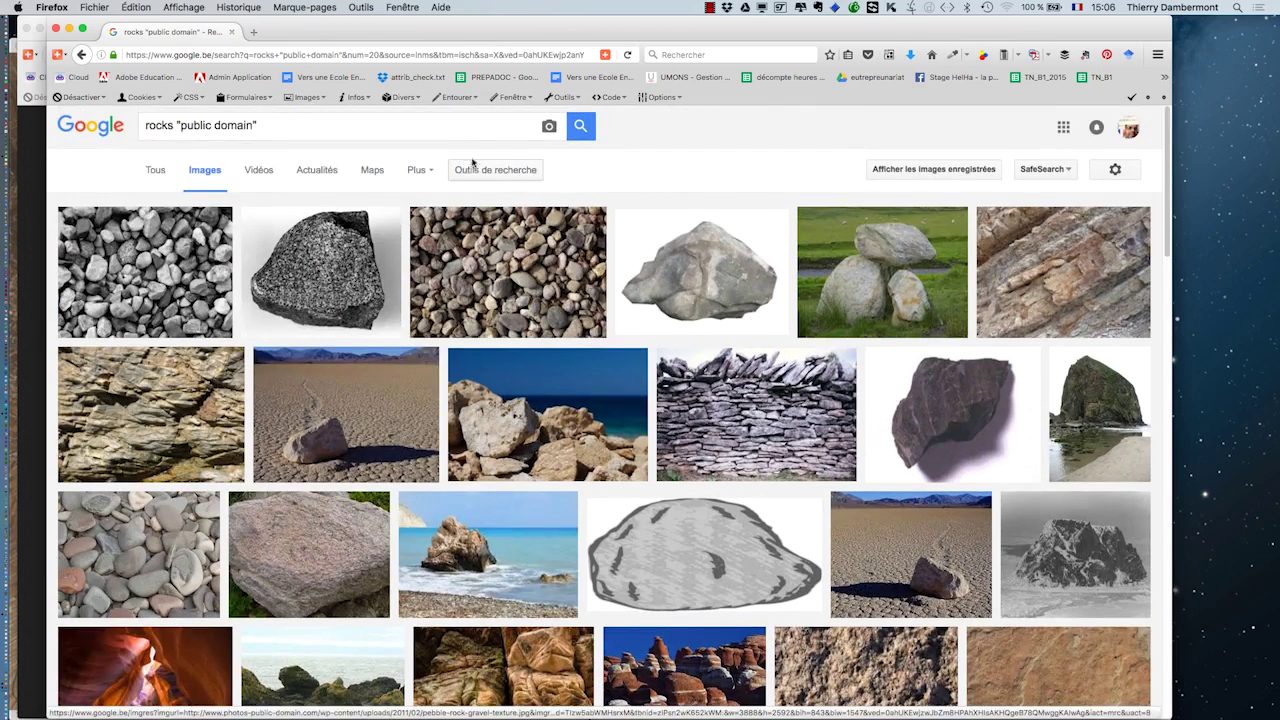
pyautogui.click(528, 170)
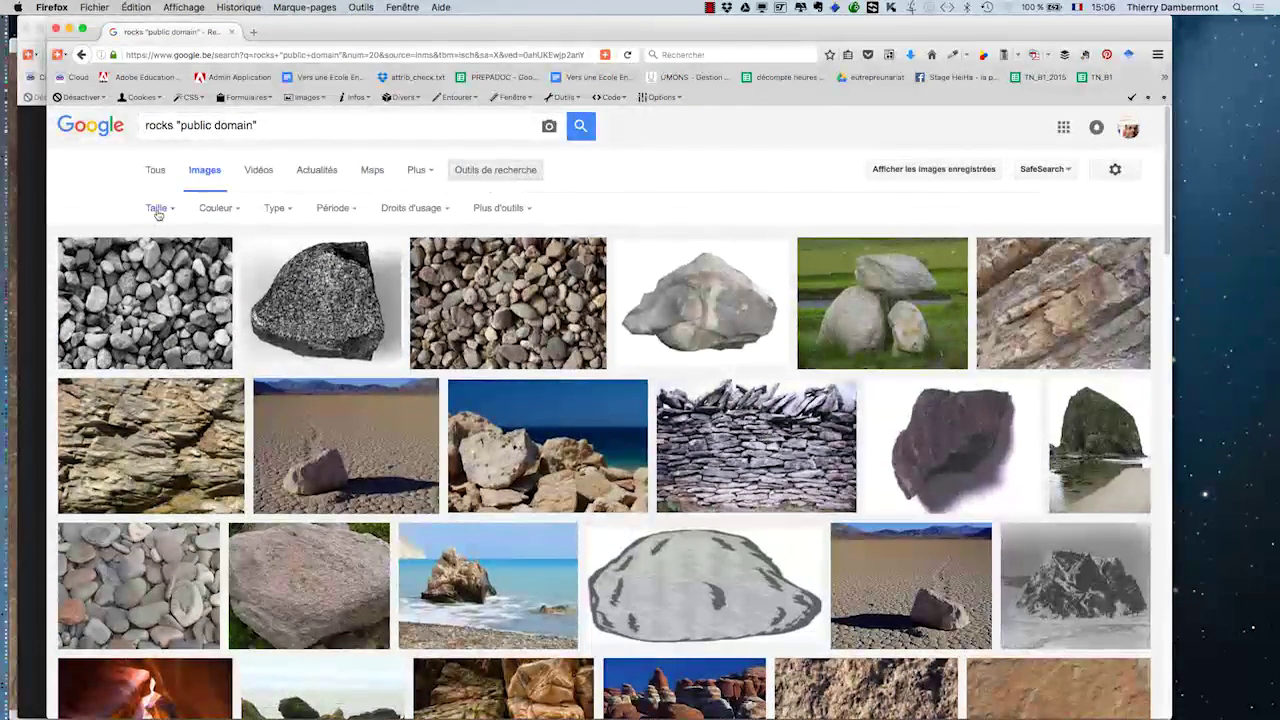
pyautogui.click(327, 372)
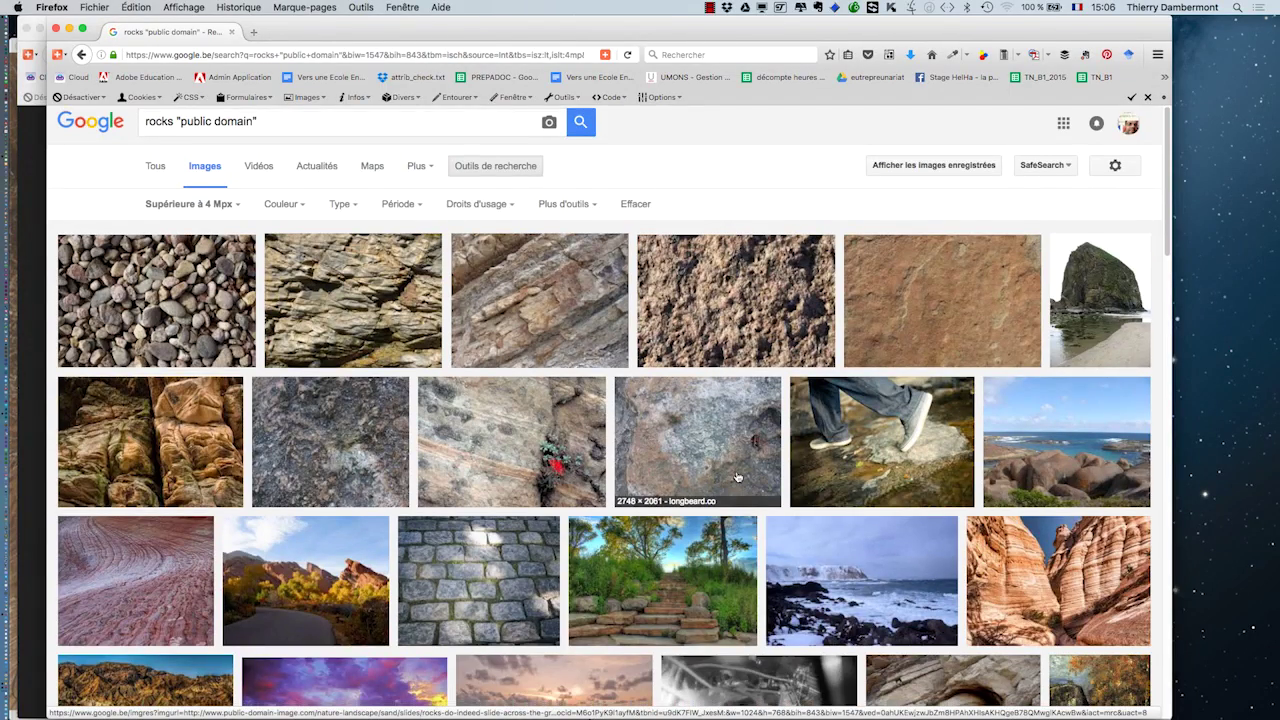
# - Look through the filtered large images for a suitable rock picture and return to the first results
pyautogui.scroll(-3, 730, 477)
pyautogui.scroll(-3, 734, 479)
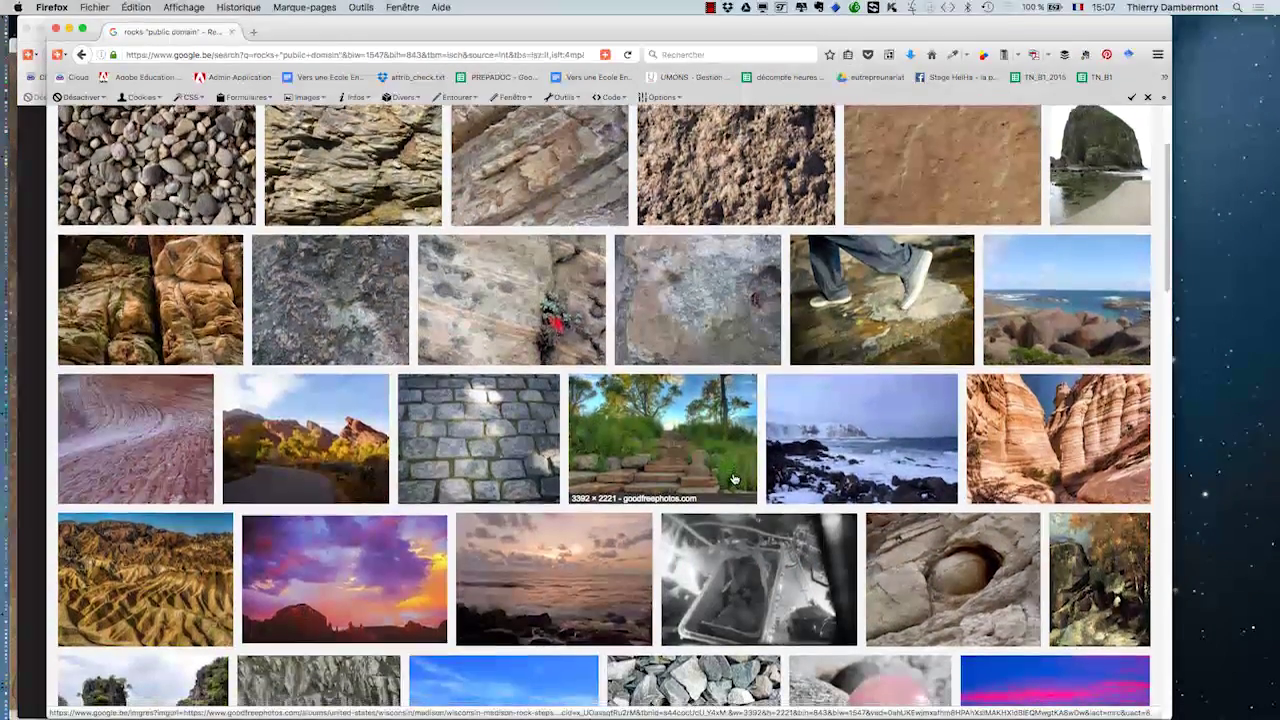
pyautogui.scroll(-4, 733, 481)
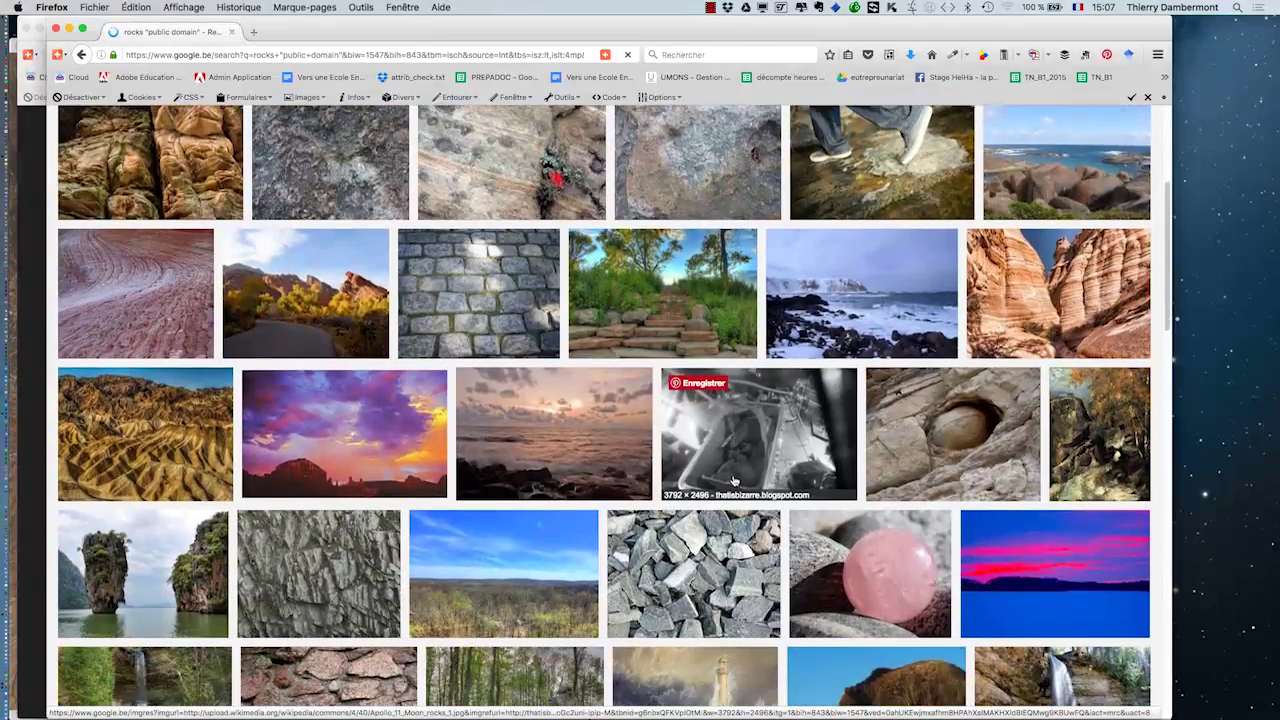
pyautogui.scroll(-5, 732, 481)
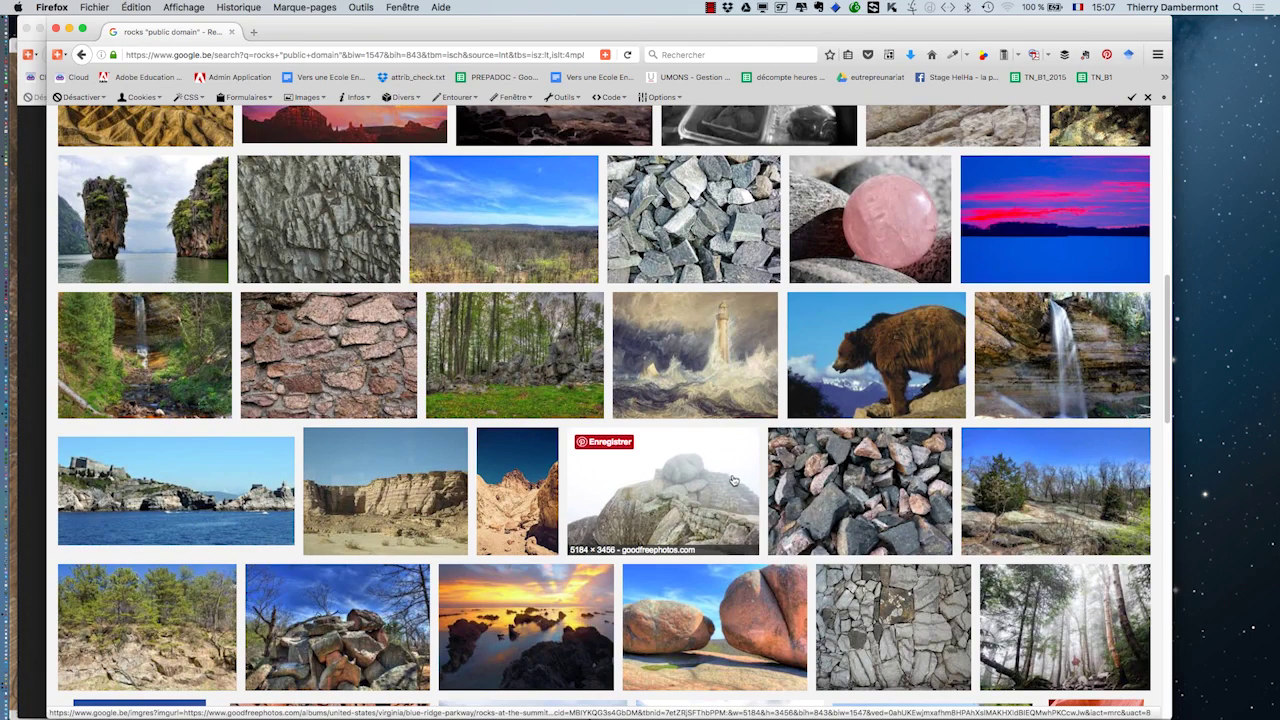
pyautogui.scroll(-3, 735, 459)
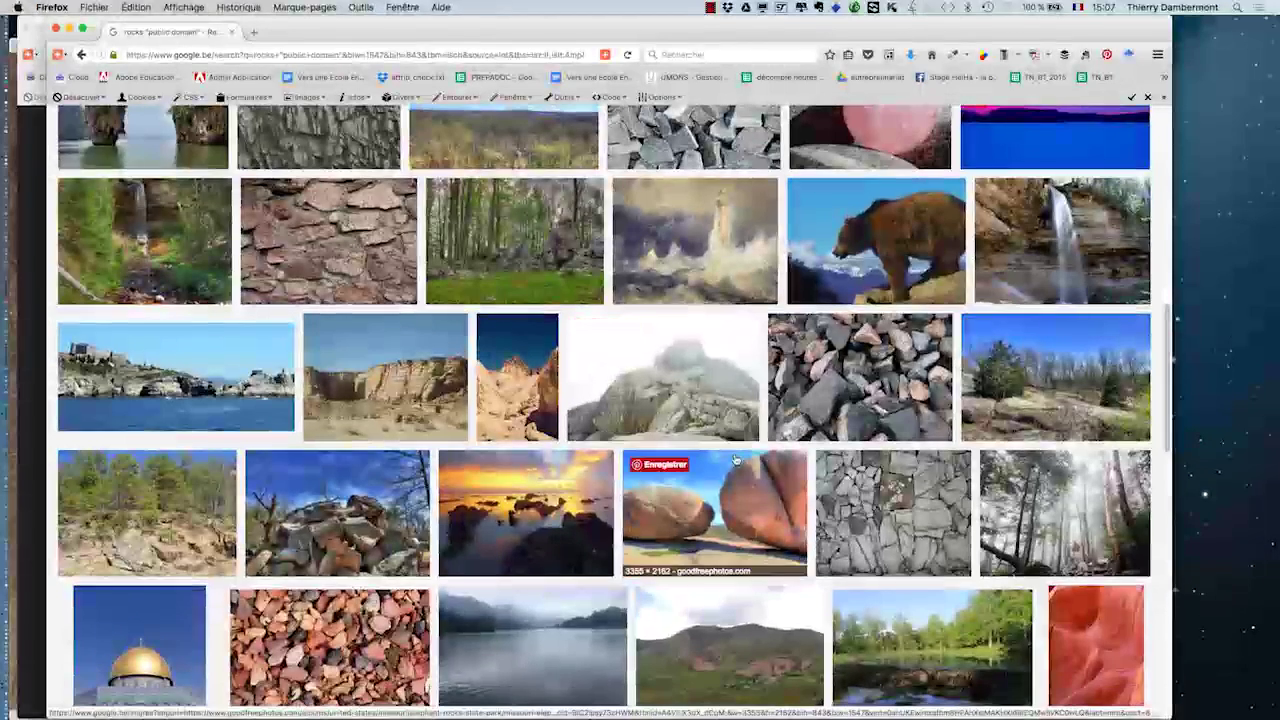
pyautogui.scroll(-1, 736, 460)
pyautogui.scroll(-7, 736, 462)
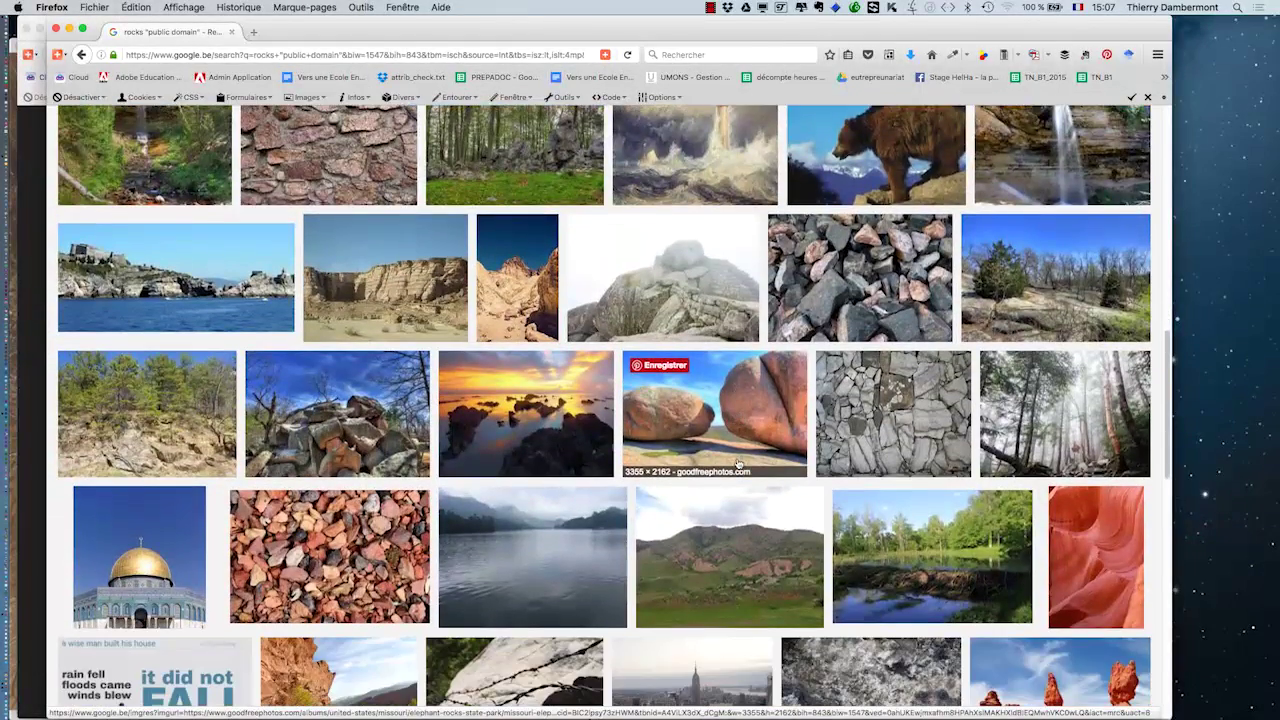
pyautogui.scroll(-11, 736, 469)
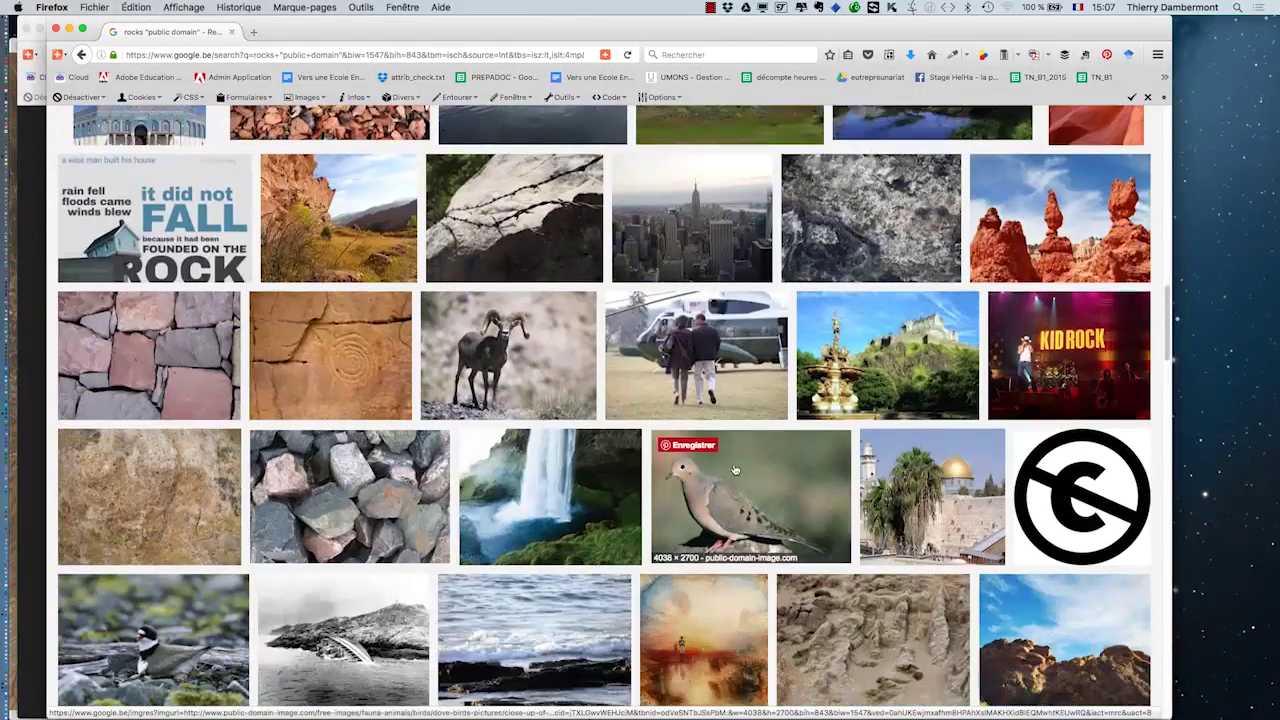
pyautogui.scroll(-5, 733, 471)
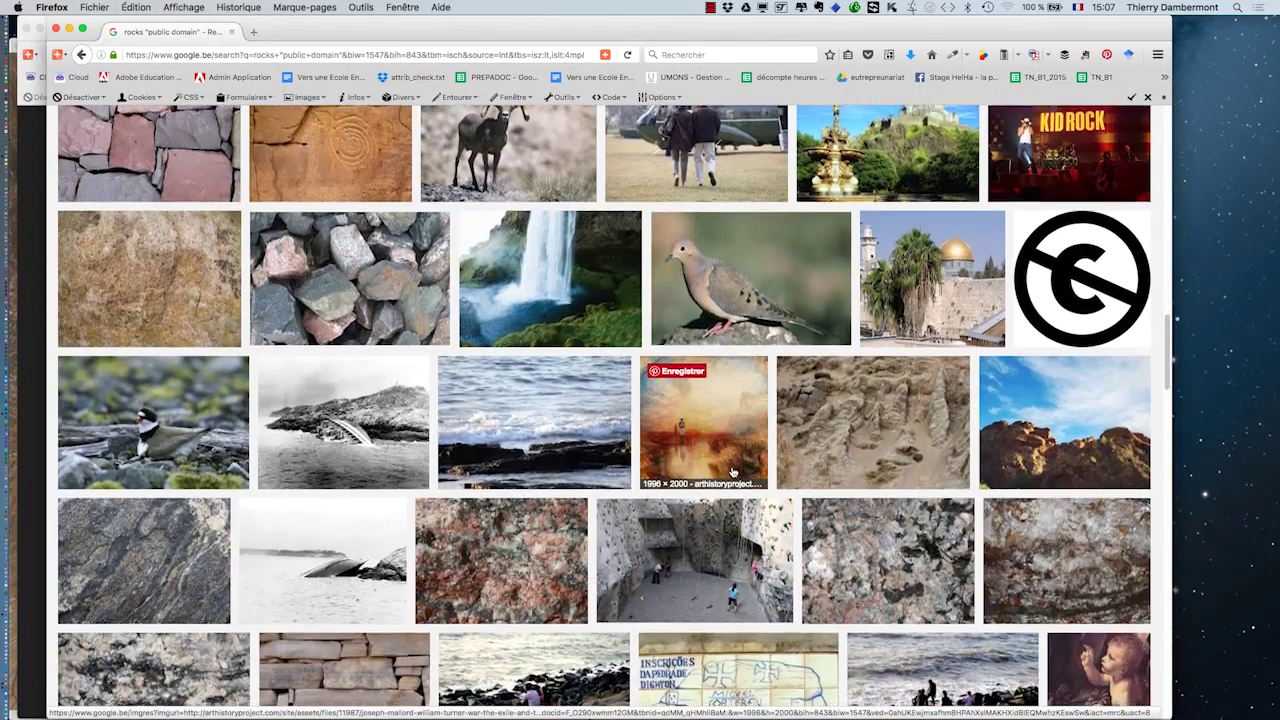
pyautogui.scroll(6, 699, 380)
pyautogui.scroll(20, 699, 380)
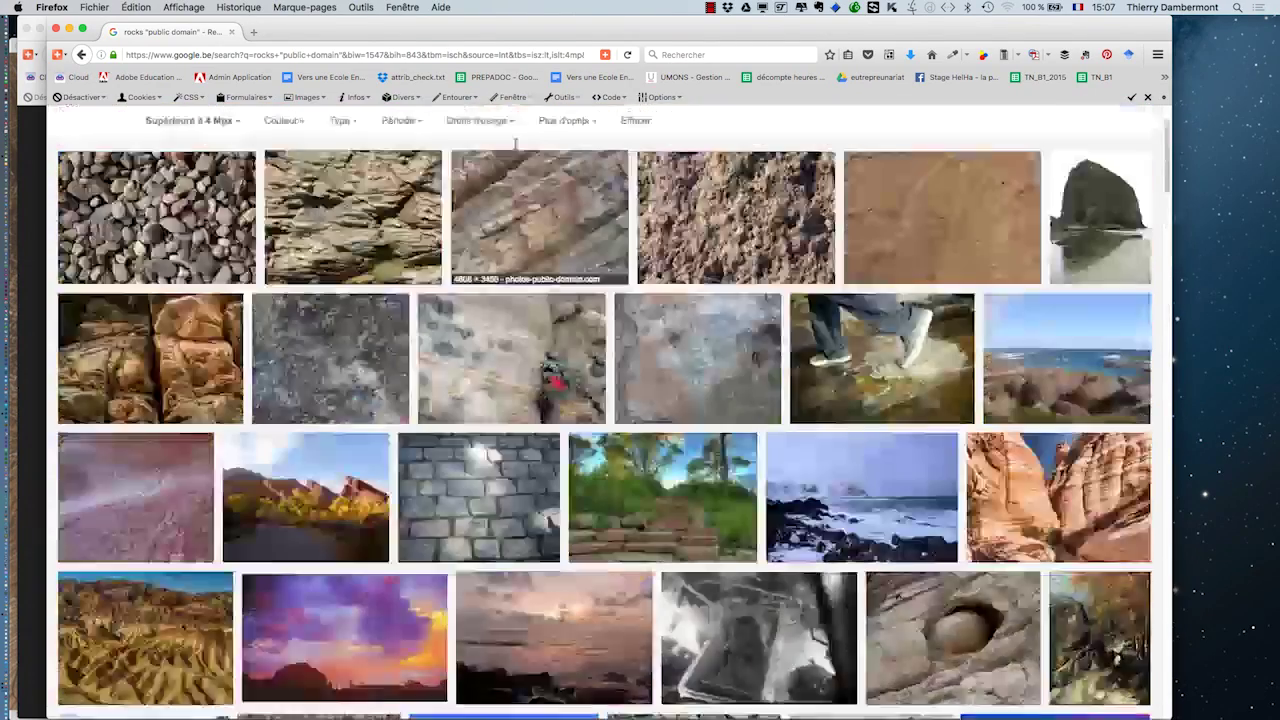
# - Search Google Images for wood "public domain" with the large-size filter kept, and select the whole query
pyautogui.moveTo(173, 125); pyautogui.dragTo(121, 103)
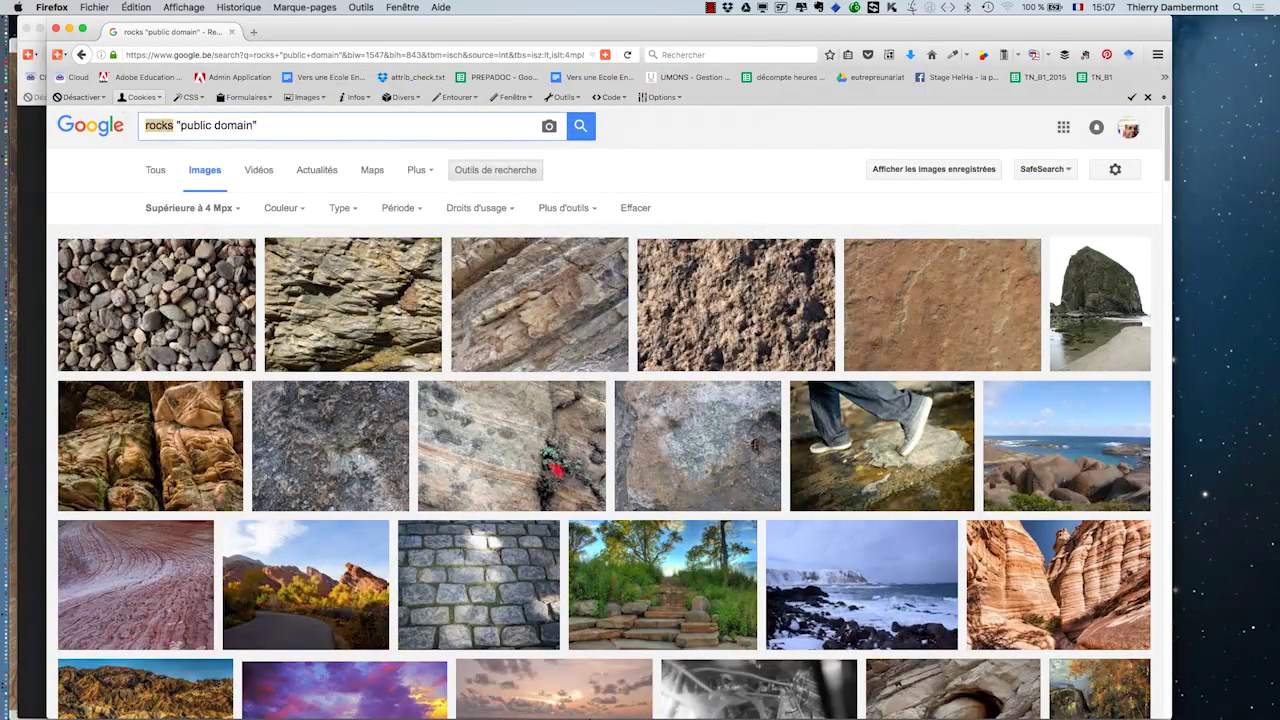
pyautogui.write('wood')
pyautogui.press('Return')
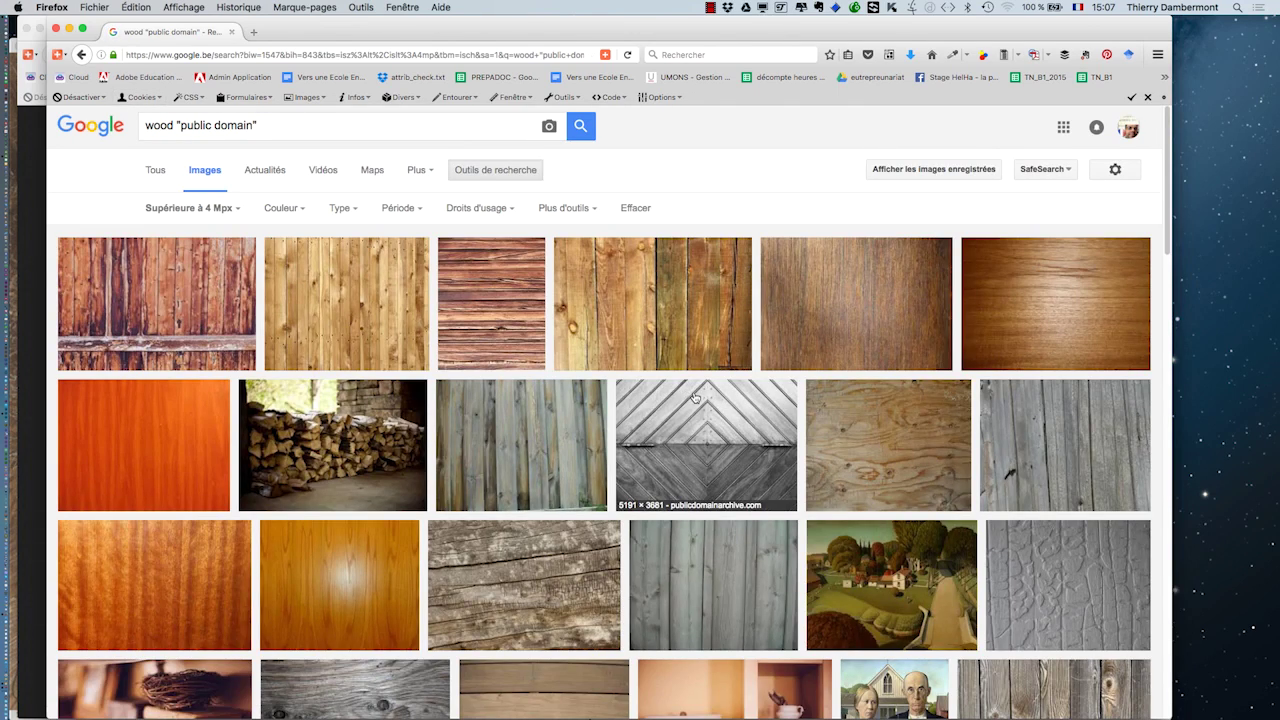
pyautogui.scroll(-1, 690, 397)
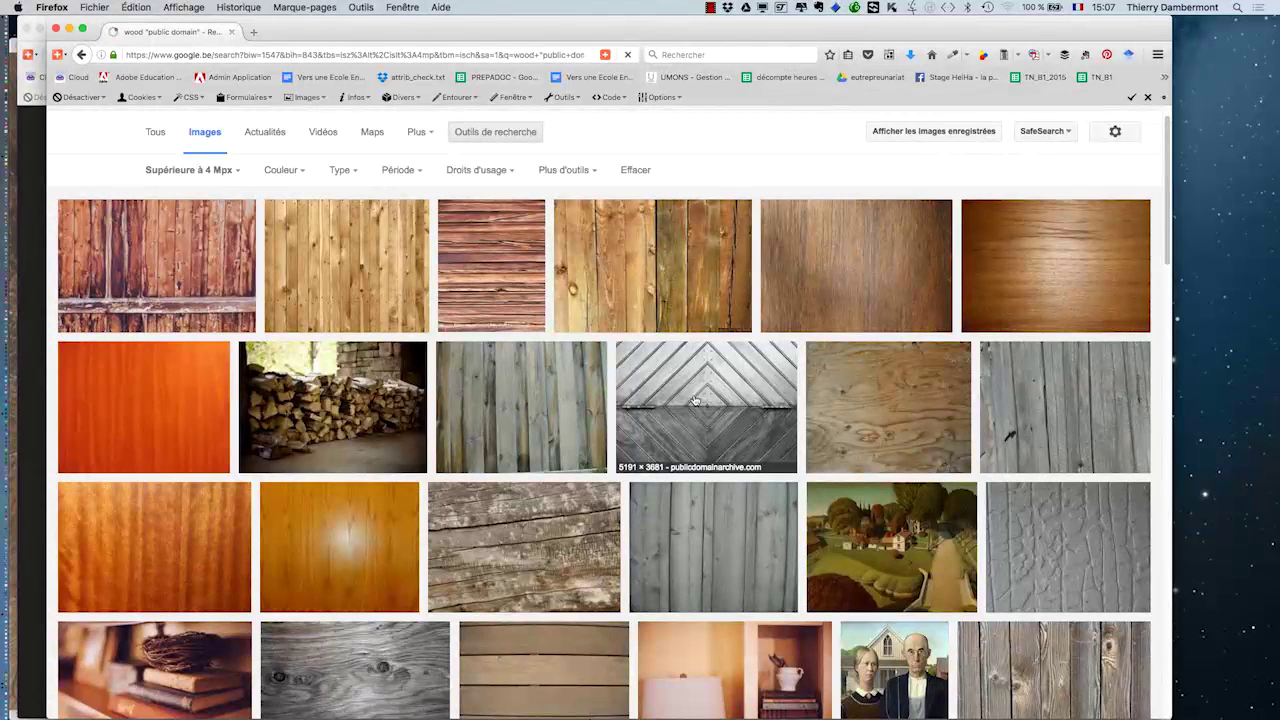
pyautogui.scroll(1, 400, 300)
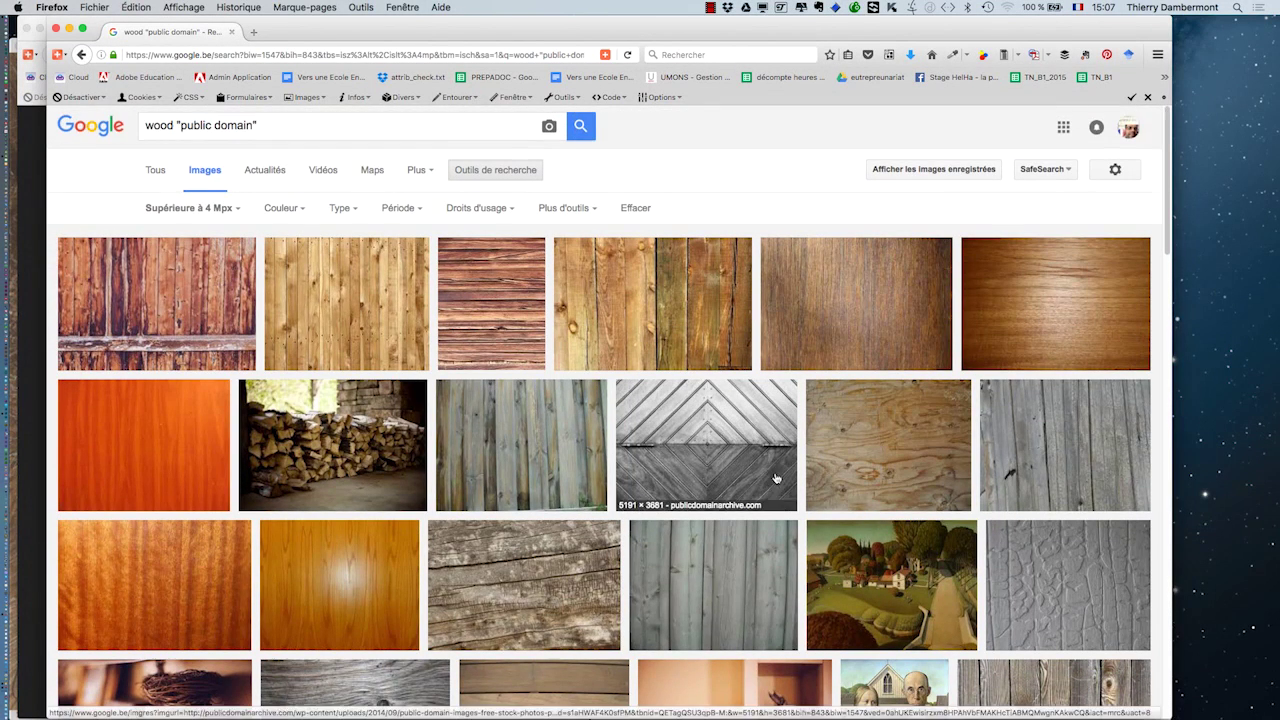
pyautogui.moveTo(261, 121); pyautogui.dragTo(205, 102)
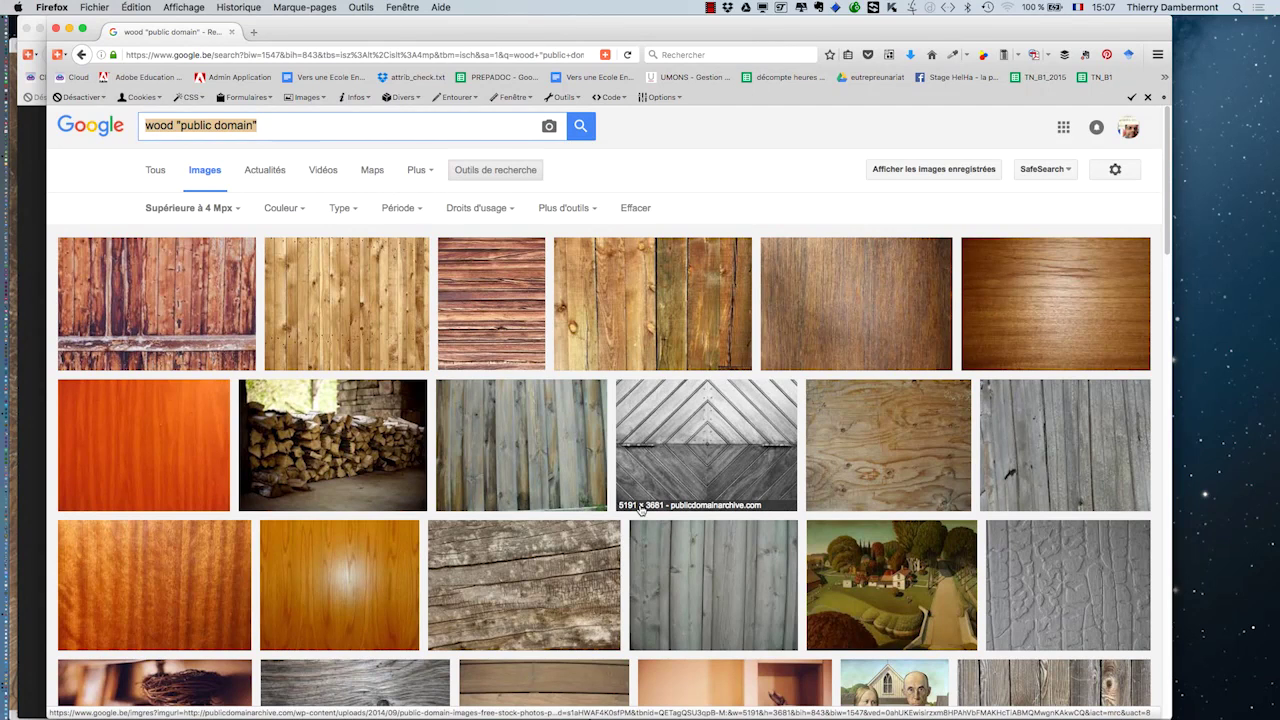
# - Preview the knotty vertical wooden fence photo from photos-public-domain.com and load its full-size image in a separate tab
pyautogui.click(350, 295)
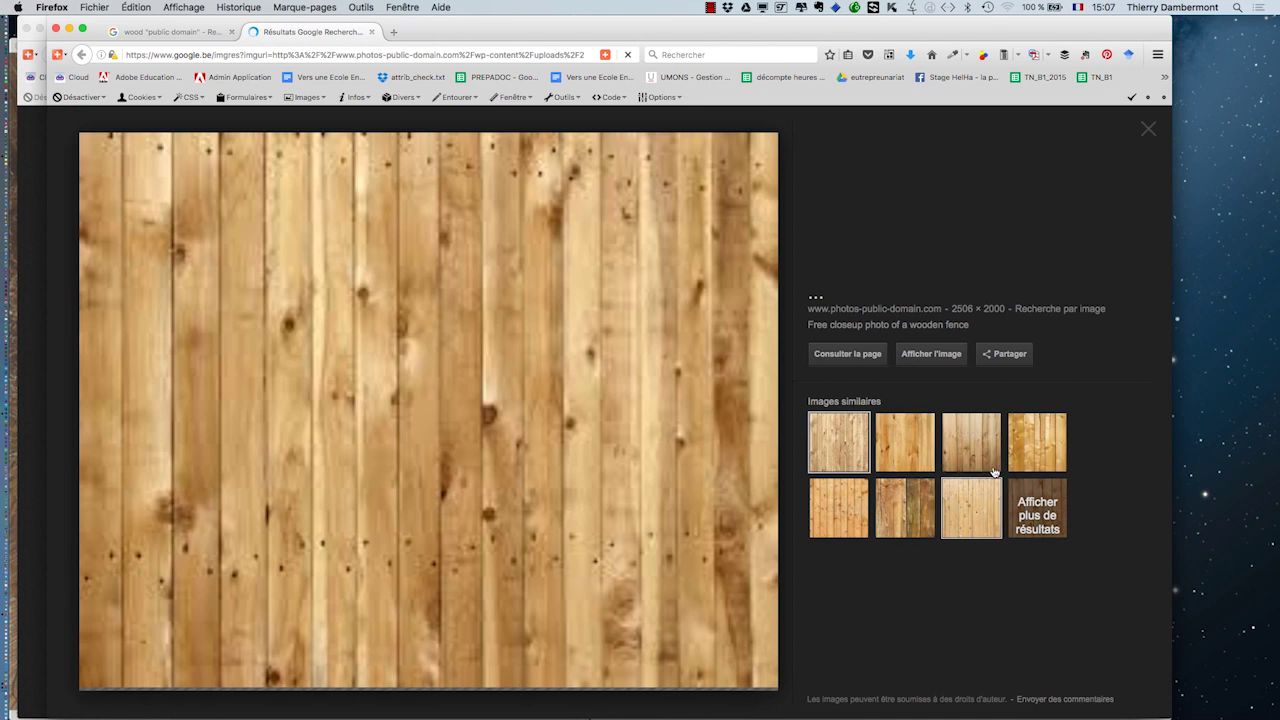
pyautogui.click(931, 356)
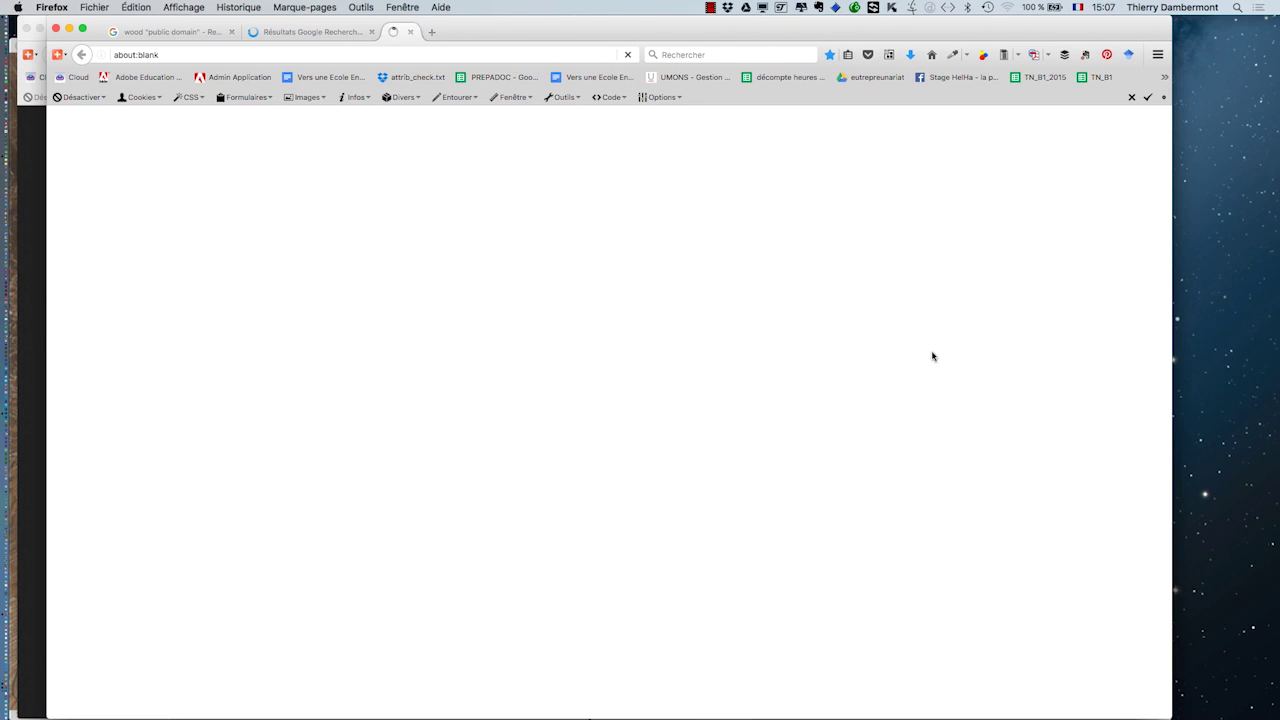
pyautogui.click(303, 34)
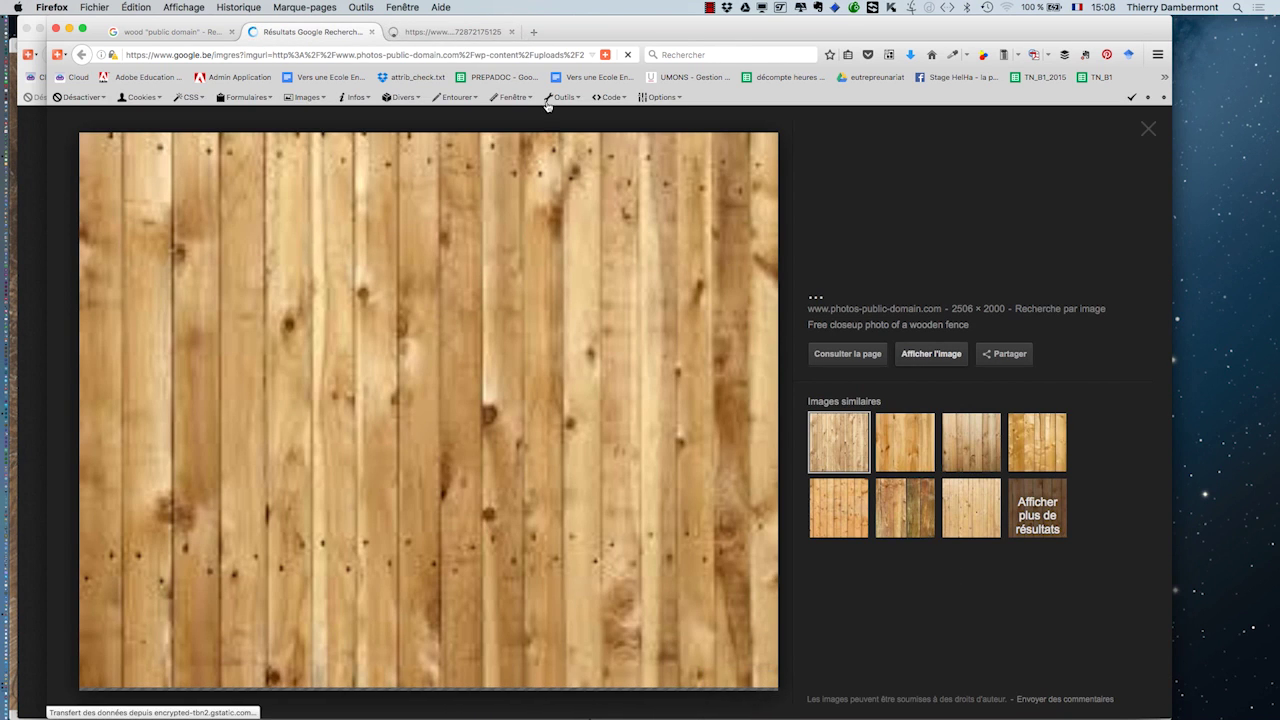
pyautogui.click(480, 37)
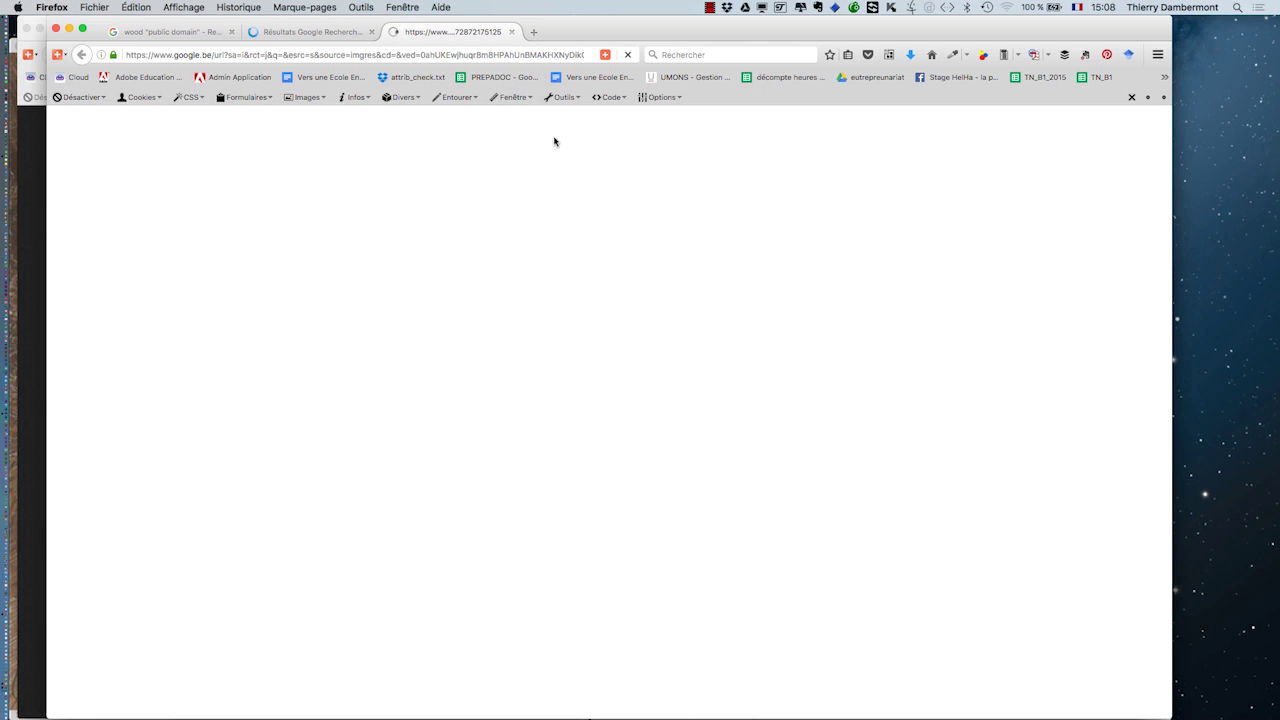
pyautogui.click(315, 38)
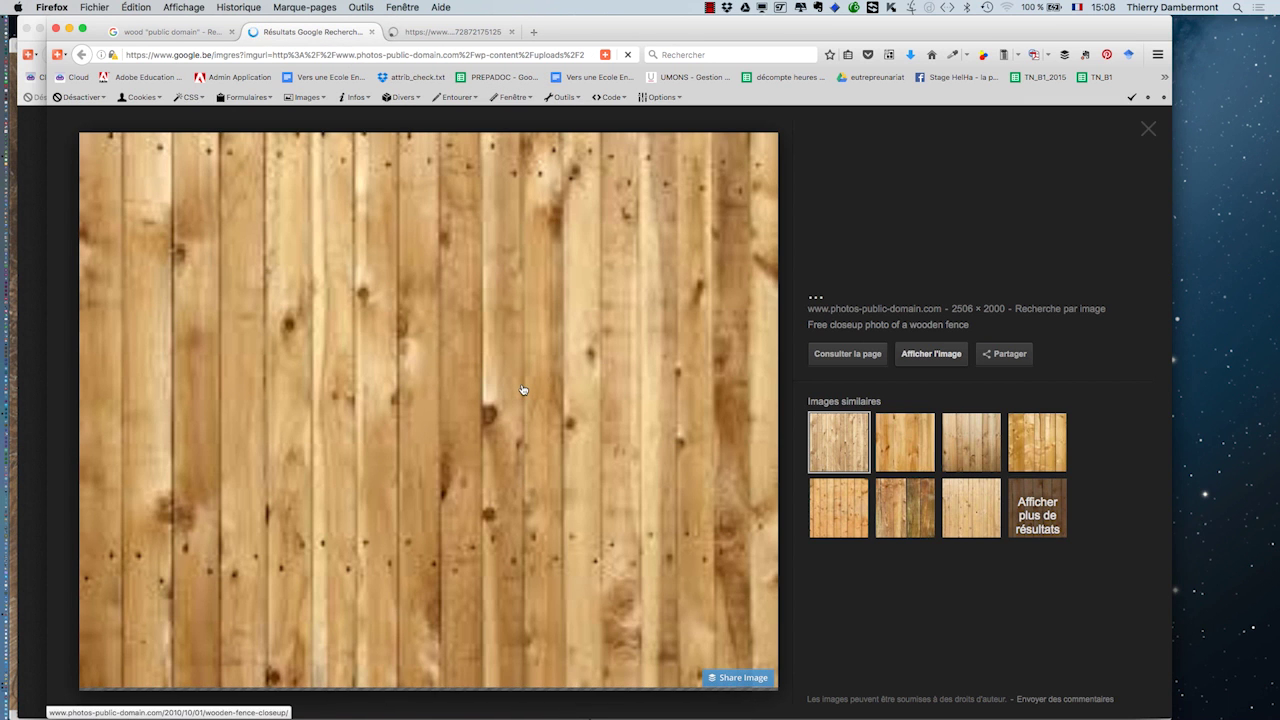
pyautogui.click(450, 34)
pyautogui.click(299, 33)
pyautogui.click(449, 31)
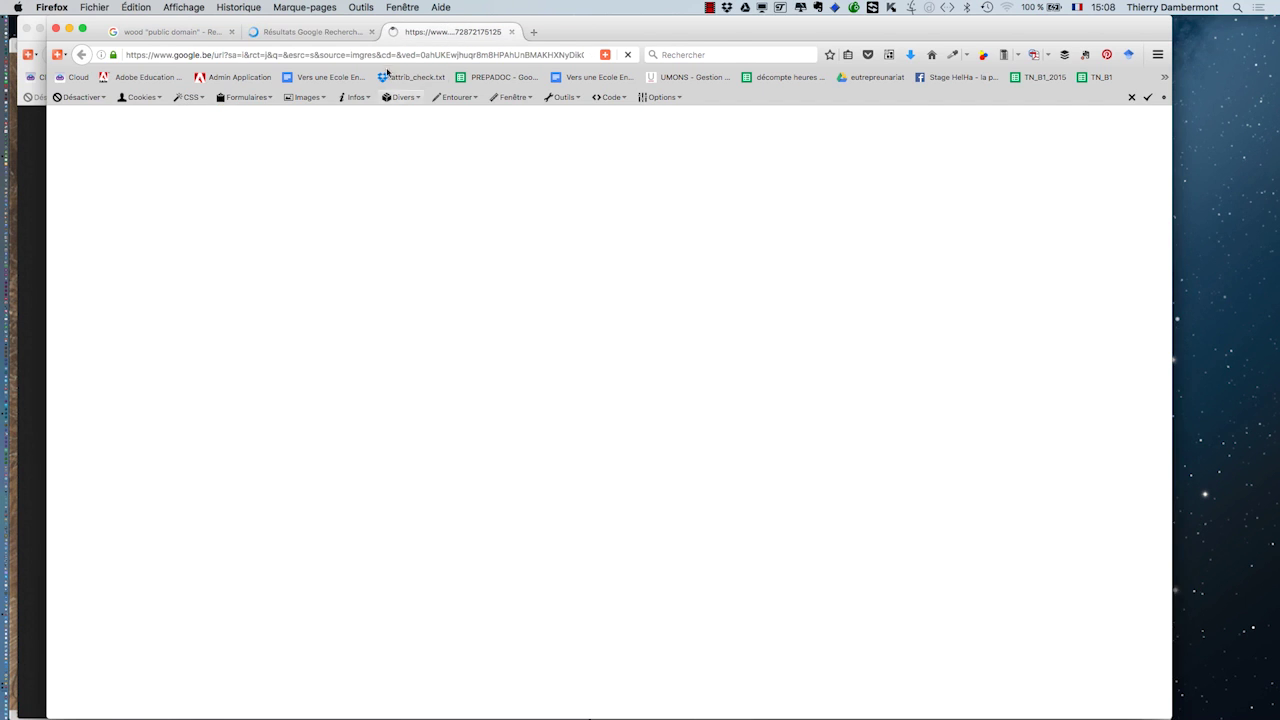
# - Browse further down the wood image results for other plank textures
pyautogui.click(327, 34)
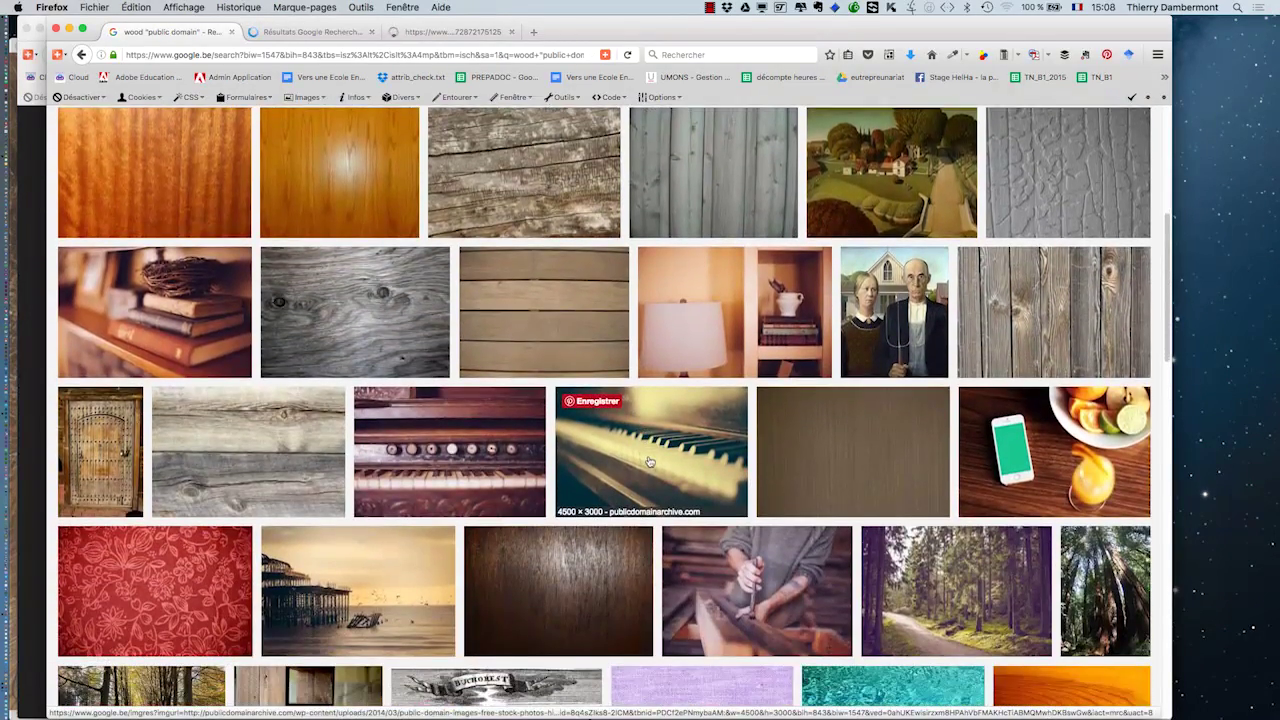
pyautogui.scroll(-5, 676, 467)
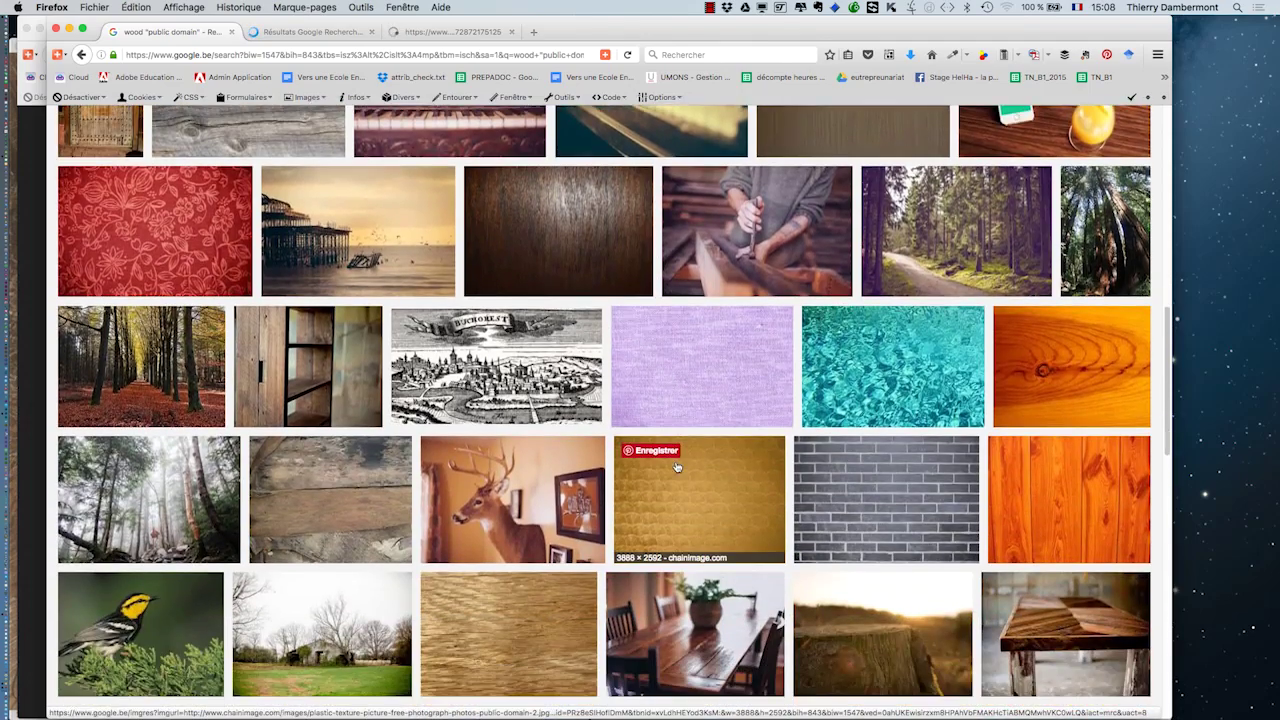
pyautogui.scroll(-5, 676, 467)
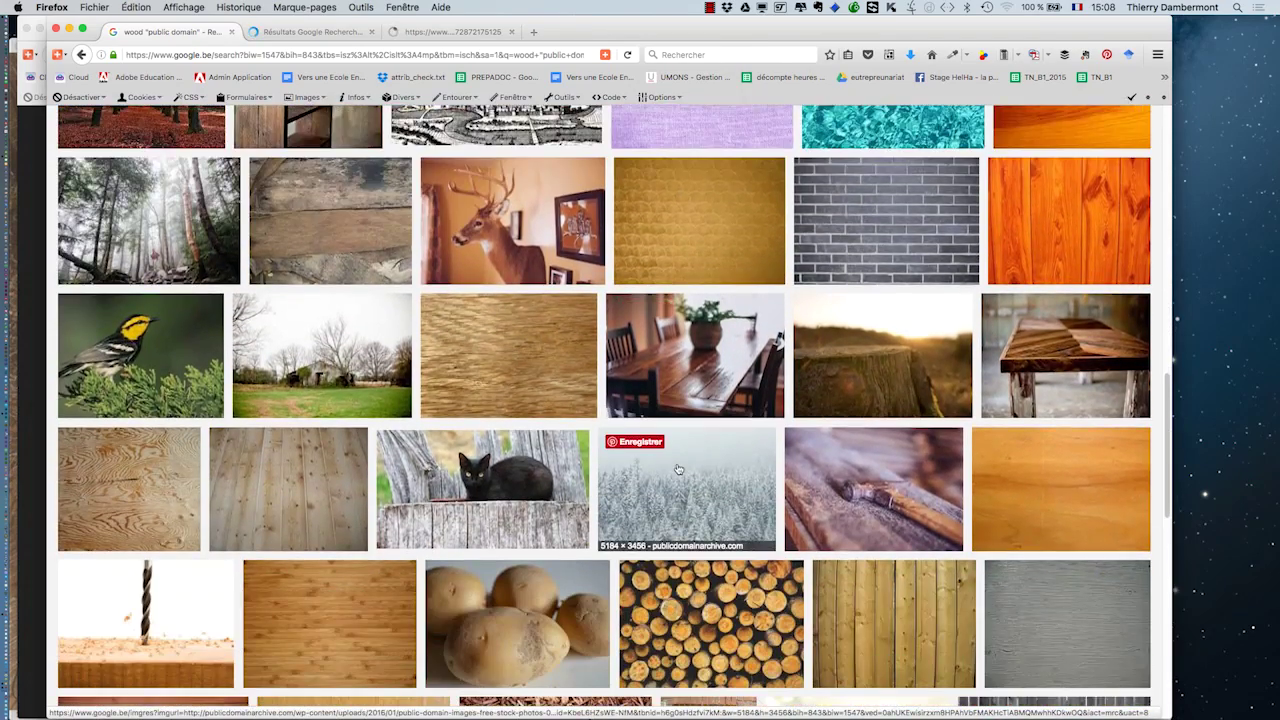
pyautogui.scroll(-4, 660, 466)
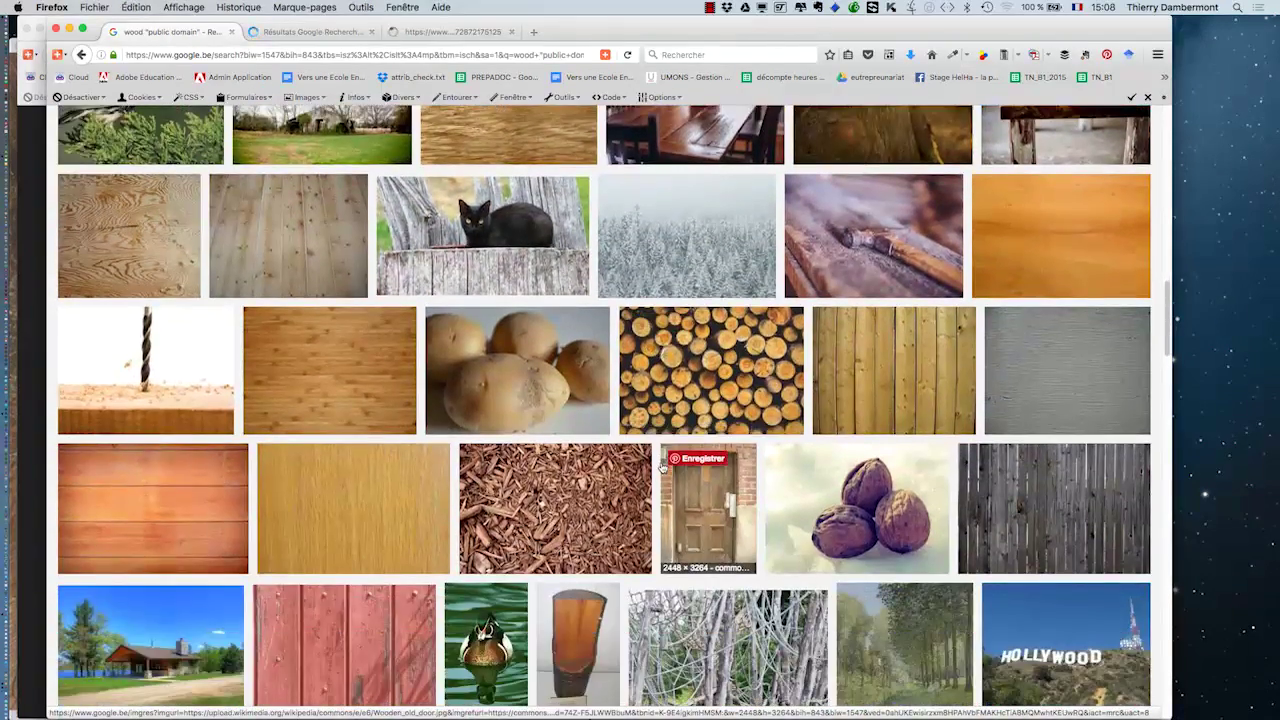
pyautogui.scroll(-2, 726, 525)
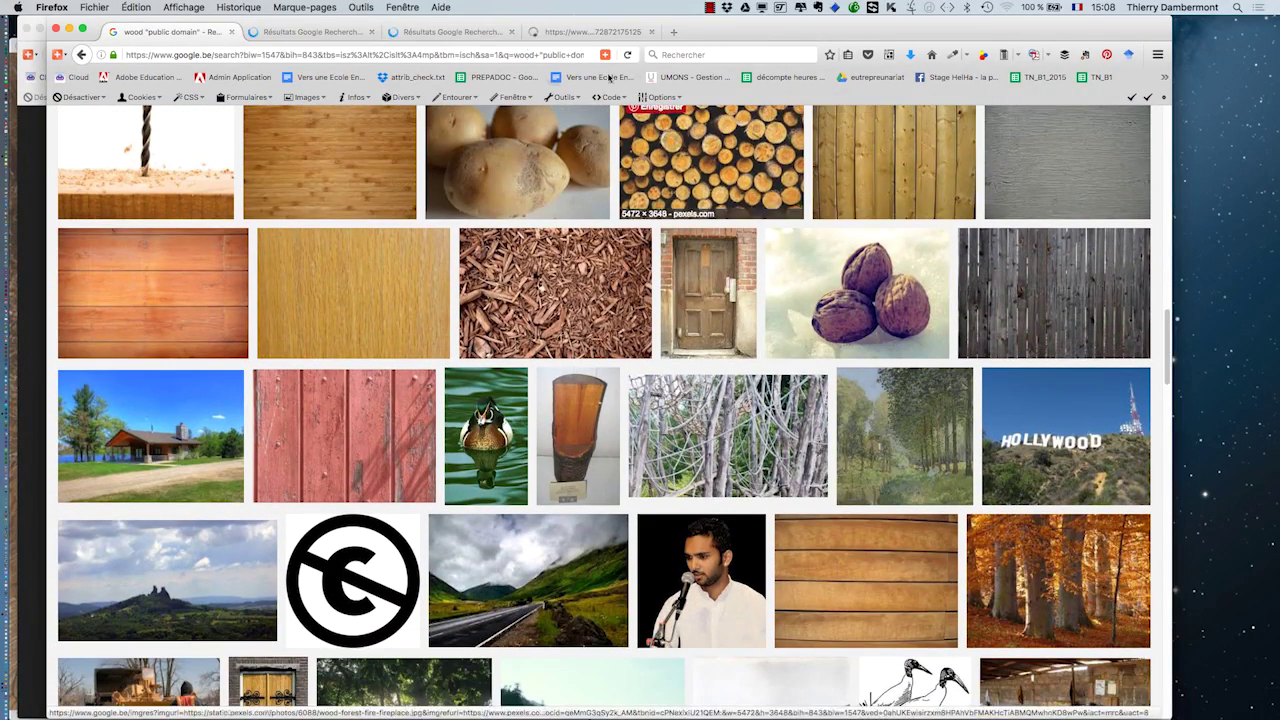
# - View wood-fence-close-up.jpg at full size and compare it with the wooden_fence_texture.jpg image
pyautogui.click(348, 36)
pyautogui.click(933, 355)
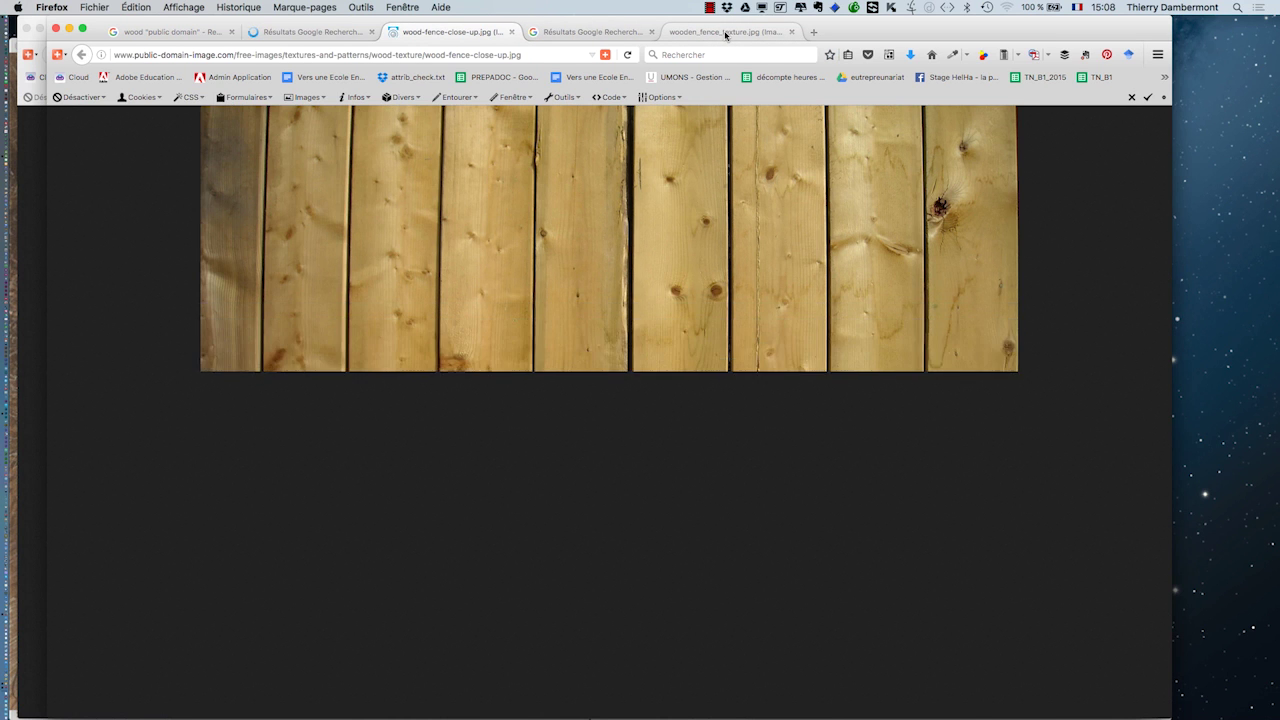
pyautogui.click(724, 34)
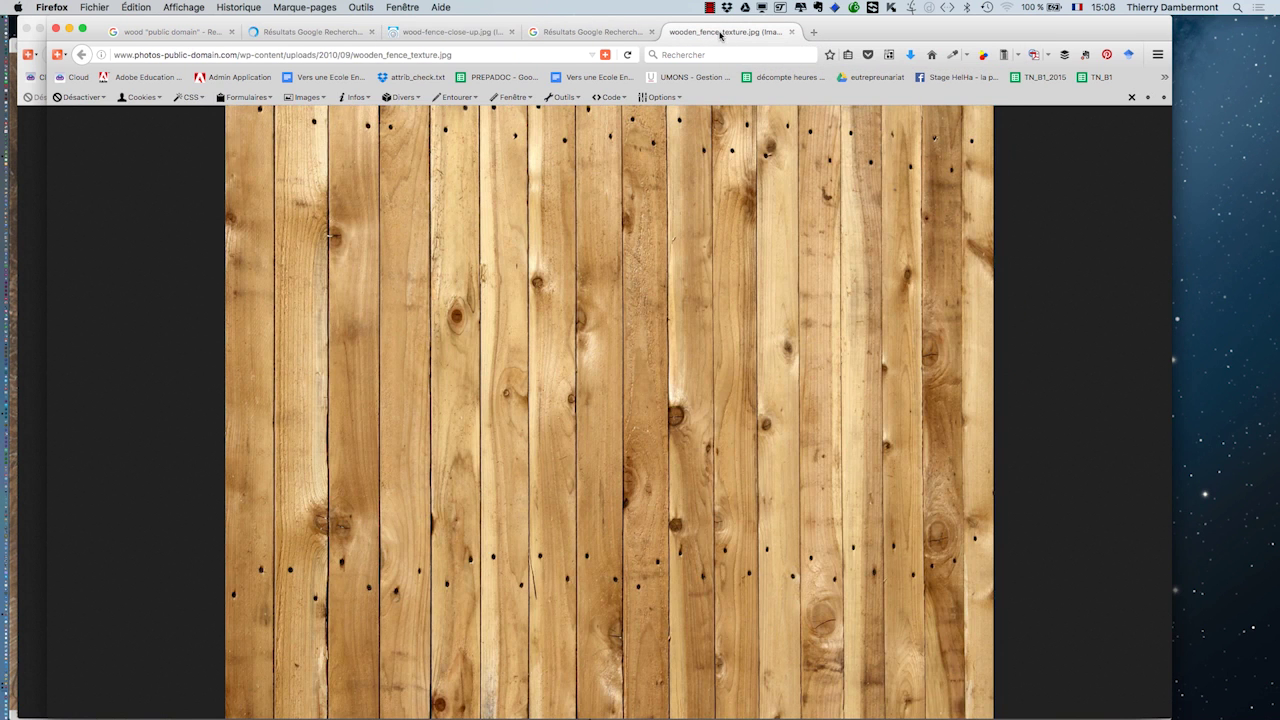
# - Save the full-size fence image as wooden_fence_texture.jpg in the "Photoshop fonds blancs" folder
pyautogui.rightClick(663, 370)
pyautogui.click(716, 403)
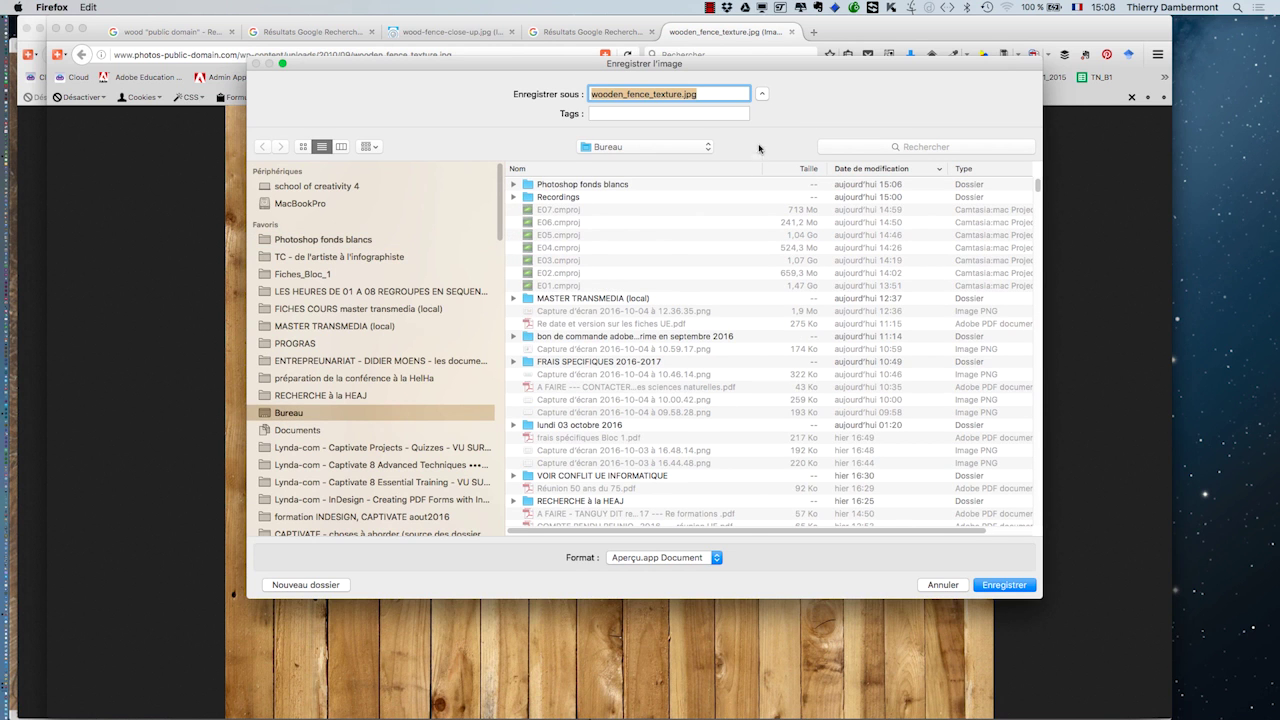
pyautogui.doubleClick(575, 184)
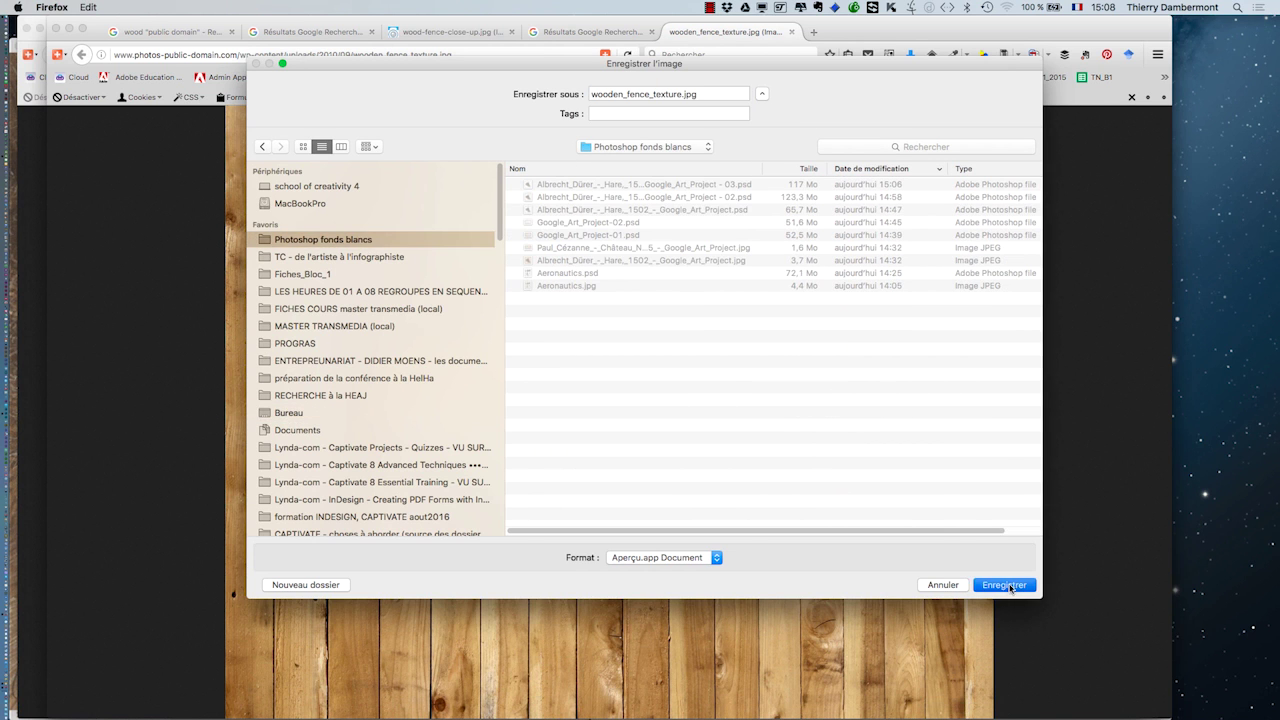
pyautogui.click(1003, 585)
# - Minimize the browser windows and switch to Photoshop with the Dürer hare document
pyautogui.press('super+Tab')
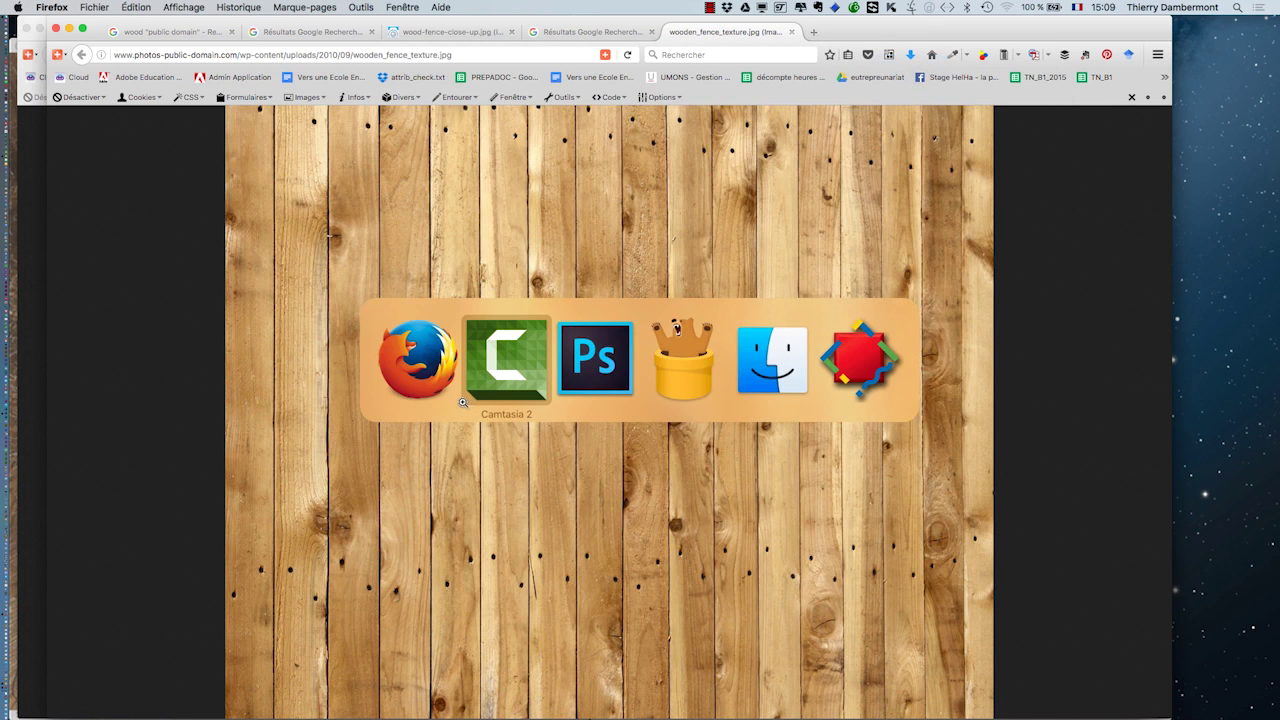
pyautogui.click(559, 373)
pyautogui.moveTo(390, 46); pyautogui.dragTo(505, 60)
pyautogui.click(131, 58)
pyautogui.click(108, 156)
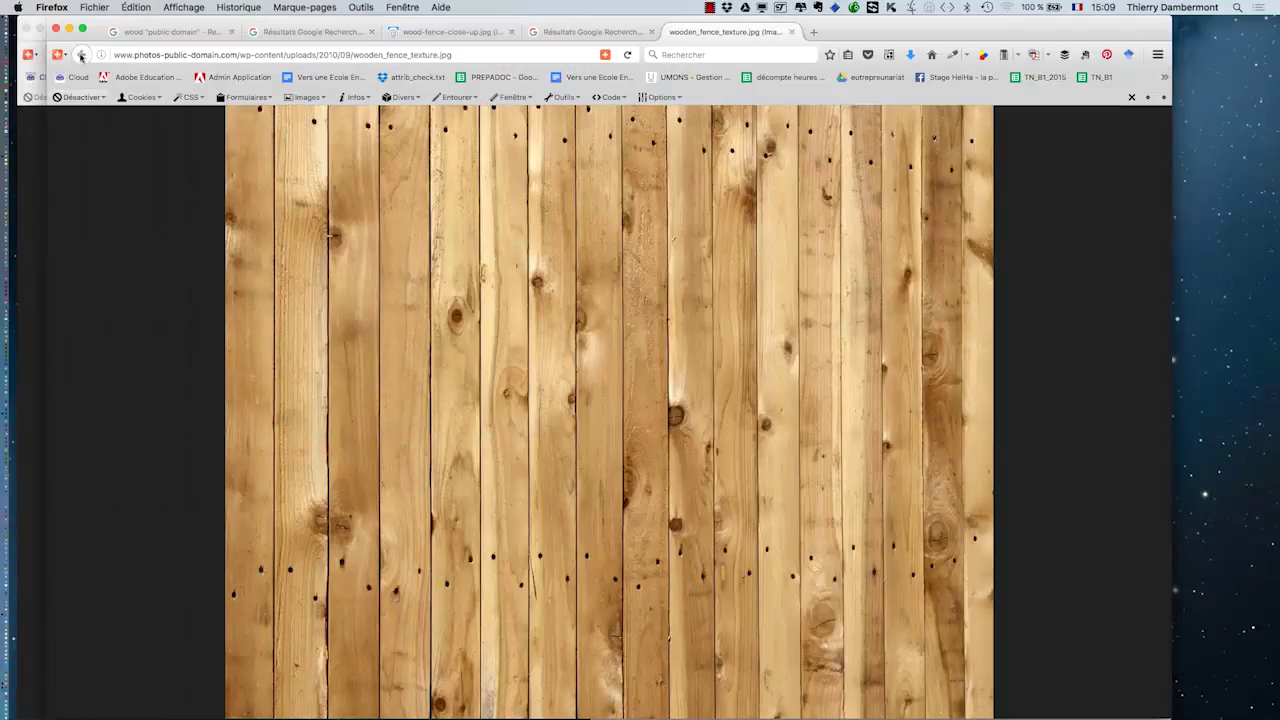
pyautogui.click(70, 30)
pyautogui.click(264, 118)
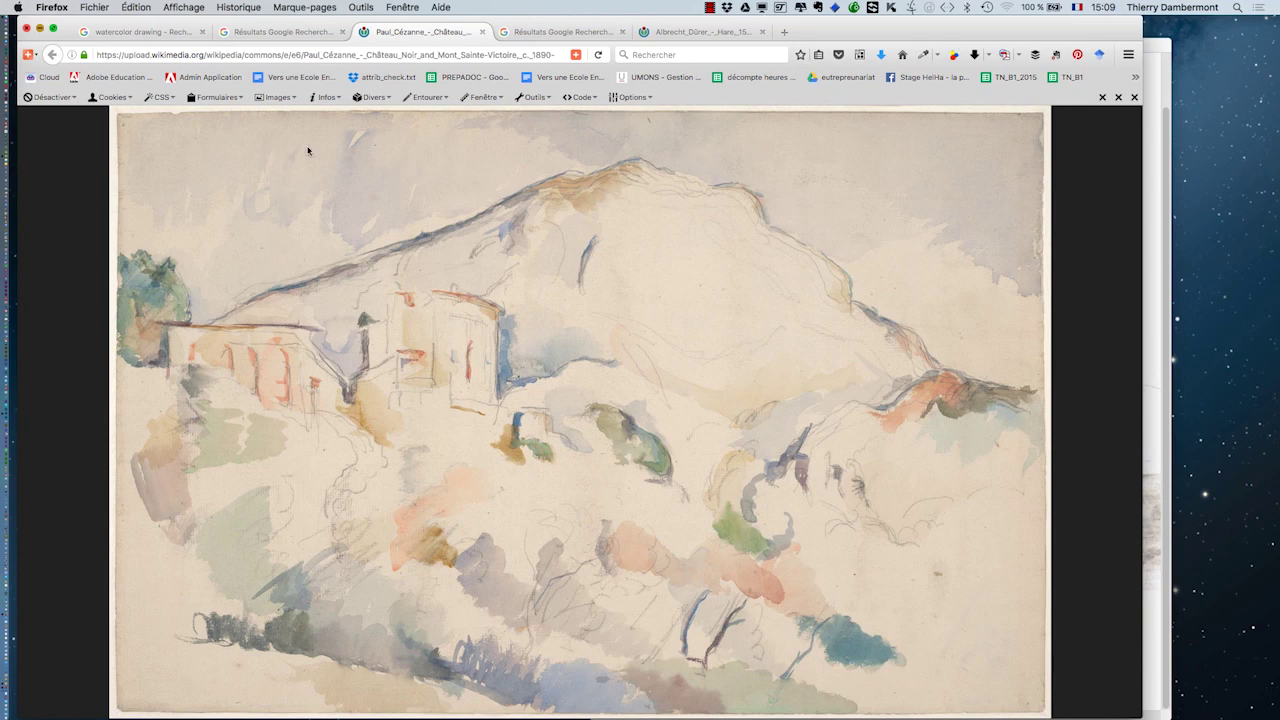
pyautogui.press('super+m')
pyautogui.click(751, 44)
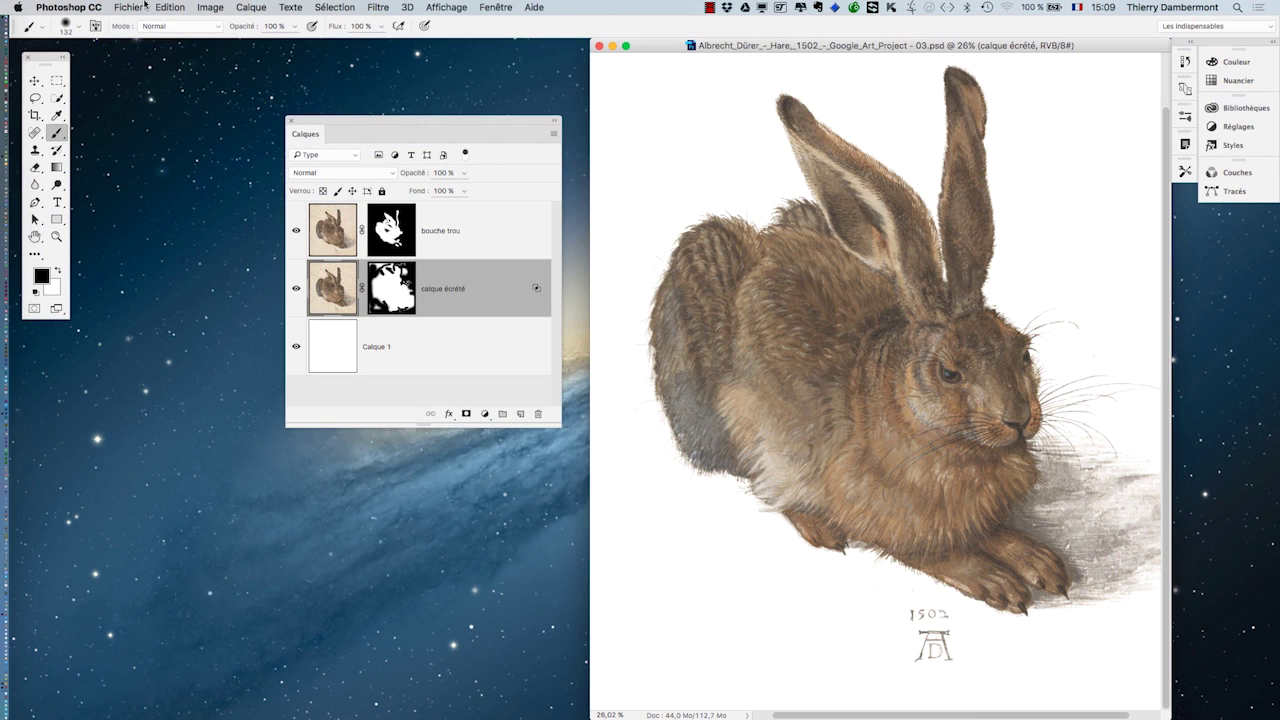
# - Open wooden_fence_texture.jpg from the "Photoshop fonds blancs" folder
pyautogui.click(143, 6)
pyautogui.moveTo(168, 74)
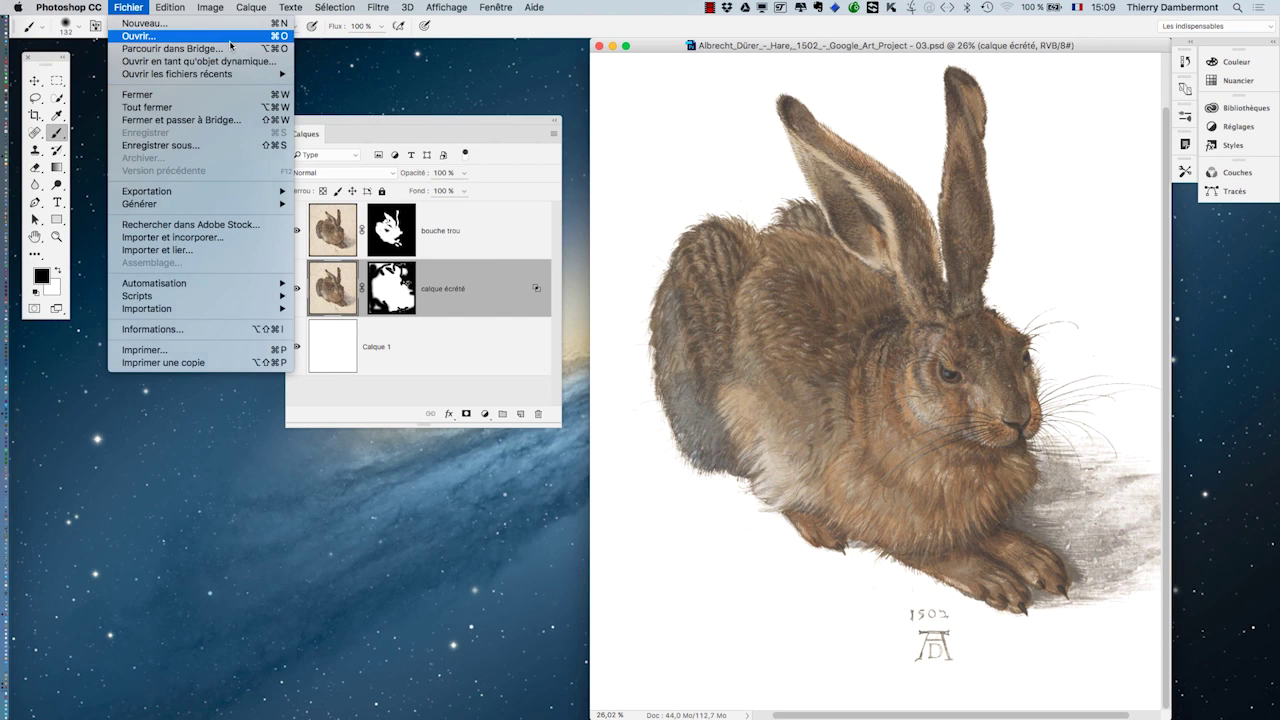
pyautogui.click(139, 36)
pyautogui.click(739, 157)
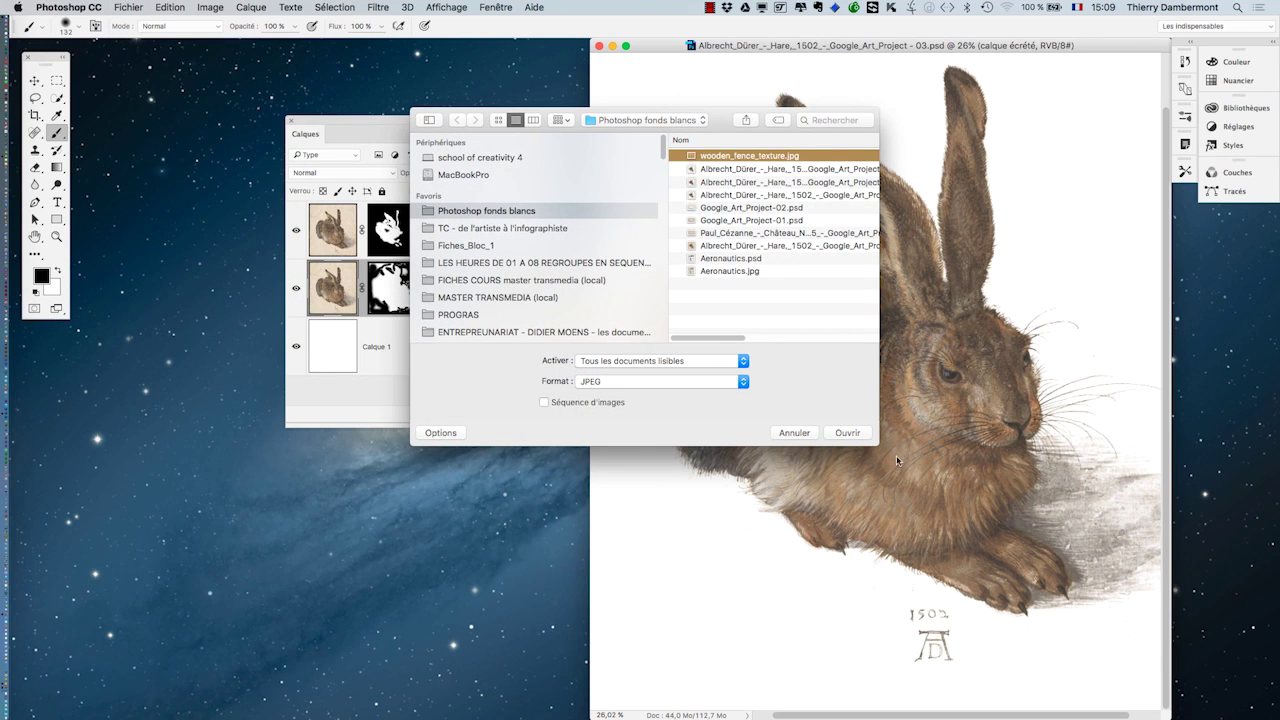
pyautogui.click(867, 435)
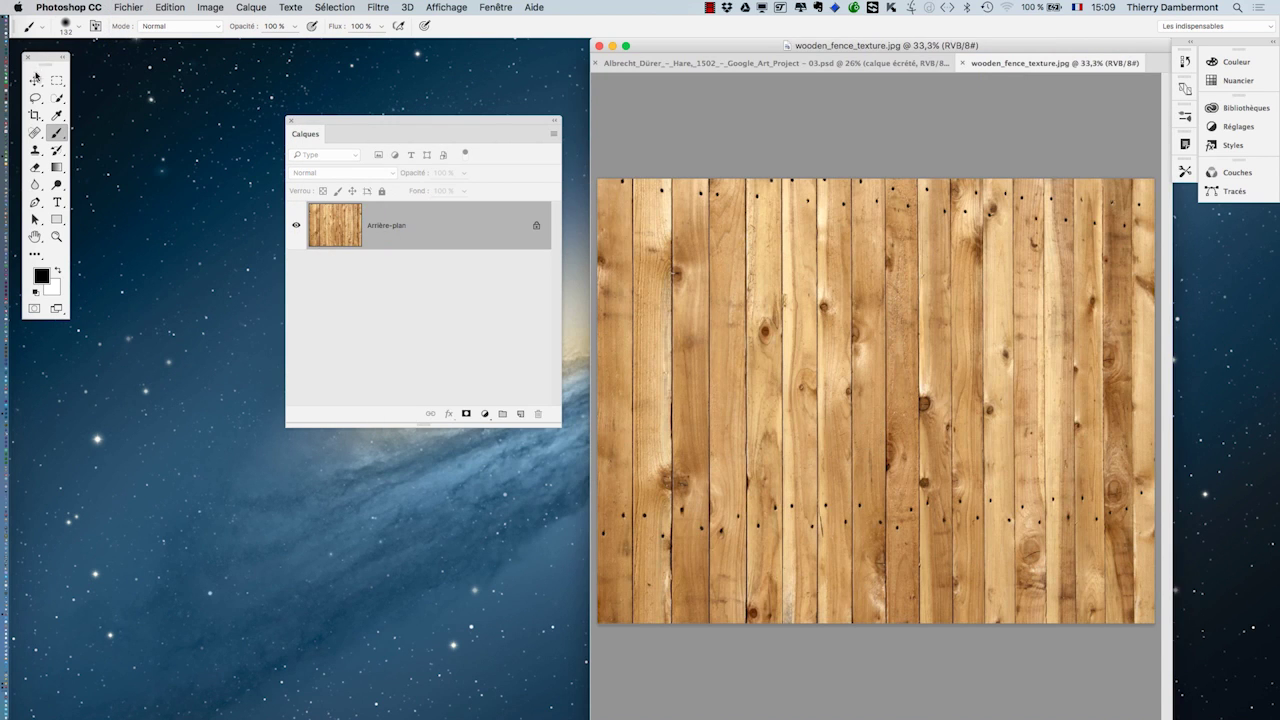
# - Activate the Move tool and reposition the Layers panel over the fence image's edge
pyautogui.click(35, 79)
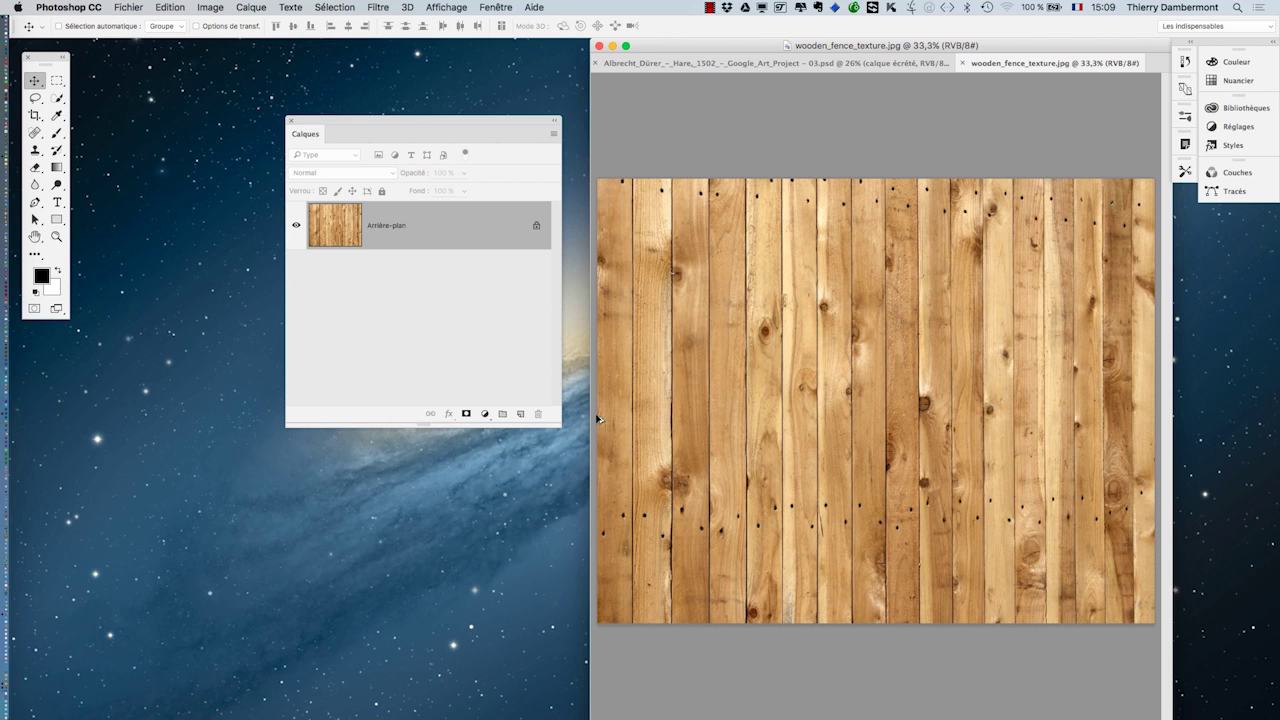
pyautogui.moveTo(305, 139); pyautogui.dragTo(1023, 314)
# - Start a new document, choose pixels as the unit, and set its width and height to 5000
pyautogui.click(129, 7)
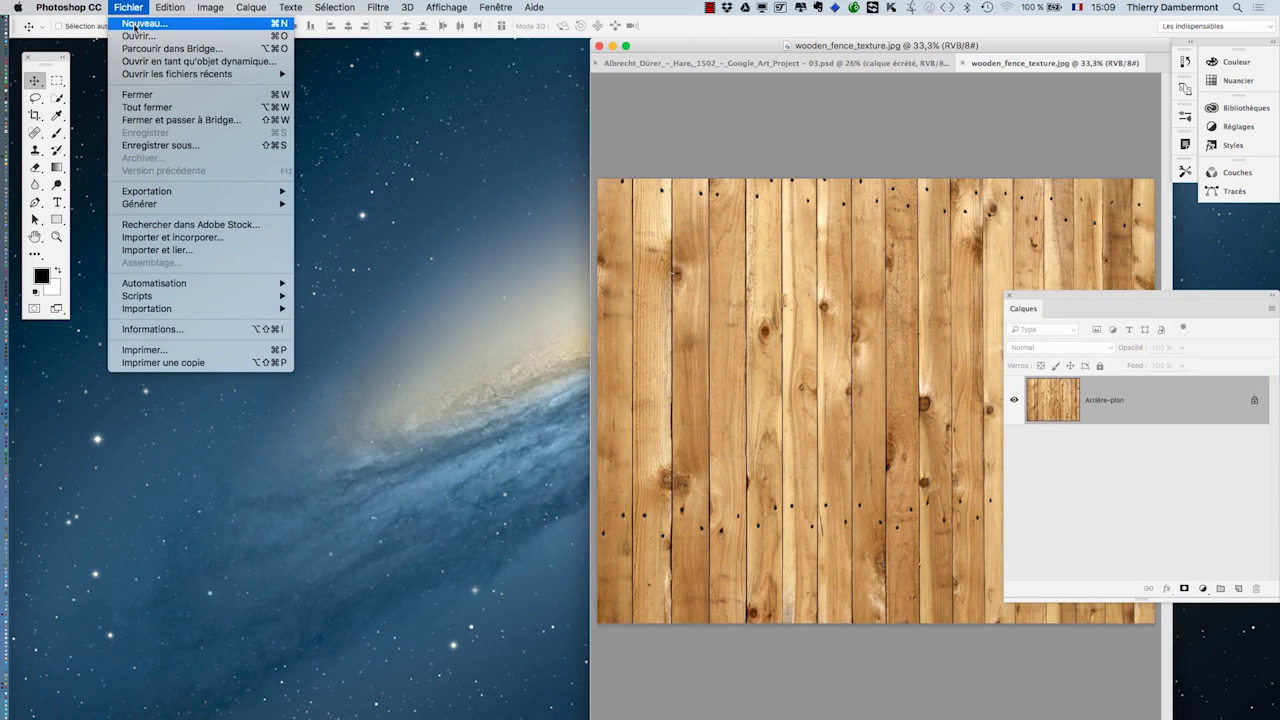
pyautogui.click(135, 24)
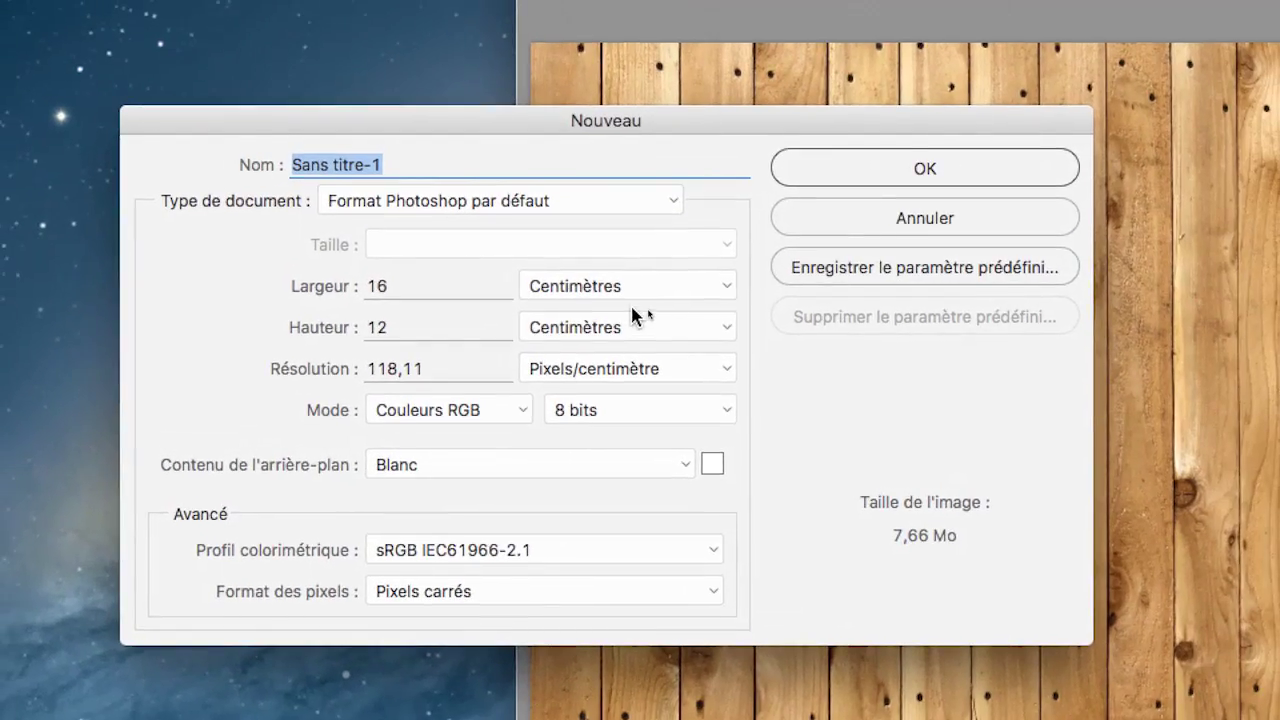
pyautogui.click(650, 300)
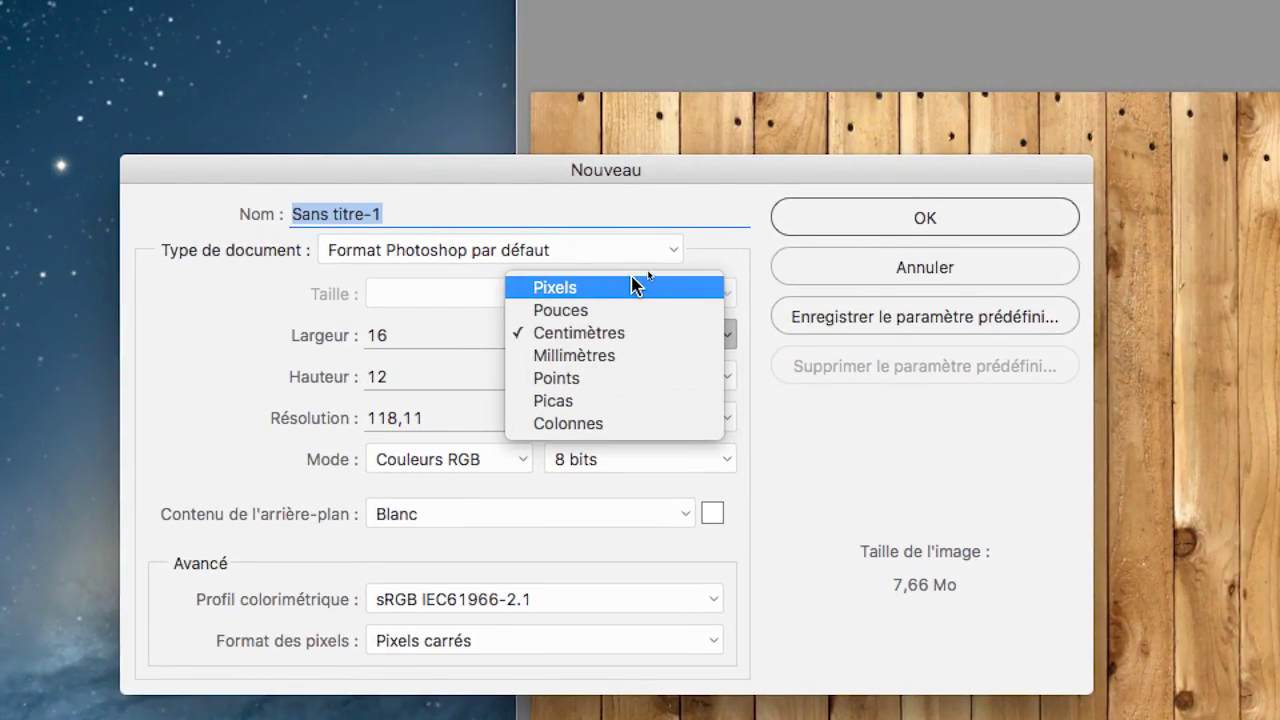
pyautogui.click(632, 287)
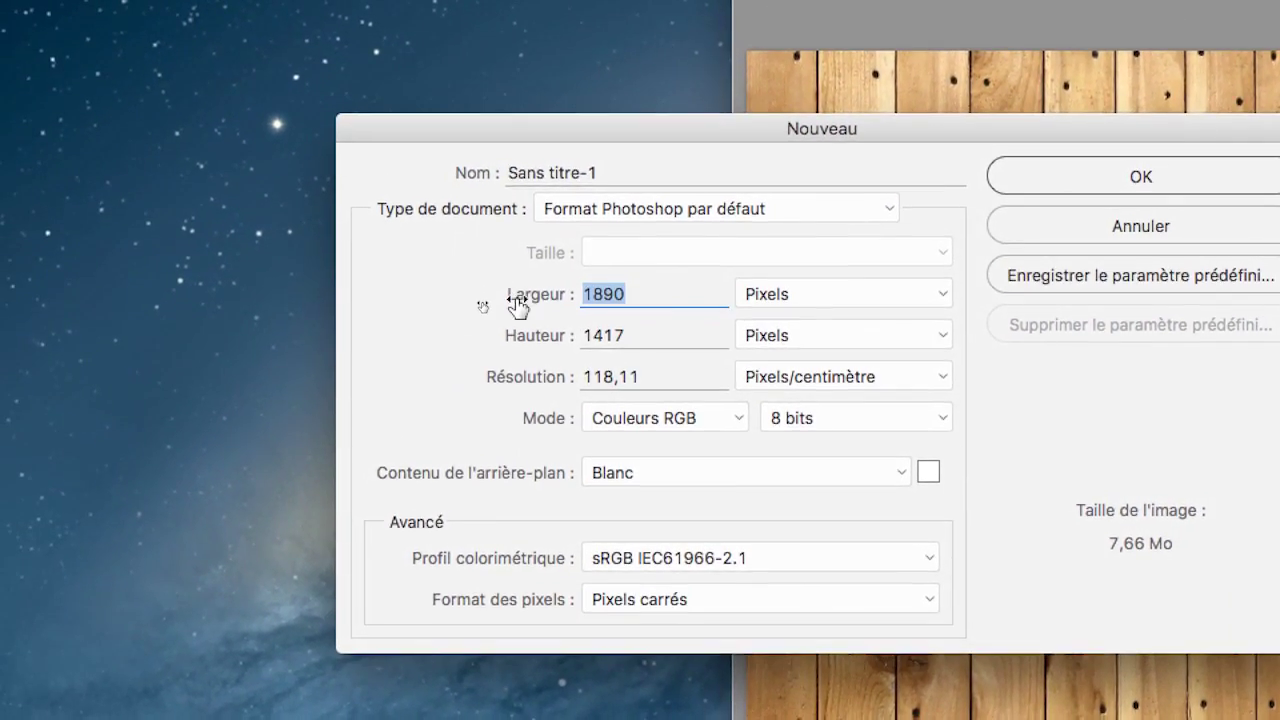
pyautogui.write('5000')
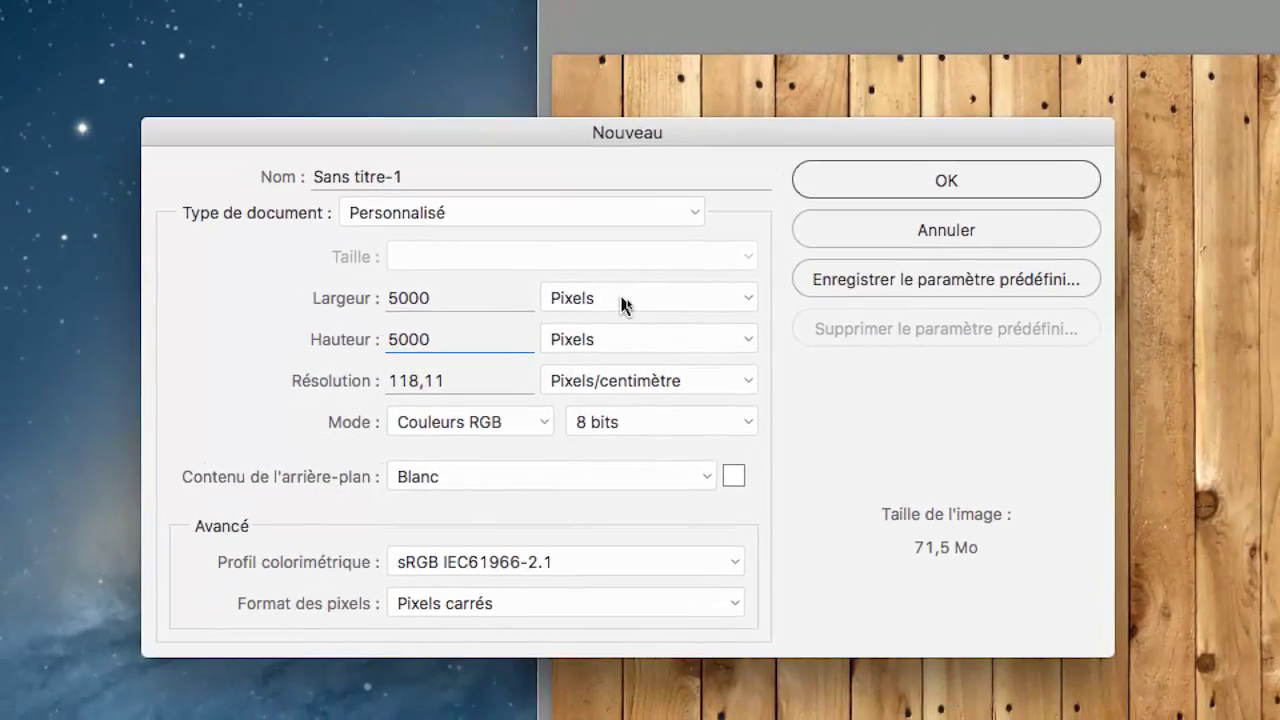
# - Try centimetres as the unit for the new document's width and height
pyautogui.click(622, 300)
pyautogui.click(614, 297)
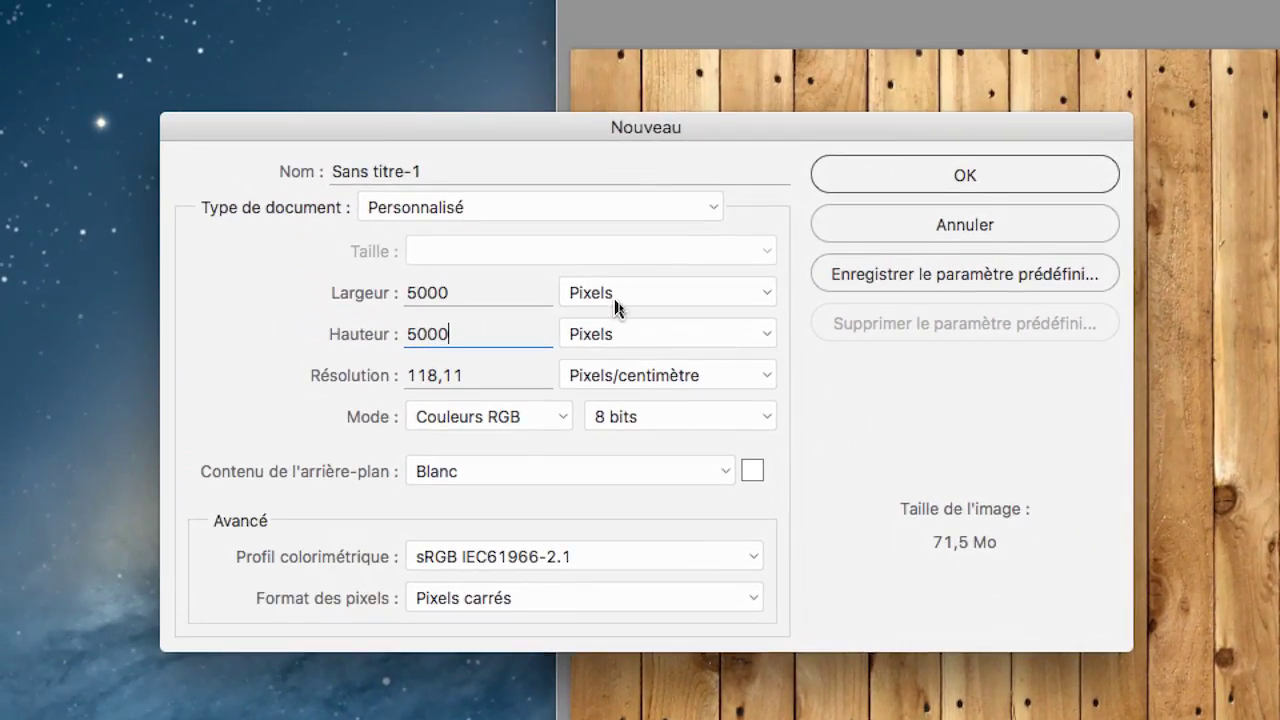
pyautogui.click(617, 305)
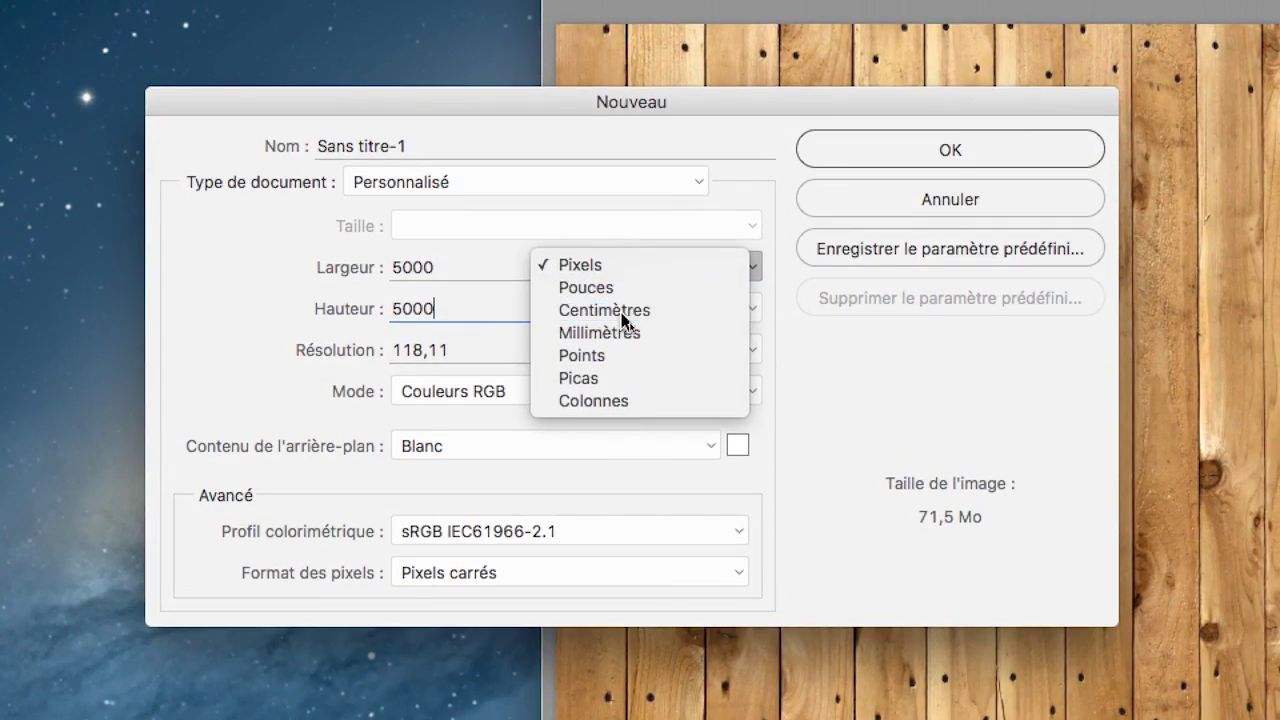
pyautogui.click(630, 322)
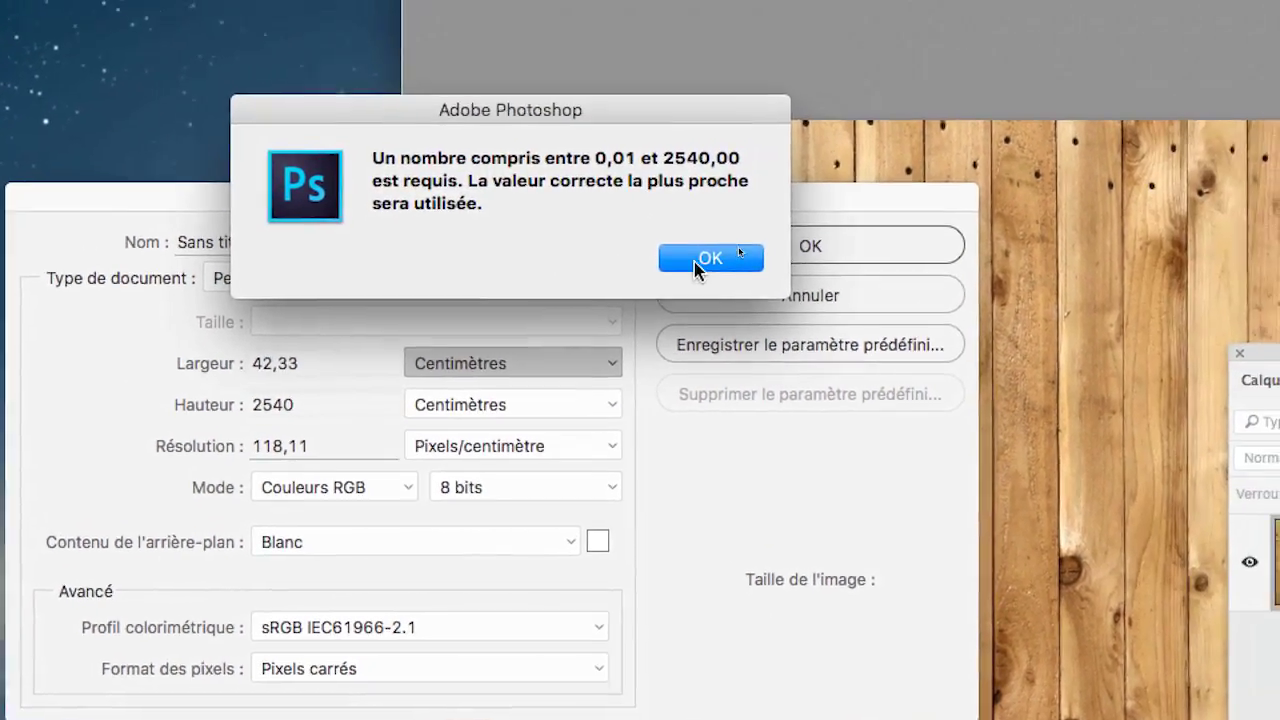
pyautogui.click(815, 166)
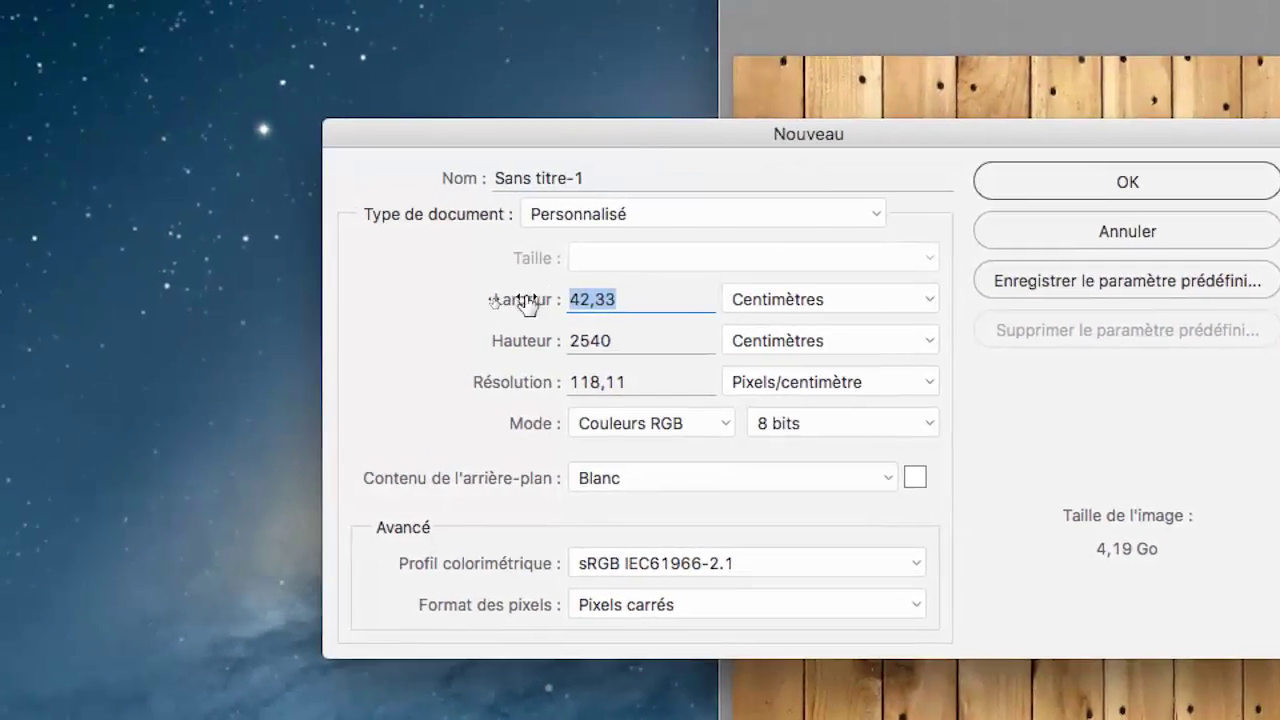
pyautogui.press('Tab')
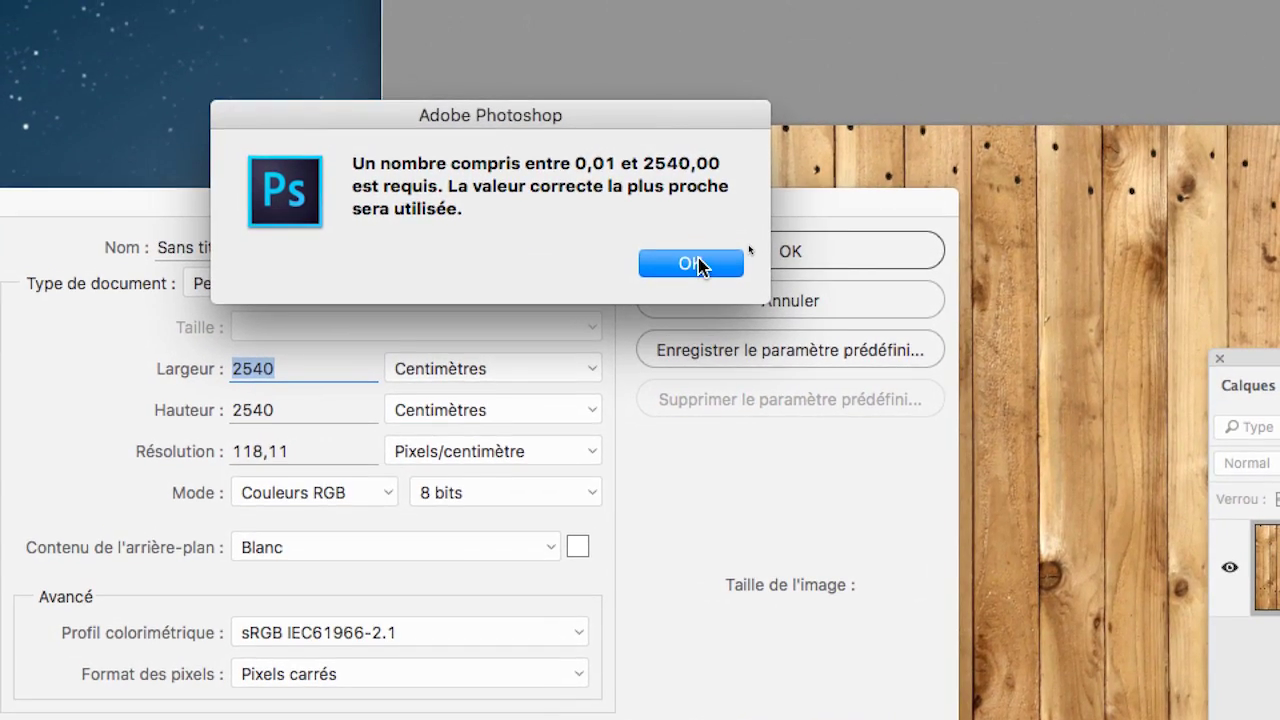
pyautogui.click(1058, 194)
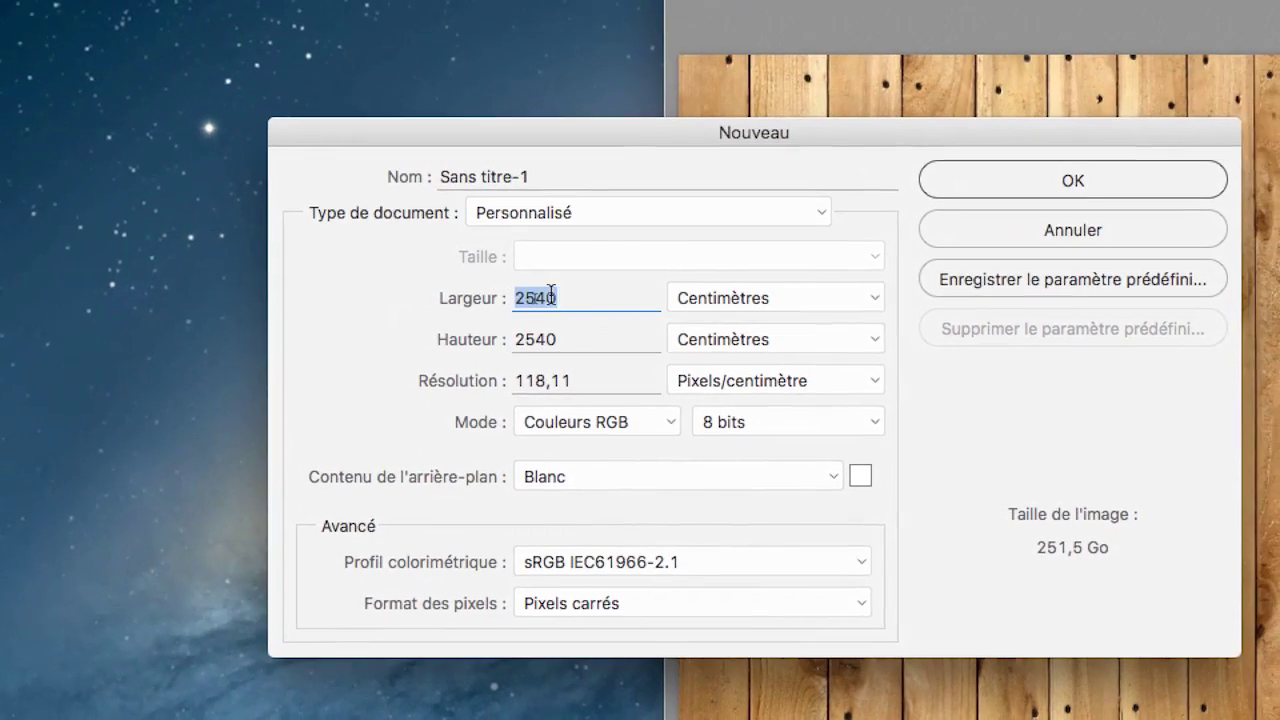
pyautogui.click(265, 120)
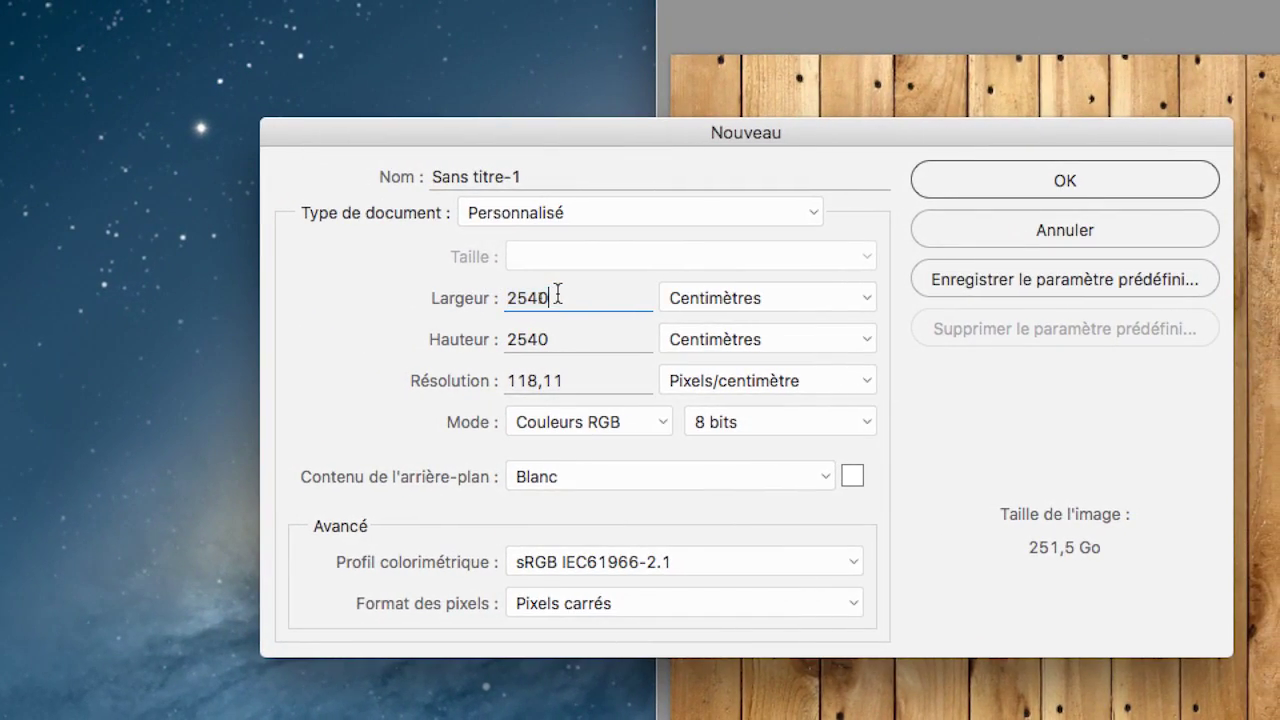
pyautogui.moveTo(558, 293); pyautogui.dragTo(505, 297)
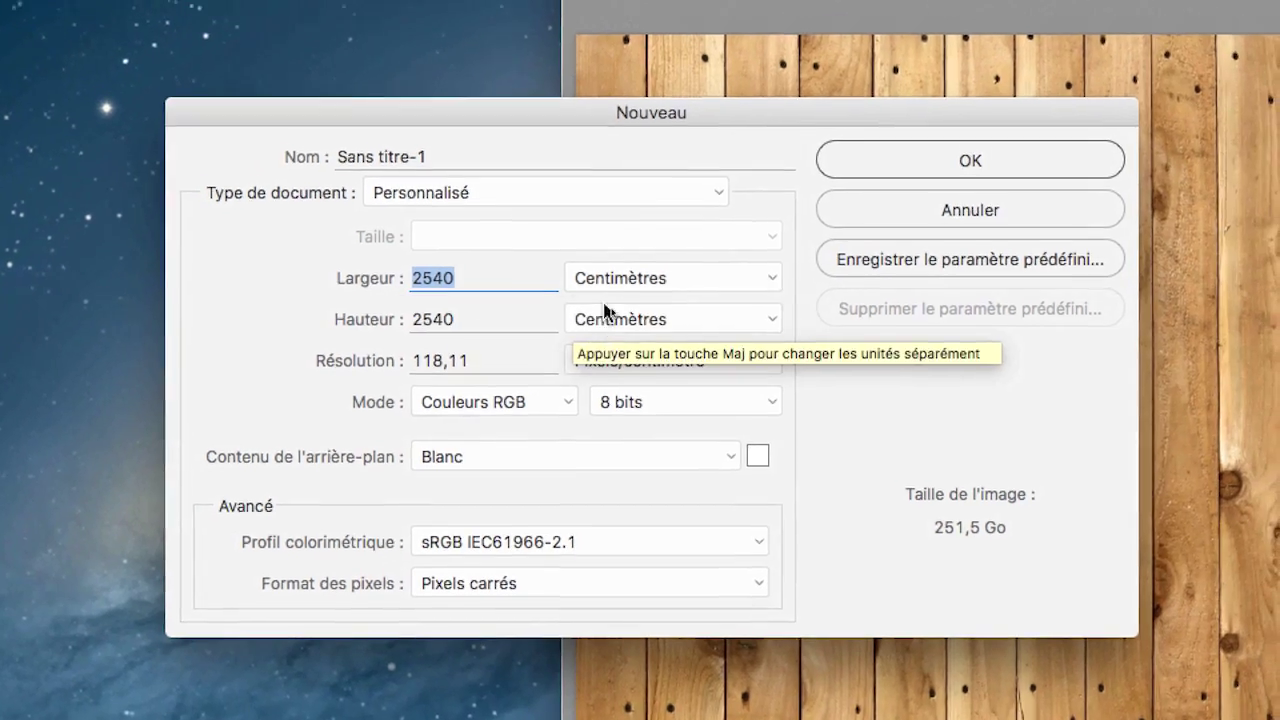
# - Set the unit back to pixels, enter 5000 for both width and height, and create the document
pyautogui.click(745, 293)
pyautogui.click(745, 247)
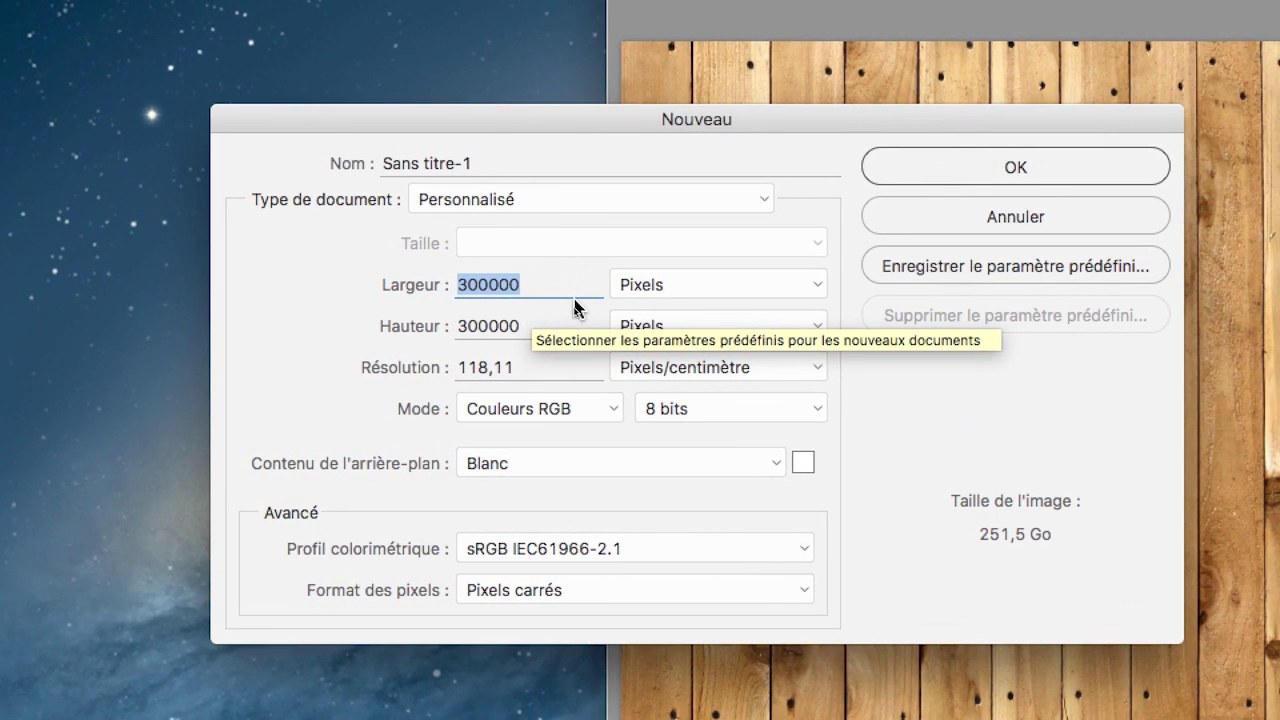
pyautogui.write('500')
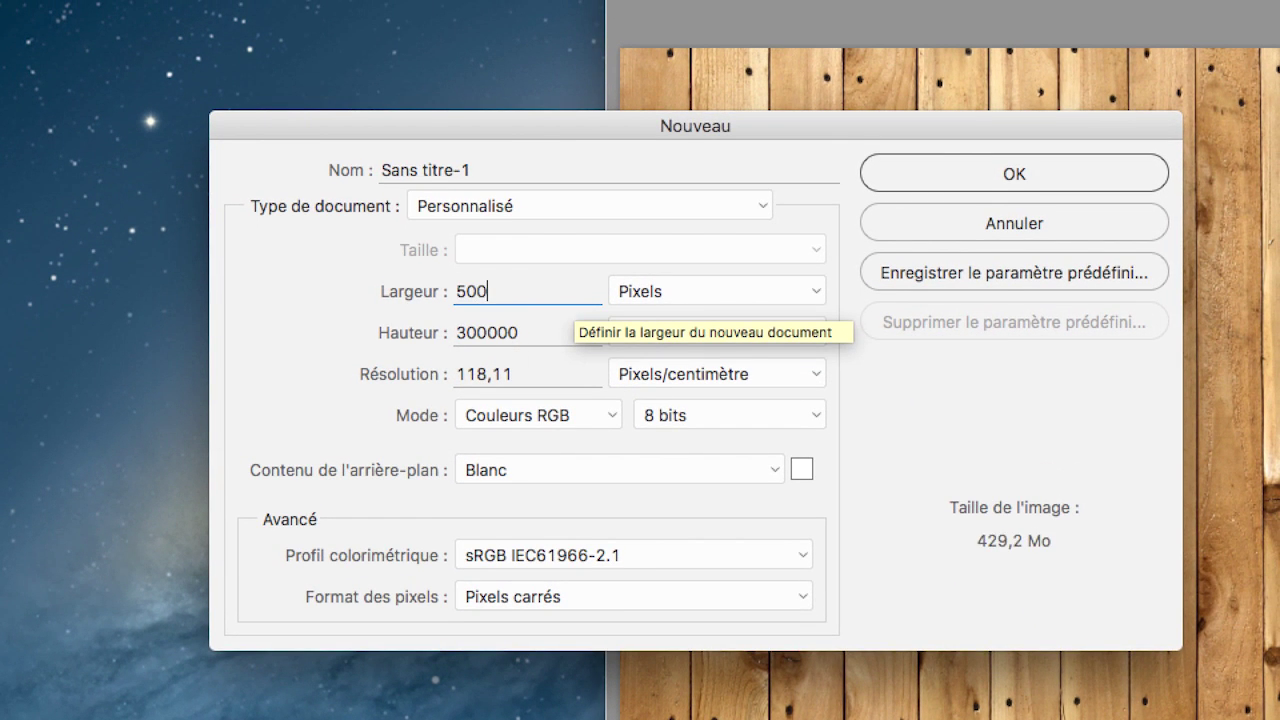
pyautogui.write('0')
pyautogui.press('Tab')
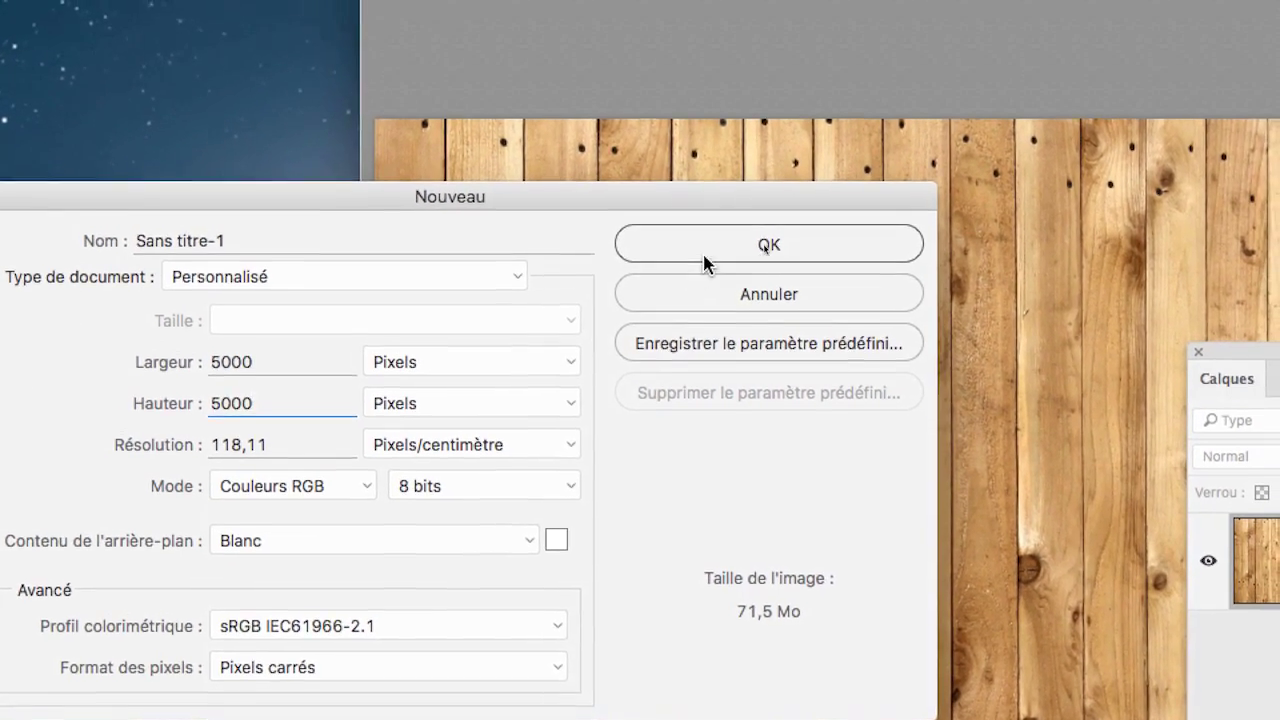
pyautogui.click(950, 186)
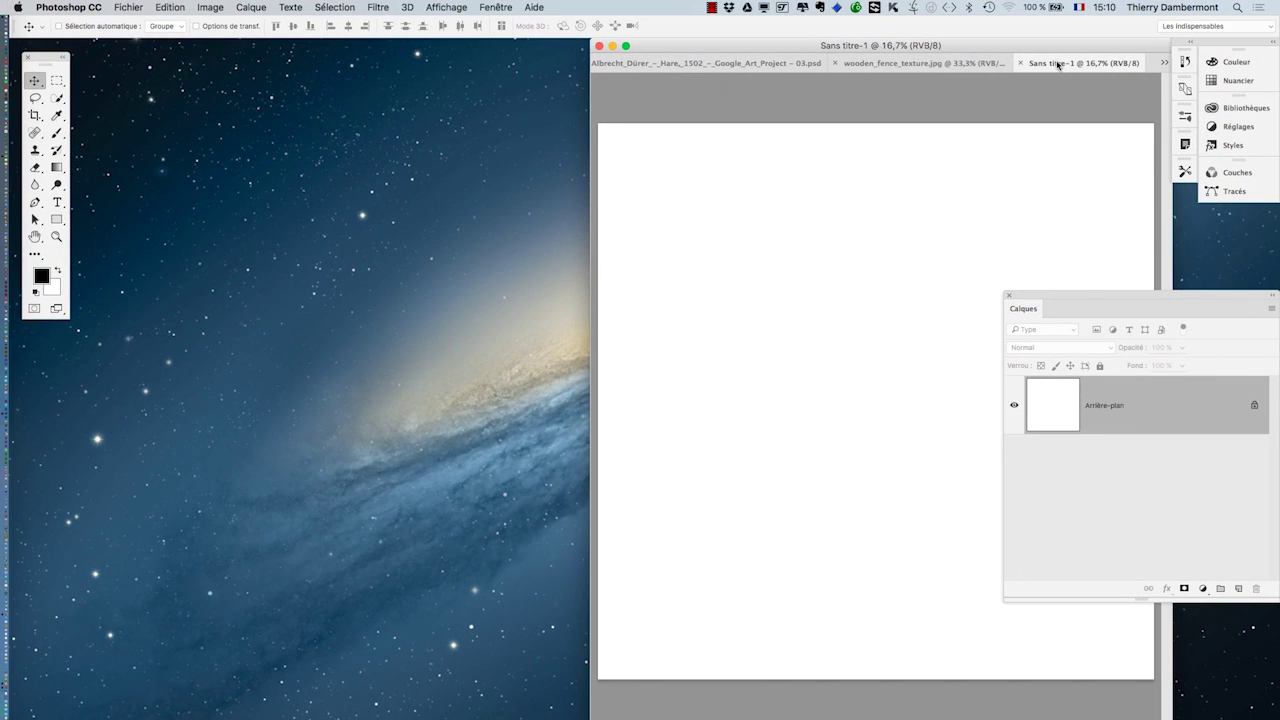
# - Float the blank document in its own resized window beside the source images, and move the Layers panel clear of the hare
pyautogui.moveTo(1058, 65); pyautogui.dragTo(146, 53)
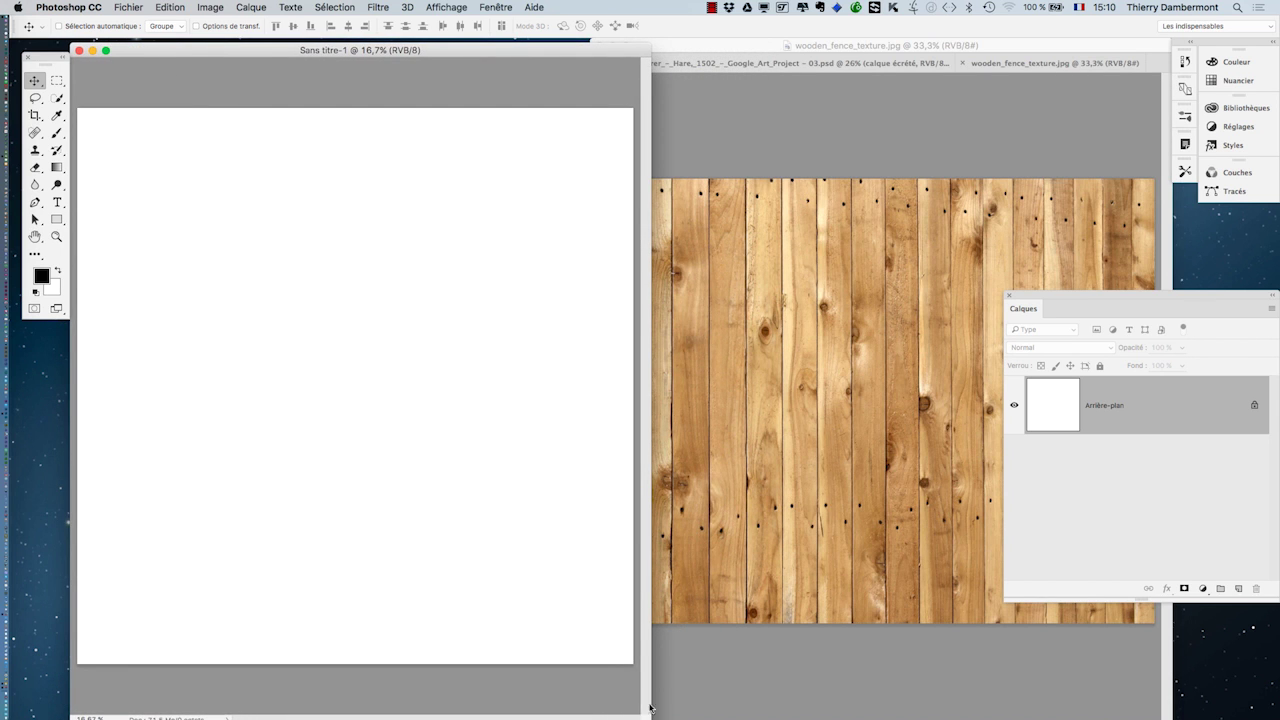
pyautogui.moveTo(480, 51); pyautogui.dragTo(472, 50)
pyautogui.moveTo(640, 716); pyautogui.dragTo(590, 676)
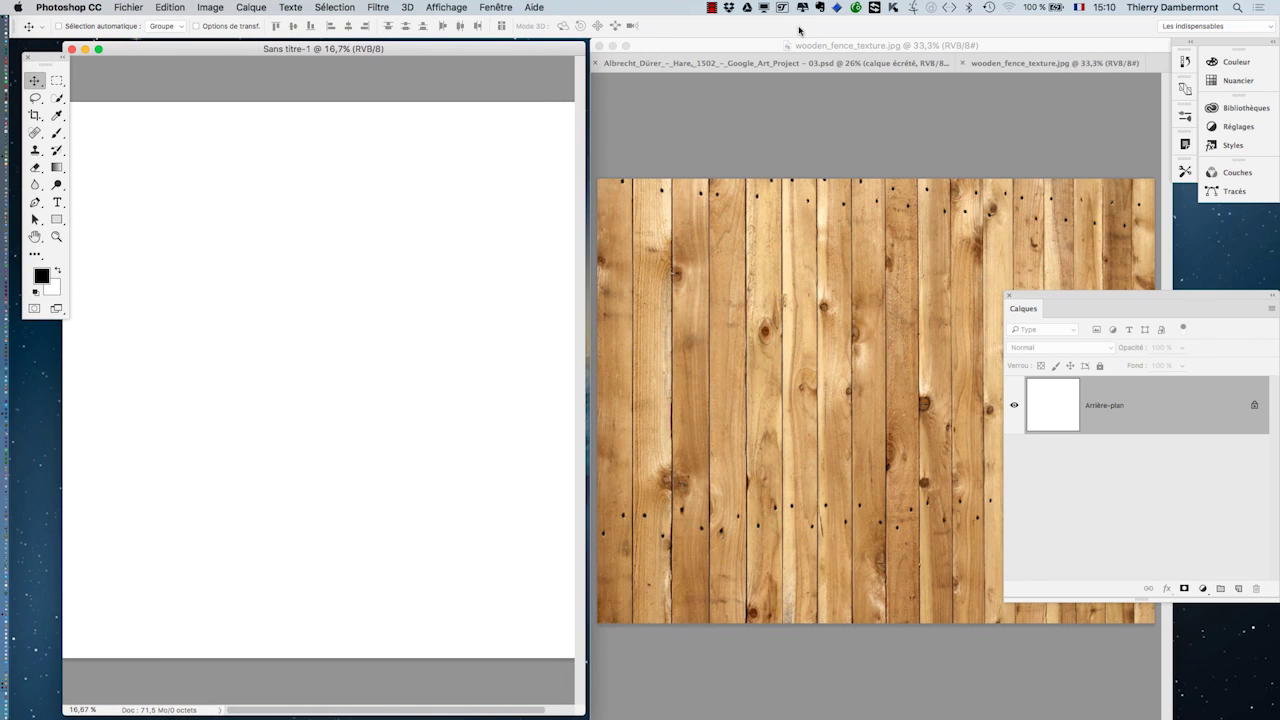
pyautogui.click(869, 68)
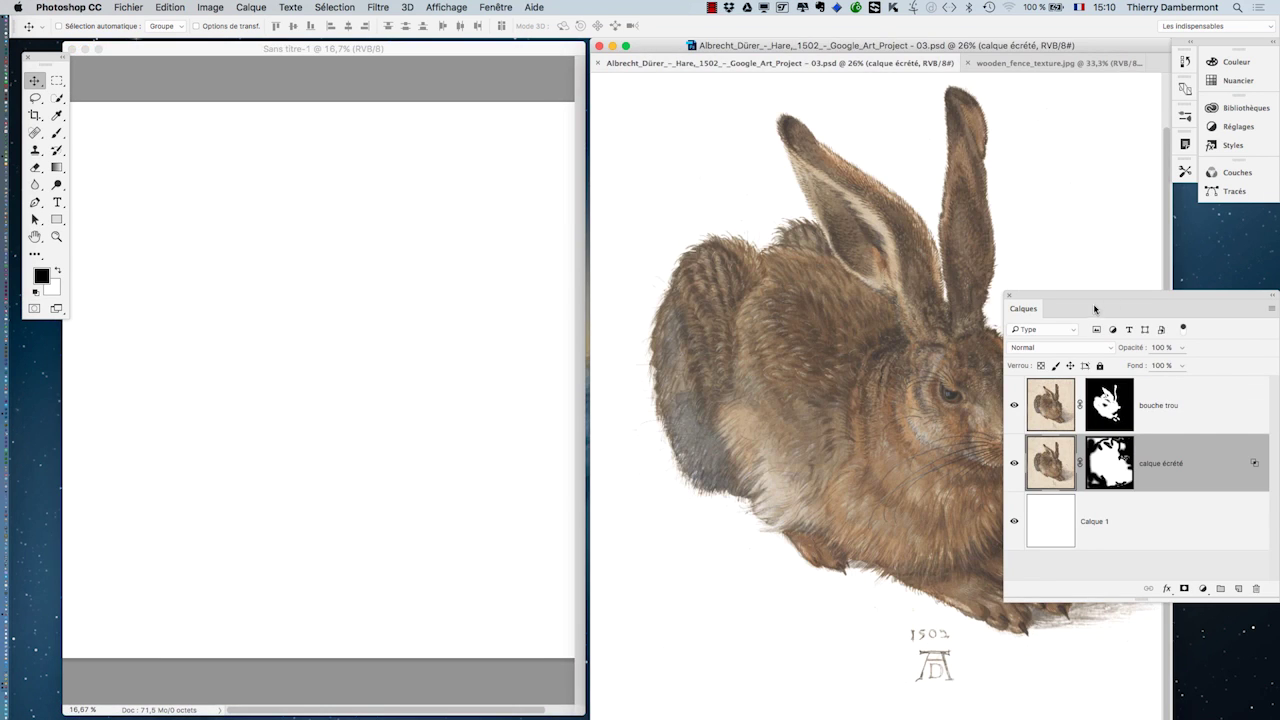
pyautogui.moveTo(1094, 309); pyautogui.dragTo(1153, 323)
# - Copy the wooden fence image from its document into the middle of the blank document with the Move tool
pyautogui.click(1055, 63)
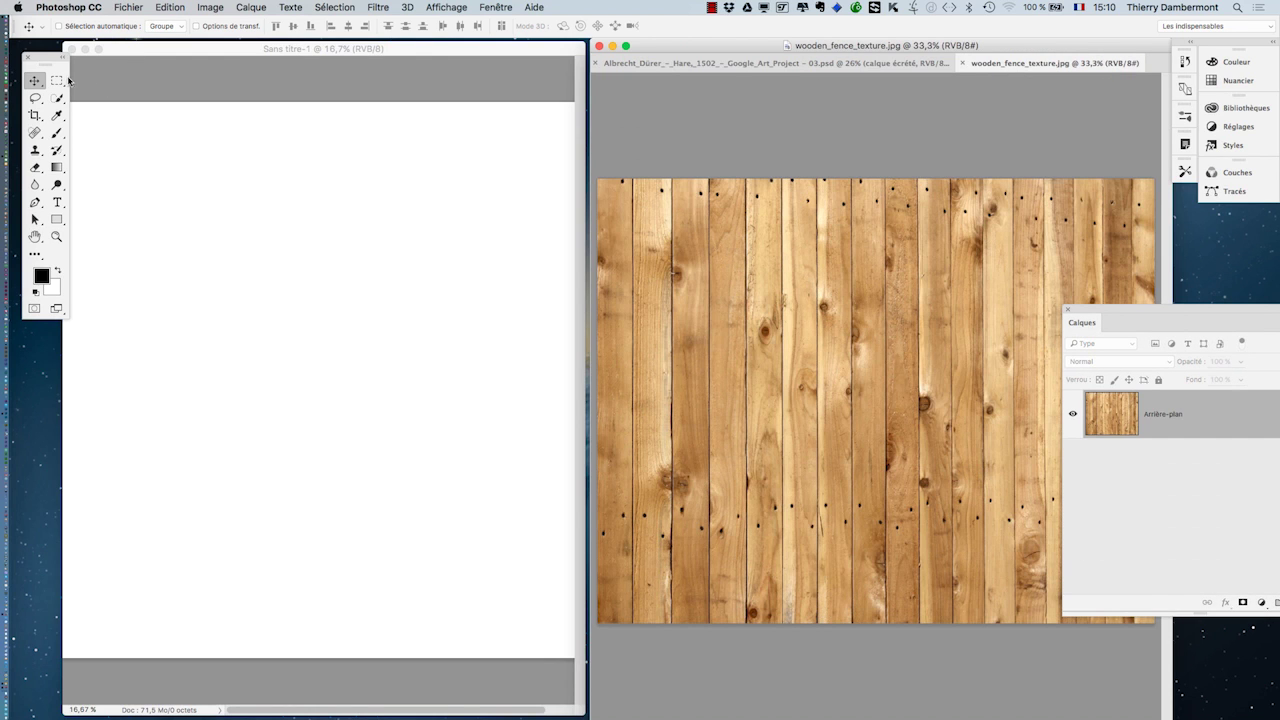
pyautogui.moveTo(826, 280); pyautogui.dragTo(625, 312)
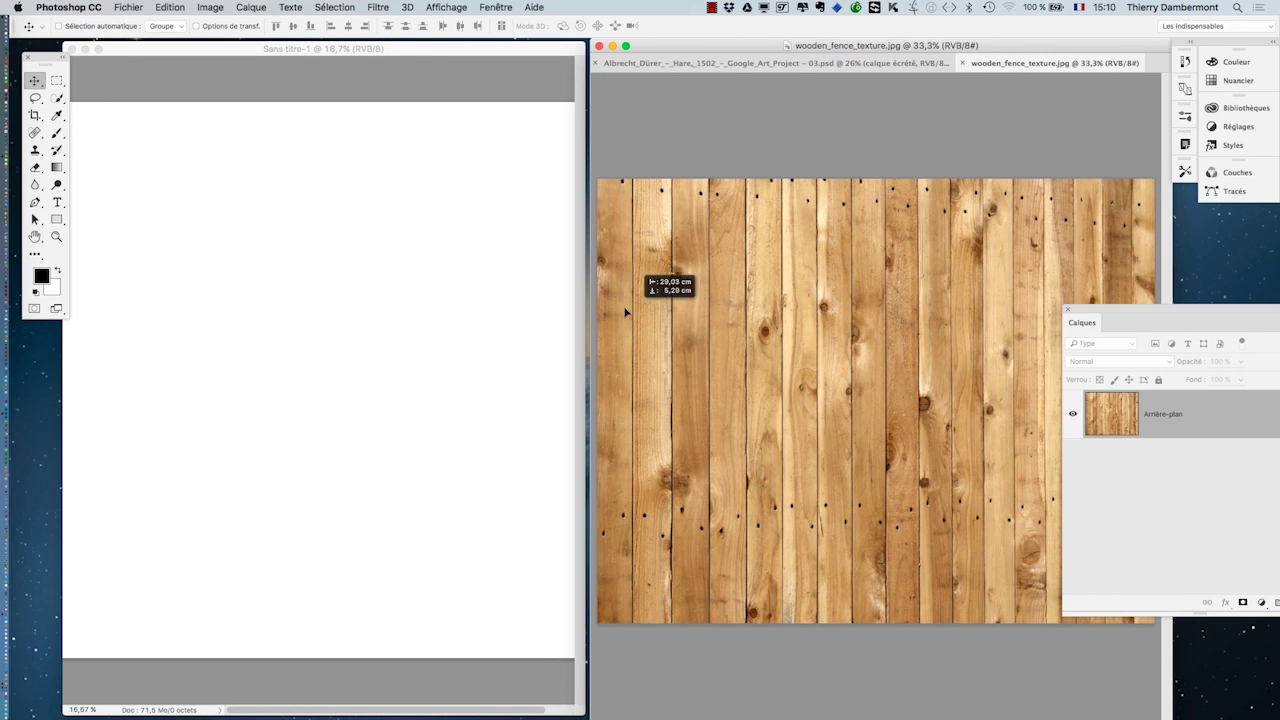
pyautogui.moveTo(455, 311); pyautogui.dragTo(311, 316)
# - In the Dürer hare document, group the "bouche trou" and "calque écrété" layers, keeping Transfert mode at 100% opacity
pyautogui.click(780, 63)
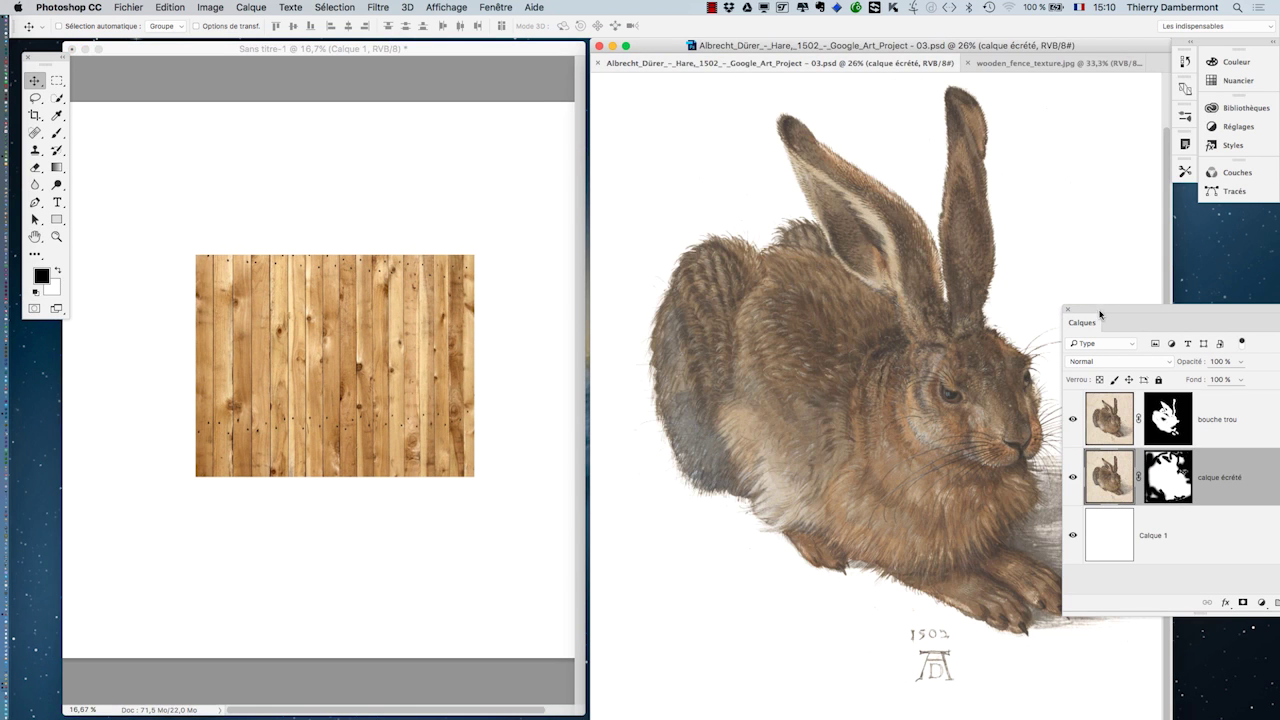
pyautogui.moveTo(1100, 314); pyautogui.dragTo(600, 166)
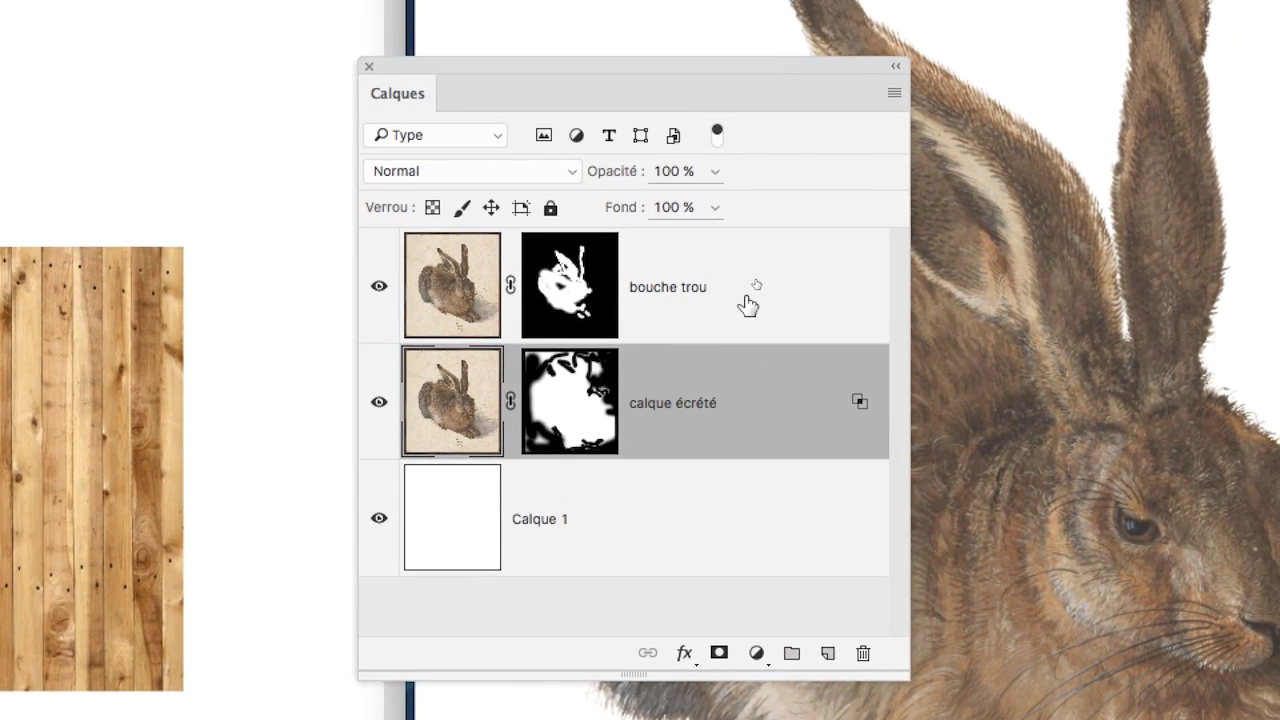
pyautogui.click(756, 280)
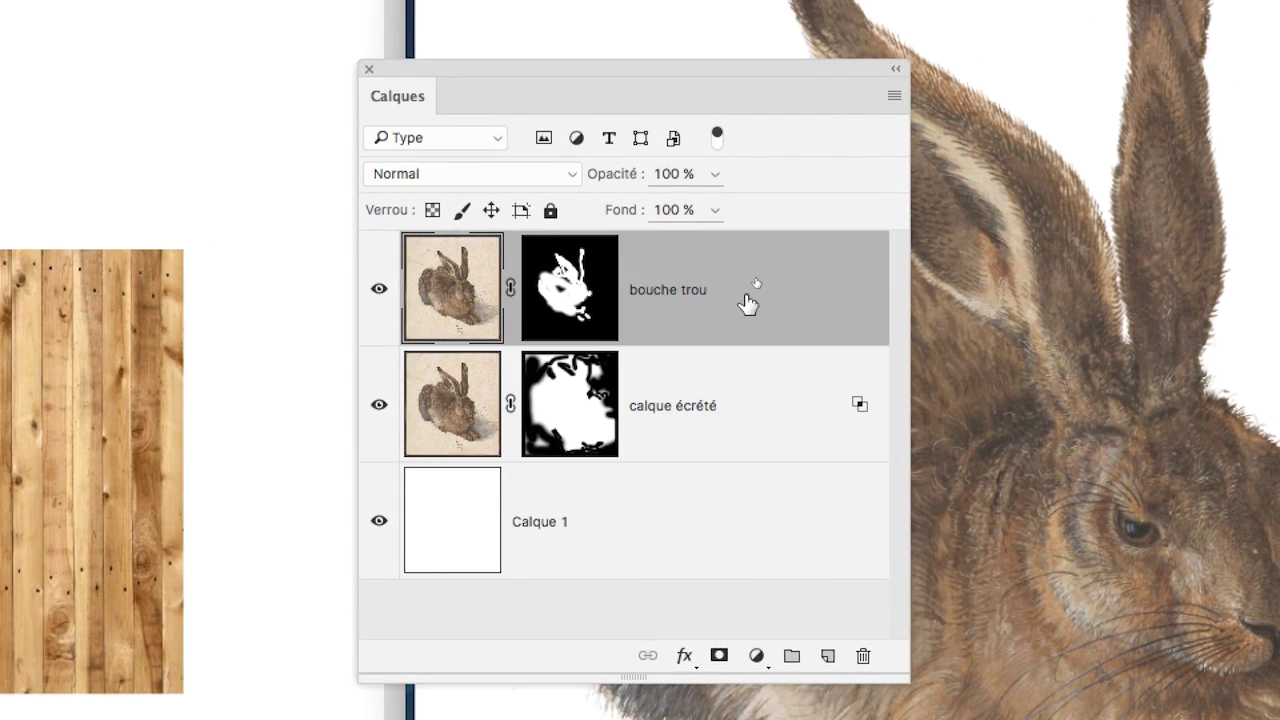
pyautogui.keyDown('shift'); pyautogui.click(757, 341); pyautogui.keyUp('shift')
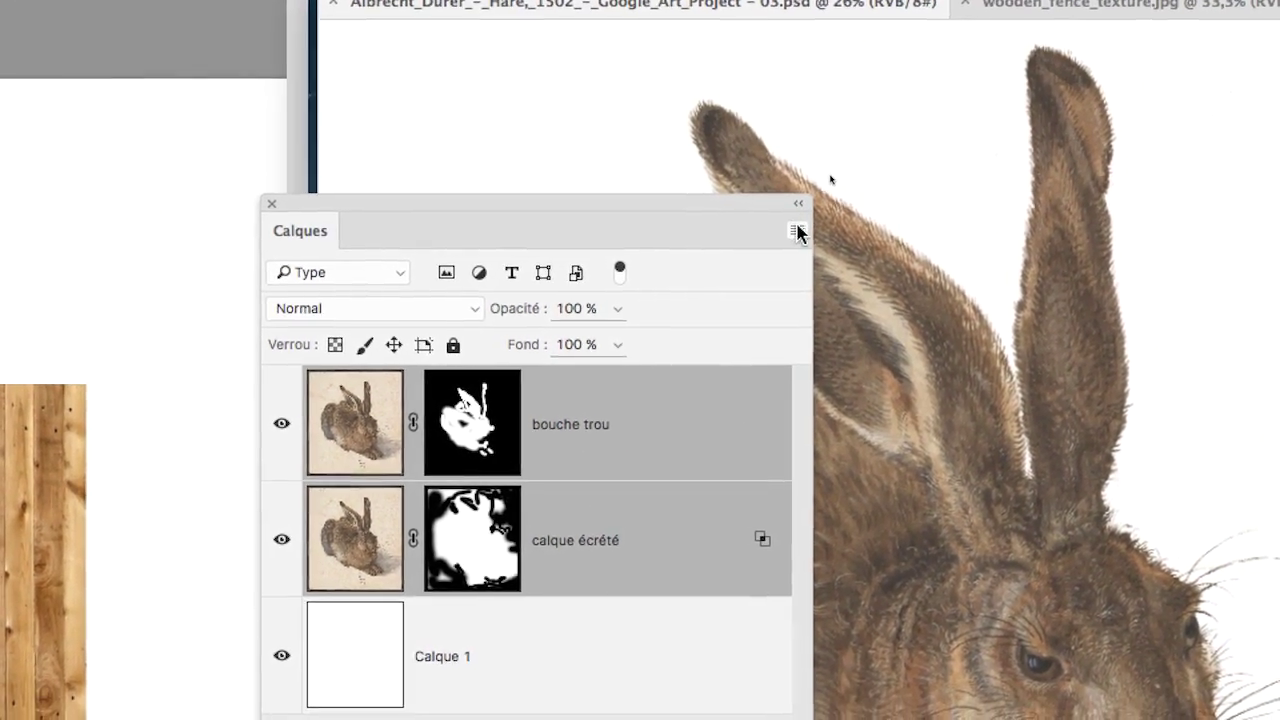
pyautogui.click(797, 230)
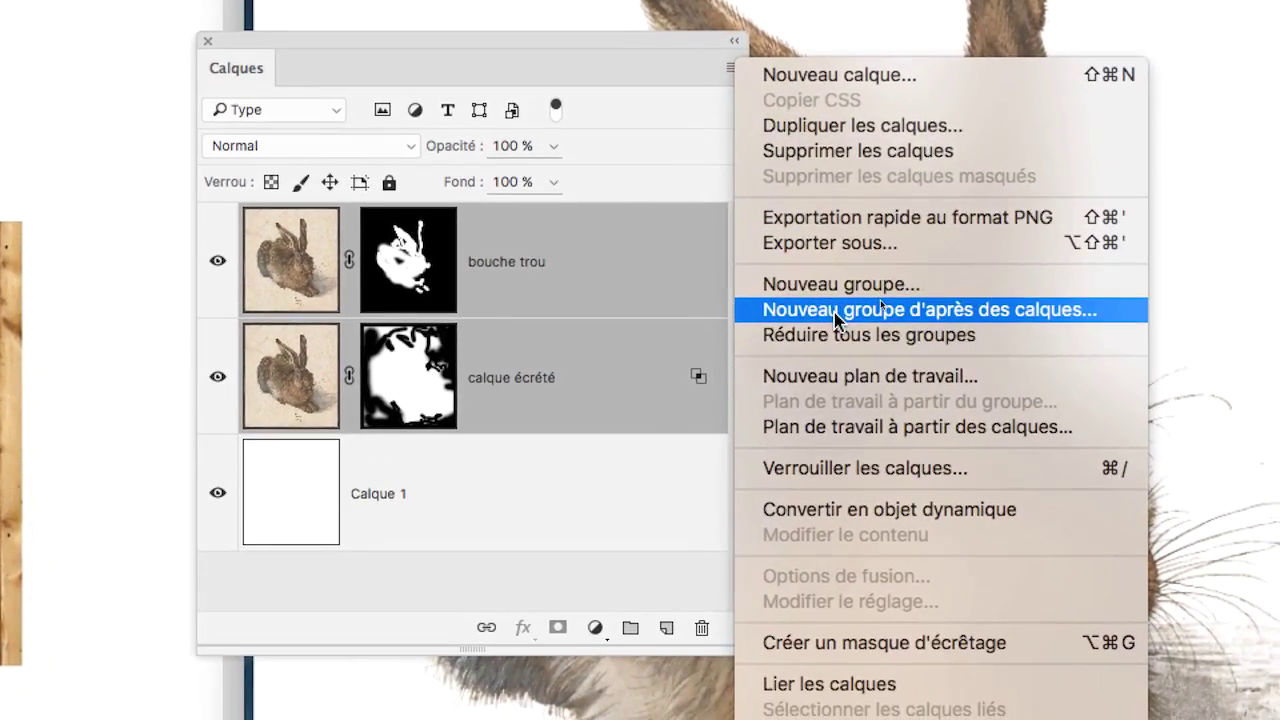
pyautogui.click(806, 485)
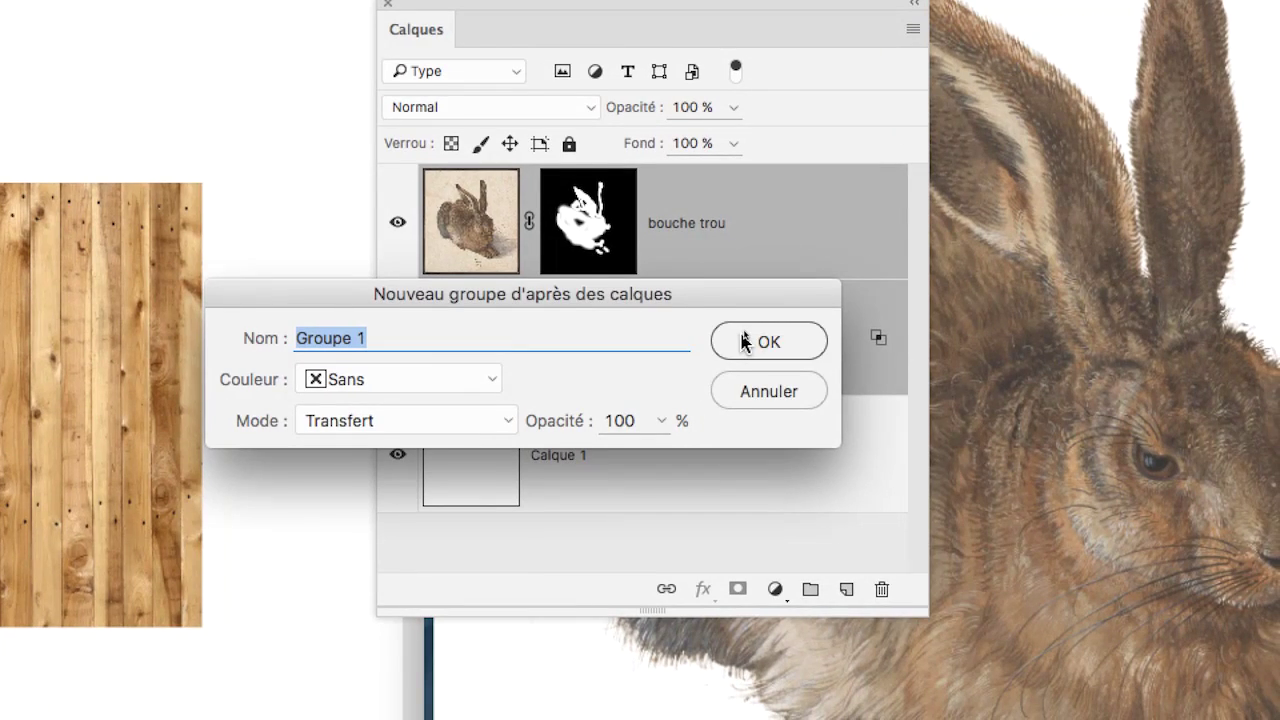
pyautogui.click(740, 340)
# - Copy the hare group over the fence in the new document, and display that document in full-screen mode with the Layers panel beside the canvas
pyautogui.moveTo(641, 287); pyautogui.dragTo(474, 332)
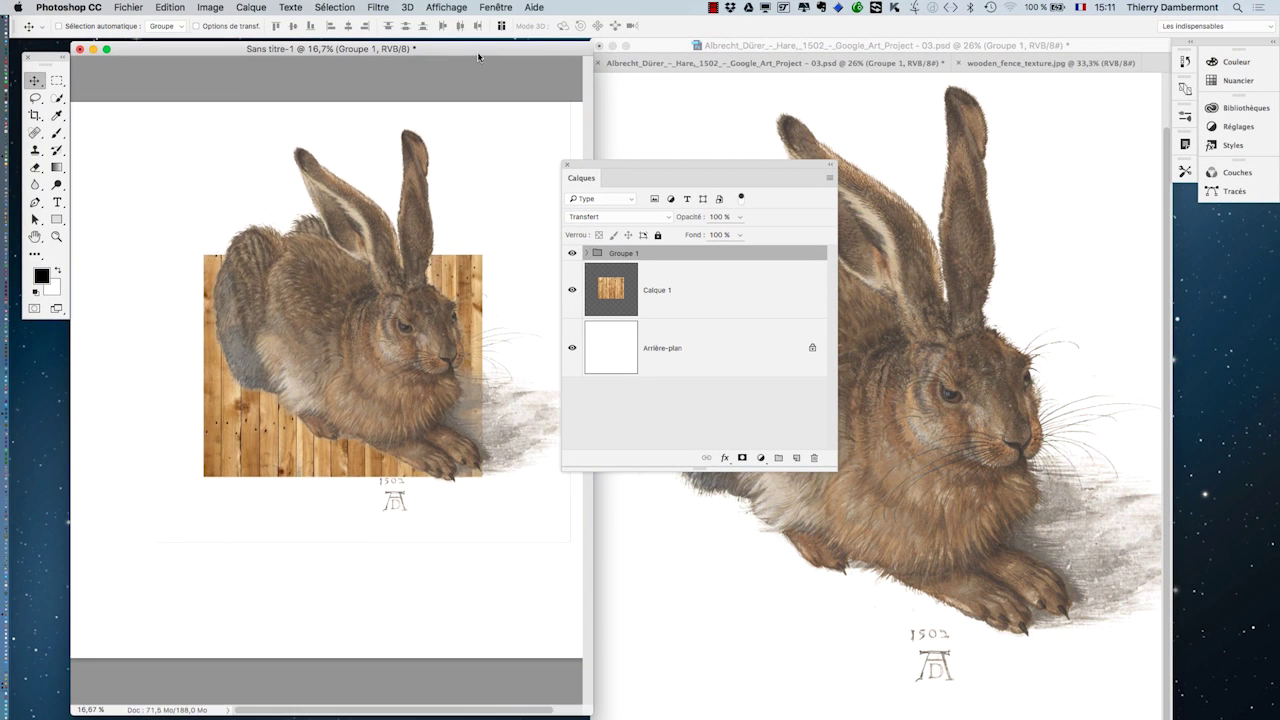
pyautogui.press('f')
pyautogui.moveTo(641, 165); pyautogui.dragTo(1026, 260)
pyautogui.moveTo(753, 343); pyautogui.dragTo(654, 314)
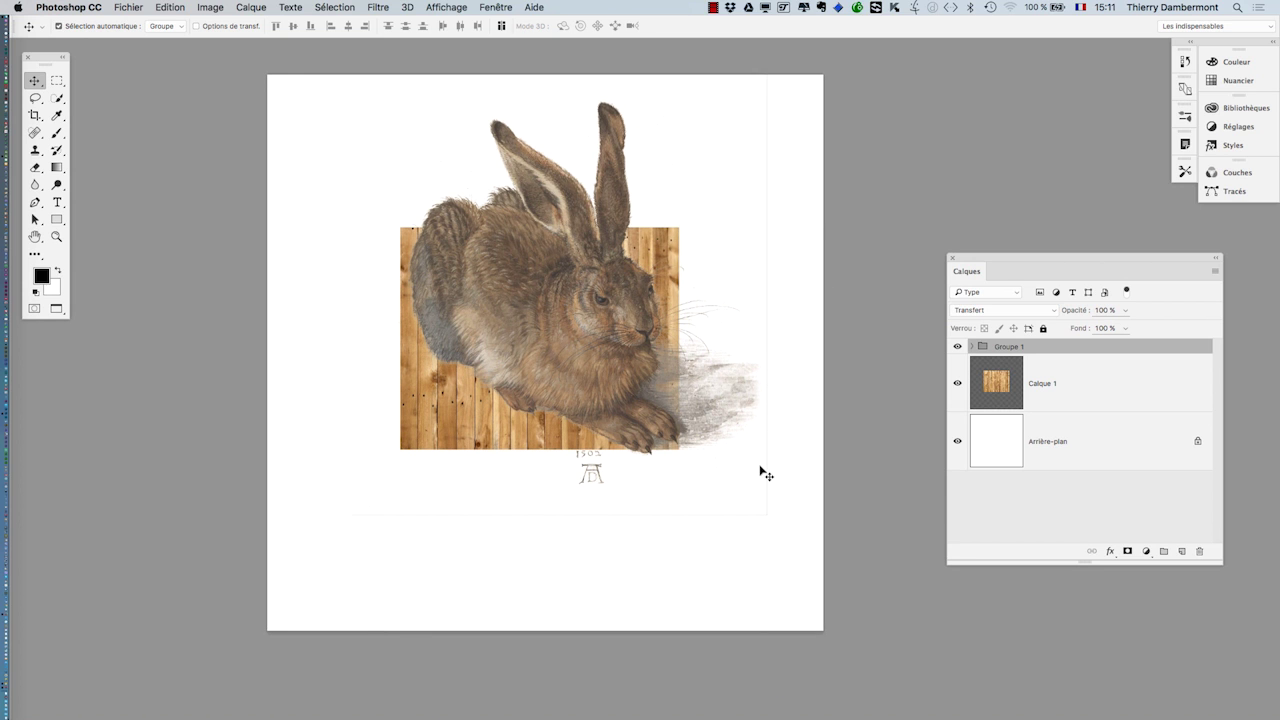
# - Expand the hare group to examine its two masked layers, and collapse it again
pyautogui.click(971, 347)
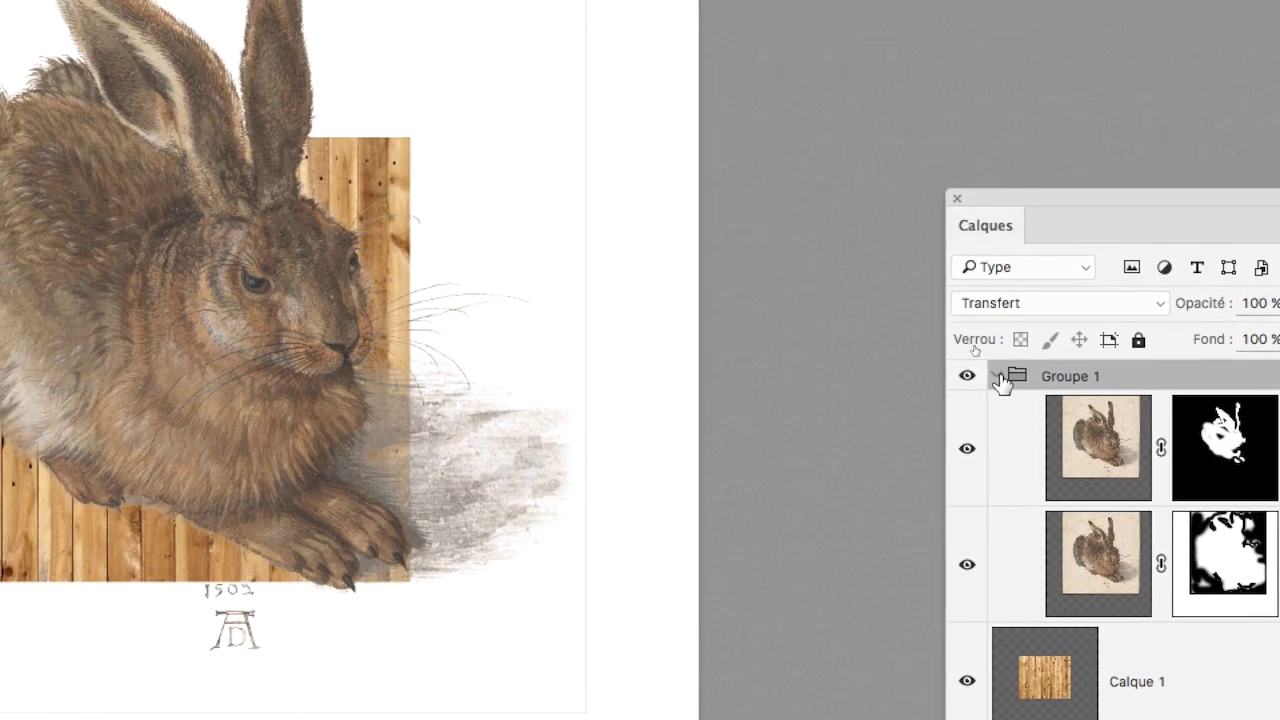
pyautogui.click(938, 304)
pyautogui.click(999, 371)
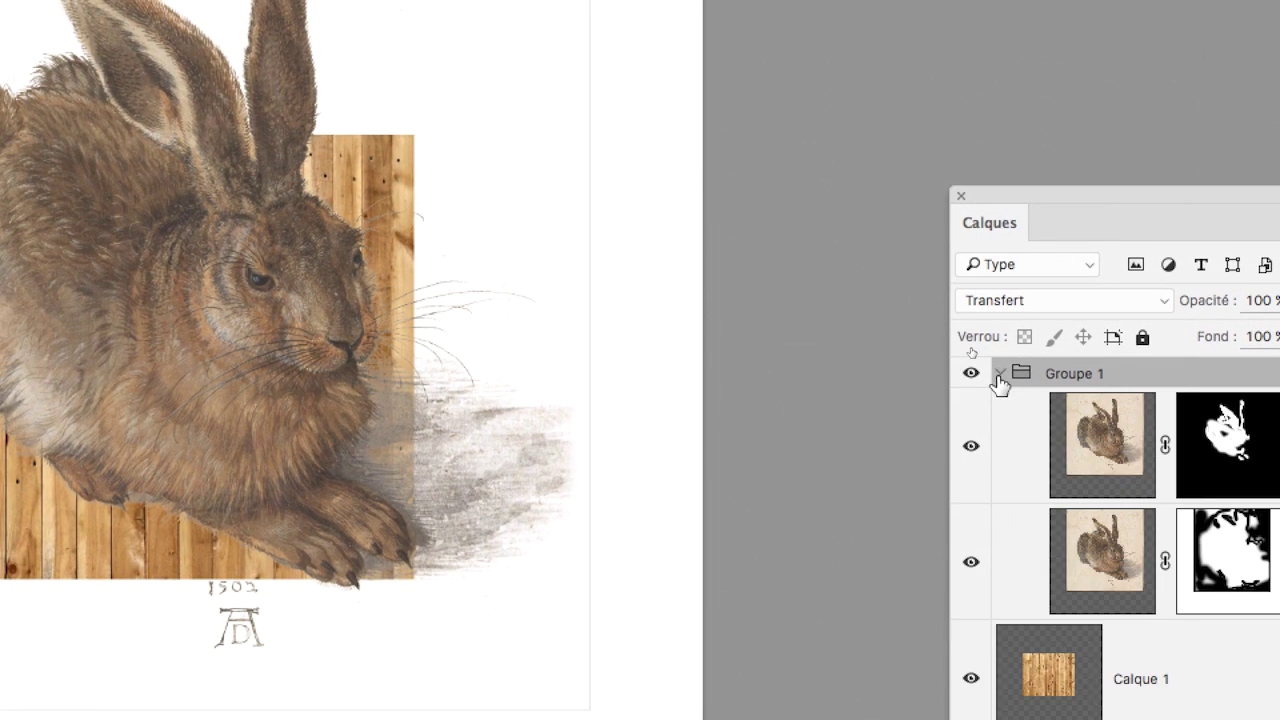
pyautogui.click(999, 371)
pyautogui.click(999, 373)
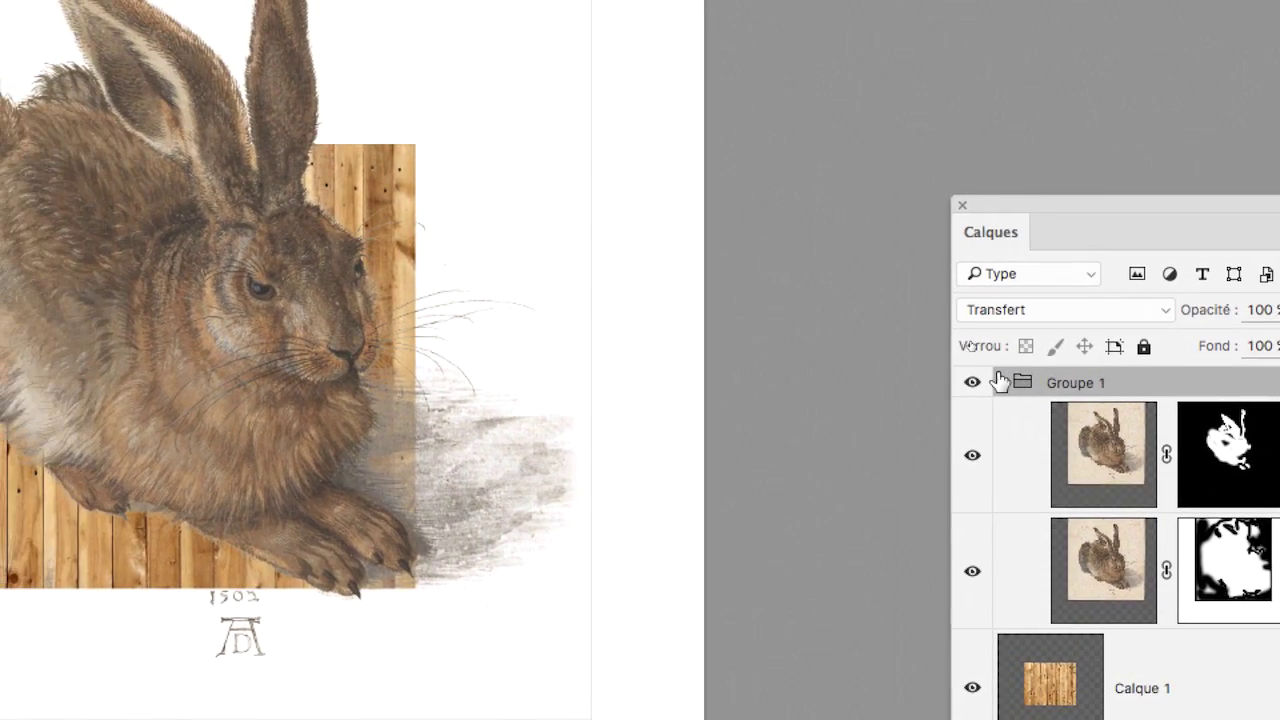
pyautogui.click(999, 381)
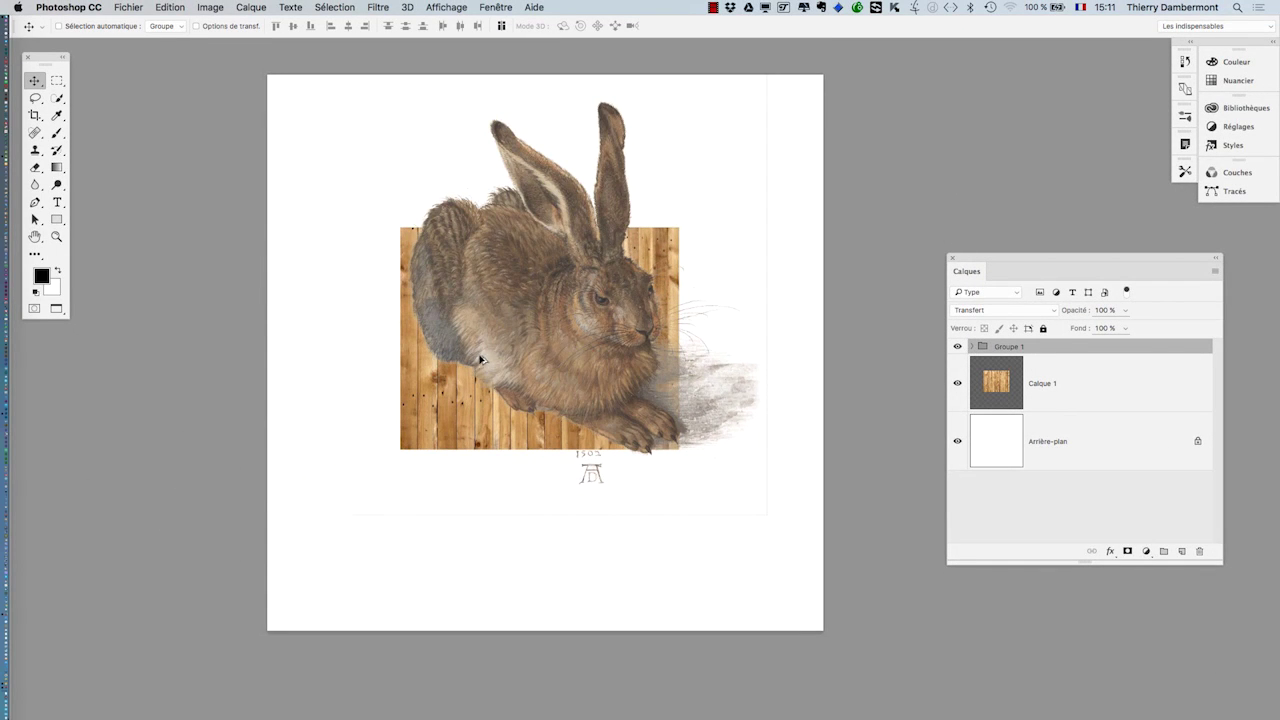
pyautogui.scroll(-3, 480, 358)
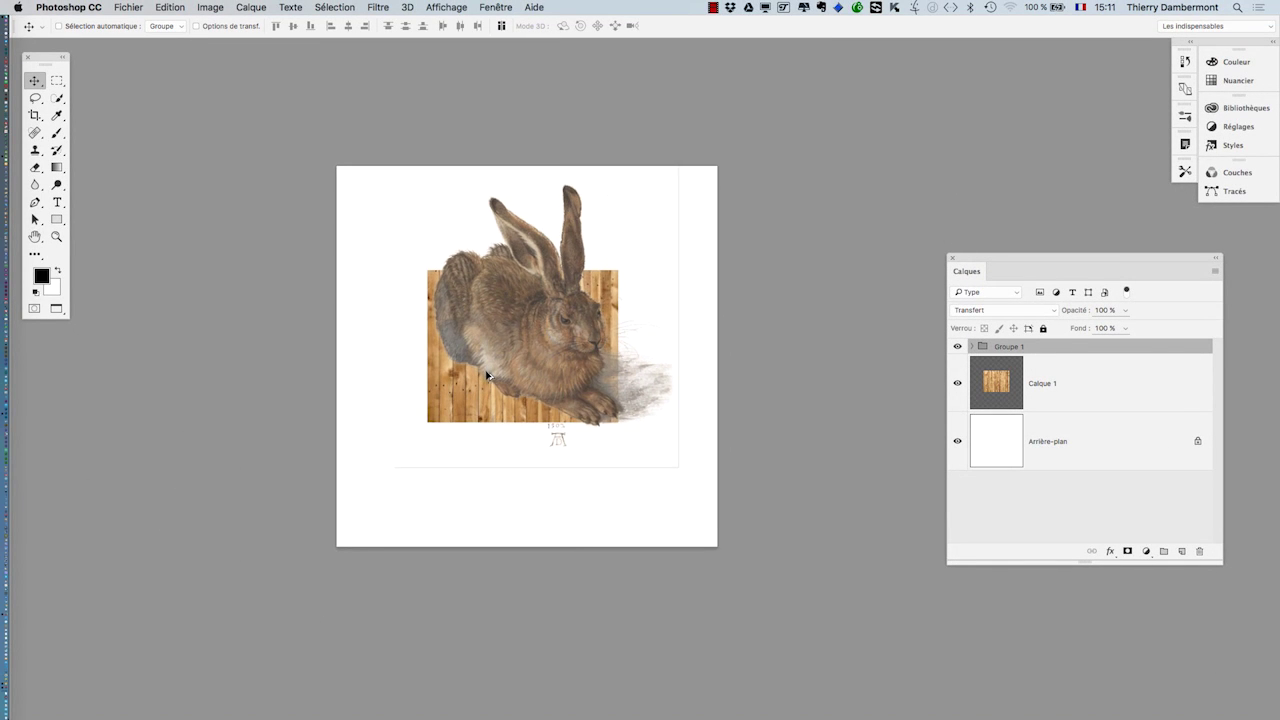
# - Free-transform the Calque 1 wood layer, distorting its four corners into a wide trapezoid that recedes like a floor beneath the hare
pyautogui.scroll(-3, 485, 376)
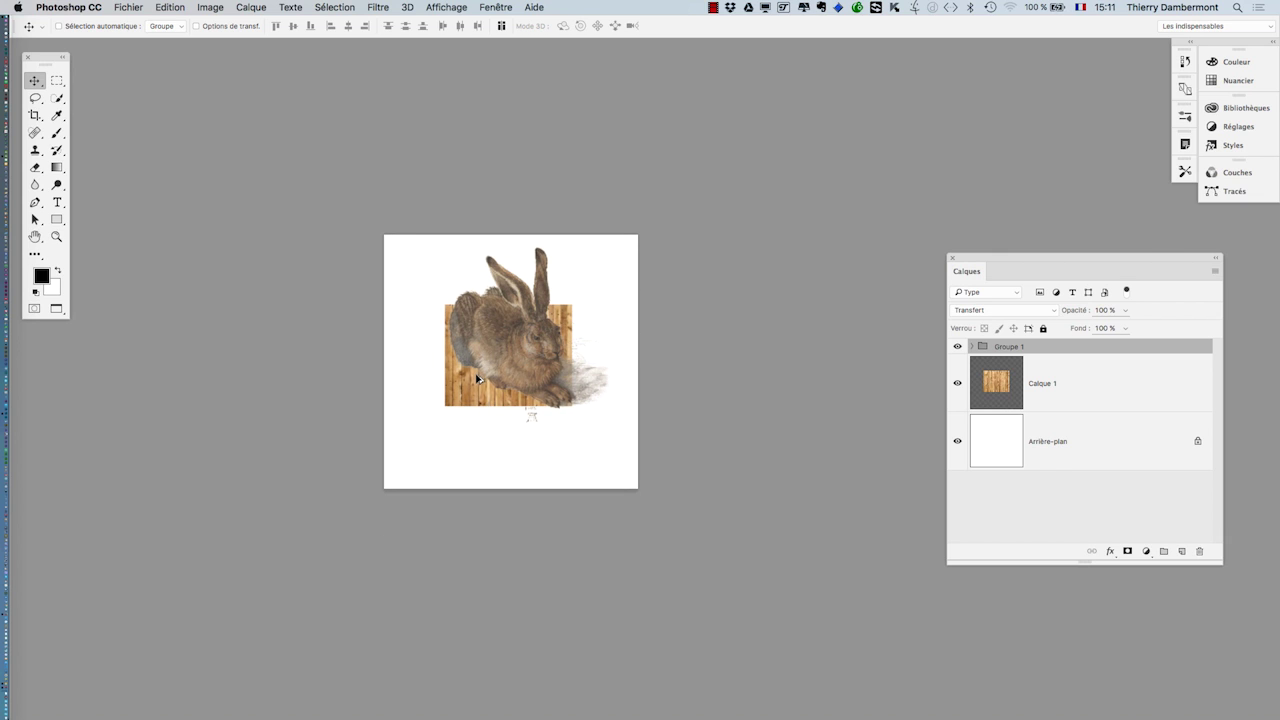
pyautogui.moveTo(507, 450); pyautogui.dragTo(455, 495)
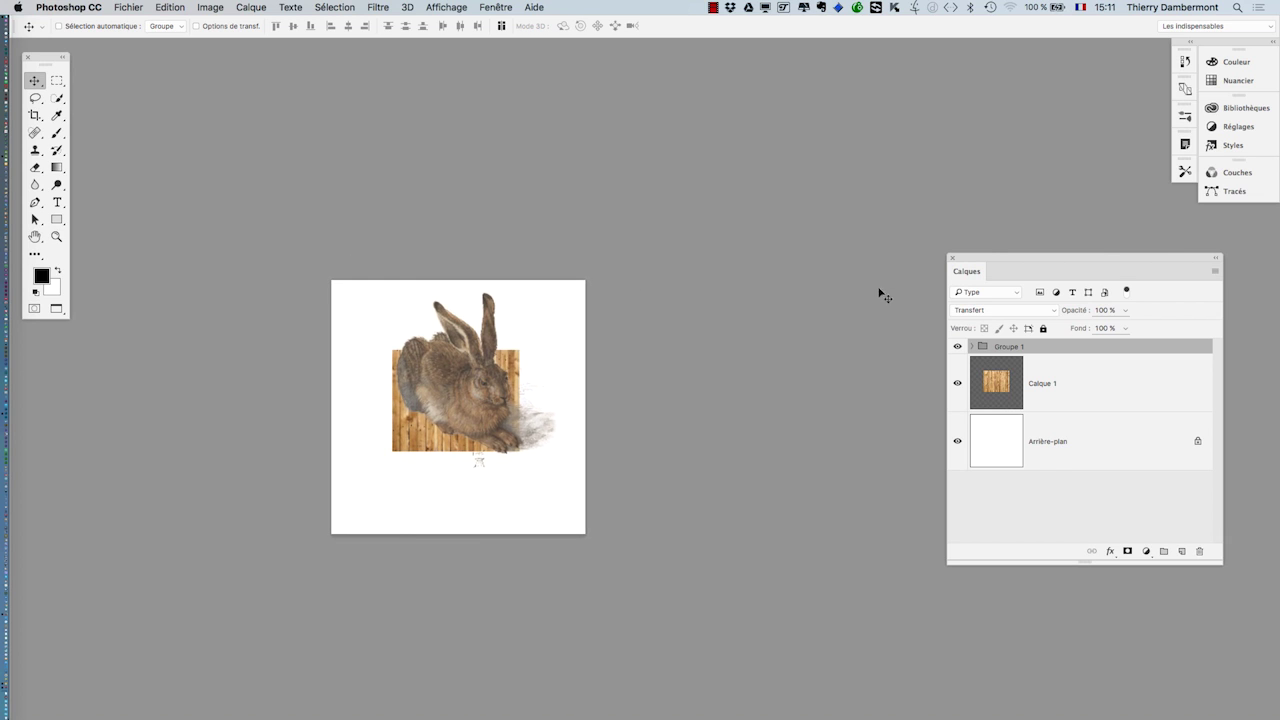
pyautogui.click(1056, 401)
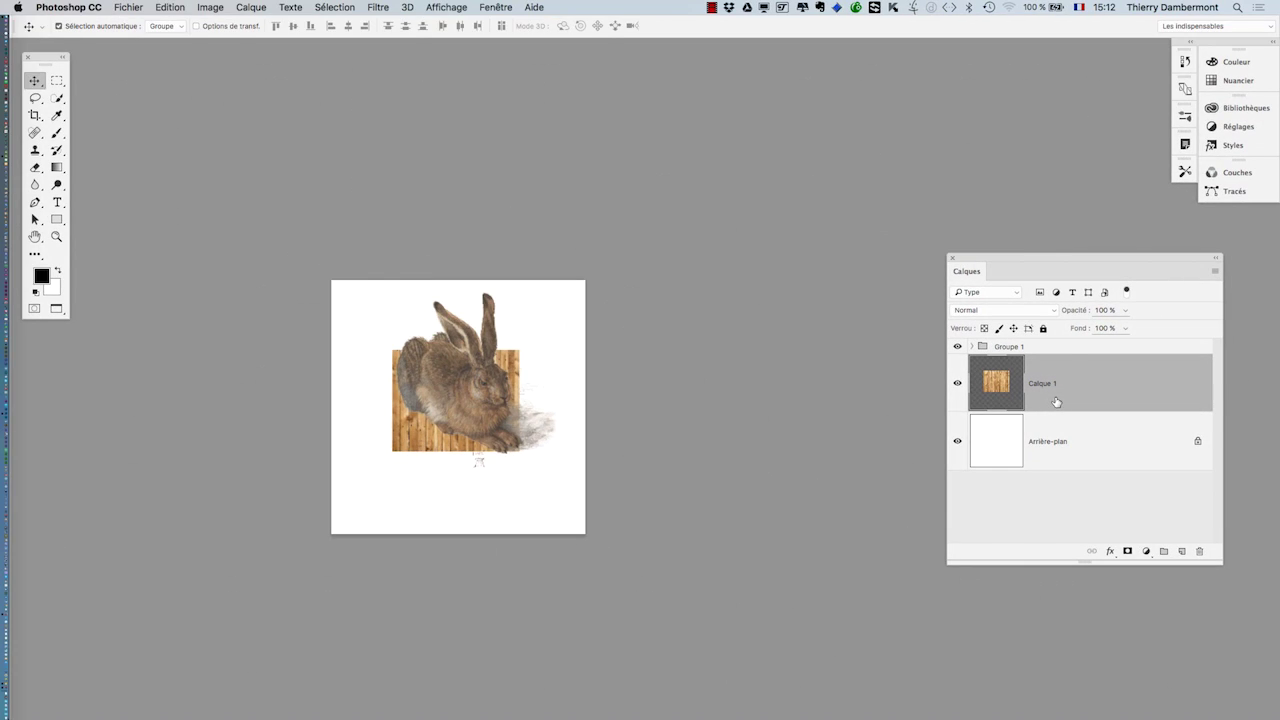
pyautogui.hotkey('ctrl', 't')
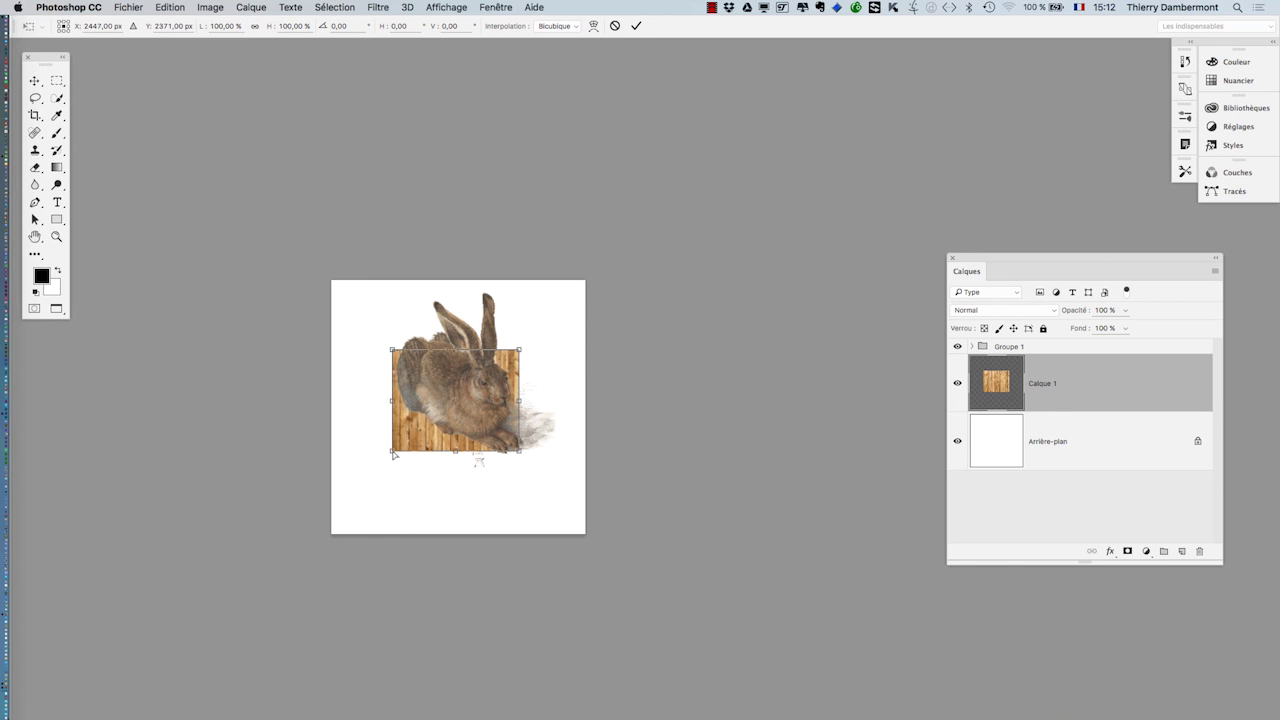
pyautogui.moveTo(393, 453); pyautogui.dragTo(225, 509)
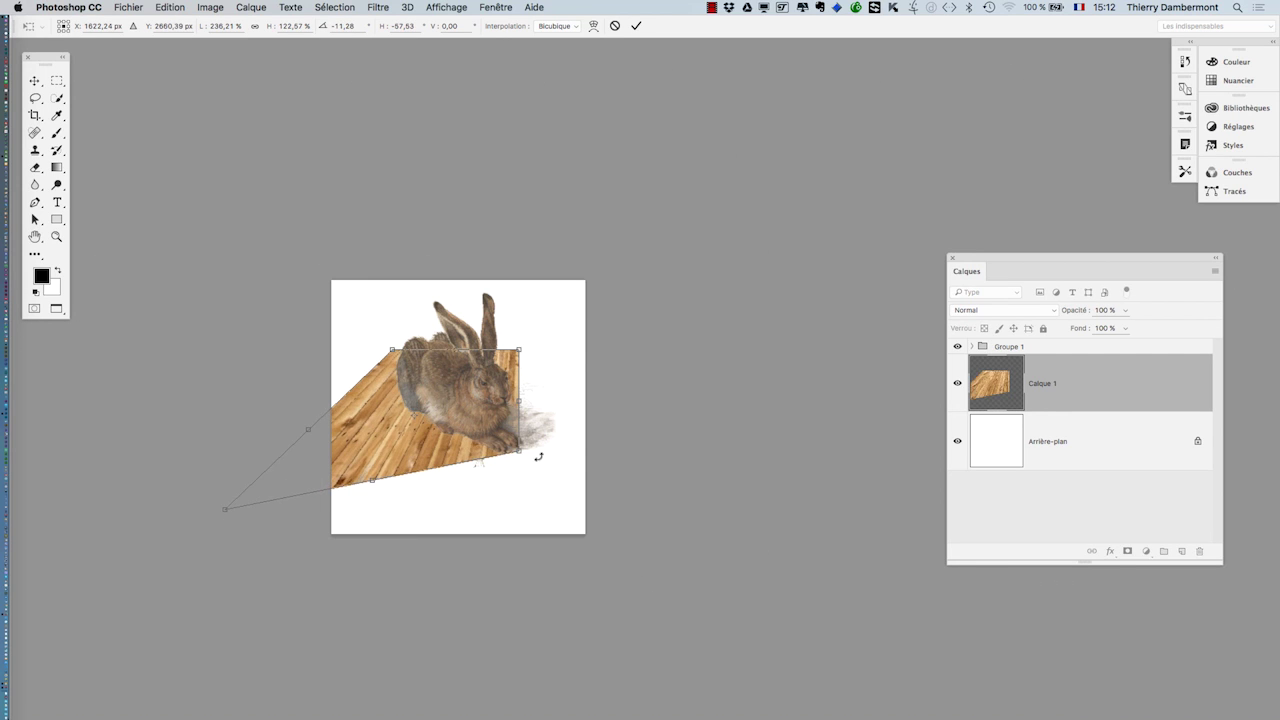
pyautogui.moveTo(527, 457); pyautogui.dragTo(684, 581)
pyautogui.moveTo(393, 351); pyautogui.dragTo(320, 350)
pyautogui.moveTo(225, 511); pyautogui.dragTo(137, 565)
pyautogui.moveTo(519, 350); pyautogui.dragTo(608, 340)
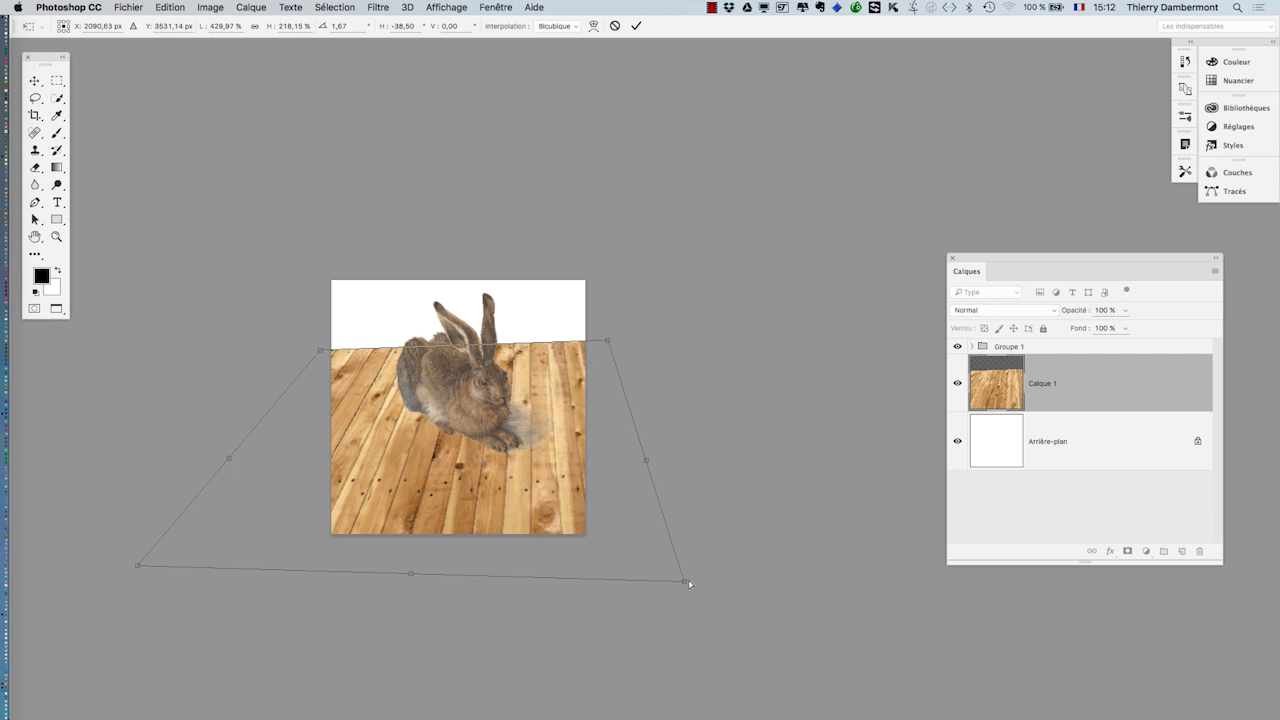
# - Widen the front edge of the wood floor, level its back edge, shift it up to cover the whole canvas, and apply the transformation
pyautogui.moveTo(689, 584); pyautogui.dragTo(846, 572)
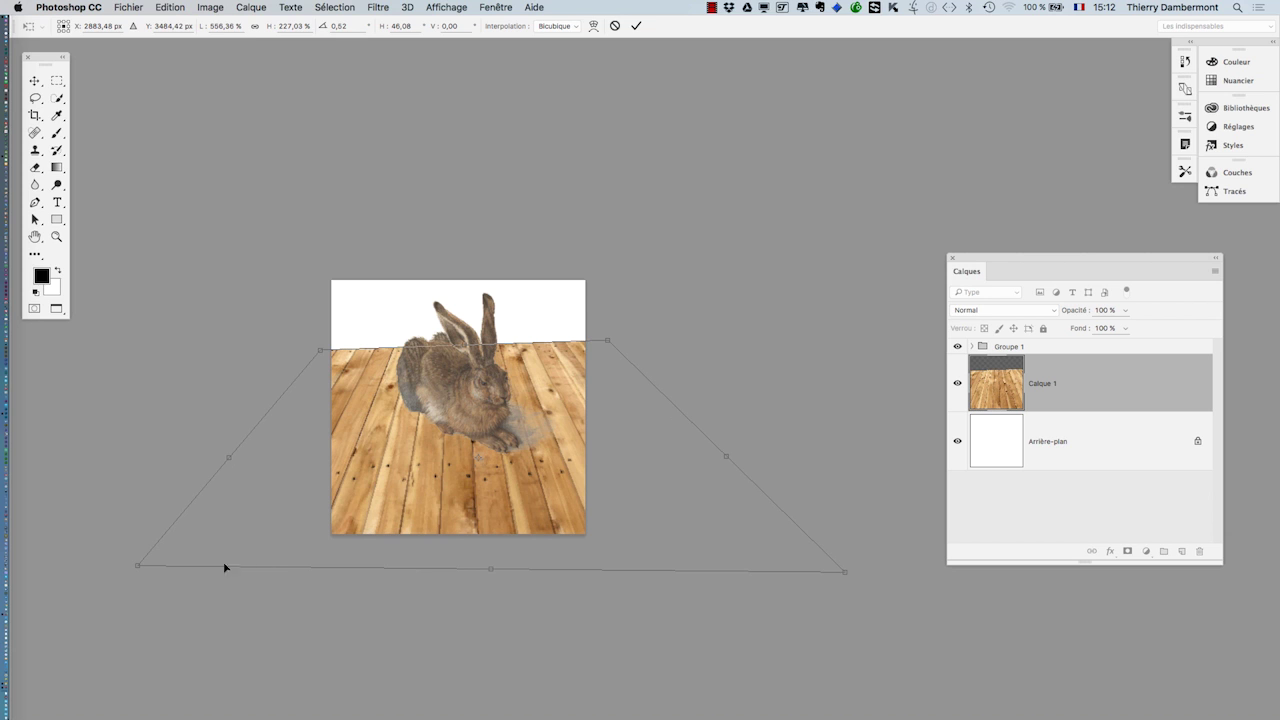
pyautogui.moveTo(139, 568); pyautogui.dragTo(60, 558)
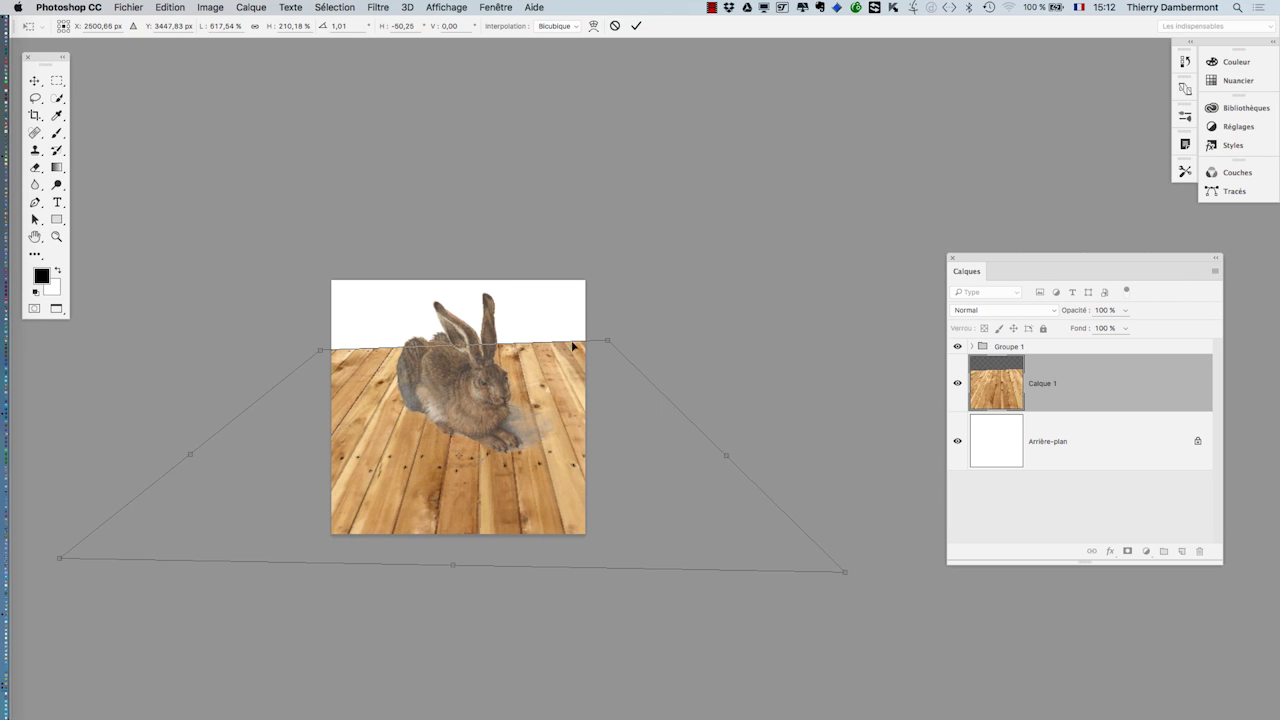
pyautogui.moveTo(607, 341); pyautogui.dragTo(589, 348)
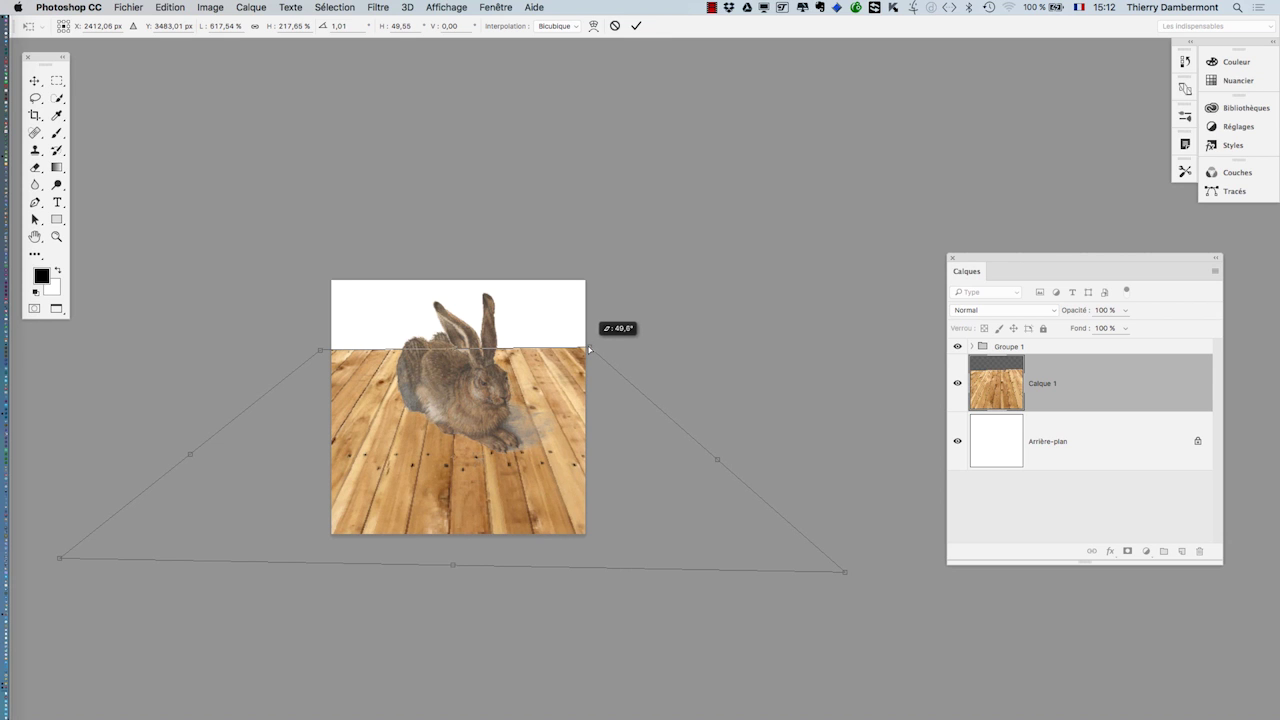
pyautogui.moveTo(551, 420); pyautogui.dragTo(548, 344)
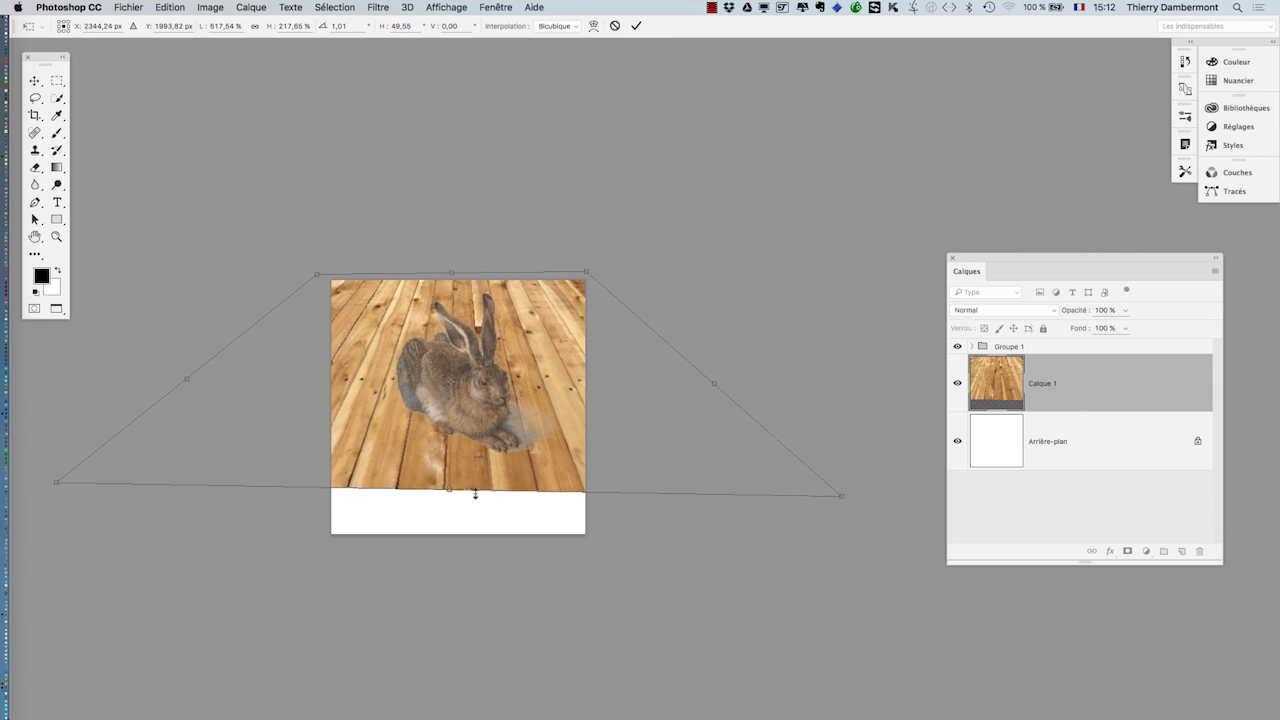
pyautogui.moveTo(841, 497); pyautogui.dragTo(984, 590)
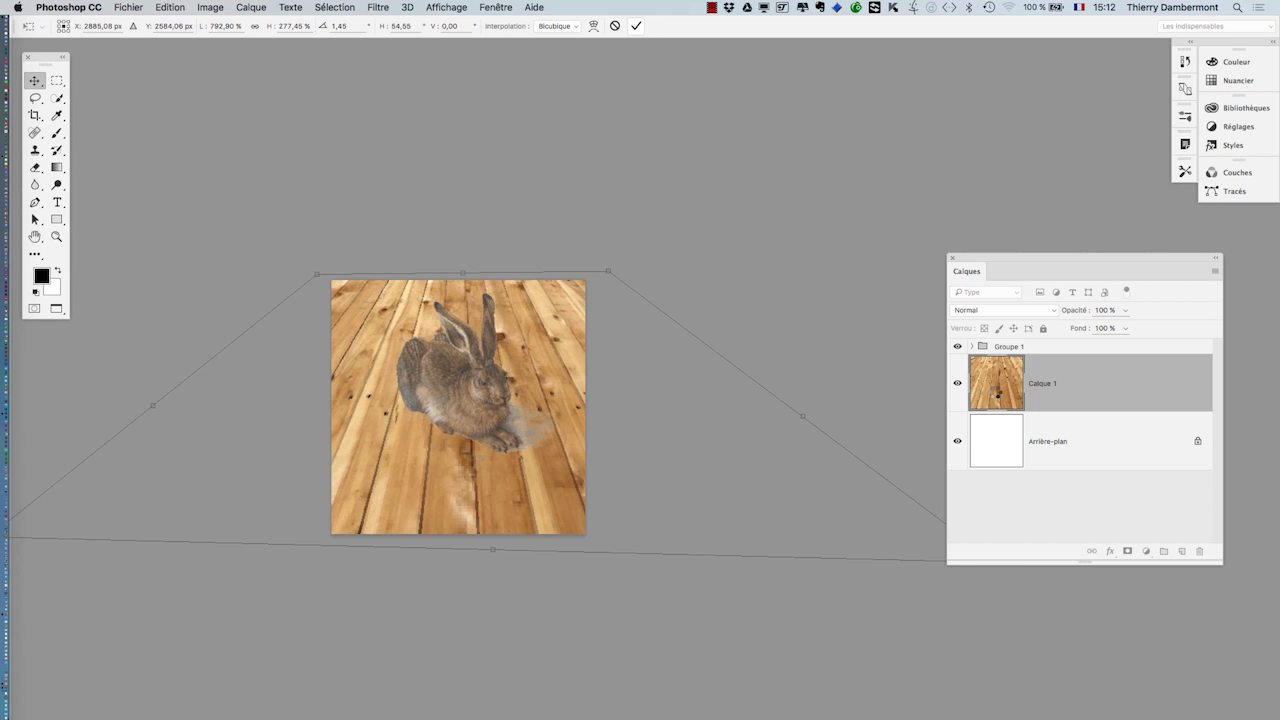
pyautogui.press('Return')
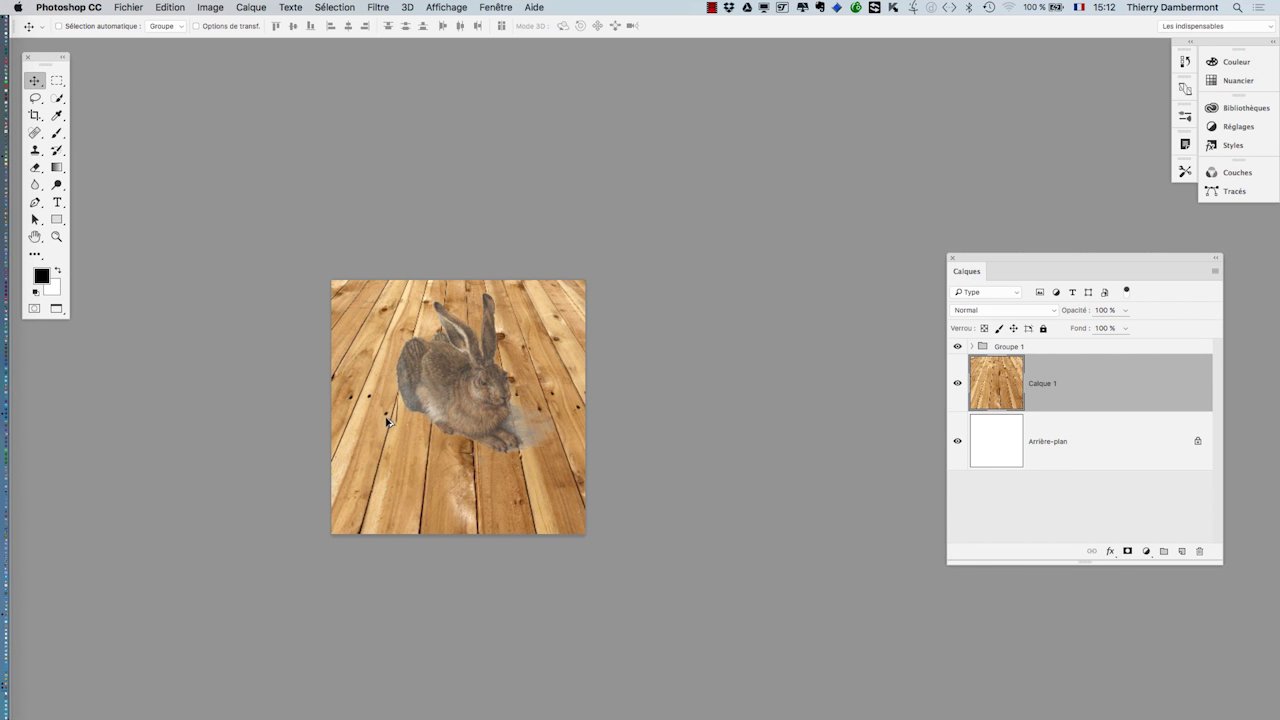
# - Select the hare group Groupe 1 and move it slightly down and left on the wooden floor
pyautogui.scroll(10, 388, 421)
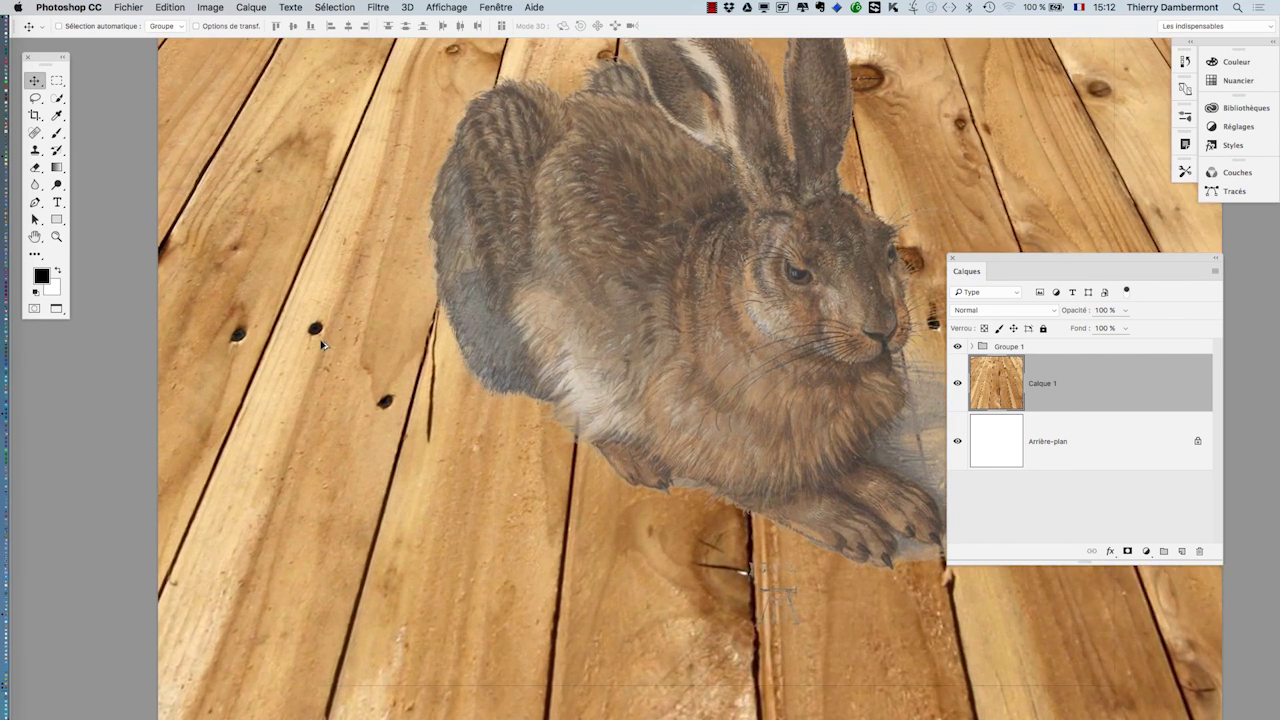
pyautogui.scroll(-5, 322, 348)
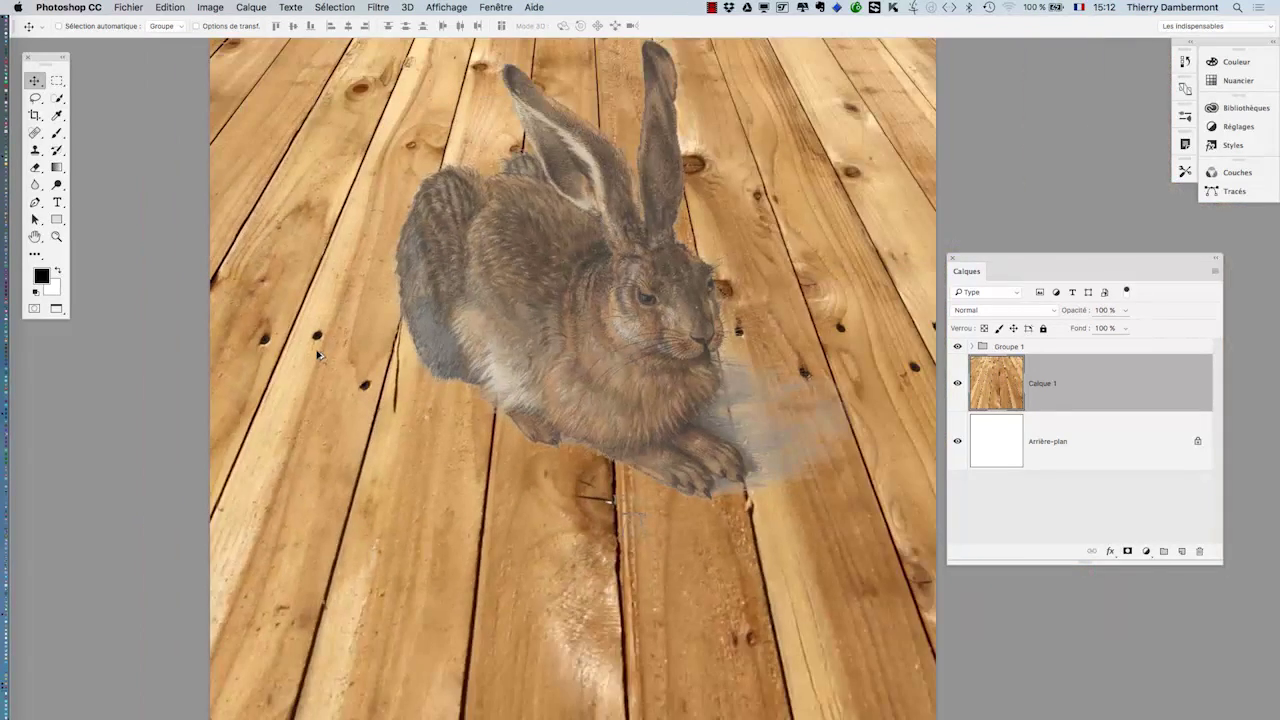
pyautogui.scroll(-6, 318, 355)
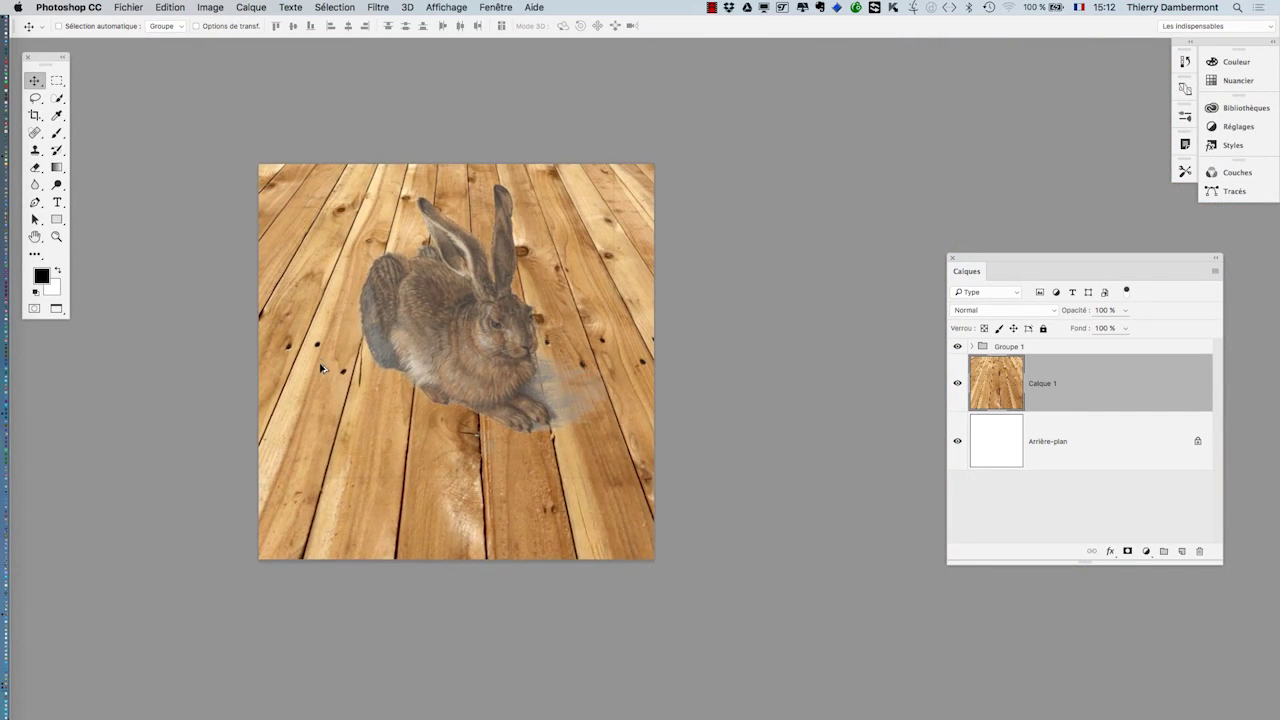
pyautogui.scroll(-3, 322, 368)
pyautogui.click(1007, 347)
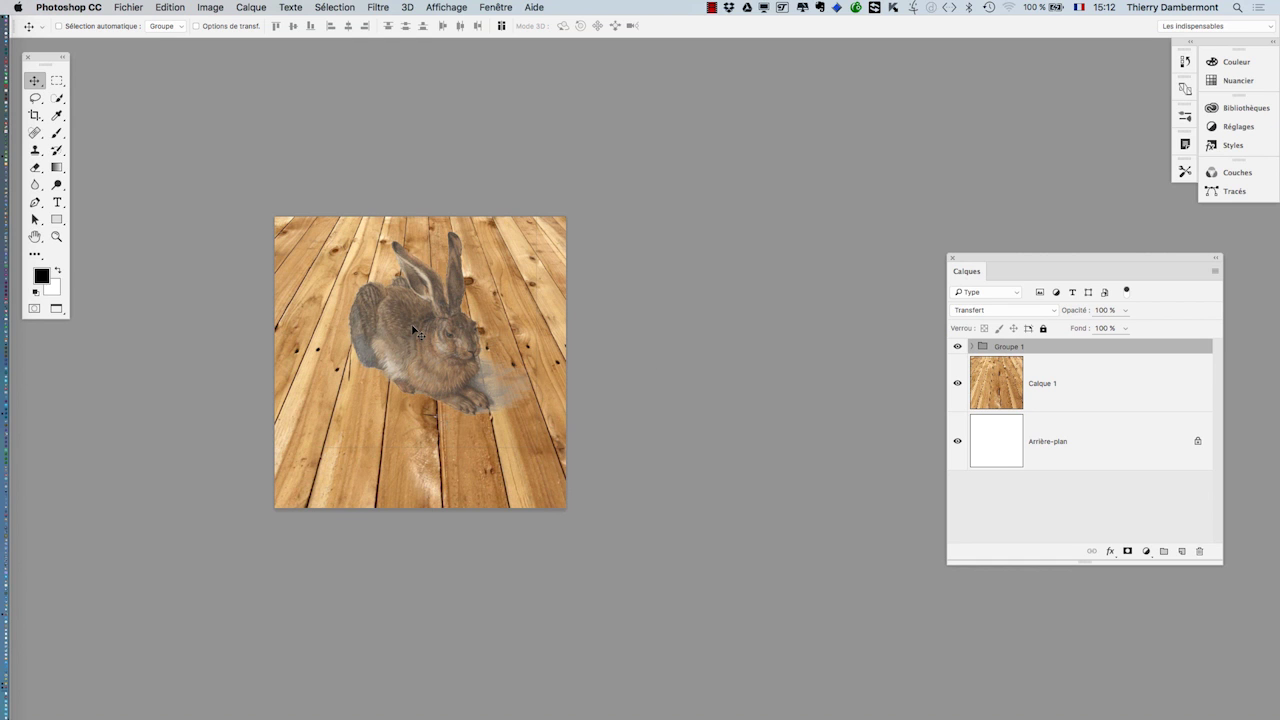
pyautogui.moveTo(413, 329); pyautogui.dragTo(390, 372)
# - Paint black on the "calque écrété" mask with the Brush to hide the grey cast shadow beside the hare's chest and front paws
pyautogui.scroll(3, 423, 433)
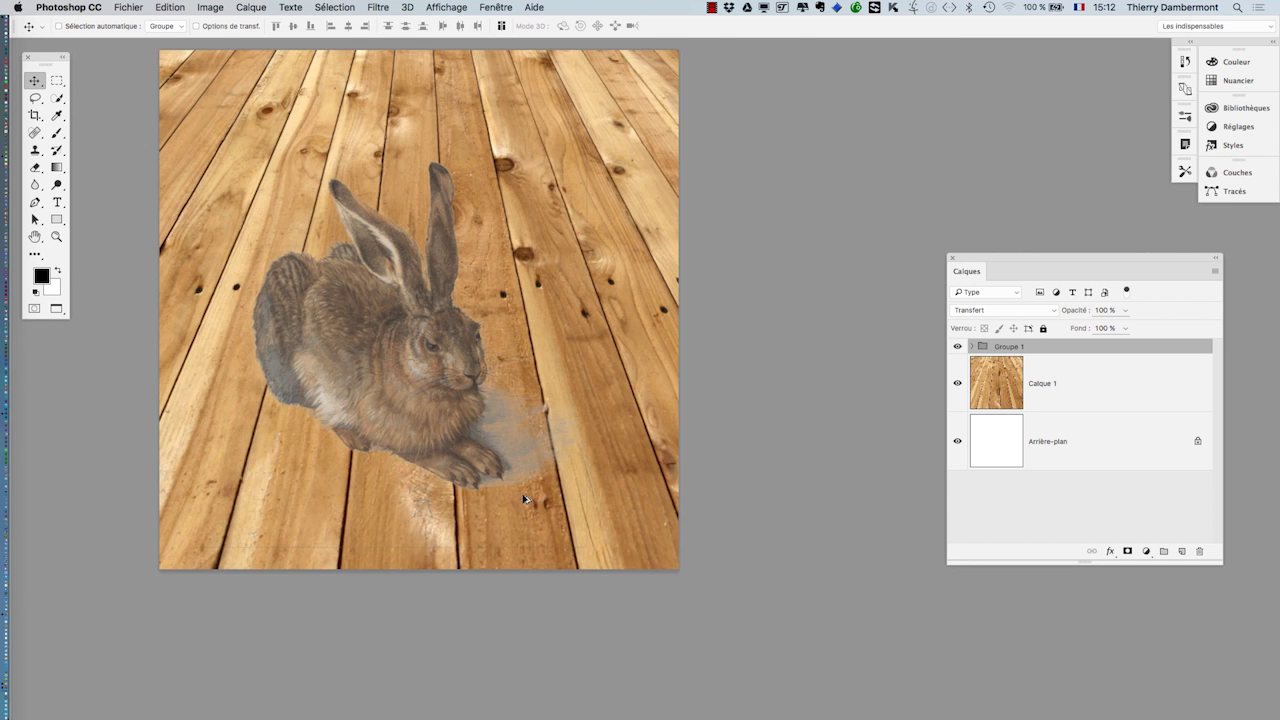
pyautogui.scroll(3, 524, 499)
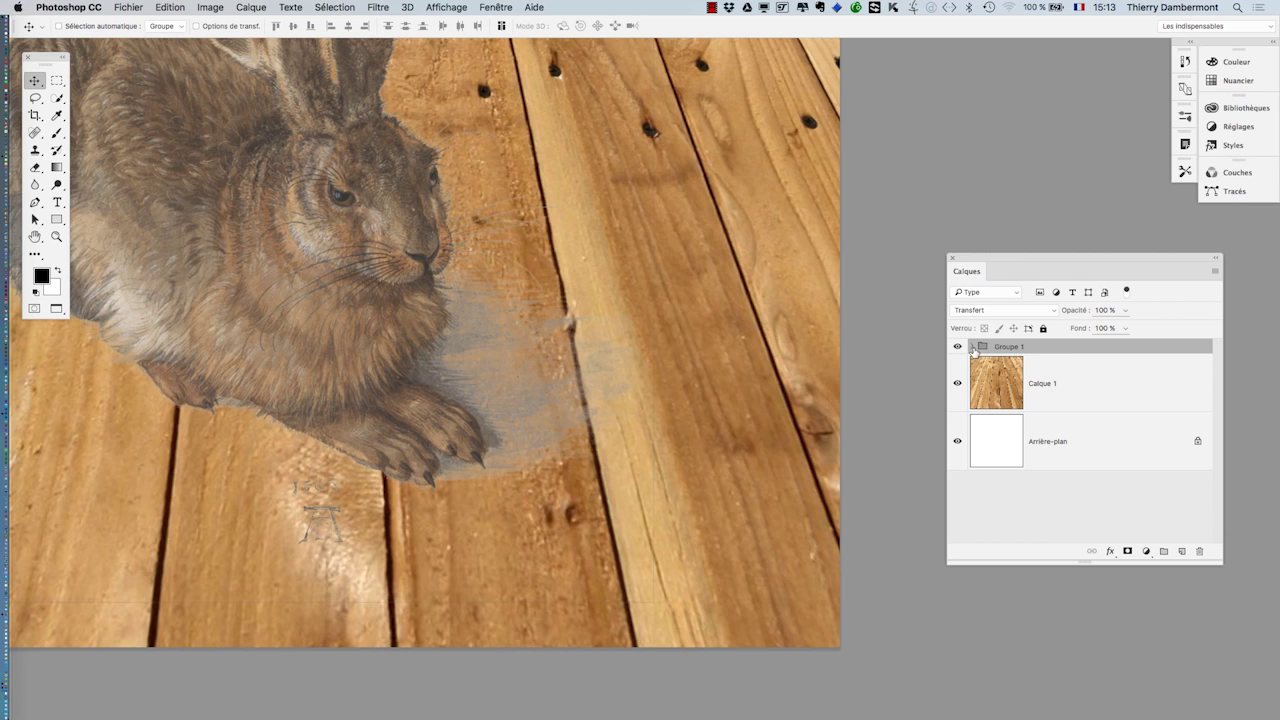
pyautogui.hscroll(-5, 448, 397)
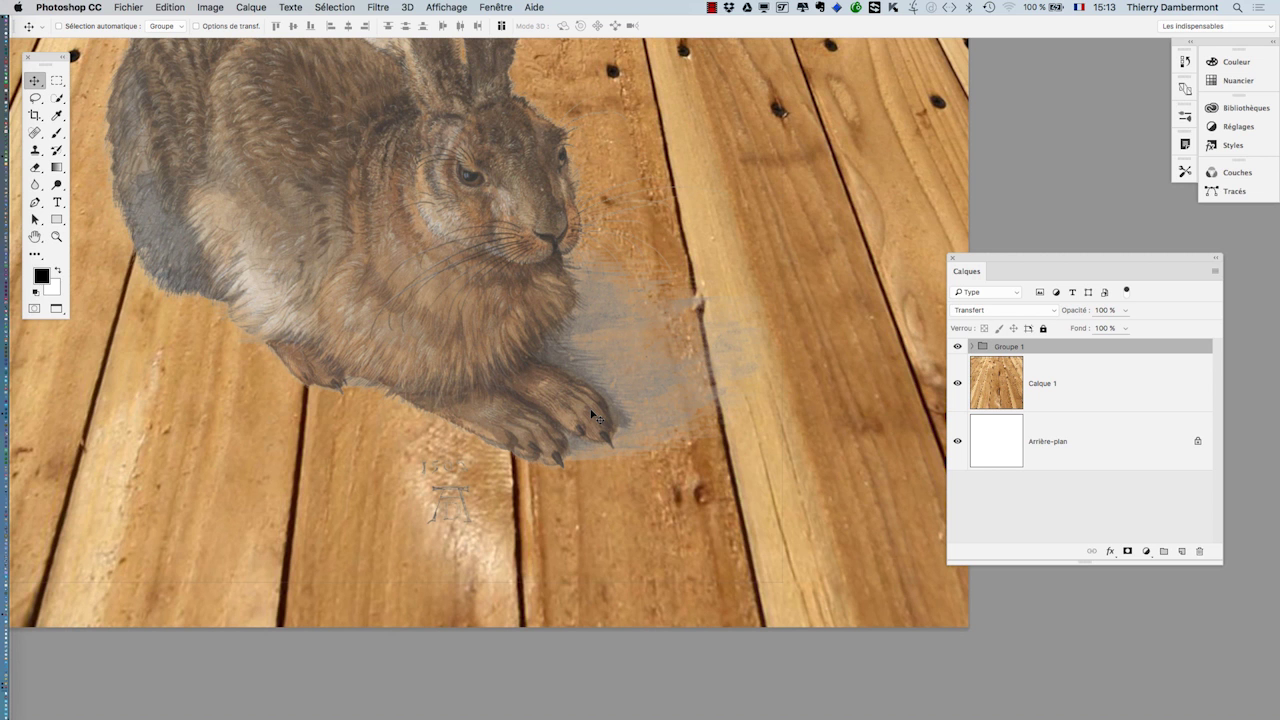
pyautogui.click(972, 346)
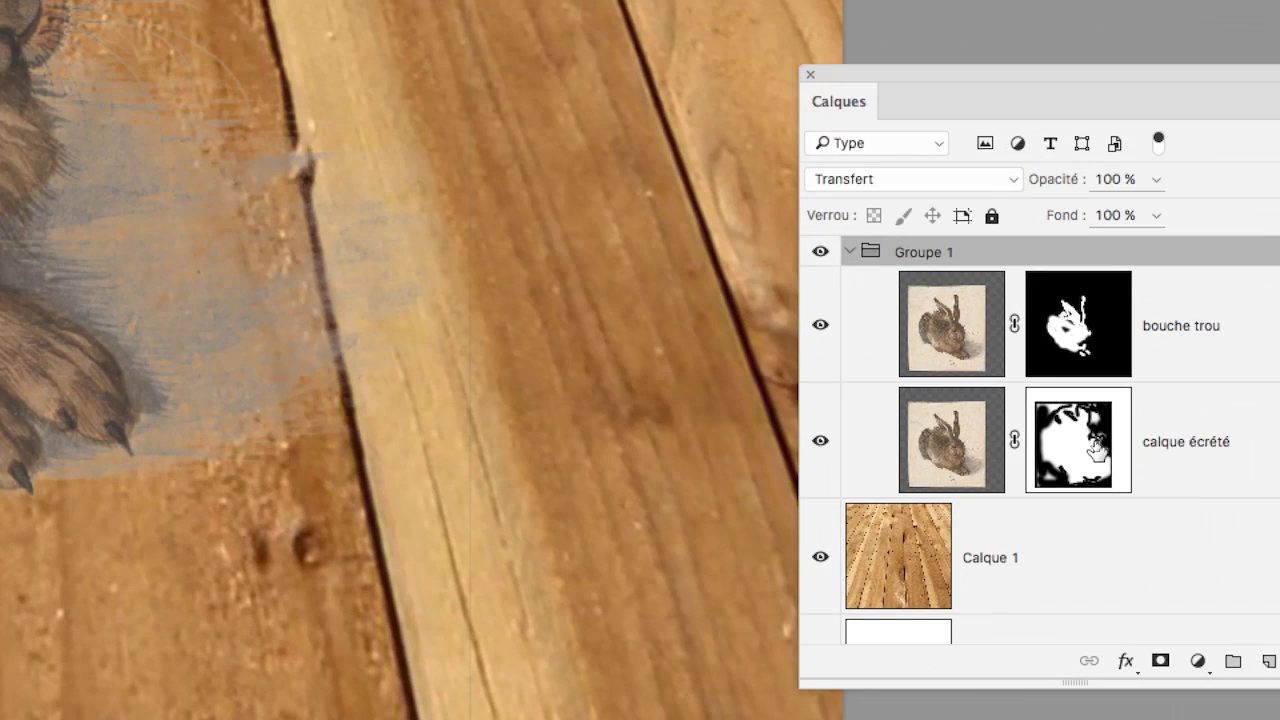
pyautogui.click(1097, 450)
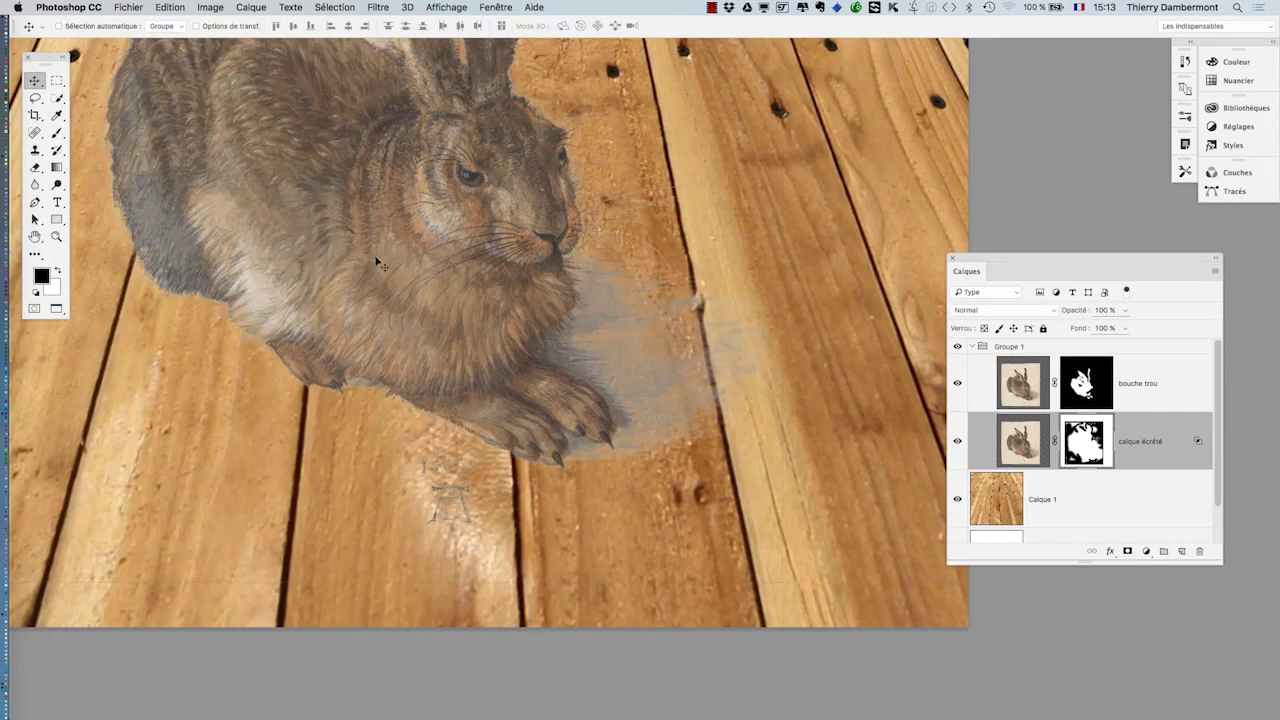
pyautogui.click(57, 133)
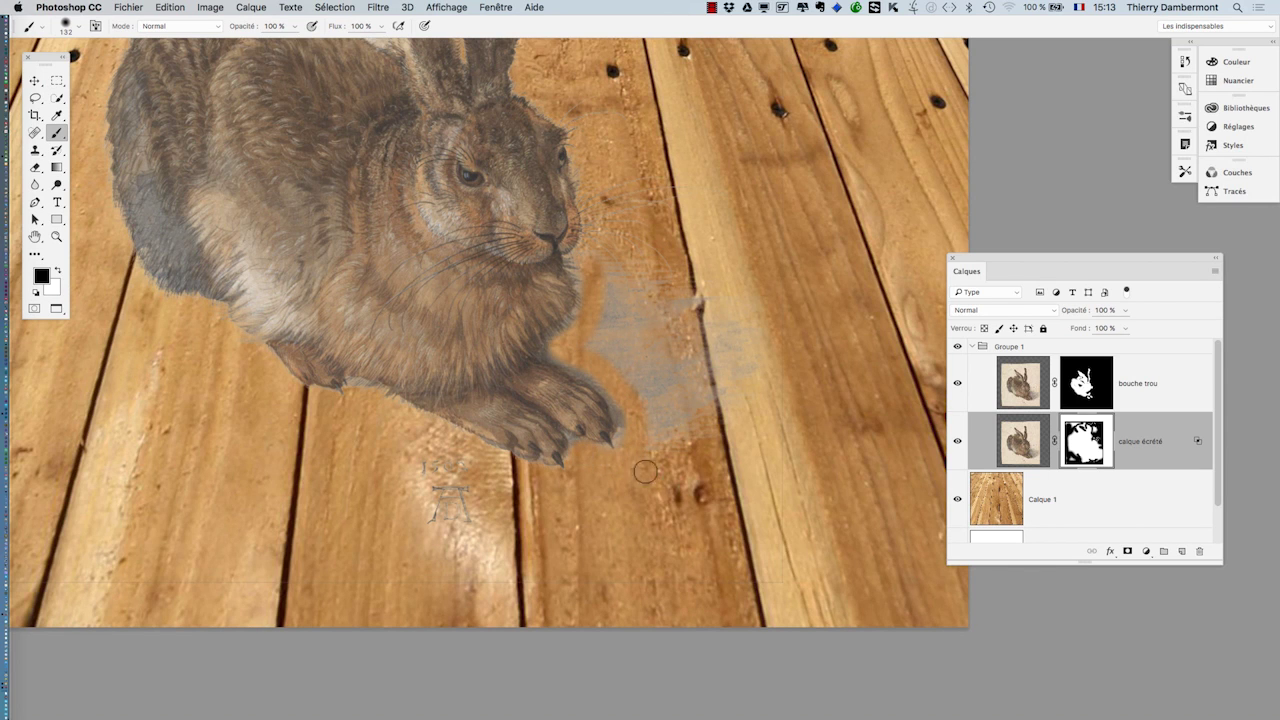
pyautogui.moveTo(644, 359); pyautogui.dragTo(657, 359)
pyautogui.moveTo(626, 290)
pyautogui.mouseDown()
pyautogui.moveTo(610, 261)
pyautogui.moveTo(607, 320)
pyautogui.moveTo(590, 334)
pyautogui.moveTo(615, 295)
pyautogui.moveTo(669, 378)
pyautogui.moveTo(745, 326)
pyautogui.moveTo(714, 309)
pyautogui.moveTo(721, 391)
pyautogui.moveTo(639, 341)
pyautogui.moveTo(627, 348)
pyautogui.moveTo(672, 473)
pyautogui.moveTo(667, 343)
pyautogui.moveTo(665, 440)
pyautogui.moveTo(599, 354)
pyautogui.moveTo(575, 344)
pyautogui.moveTo(601, 271)
pyautogui.moveTo(661, 266)
pyautogui.mouseUp()
pyautogui.moveTo(689, 351); pyautogui.dragTo(676, 418)
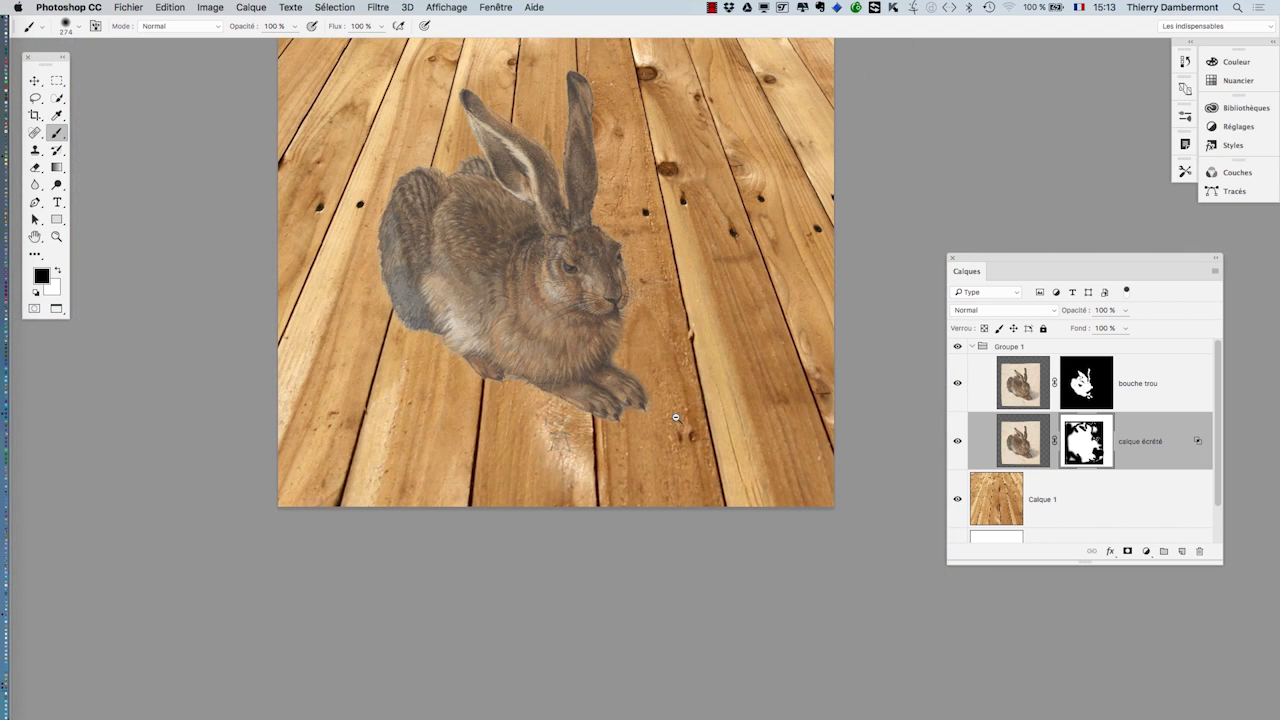
# - Hide the Calque 1 wood layer, paint out the leftover paper-edge lines around the hare on the "calque écrété" mask, and show the wood again
pyautogui.click(957, 499)
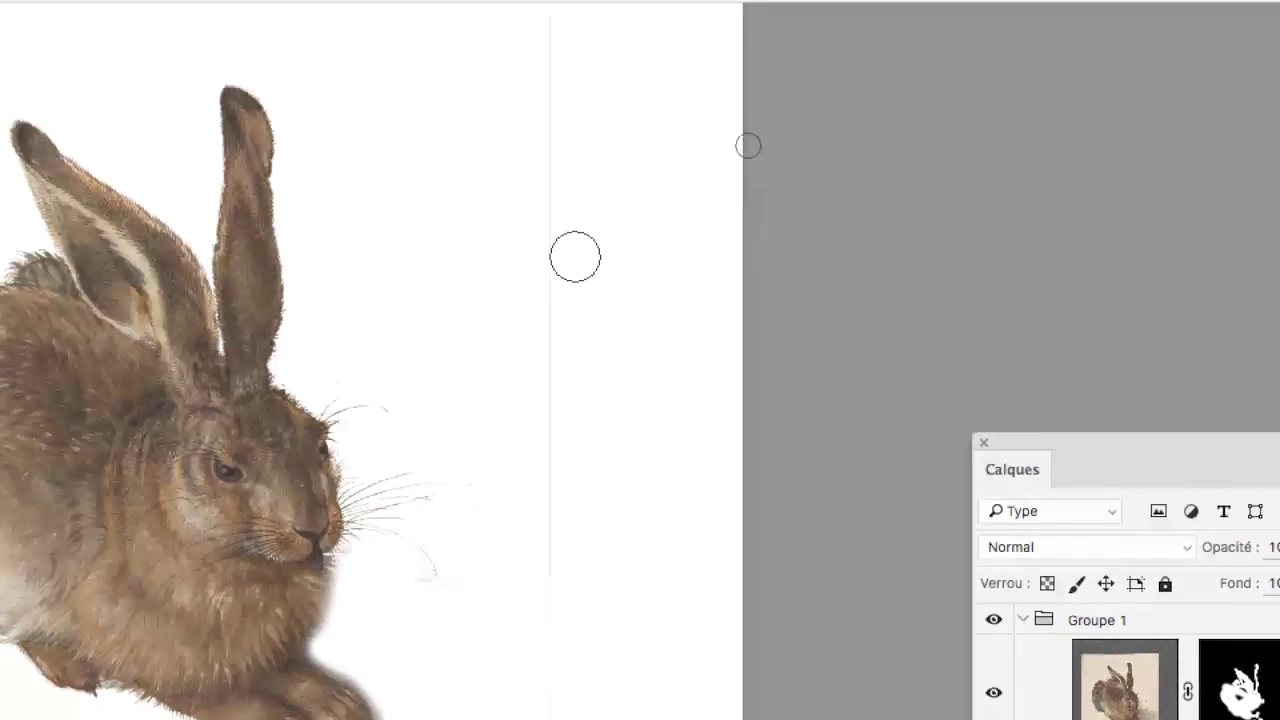
pyautogui.keyDown('shift'); pyautogui.click(551, 78); pyautogui.keyUp('shift')
pyautogui.moveTo(577, 189); pyautogui.dragTo(570, 276)
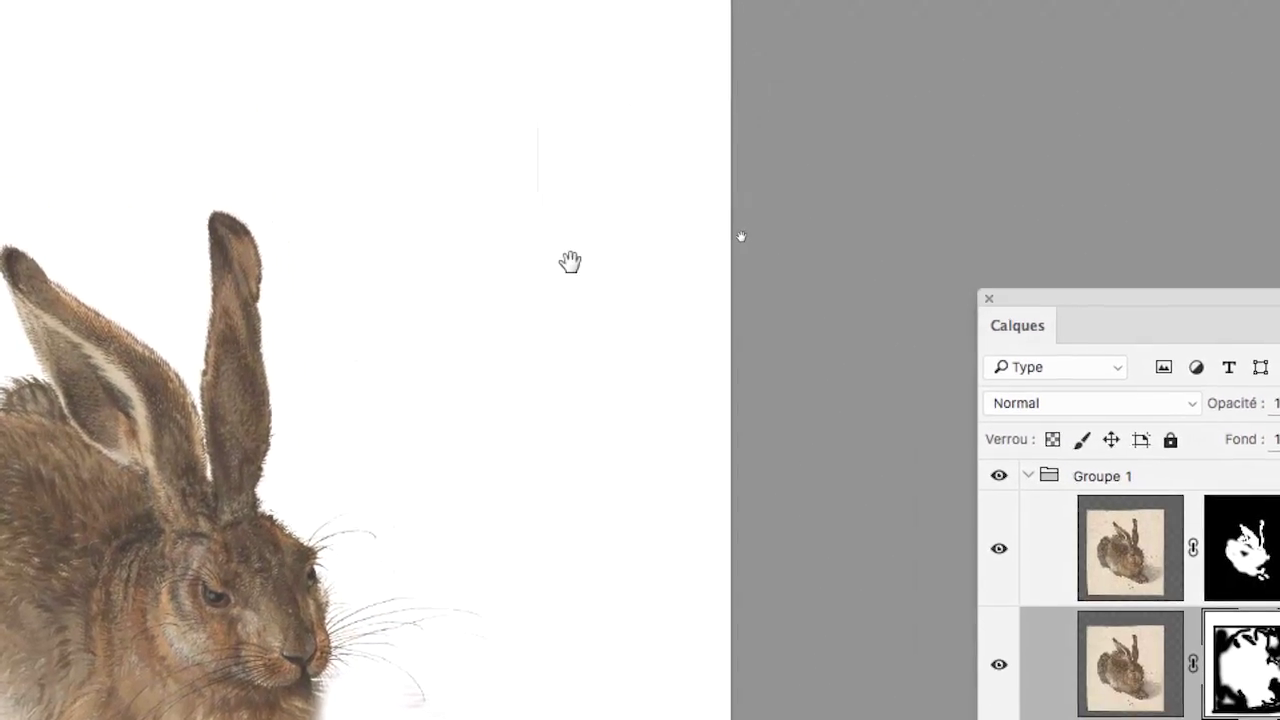
pyautogui.moveTo(524, 101); pyautogui.dragTo(523, 220)
pyautogui.keyDown('alt'); pyautogui.click(469, 285); pyautogui.keyUp('alt')
pyautogui.keyDown('alt'); pyautogui.click(469, 286); pyautogui.keyUp('alt')
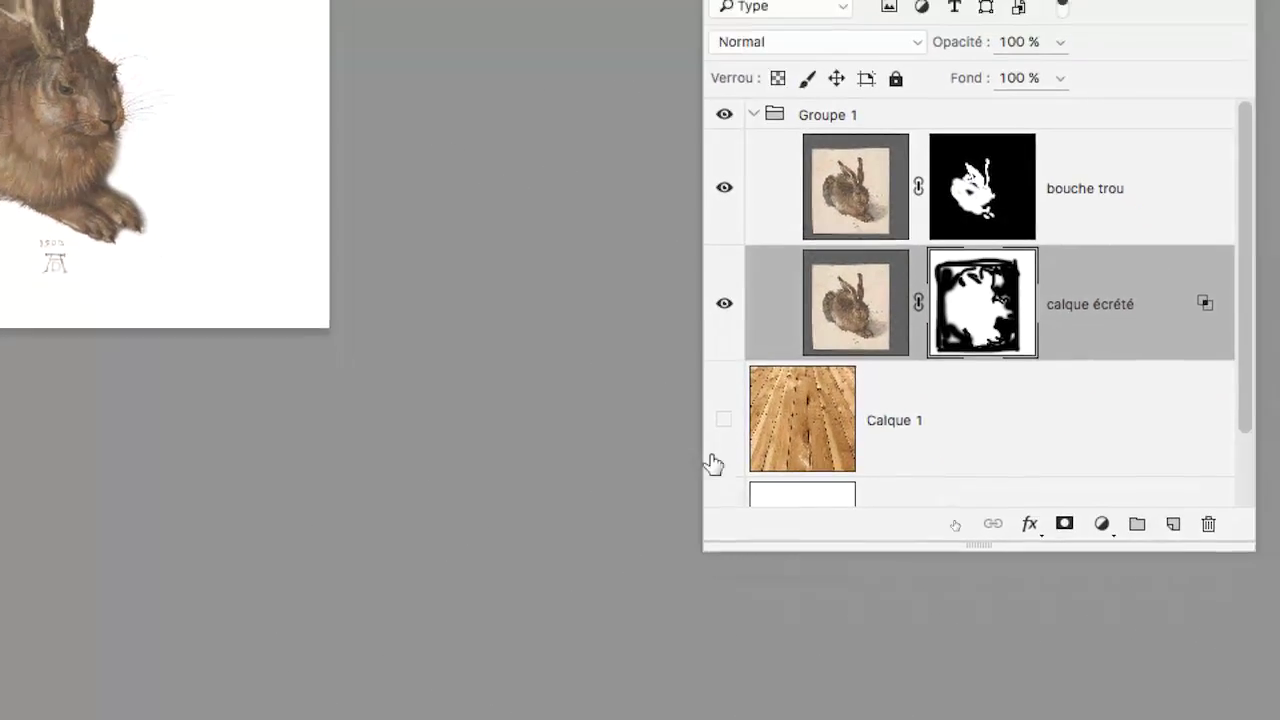
pyautogui.click(723, 419)
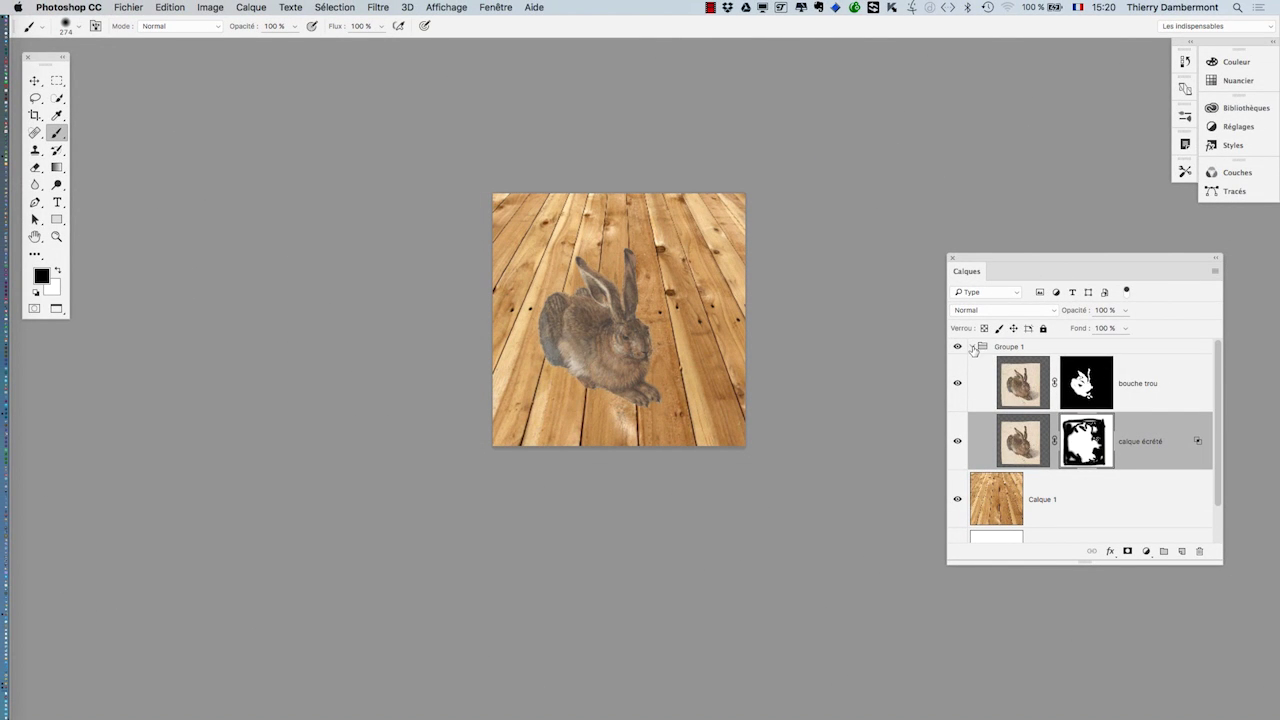
# - Collapse the hare group, move the Layers panel closer to the canvas, and frame the whole image
pyautogui.click(972, 347)
pyautogui.moveTo(978, 261); pyautogui.dragTo(870, 154)
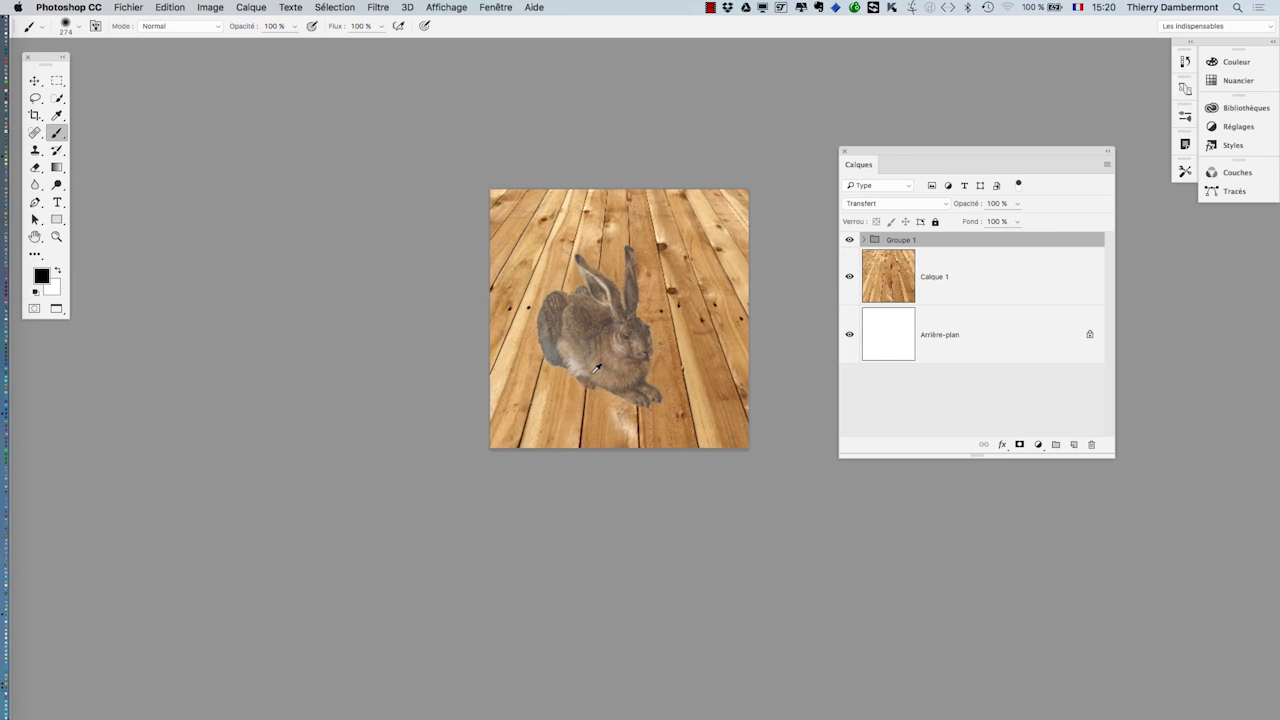
pyautogui.scroll(3, 596, 369)
pyautogui.moveTo(589, 323); pyautogui.dragTo(525, 364)
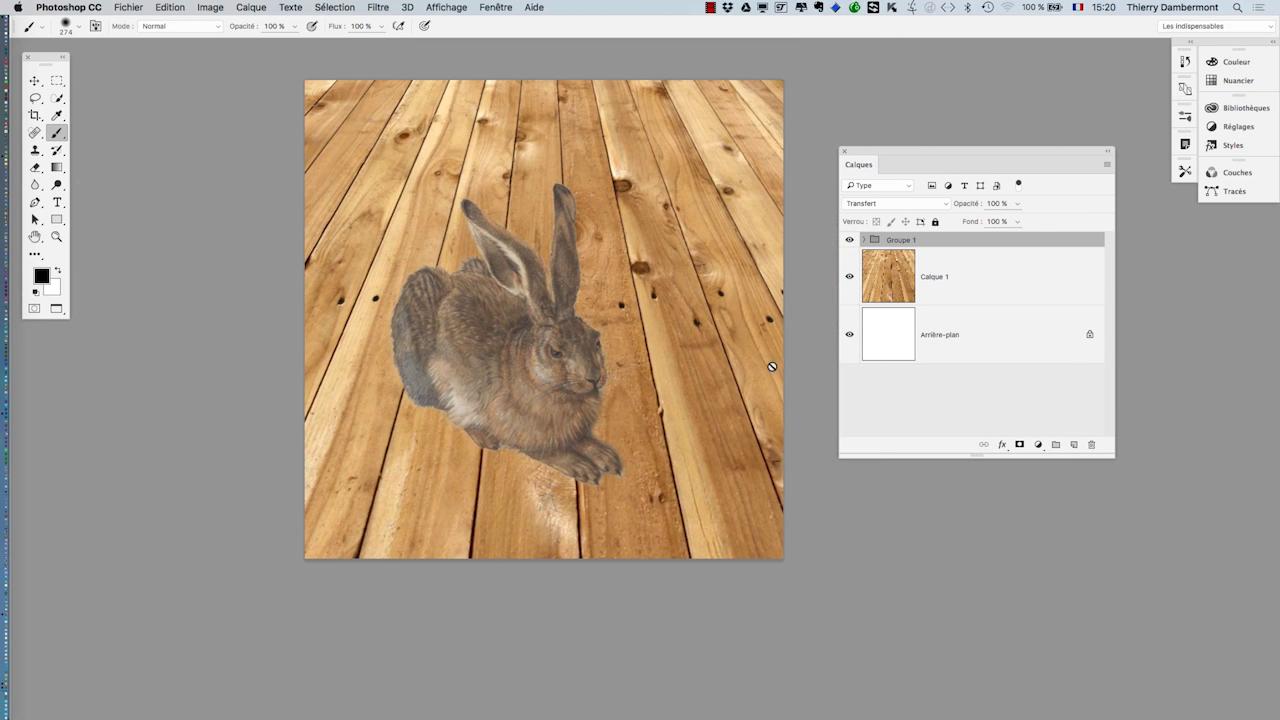
# - Add a blank layer above Calque 1 and shape the brush tip into a flat ellipse of about 1856 px with 36% roundness
pyautogui.click(1000, 276)
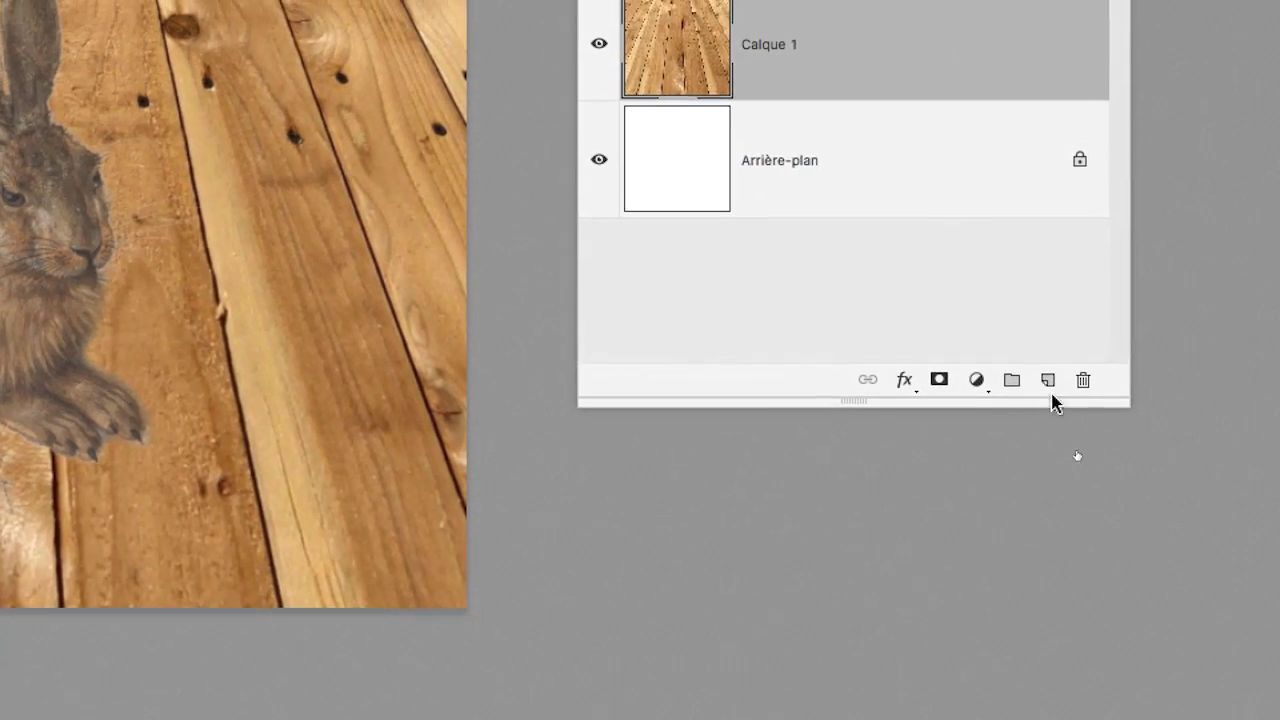
pyautogui.click(1153, 620)
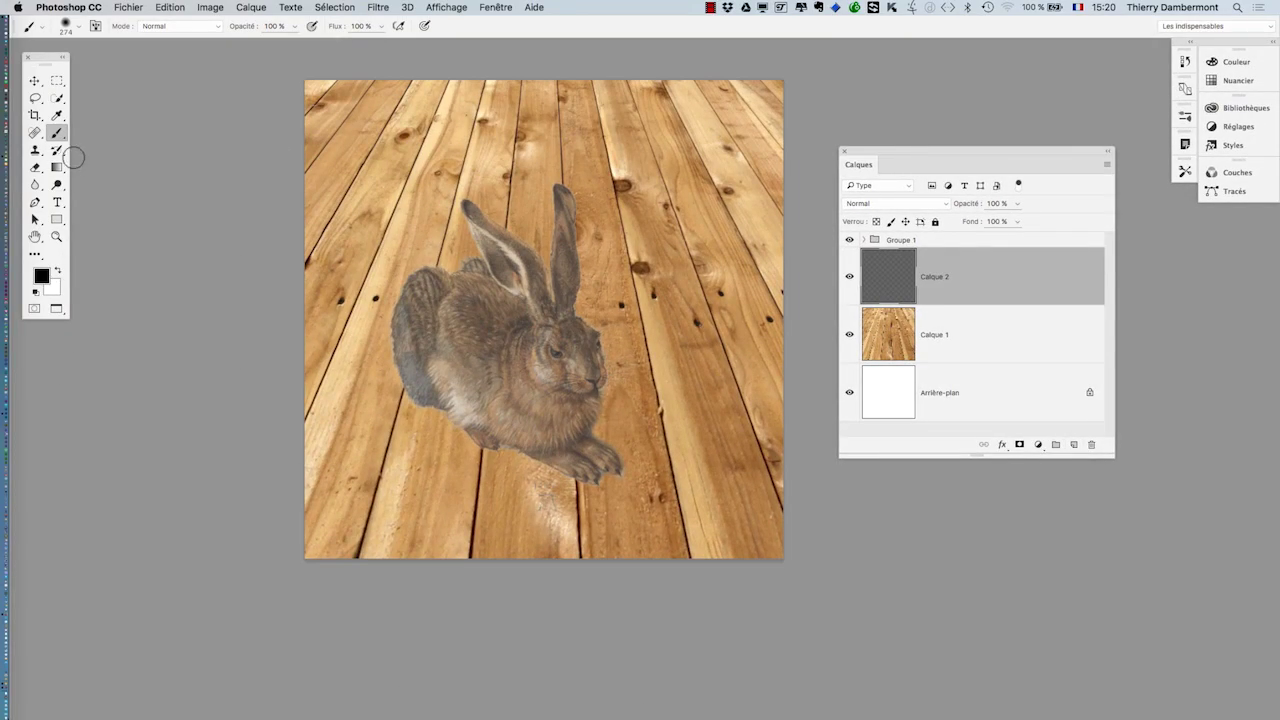
pyautogui.moveTo(434, 277); pyautogui.dragTo(475, 270)
pyautogui.click(495, 7)
pyautogui.click(606, 238)
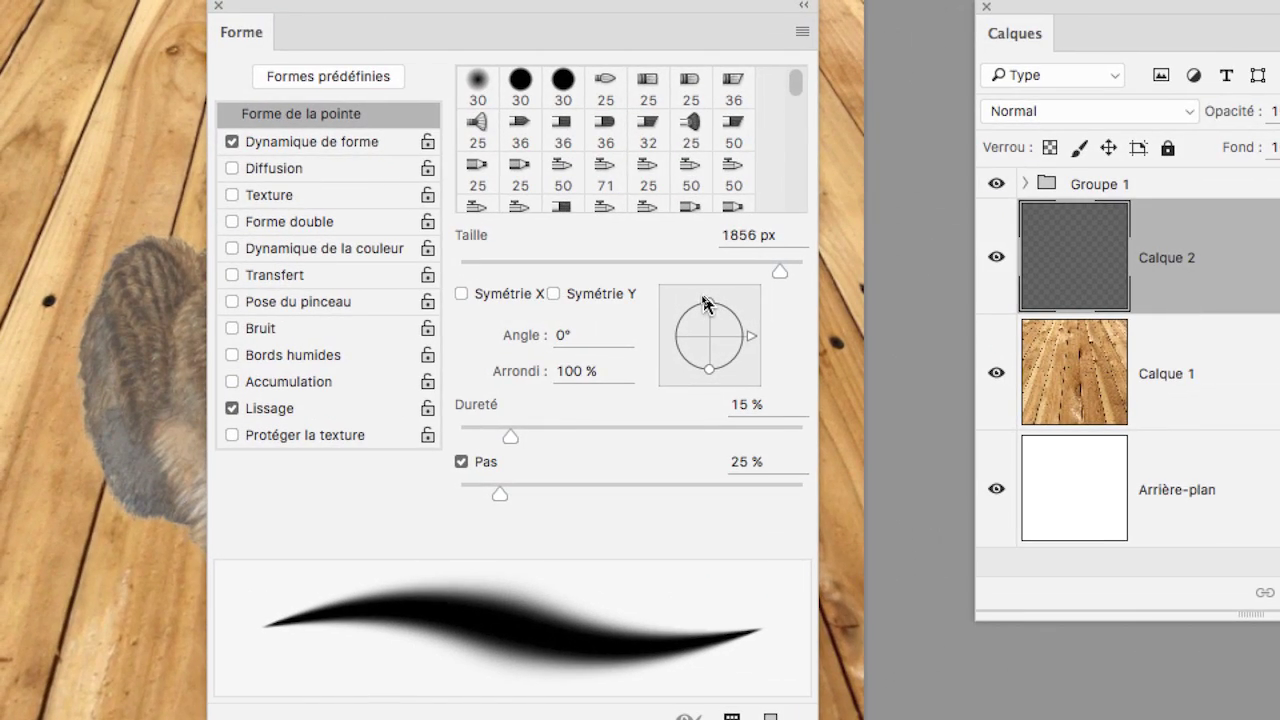
pyautogui.moveTo(705, 305); pyautogui.dragTo(706, 319)
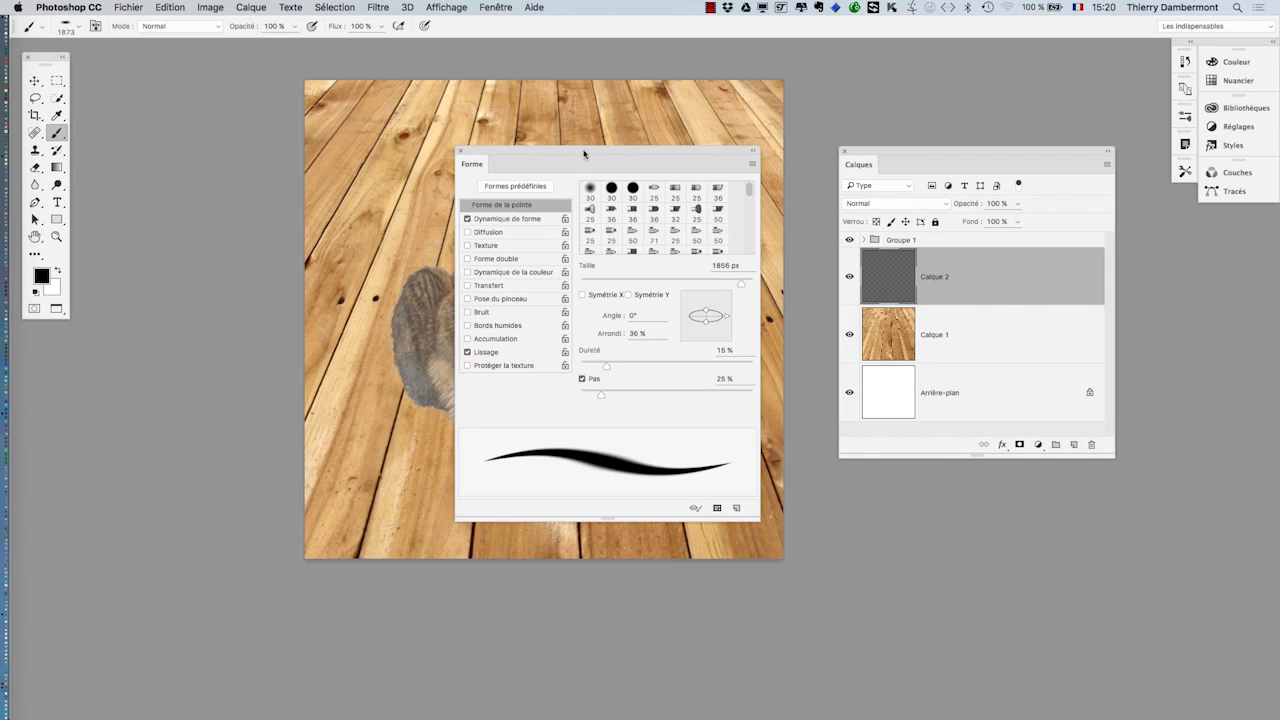
# - Move the brush settings panel aside and stamp one soft black elliptical shadow spot on the new layer, near the hare's upright ear
pyautogui.moveTo(583, 153)
pyautogui.mouseDown()
pyautogui.moveTo(291, 249)
pyautogui.moveTo(100, 425)
pyautogui.mouseUp()
pyautogui.click(612, 218)
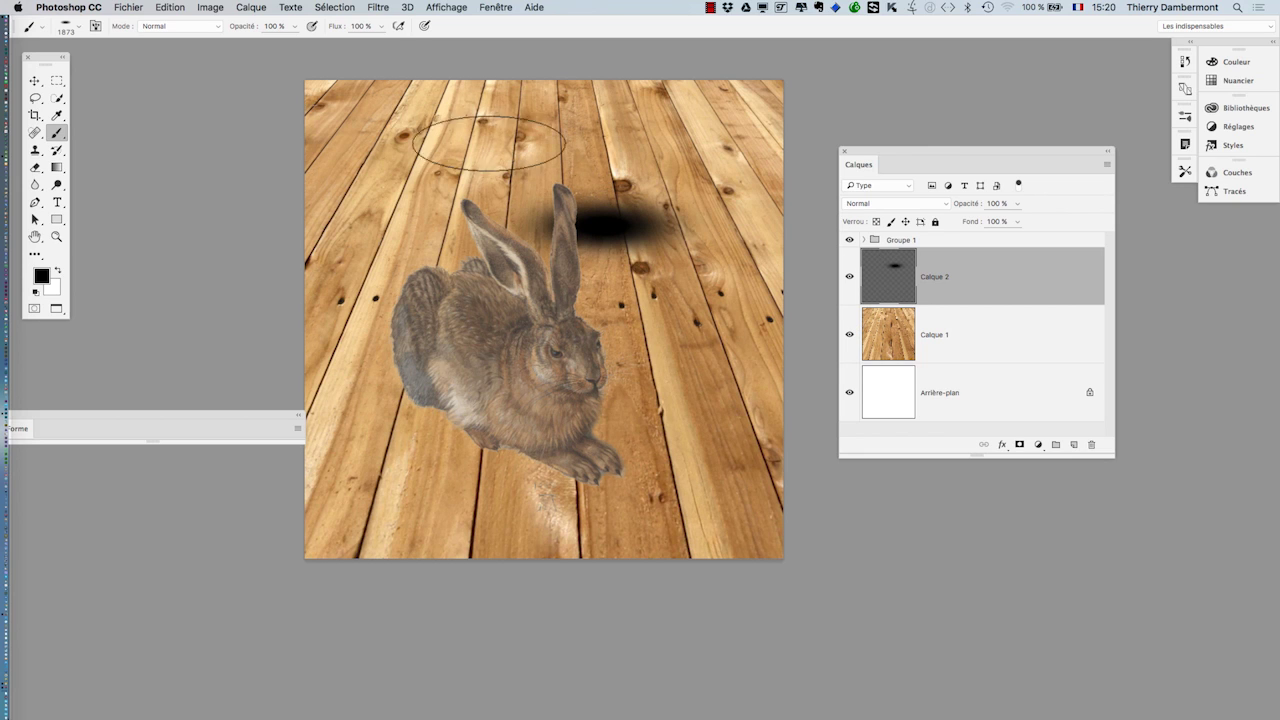
pyautogui.click(35, 81)
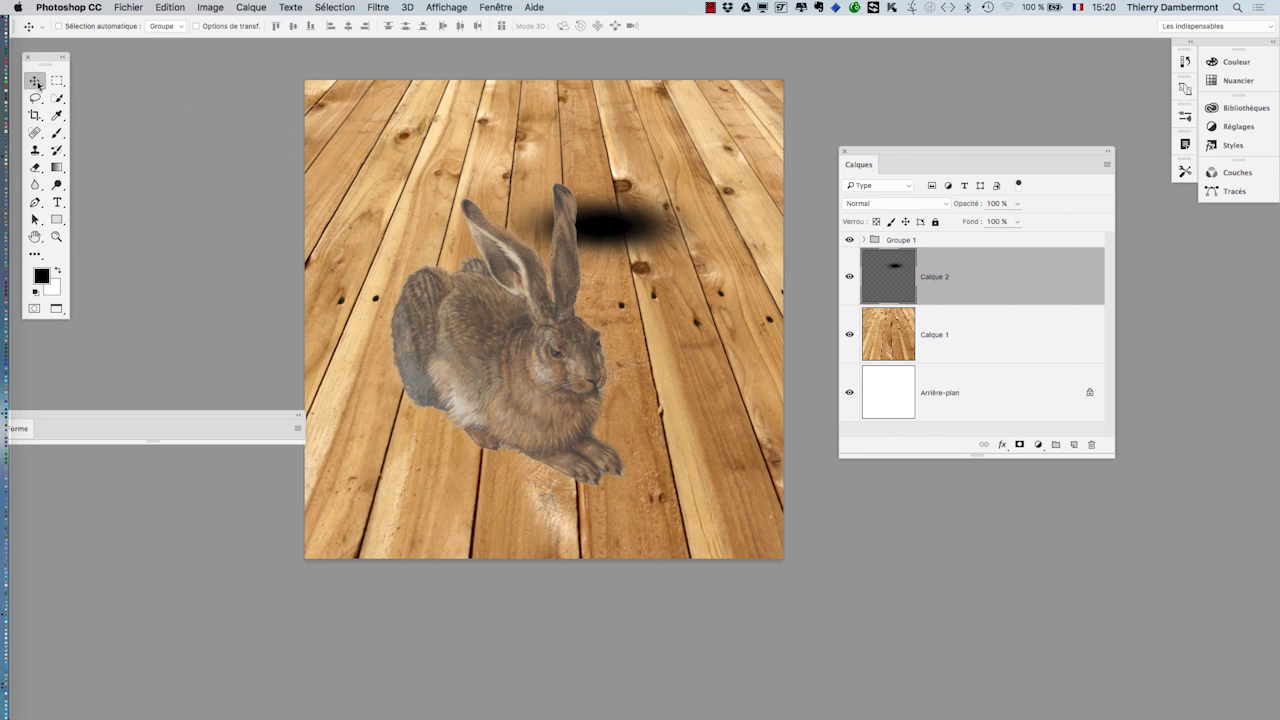
# - Move the shadow spot under the hare's chest and duplicate its layer twice, enlarging the layer list to show them all
pyautogui.moveTo(598, 220); pyautogui.dragTo(518, 463)
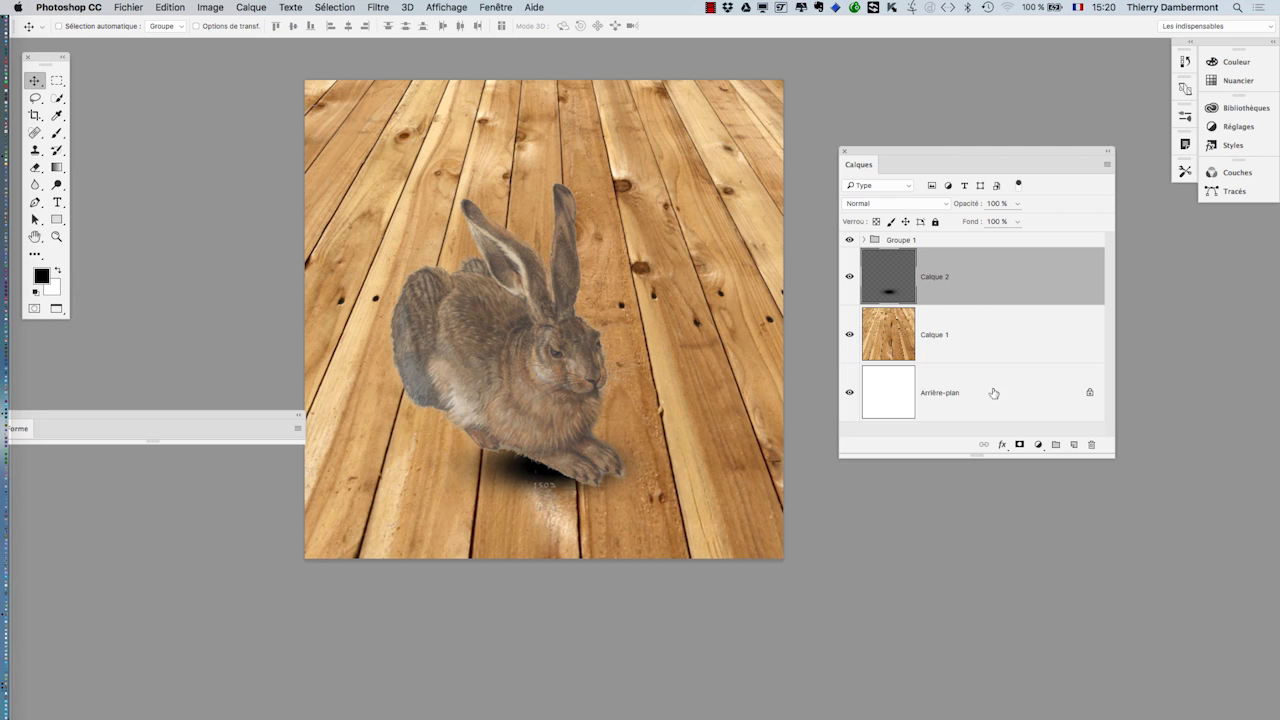
pyautogui.moveTo(953, 281); pyautogui.dragTo(1074, 446)
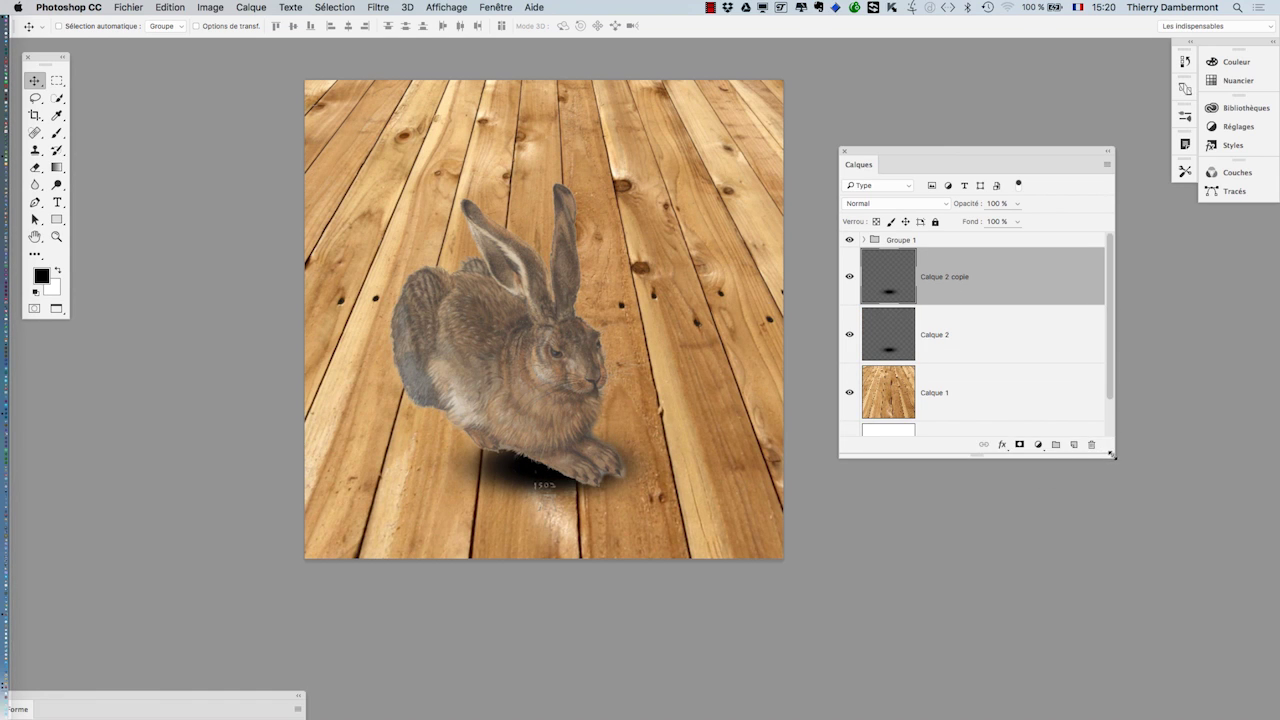
pyautogui.moveTo(1137, 623); pyautogui.dragTo(1145, 638)
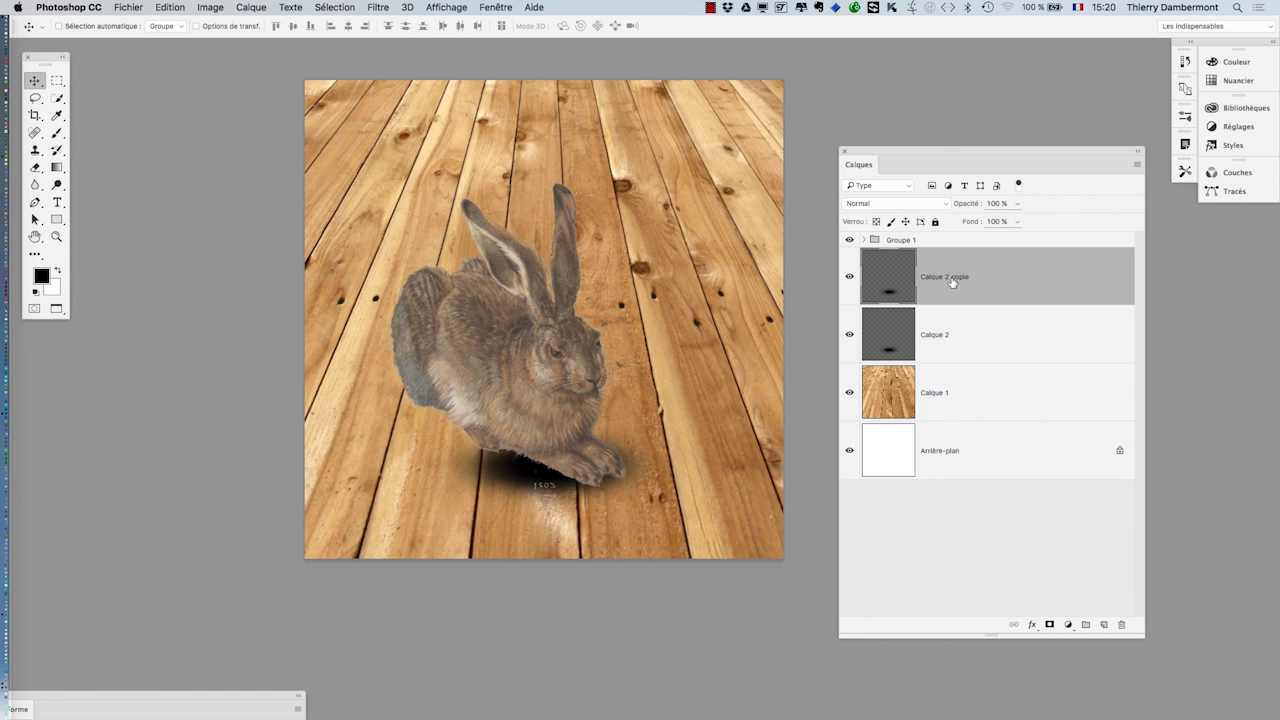
pyautogui.moveTo(953, 281); pyautogui.dragTo(1104, 624)
# - Move the spots on Calque 2 copie 2 and Calque 2 copie apart onto the floor above the hare
pyautogui.moveTo(551, 478); pyautogui.dragTo(436, 124)
pyautogui.click(887, 335)
pyautogui.moveTo(563, 446); pyautogui.dragTo(603, 145)
pyautogui.moveTo(725, 440); pyautogui.dragTo(725, 440)
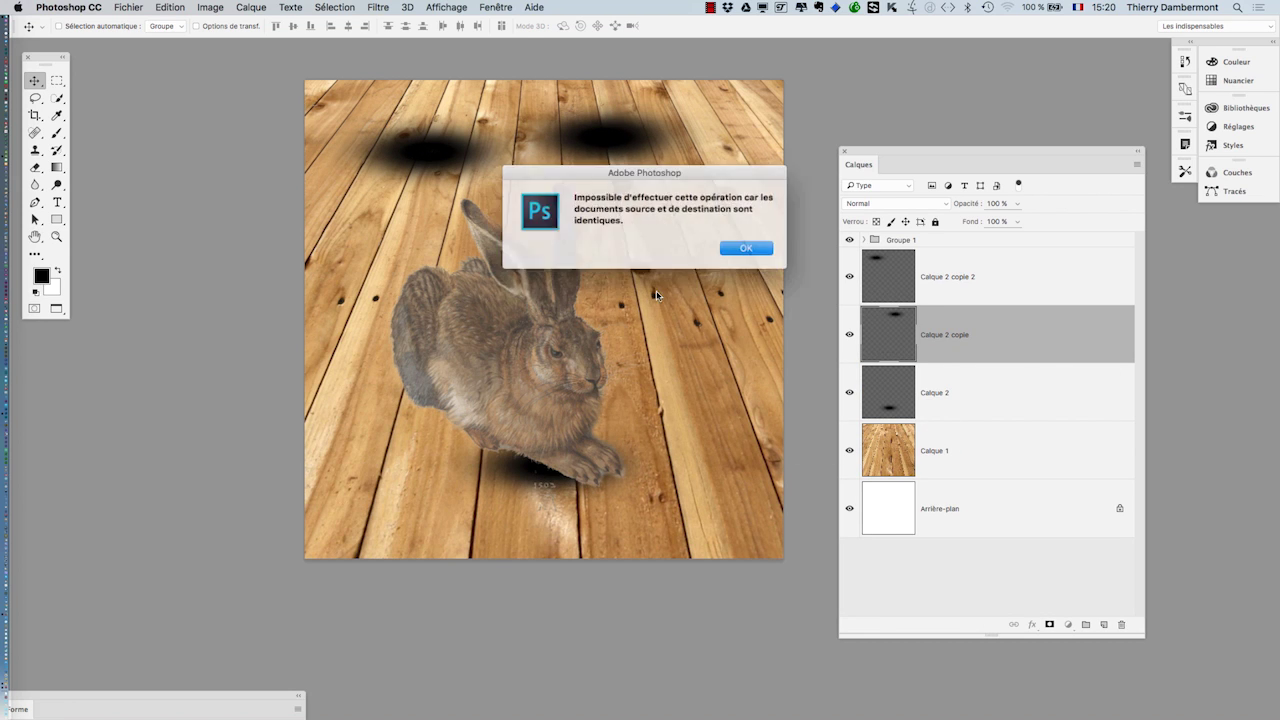
pyautogui.click(735, 252)
# - Place the Calque 2 spot under the hare's hindquarters and the Calque 2 copie spot under its belly
pyautogui.moveTo(533, 470); pyautogui.dragTo(694, 239)
pyautogui.moveTo(607, 318); pyautogui.dragTo(452, 410)
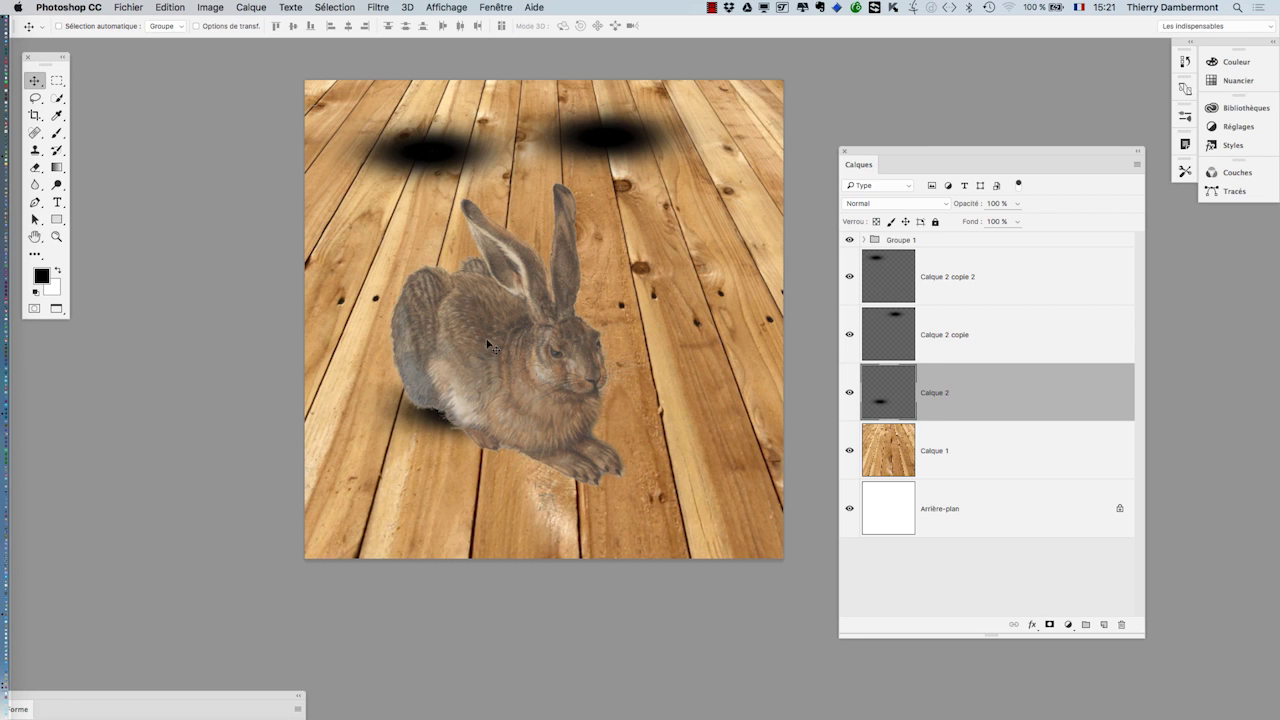
pyautogui.click(878, 334)
pyautogui.moveTo(610, 138); pyautogui.dragTo(500, 426)
# - Set Calque 2 copie to 54% opacity and lower the opacity of Calque 2 as well
pyautogui.click(1017, 203)
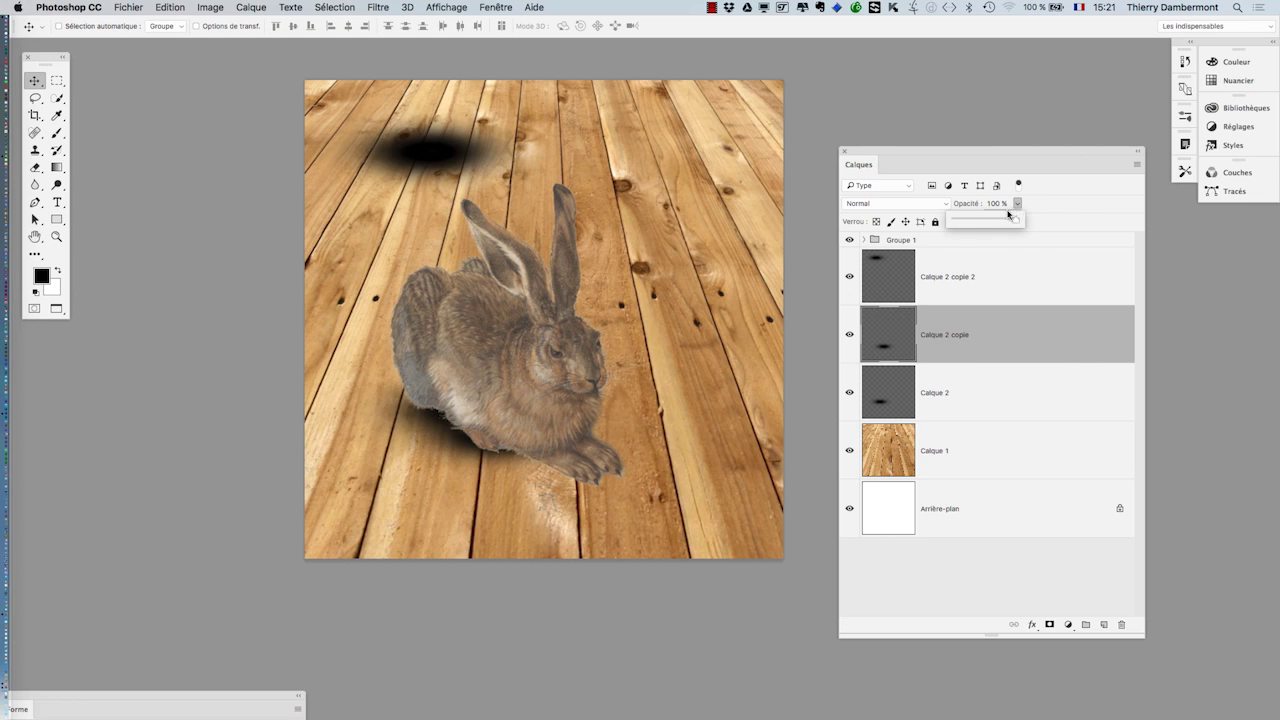
pyautogui.moveTo(988, 222); pyautogui.dragTo(987, 222)
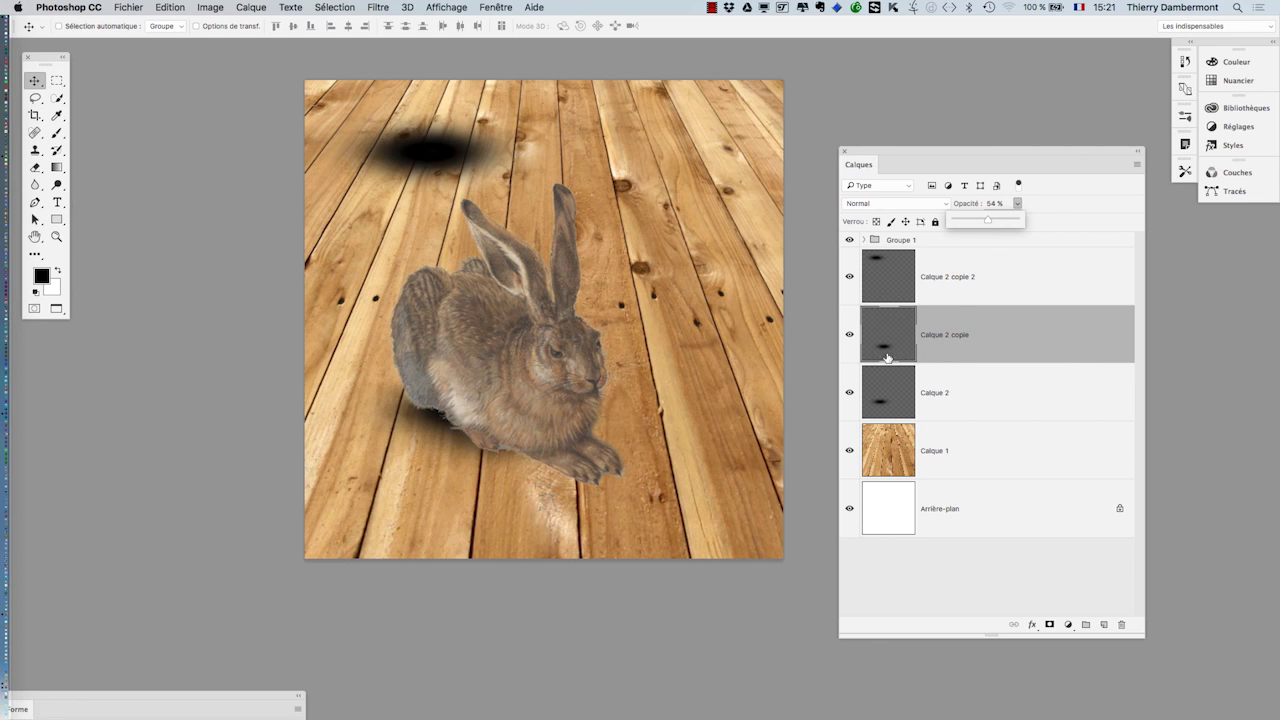
pyautogui.click(884, 391)
pyautogui.click(884, 391)
pyautogui.click(1017, 205)
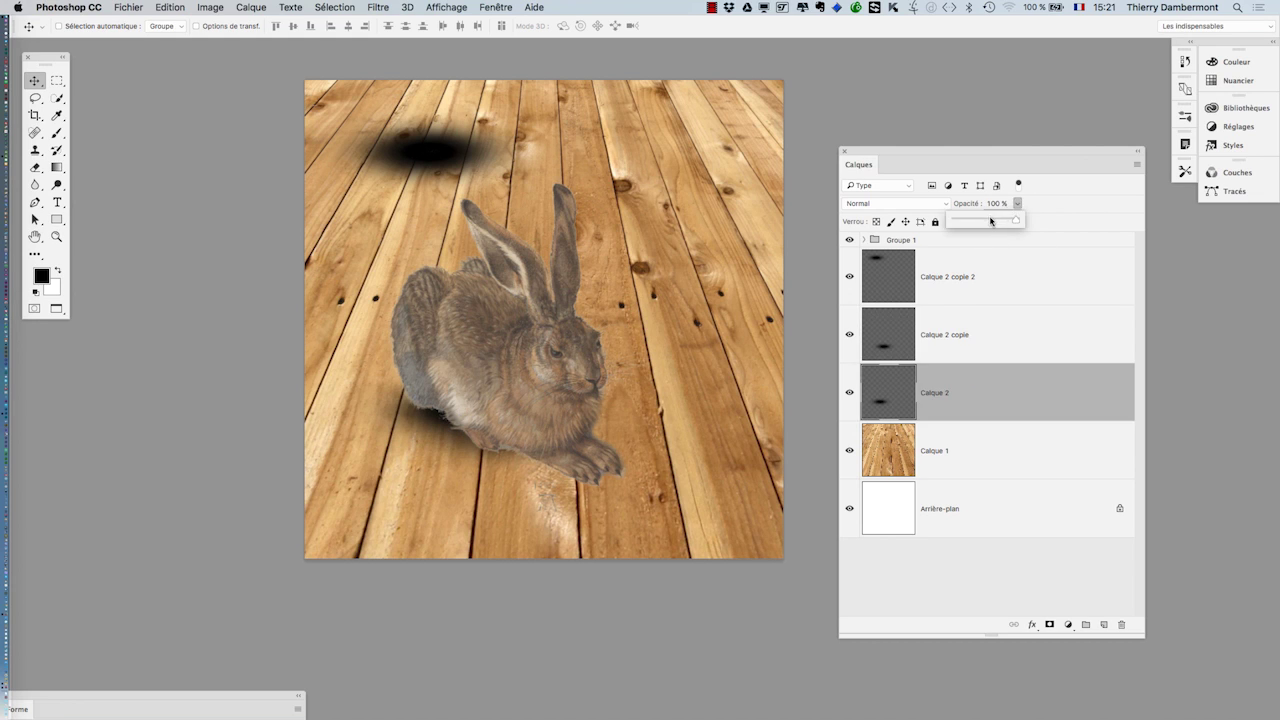
pyautogui.click(991, 221)
# - Move the Calque 2 copie 2 spot under the hare's chest and front paws and set its opacity to 71%
pyautogui.click(870, 300)
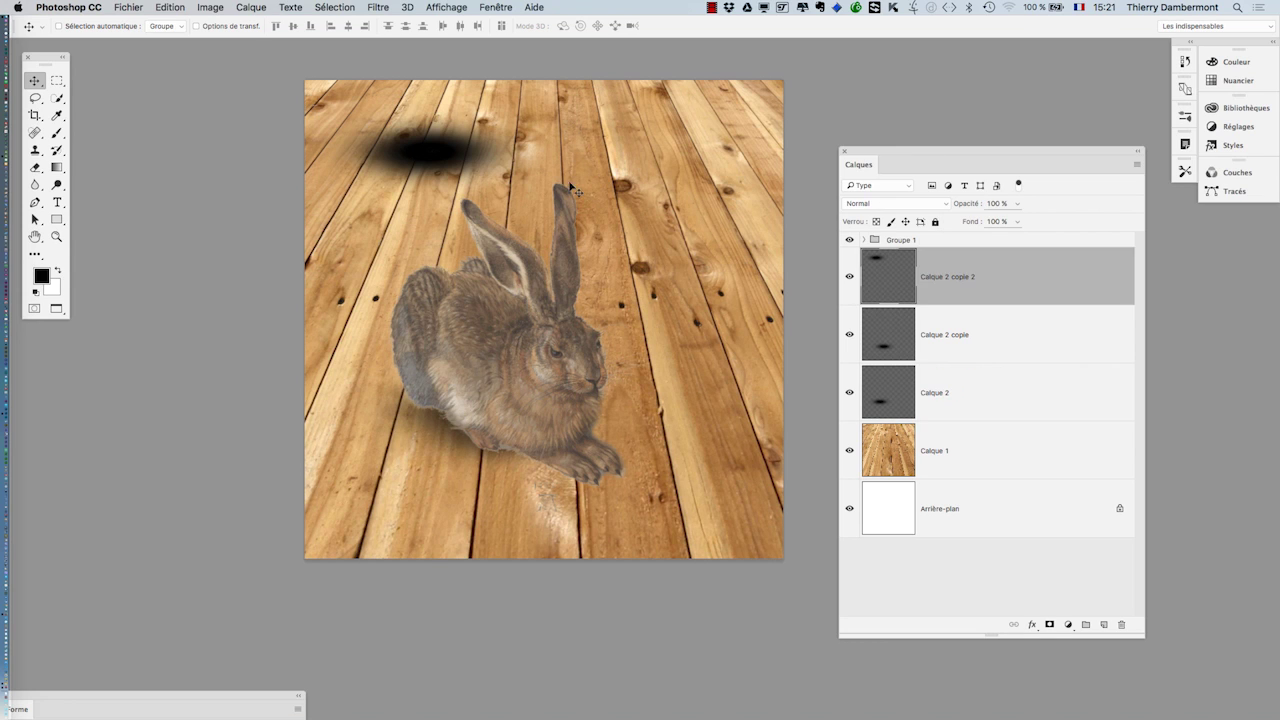
pyautogui.moveTo(446, 167); pyautogui.dragTo(565, 425)
pyautogui.click(1017, 205)
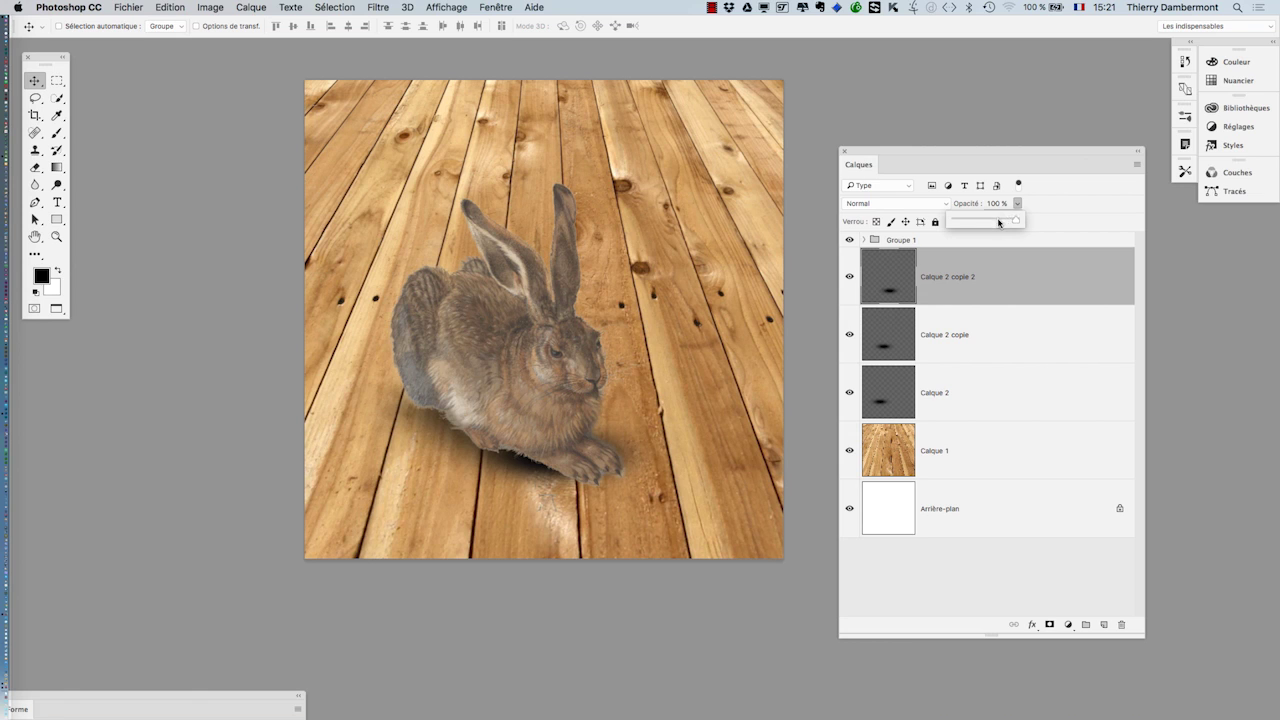
pyautogui.click(998, 222)
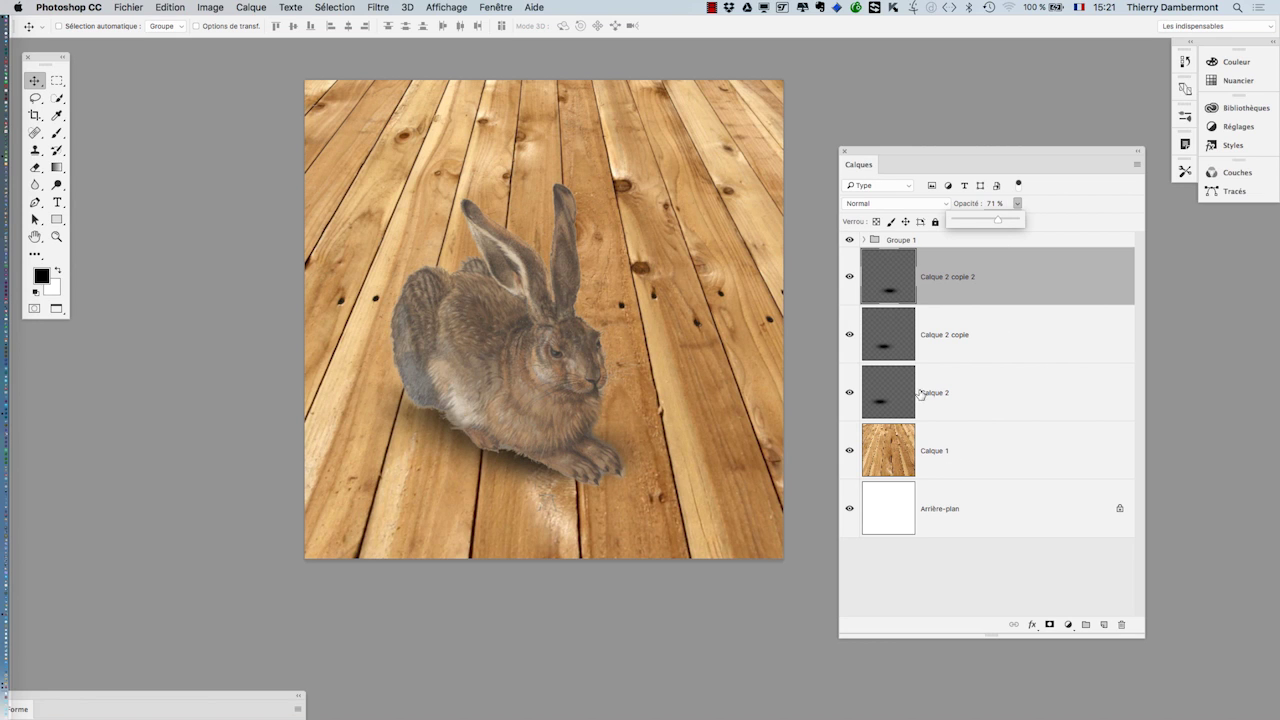
# - Delete the three shadow-spot layers and start again with a blank Calque 2 layer above Calque 1
pyautogui.moveTo(920, 393); pyautogui.dragTo(1121, 624)
pyautogui.moveTo(980, 289); pyautogui.dragTo(1121, 624)
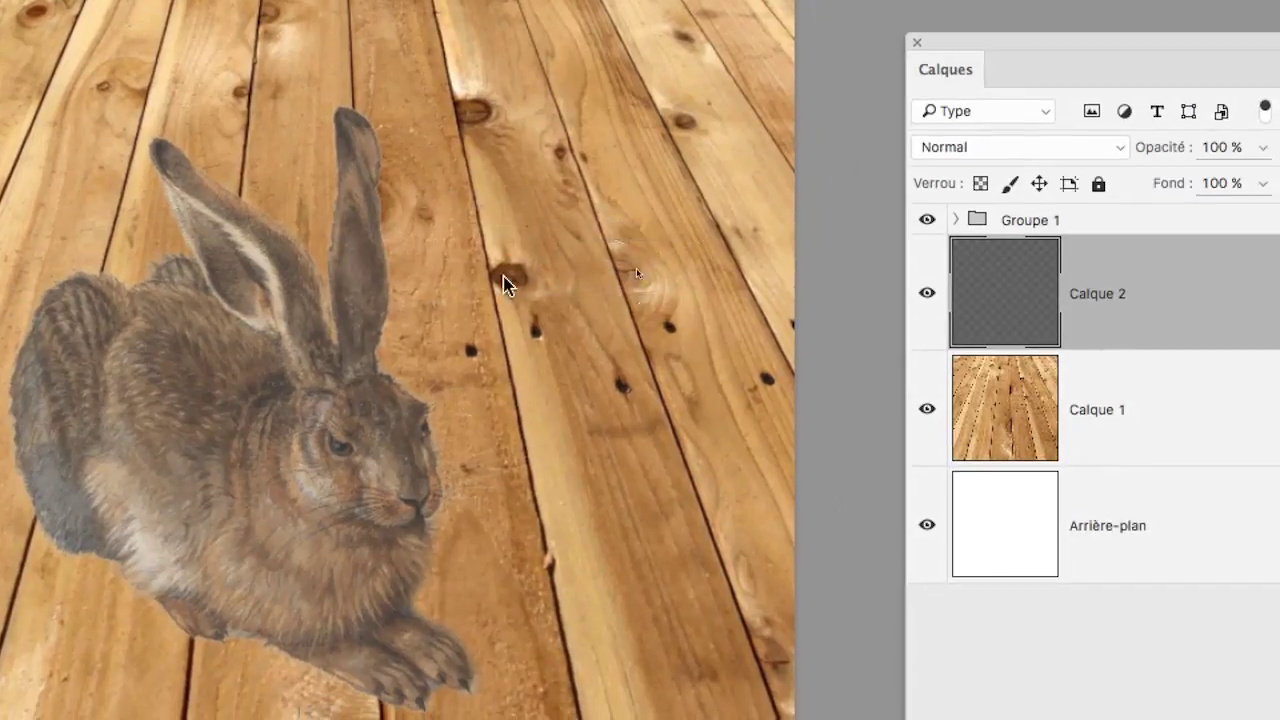
# - Paint a soft black shadow under the hare from rump to front paws, refining the brush to 551 px, and set the layer's opacity to 52%
pyautogui.moveTo(503, 277); pyautogui.dragTo(464, 279)
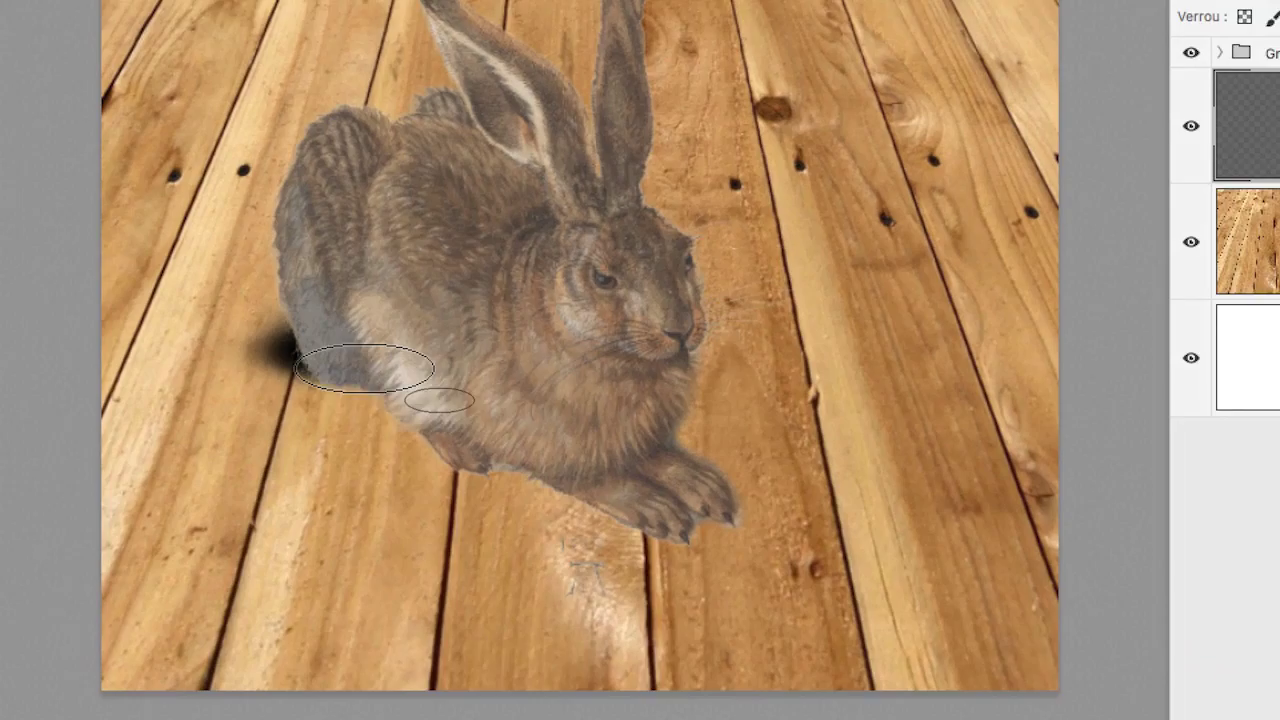
pyautogui.moveTo(365, 368)
pyautogui.mouseDown()
pyautogui.moveTo(534, 461)
pyautogui.moveTo(590, 474)
pyautogui.moveTo(534, 439)
pyautogui.mouseUp()
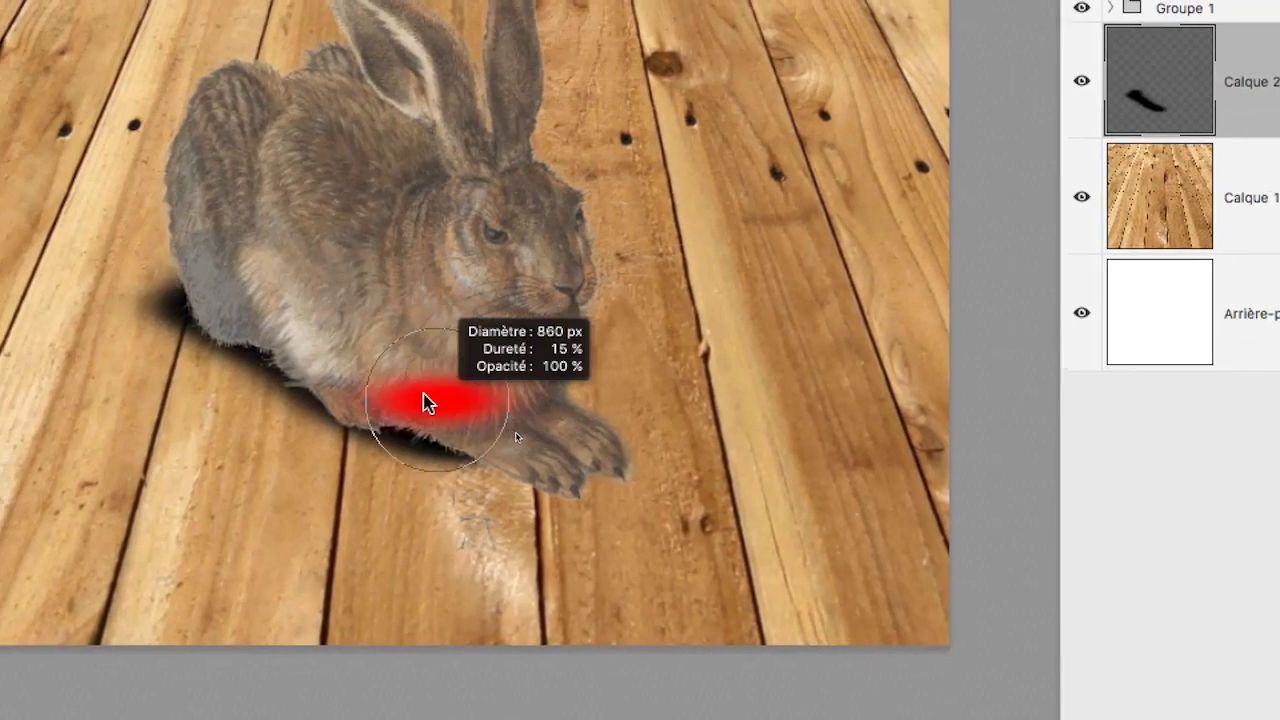
pyautogui.moveTo(425, 397)
pyautogui.mouseDown()
pyautogui.moveTo(471, 431)
pyautogui.moveTo(487, 426)
pyautogui.mouseUp()
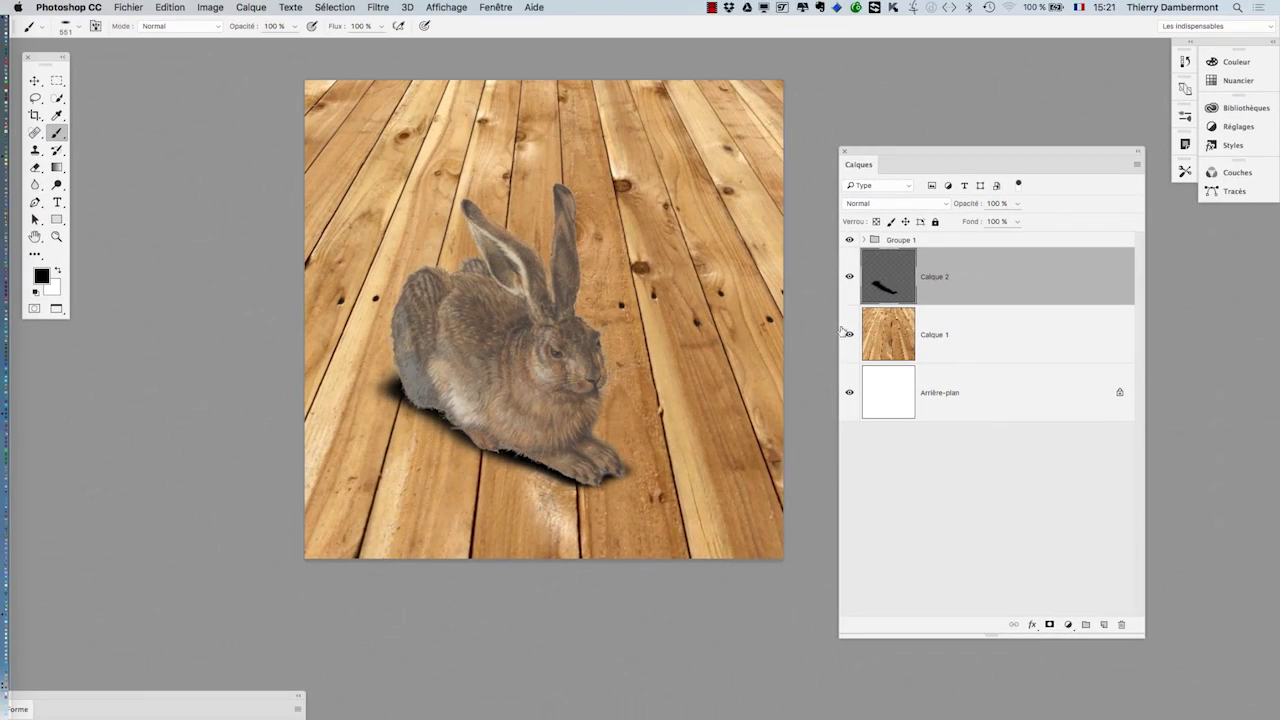
pyautogui.click(1015, 204)
pyautogui.moveTo(982, 222); pyautogui.dragTo(981, 222)
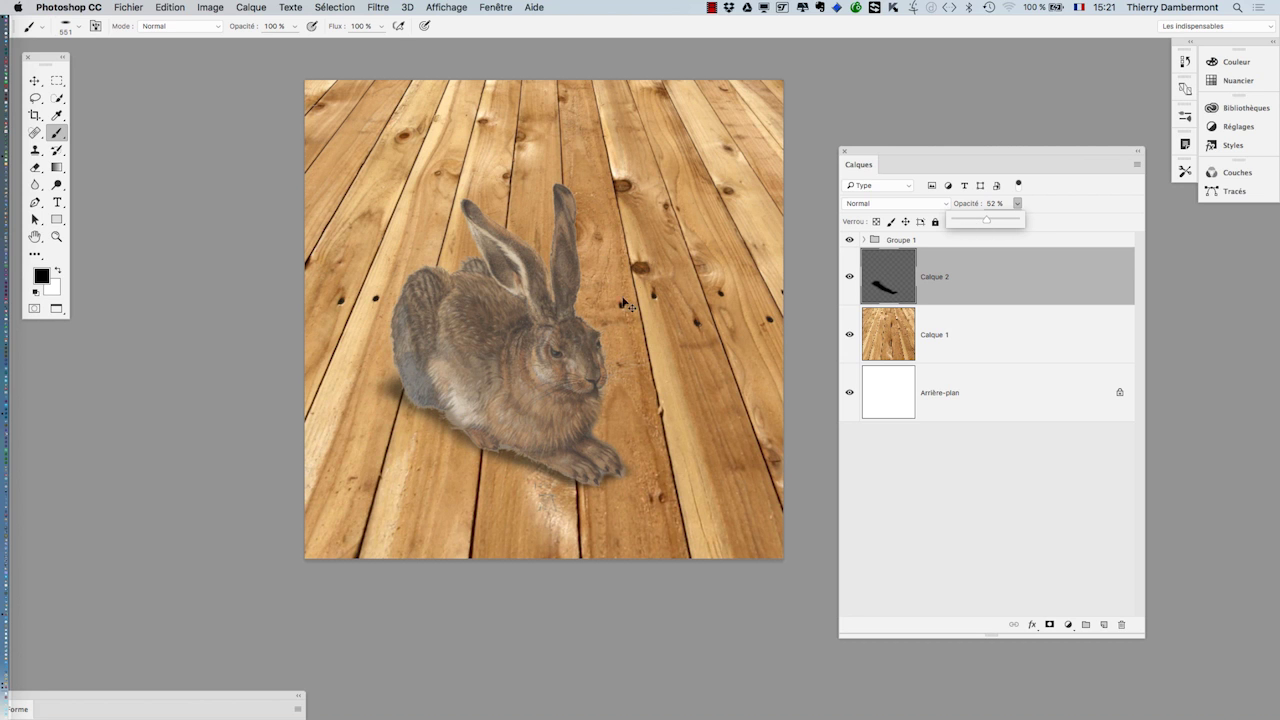
# - Distort the Calque 2 shadow with Free Transform, moving its upper-left corner slightly inward and its lower-right corner slightly outward
pyautogui.press('super+t')
pyautogui.scroll(3, 410, 472)
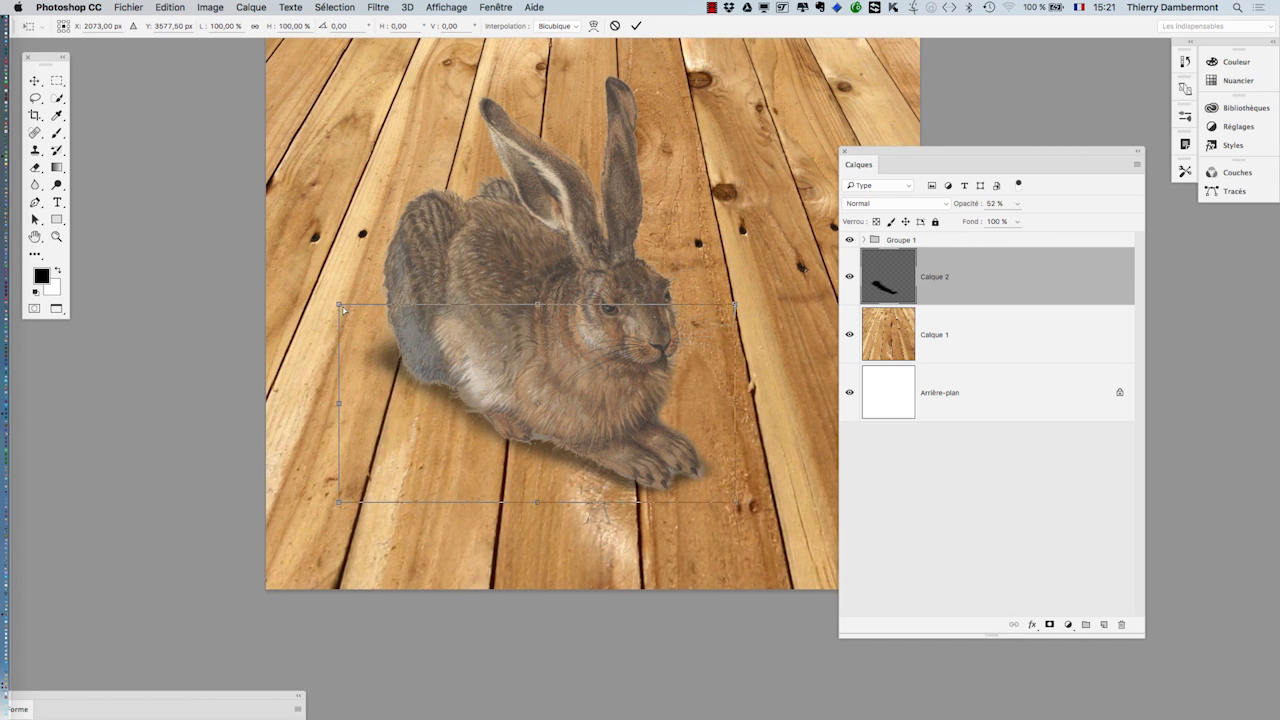
pyautogui.moveTo(342, 310)
pyautogui.mouseDown()
pyautogui.moveTo(403, 354)
pyautogui.moveTo(374, 314)
pyautogui.moveTo(361, 317)
pyautogui.mouseUp()
pyautogui.moveTo(737, 508)
pyautogui.mouseDown()
pyautogui.moveTo(758, 514)
pyautogui.moveTo(742, 522)
pyautogui.moveTo(748, 496)
pyautogui.moveTo(723, 504)
pyautogui.moveTo(745, 508)
pyautogui.mouseUp()
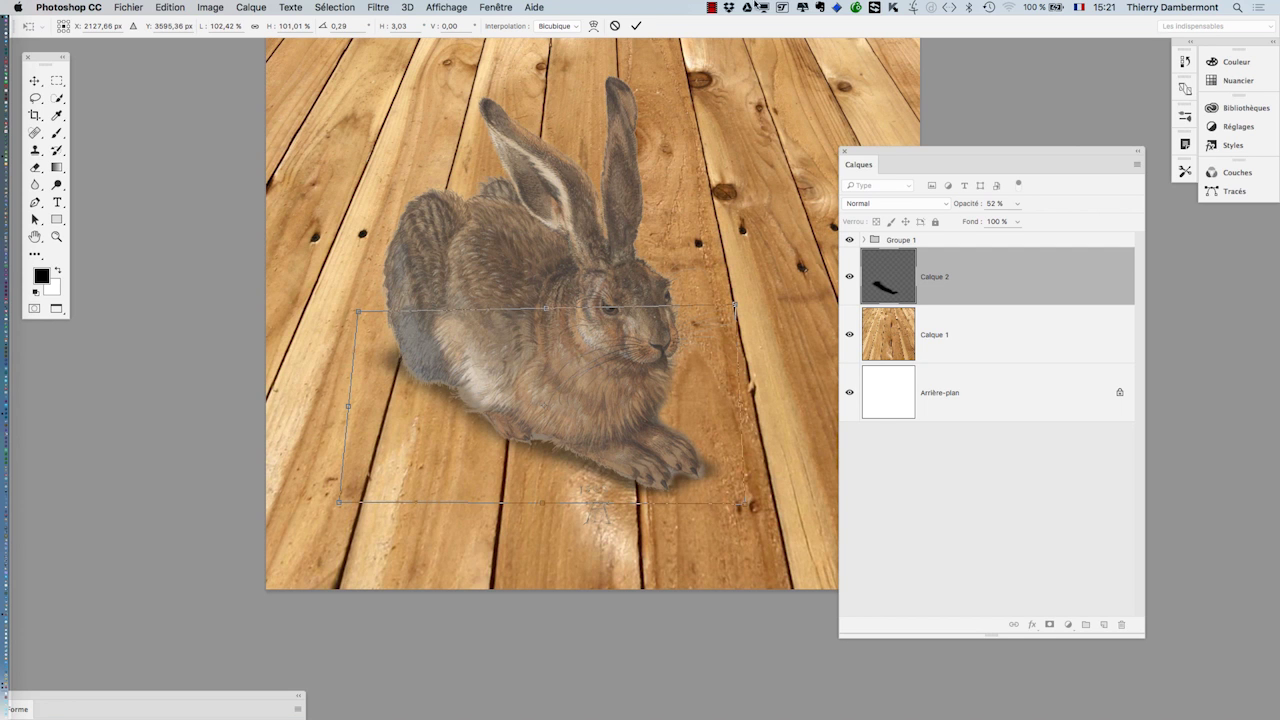
pyautogui.click(636, 26)
# - Brush additional shadow on the floor behind the hare's rump on the Calque 2 layer
pyautogui.press('super+plus')
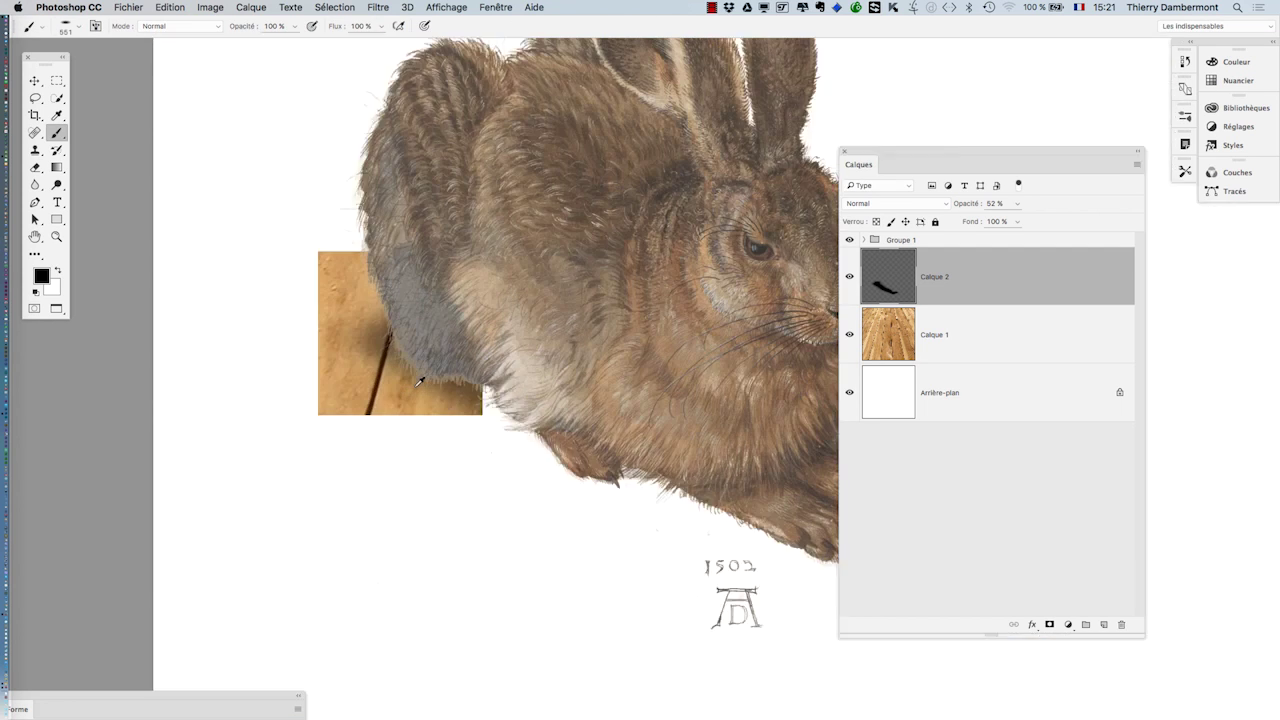
pyautogui.scroll(-1, 583, 430)
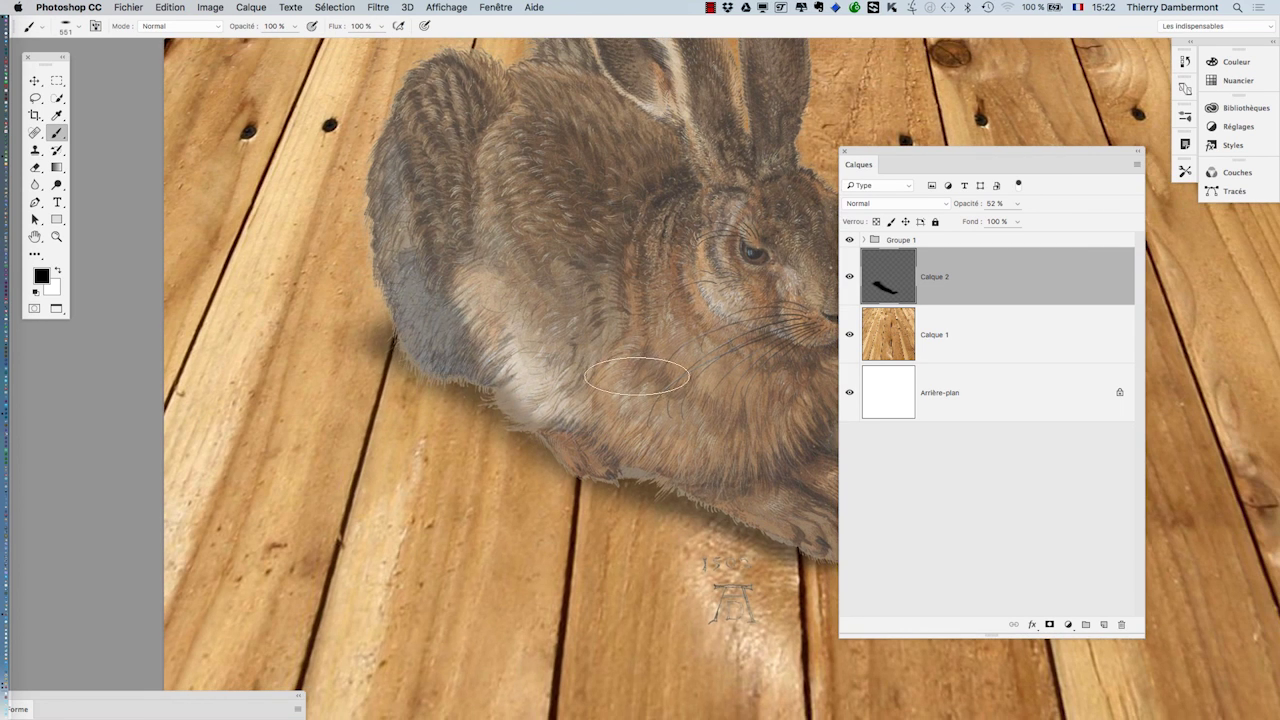
pyautogui.moveTo(405, 316)
pyautogui.mouseDown()
pyautogui.moveTo(391, 263)
pyautogui.moveTo(427, 200)
pyautogui.moveTo(420, 246)
pyautogui.moveTo(394, 245)
pyautogui.moveTo(385, 200)
pyautogui.moveTo(353, 296)
pyautogui.moveTo(268, 244)
pyautogui.moveTo(260, 321)
pyautogui.moveTo(414, 348)
pyautogui.mouseUp()
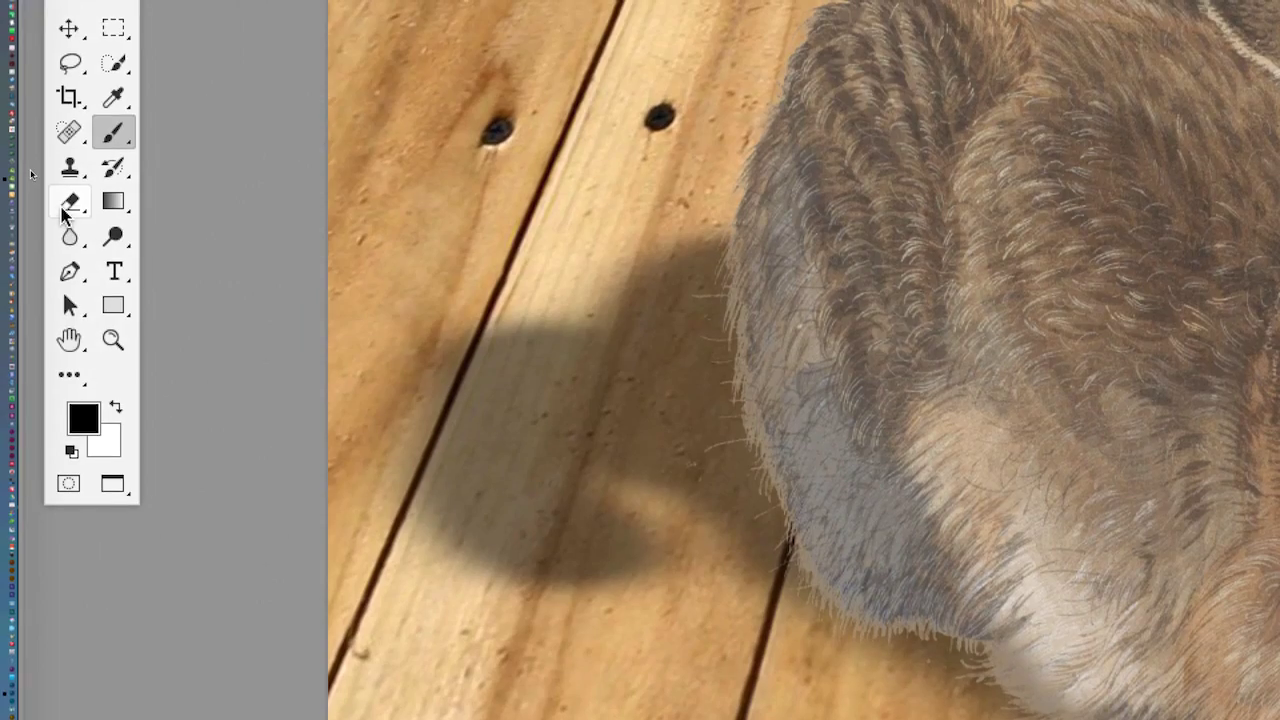
# - Erase the excess shadow behind the hare's rump with a soft 595 px eraser, leaving a narrow soft edge along the body
pyautogui.click(35, 95)
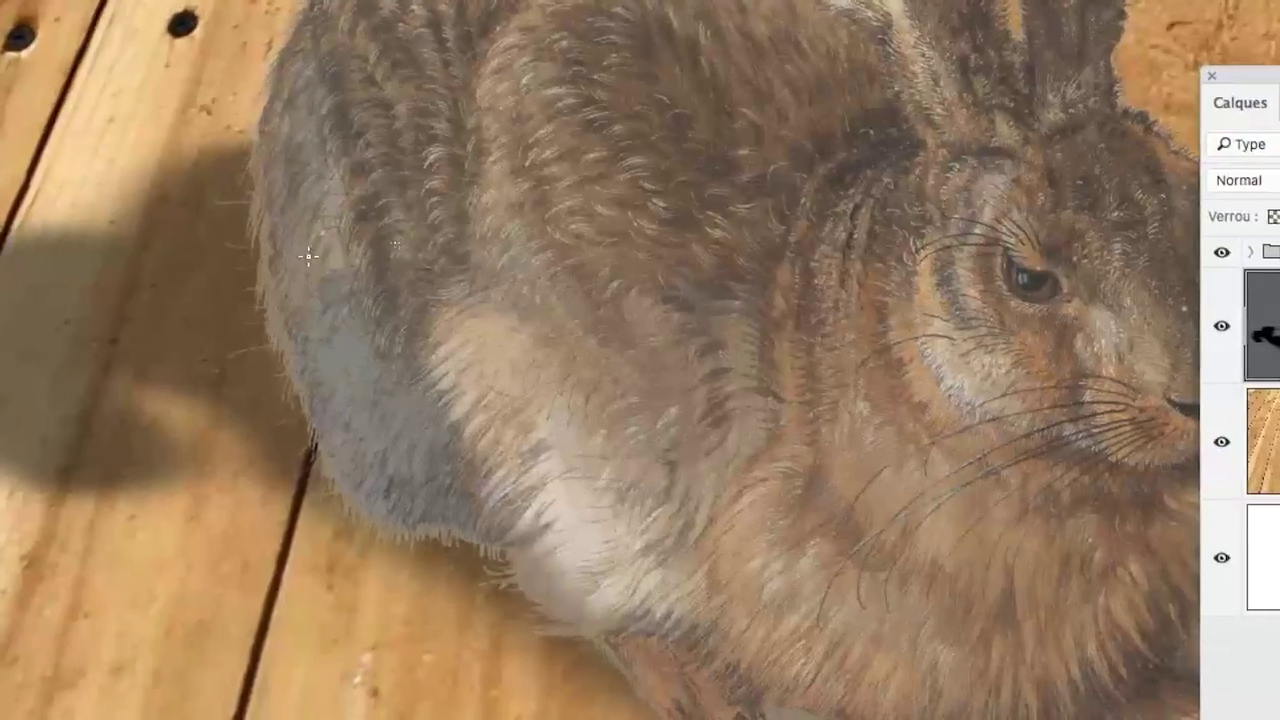
pyautogui.moveTo(794, 356); pyautogui.dragTo(922, 367)
pyautogui.moveTo(360, 268)
pyautogui.mouseDown()
pyautogui.moveTo(357, 432)
pyautogui.moveTo(356, 0)
pyautogui.mouseUp()
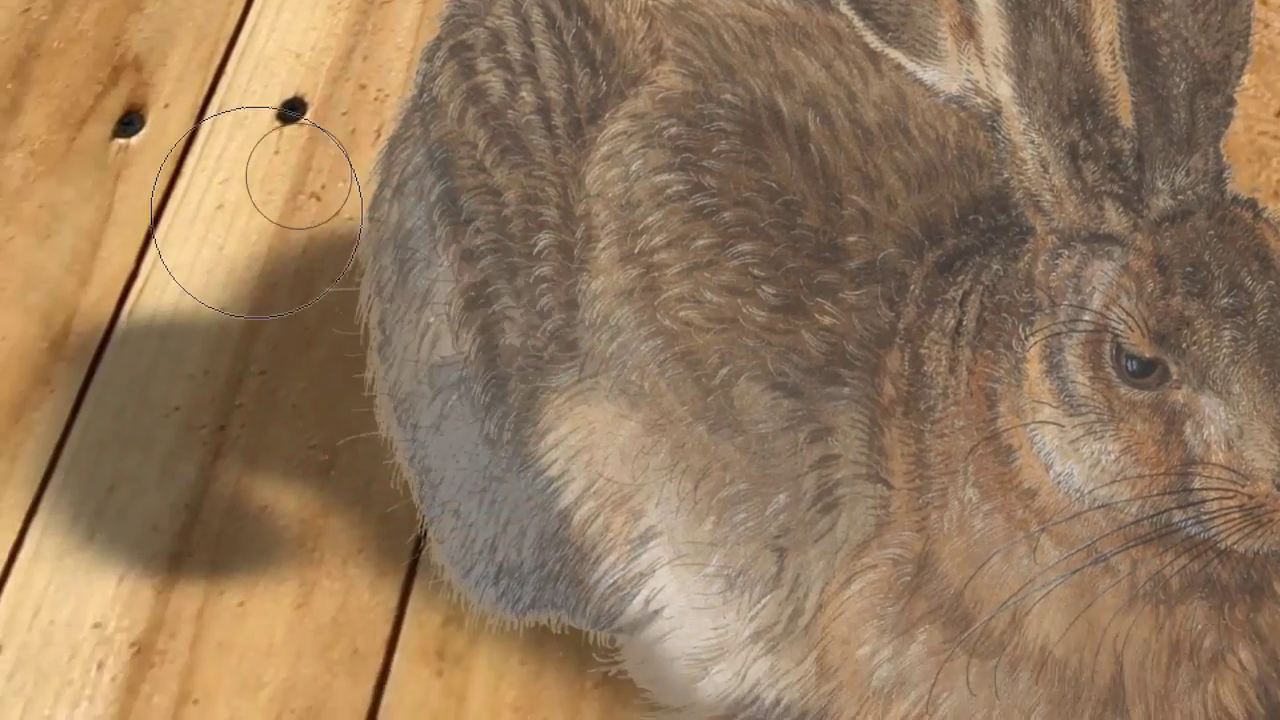
pyautogui.moveTo(61, 332)
pyautogui.mouseDown()
pyautogui.moveTo(0, 509)
pyautogui.moveTo(0, 424)
pyautogui.moveTo(20, 689)
pyautogui.mouseUp()
pyautogui.moveTo(242, 338)
pyautogui.mouseDown()
pyautogui.moveTo(207, 237)
pyautogui.moveTo(217, 61)
pyautogui.moveTo(269, 0)
pyautogui.moveTo(179, 171)
pyautogui.mouseUp()
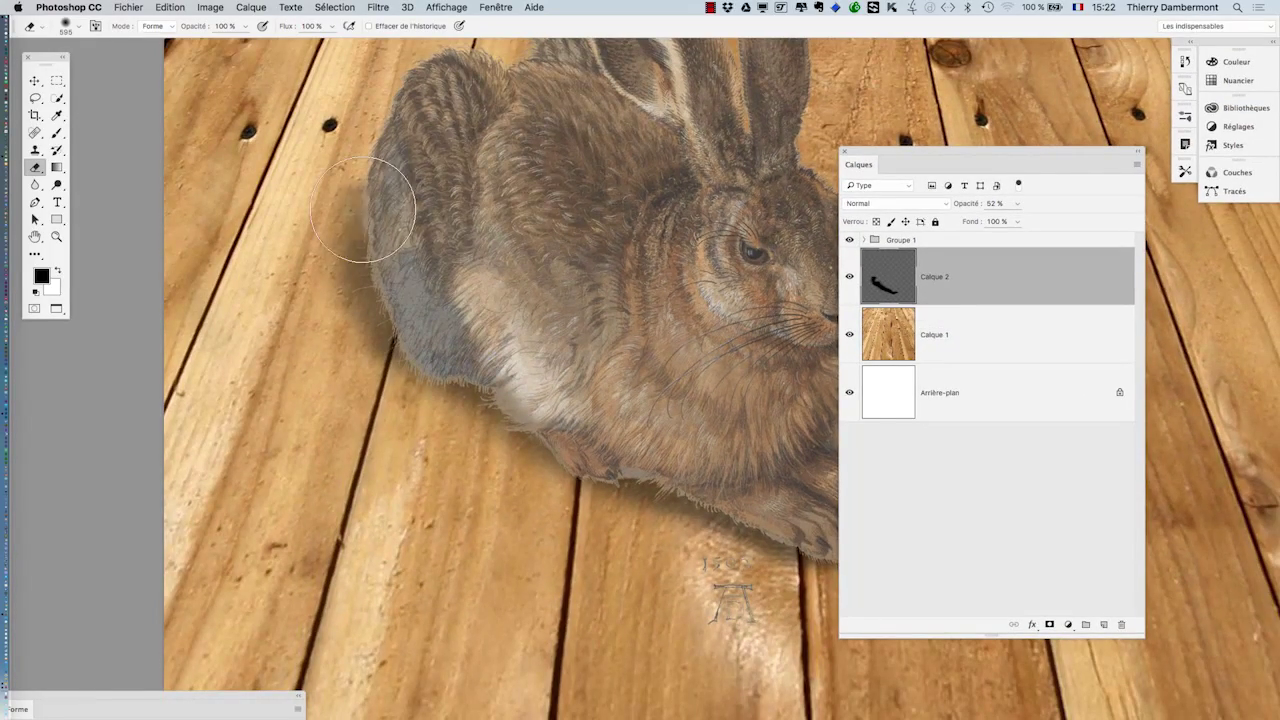
pyautogui.moveTo(363, 210); pyautogui.dragTo(343, 228)
# - Set the opacity of the Calque 2 shadow layer to 65%
pyautogui.press('super+minus')
pyautogui.press('super+minus')
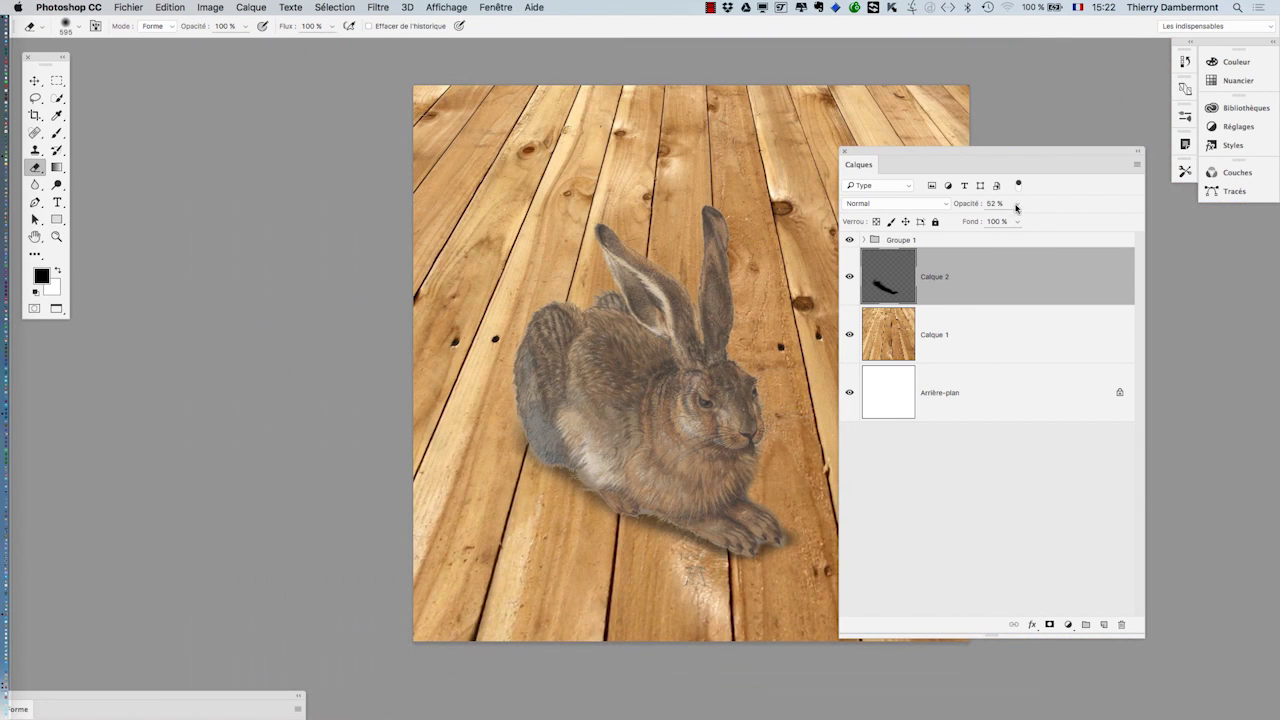
pyautogui.click(1017, 205)
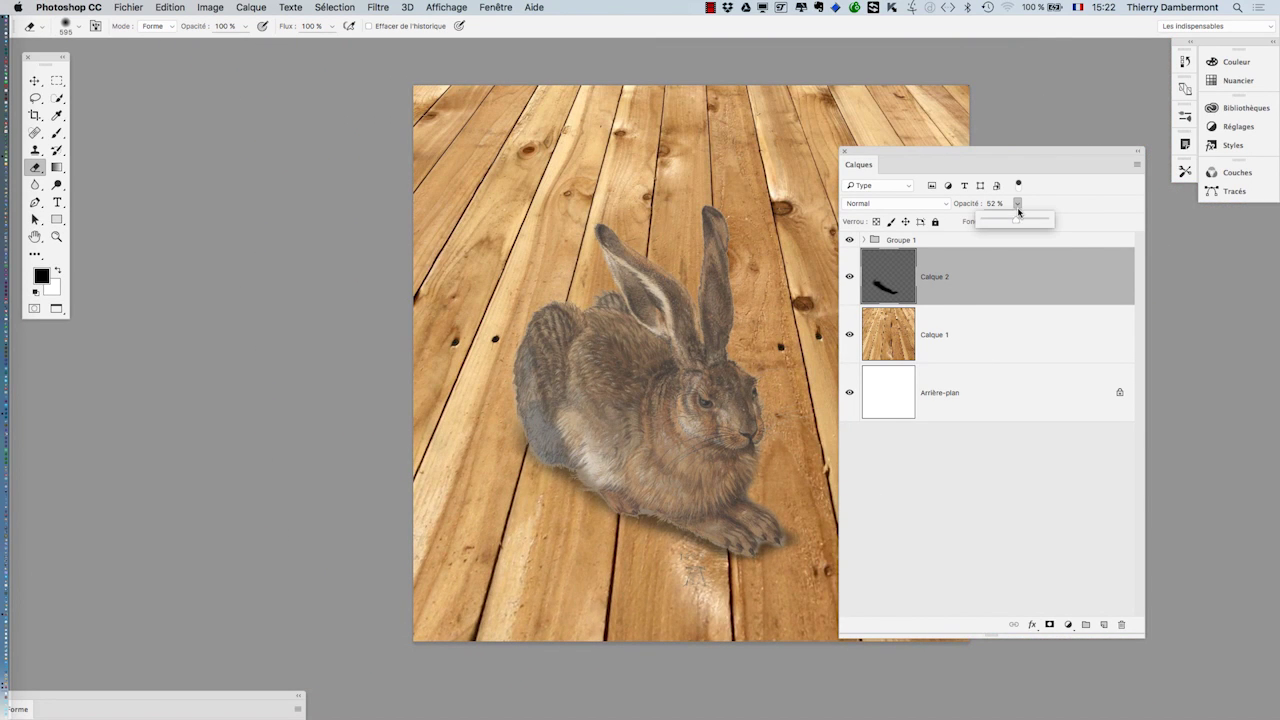
pyautogui.moveTo(1024, 220); pyautogui.dragTo(1024, 220)
# - Compare the whole composition with and without the Calque 2 shadow, and select the hare's Groupe 1
pyautogui.moveTo(543, 420); pyautogui.dragTo(451, 337)
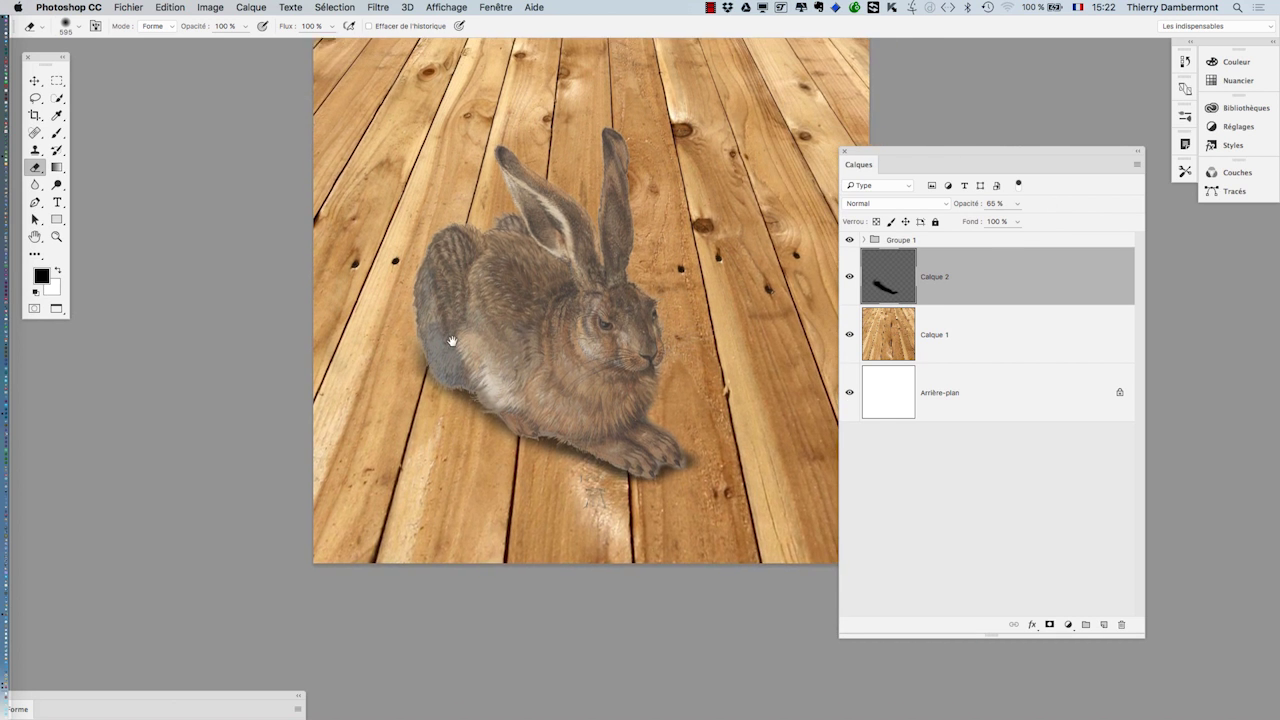
pyautogui.keyDown('alt'); pyautogui.click(630, 430); pyautogui.keyUp('alt')
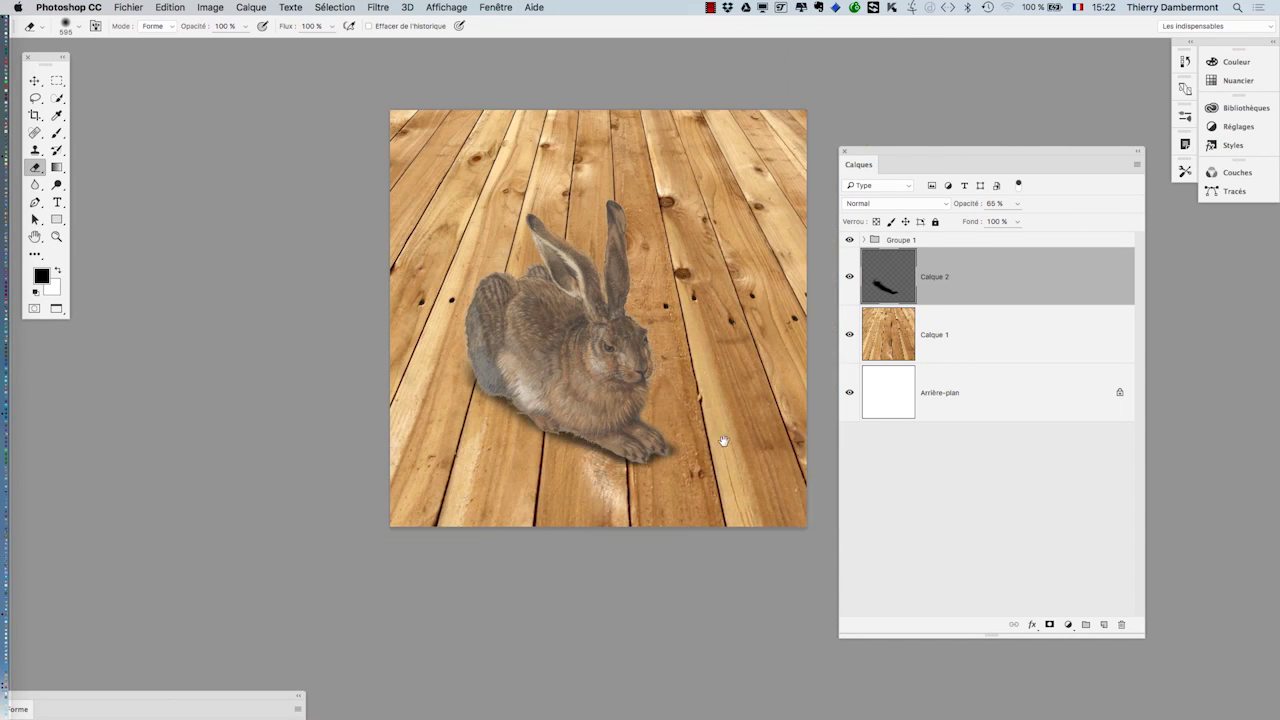
pyautogui.moveTo(724, 441); pyautogui.dragTo(586, 454)
pyautogui.keyDown('super'); pyautogui.click(513, 479); pyautogui.keyUp('super')
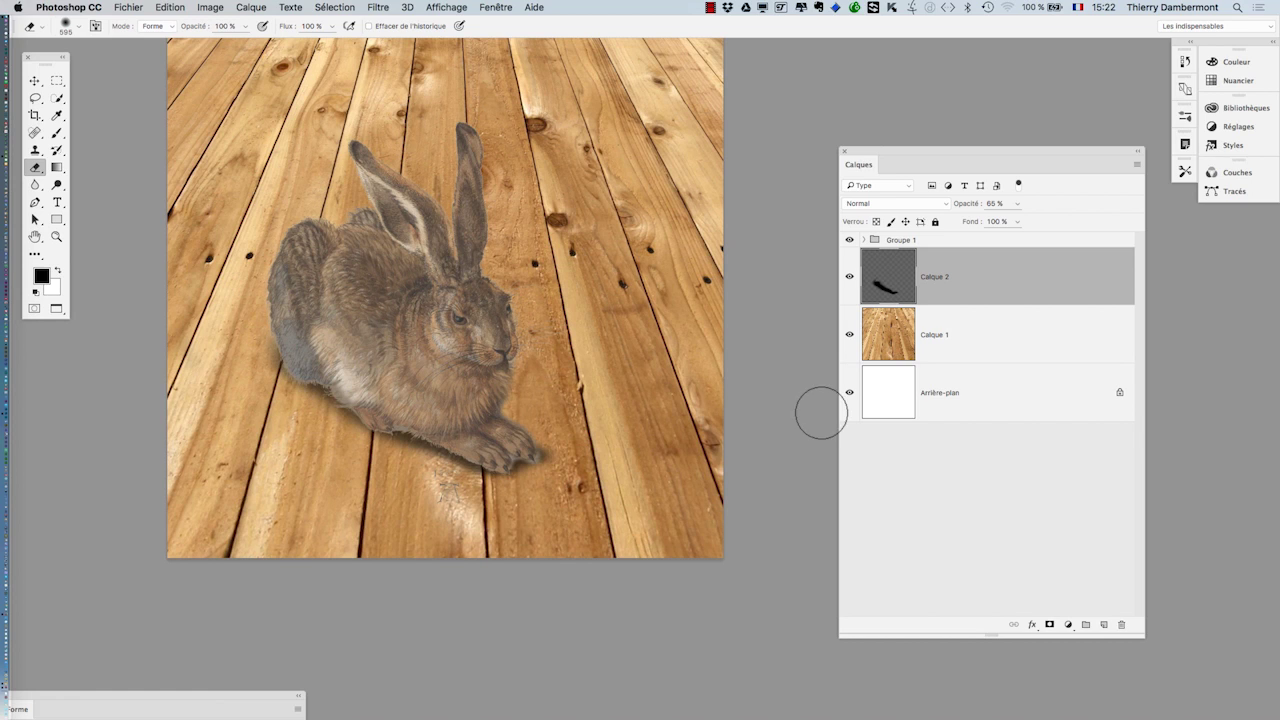
pyautogui.click(849, 278)
pyautogui.click(849, 278)
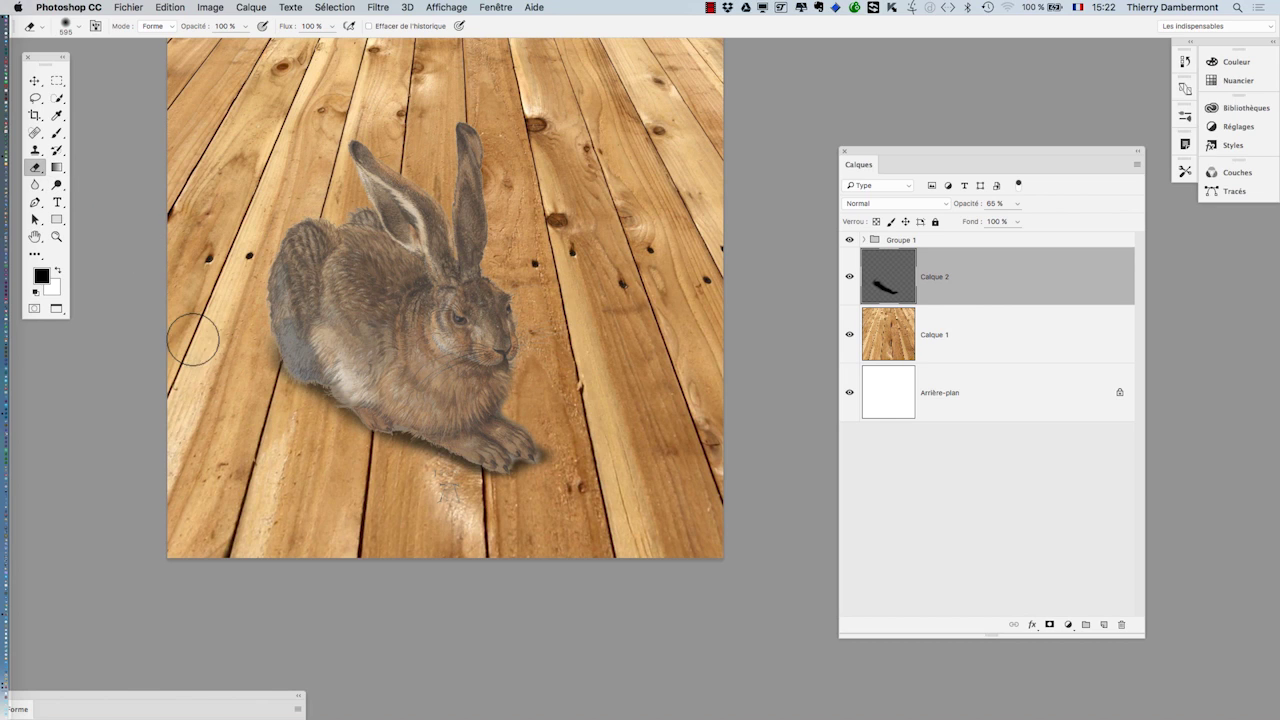
pyautogui.click(919, 246)
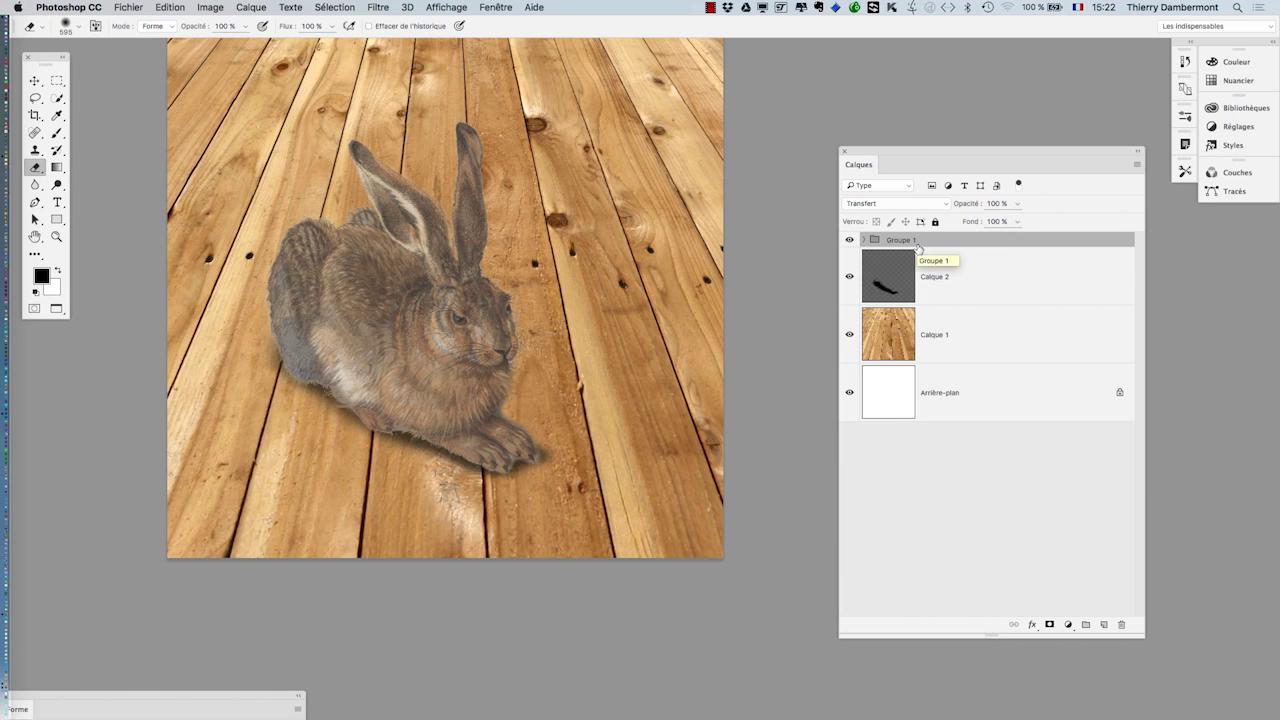
pyautogui.click(849, 279)
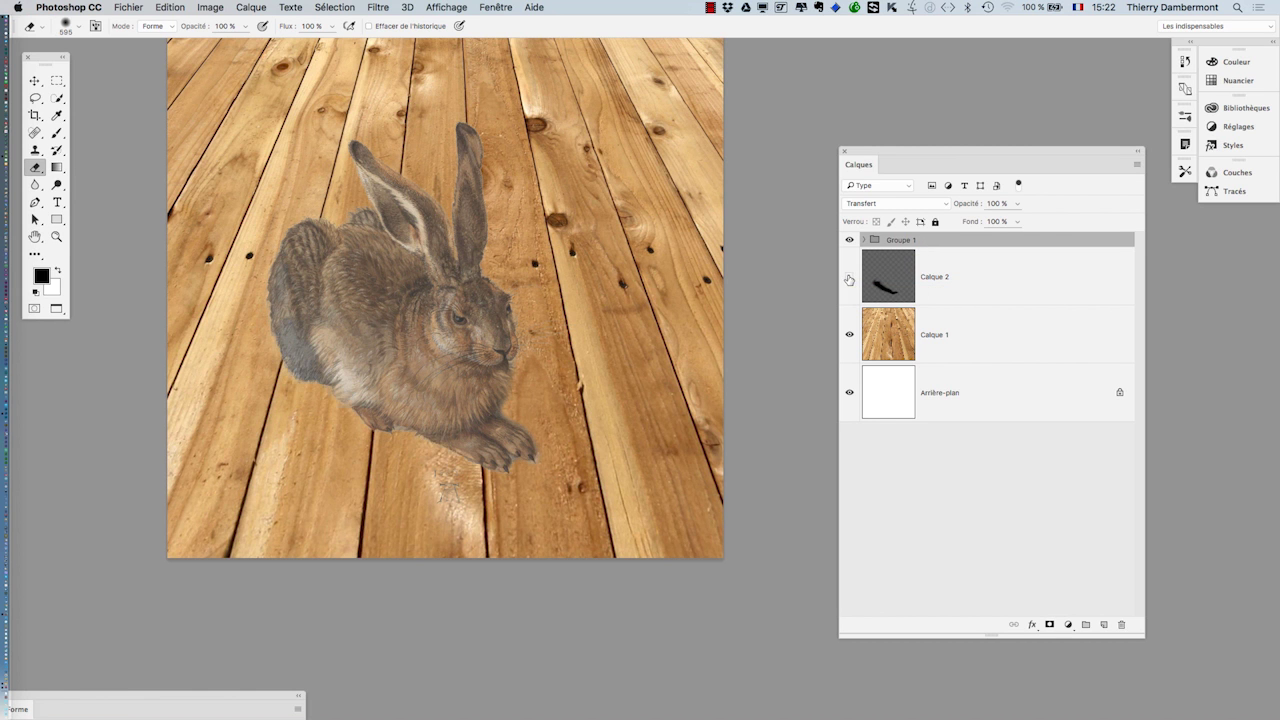
pyautogui.click(849, 279)
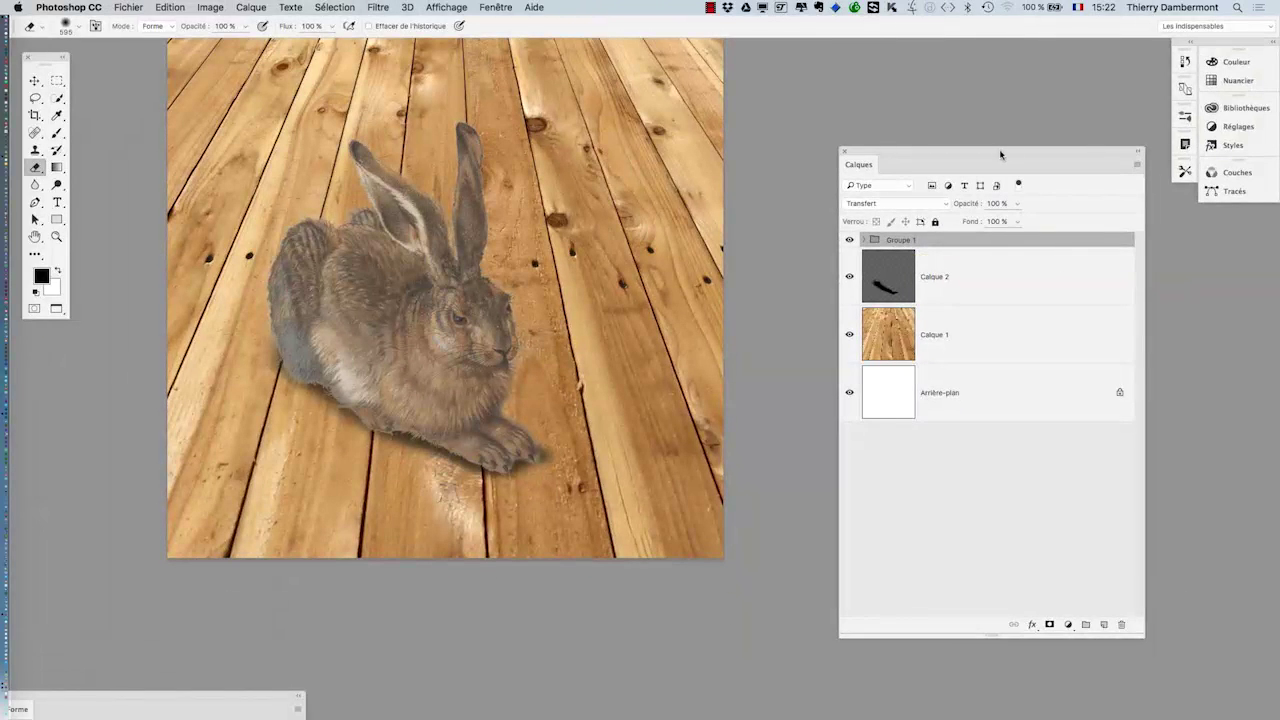
# - Move the Layers panel closer to the canvas and add a Curves adjustment layer above Groupe 1
pyautogui.moveTo(1000, 154); pyautogui.dragTo(926, 45)
pyautogui.click(995, 521)
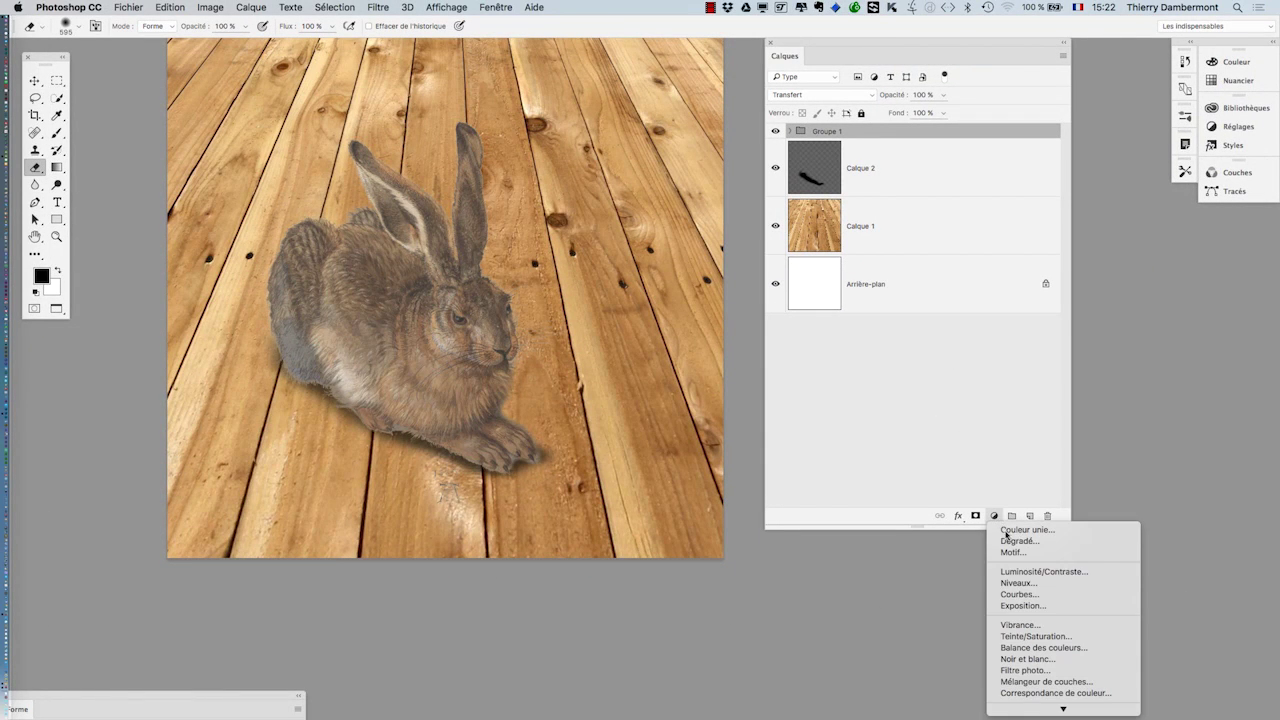
pyautogui.click(1020, 591)
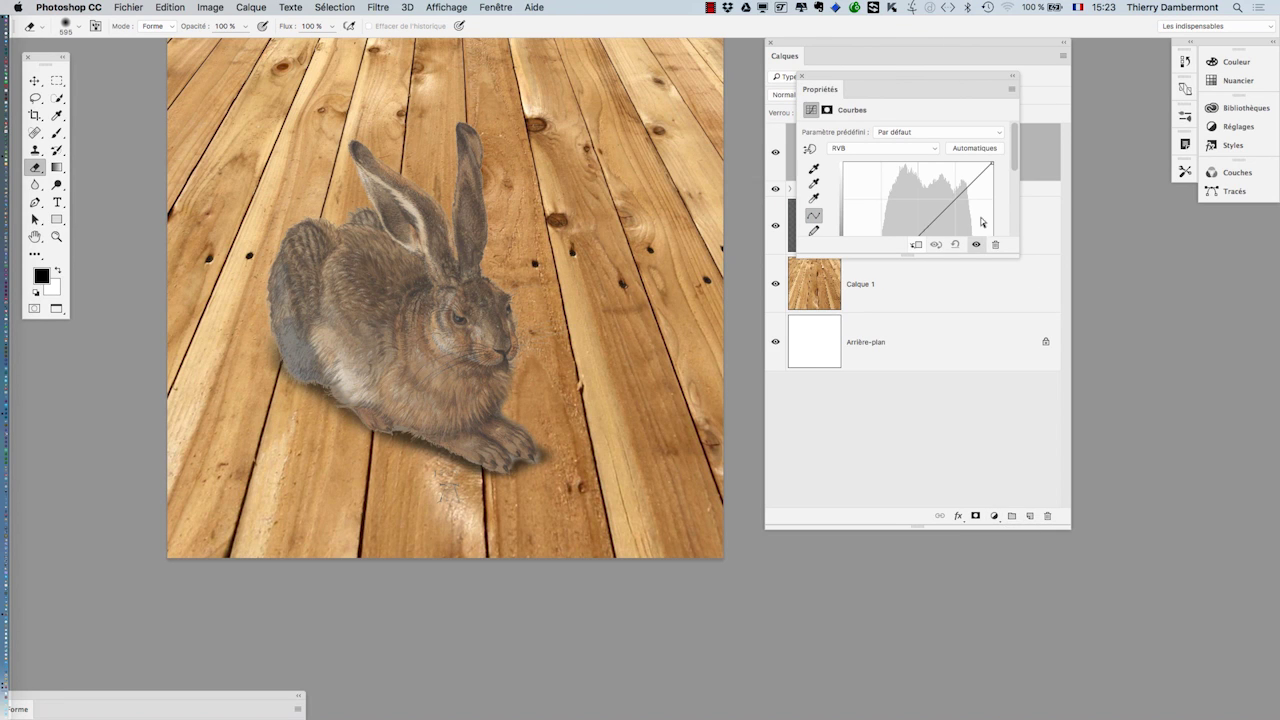
# - Enlarge the Curves properties to show the whole graph, and arrange them and the Layers panel clear of the hare
pyautogui.moveTo(821, 88); pyautogui.dragTo(503, 66)
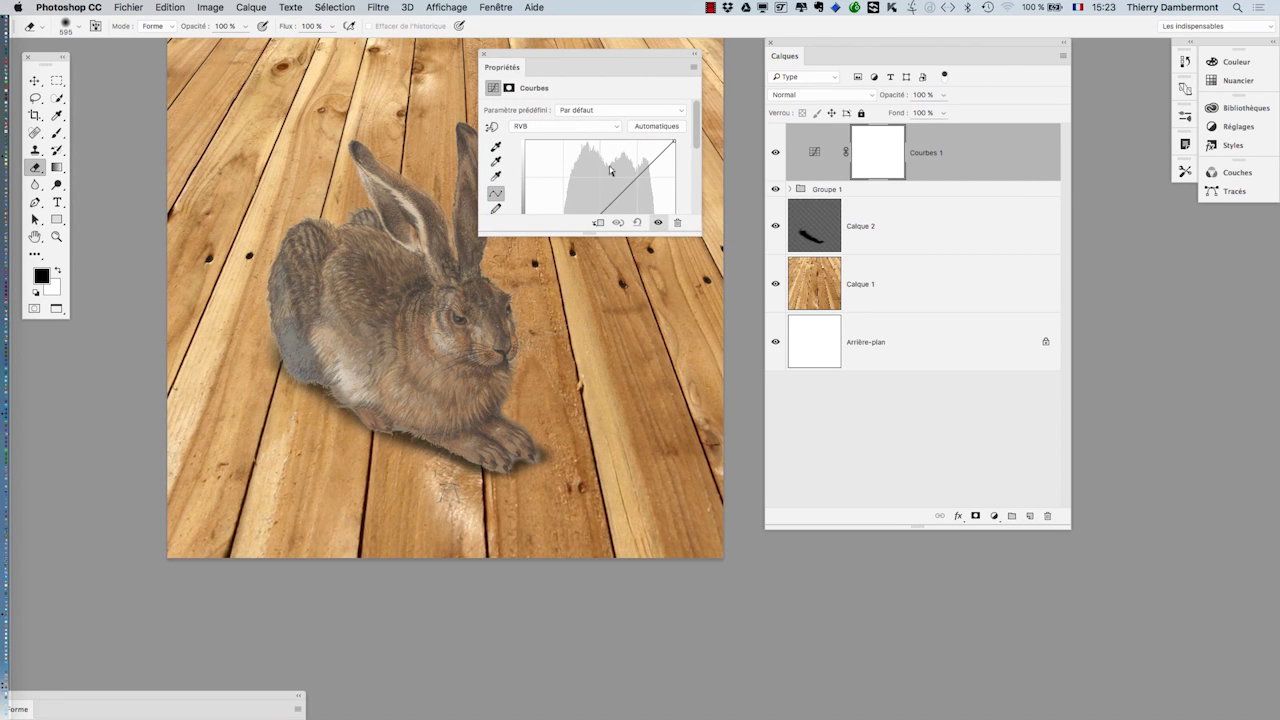
pyautogui.moveTo(690, 226); pyautogui.dragTo(749, 376)
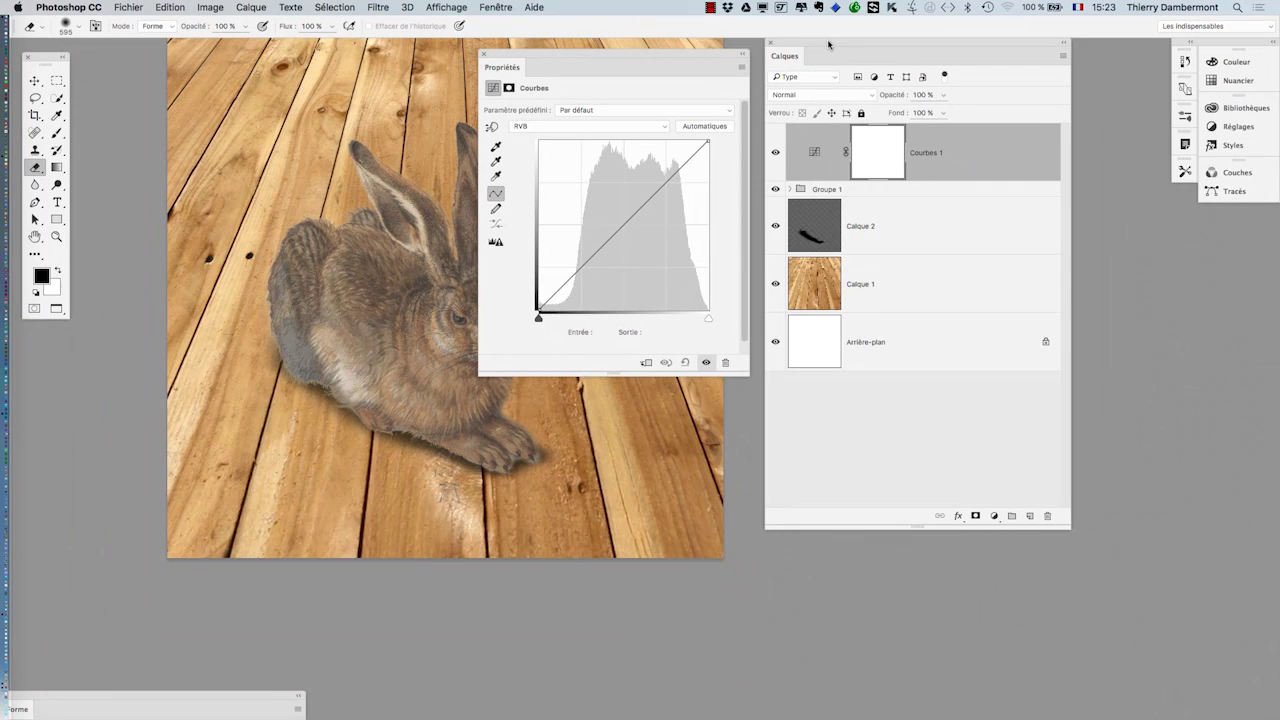
pyautogui.moveTo(828, 43); pyautogui.dragTo(1011, 68)
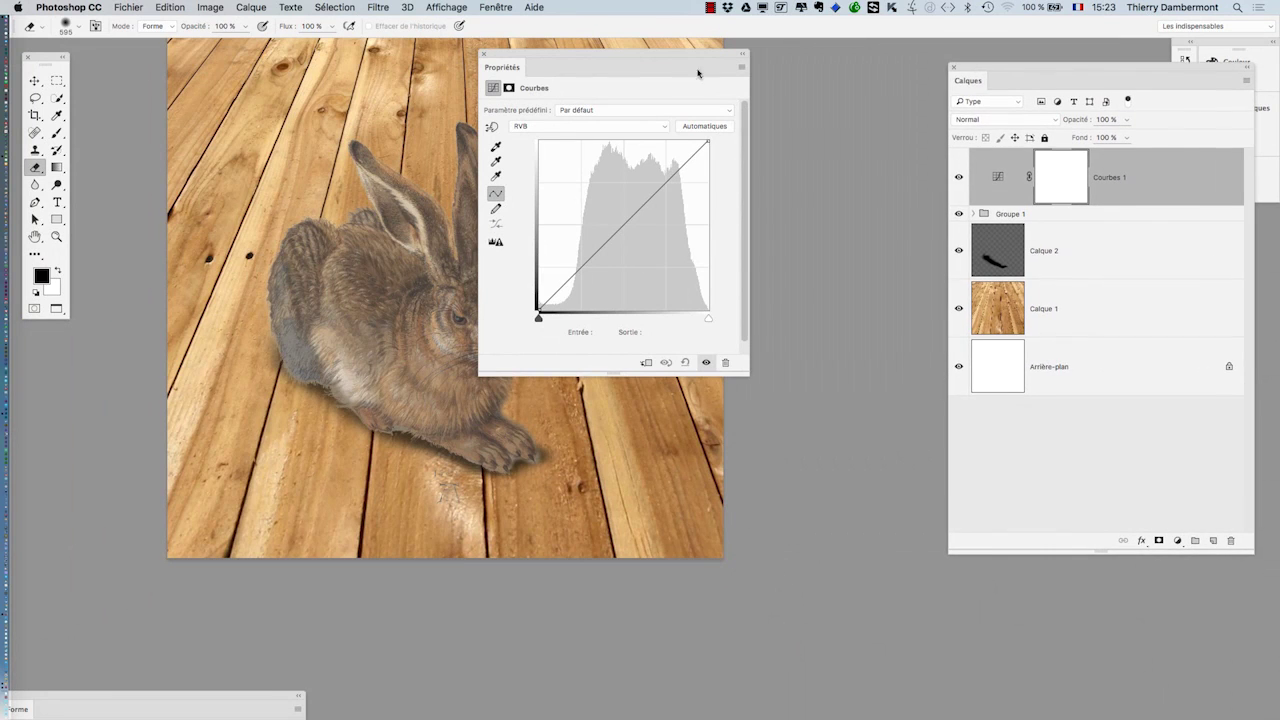
pyautogui.moveTo(660, 58); pyautogui.dragTo(929, 80)
# - Shape the Courbes 1 RGB curve into an S with lowered shadows and a highlight point at input 170, output 207
pyautogui.click(863, 266)
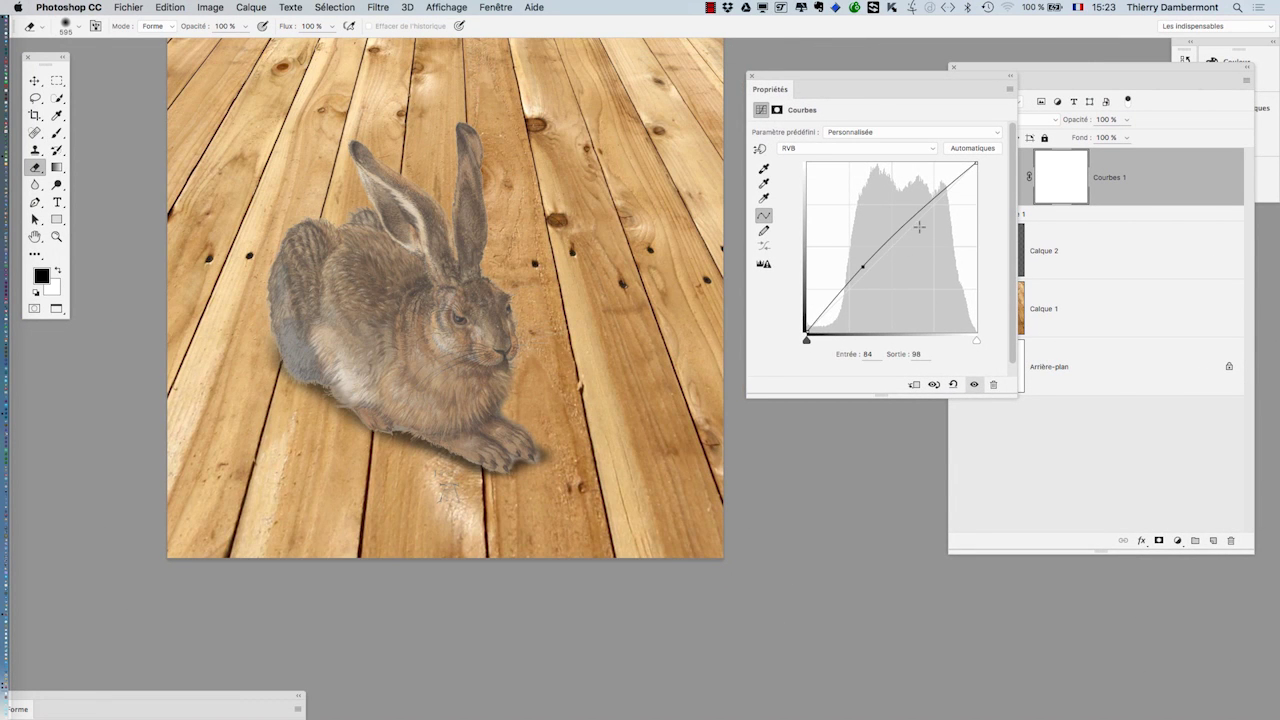
pyautogui.moveTo(918, 218); pyautogui.dragTo(916, 179)
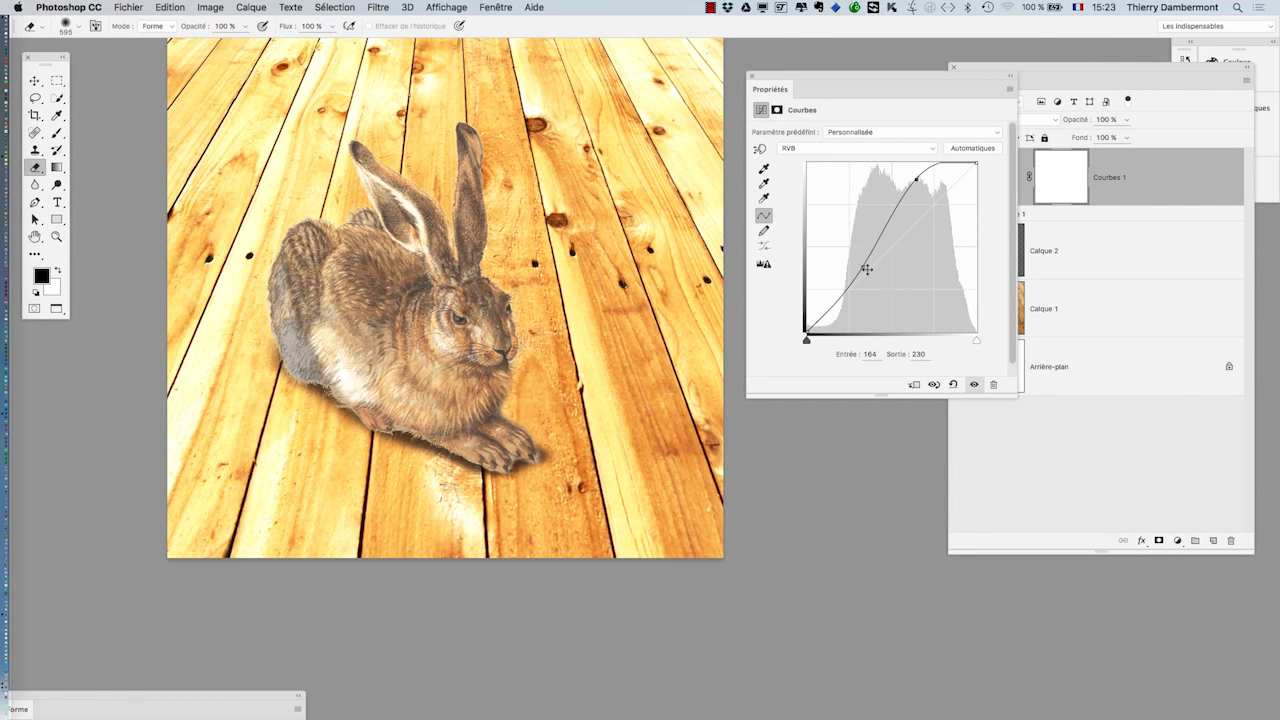
pyautogui.moveTo(866, 268); pyautogui.dragTo(864, 286)
pyautogui.moveTo(917, 180); pyautogui.dragTo(921, 193)
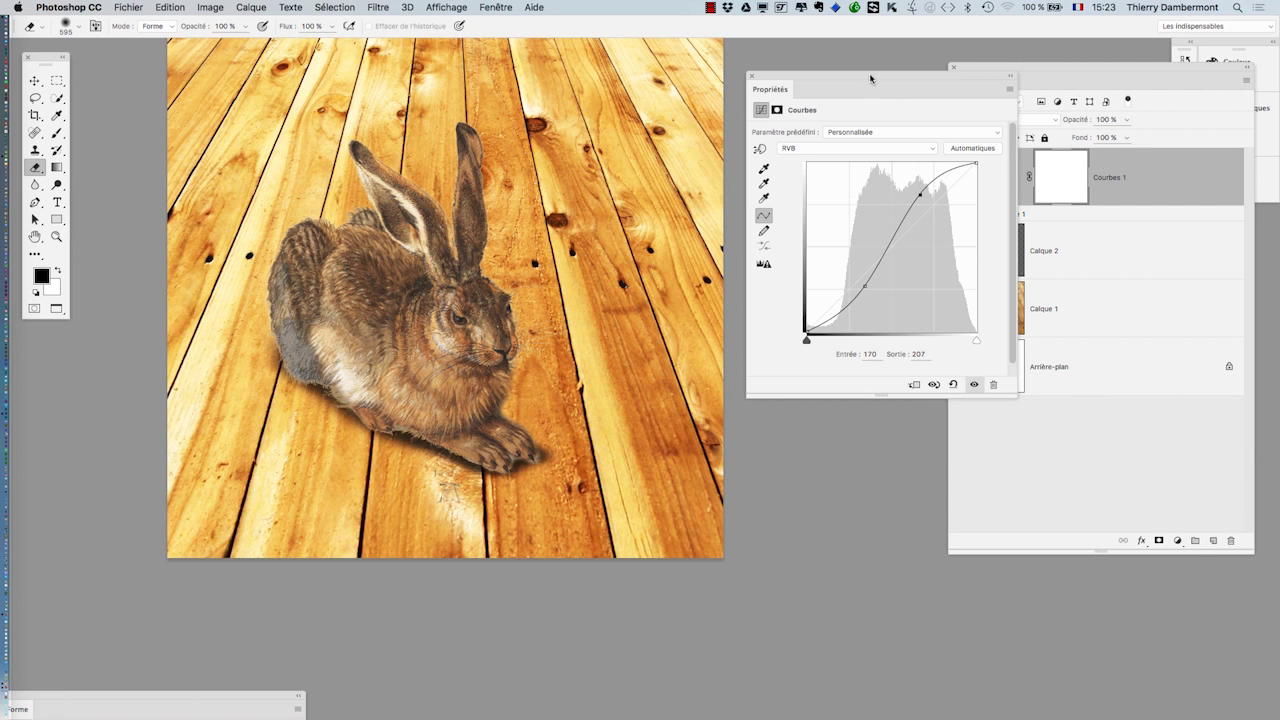
# - Clip Courbes 1 to Groupe 1 and refine its four-point contrast curve, with the upper midtone point at input 179, output 185
pyautogui.moveTo(870, 78); pyautogui.dragTo(764, 56)
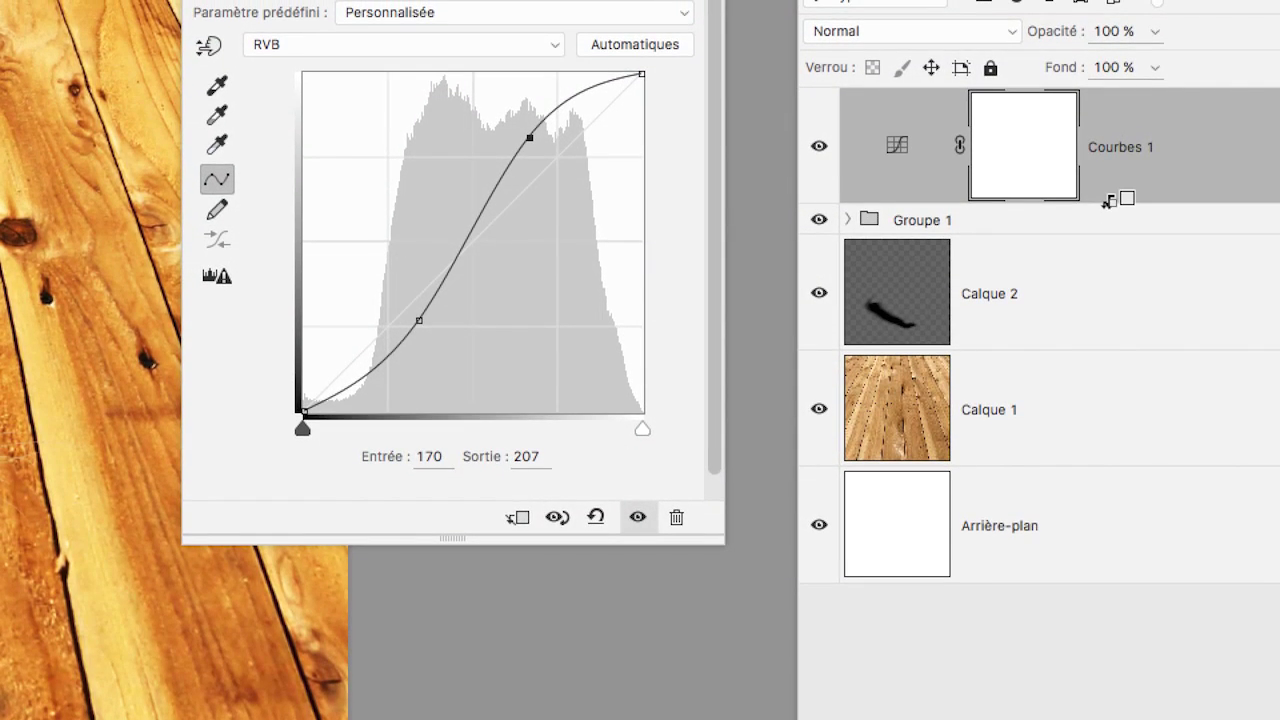
pyautogui.keyDown('alt'); pyautogui.click(1108, 200); pyautogui.keyUp('alt')
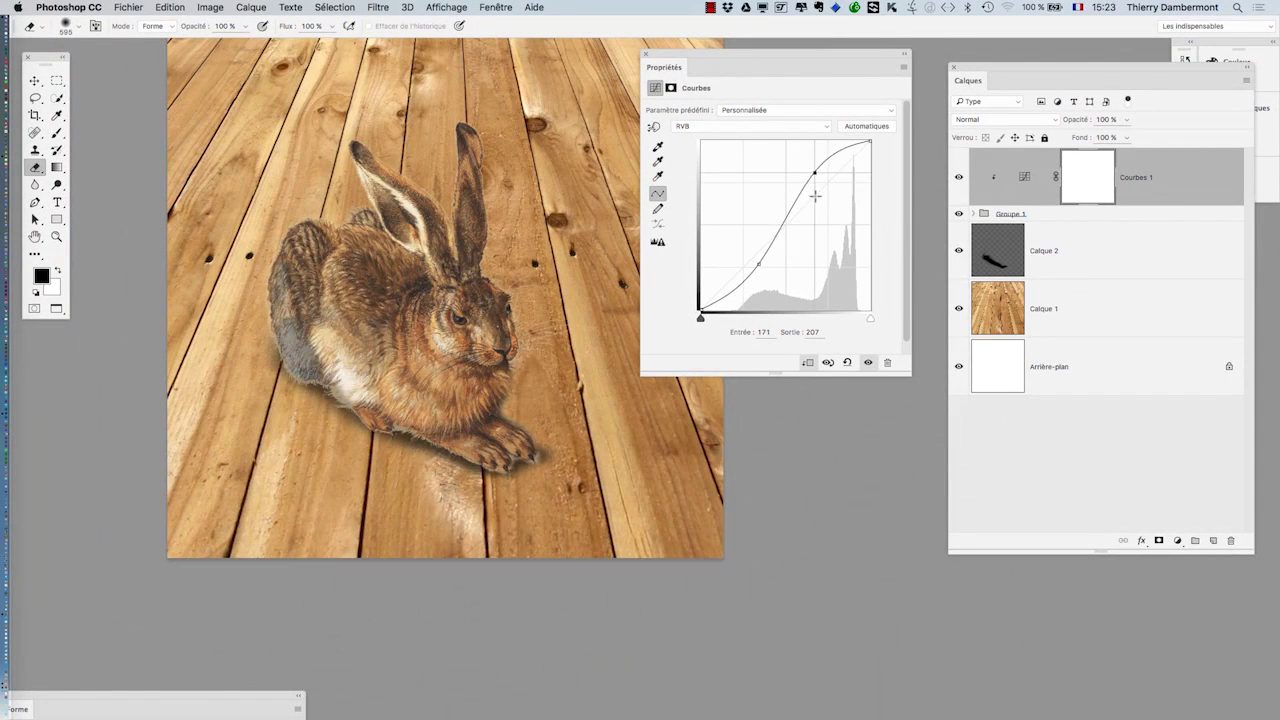
pyautogui.moveTo(815, 196); pyautogui.dragTo(817, 184)
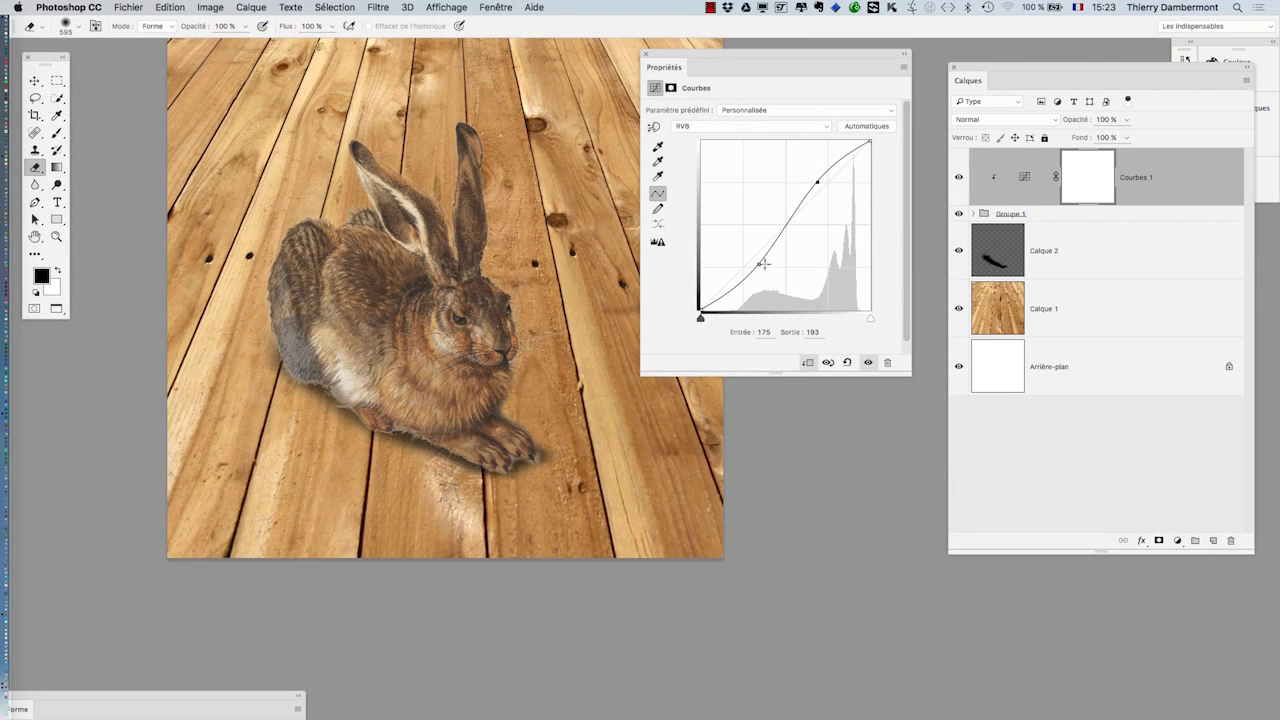
pyautogui.moveTo(756, 248); pyautogui.dragTo(740, 278)
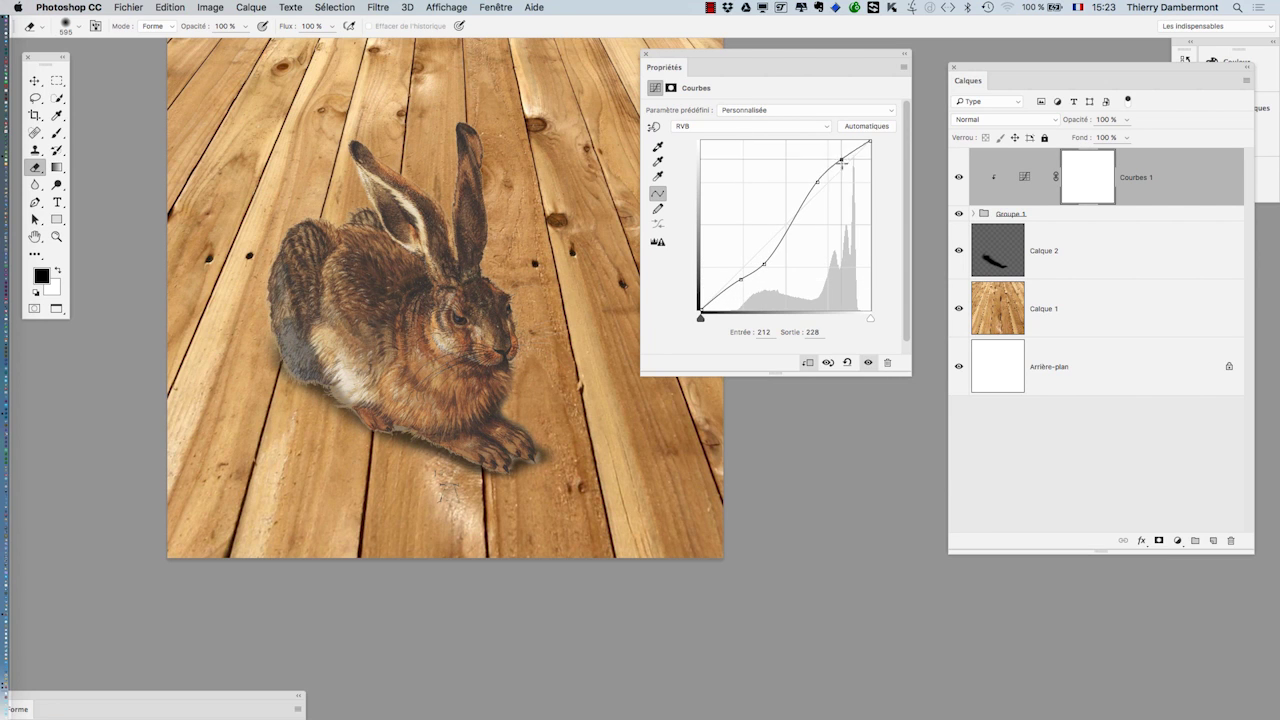
pyautogui.moveTo(841, 163); pyautogui.dragTo(819, 186)
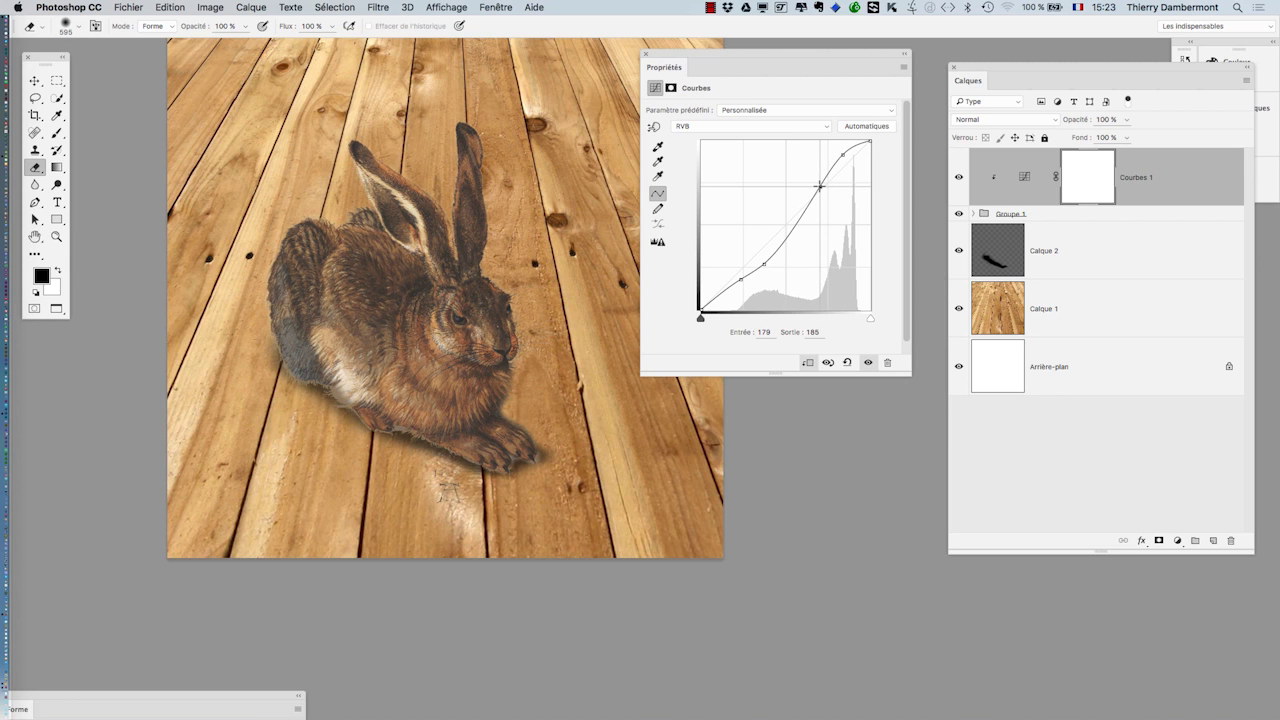
# - Add a Curves adjustment layer named Courbes 2 directly above the wooden floor layer Calque 1
pyautogui.click(1052, 316)
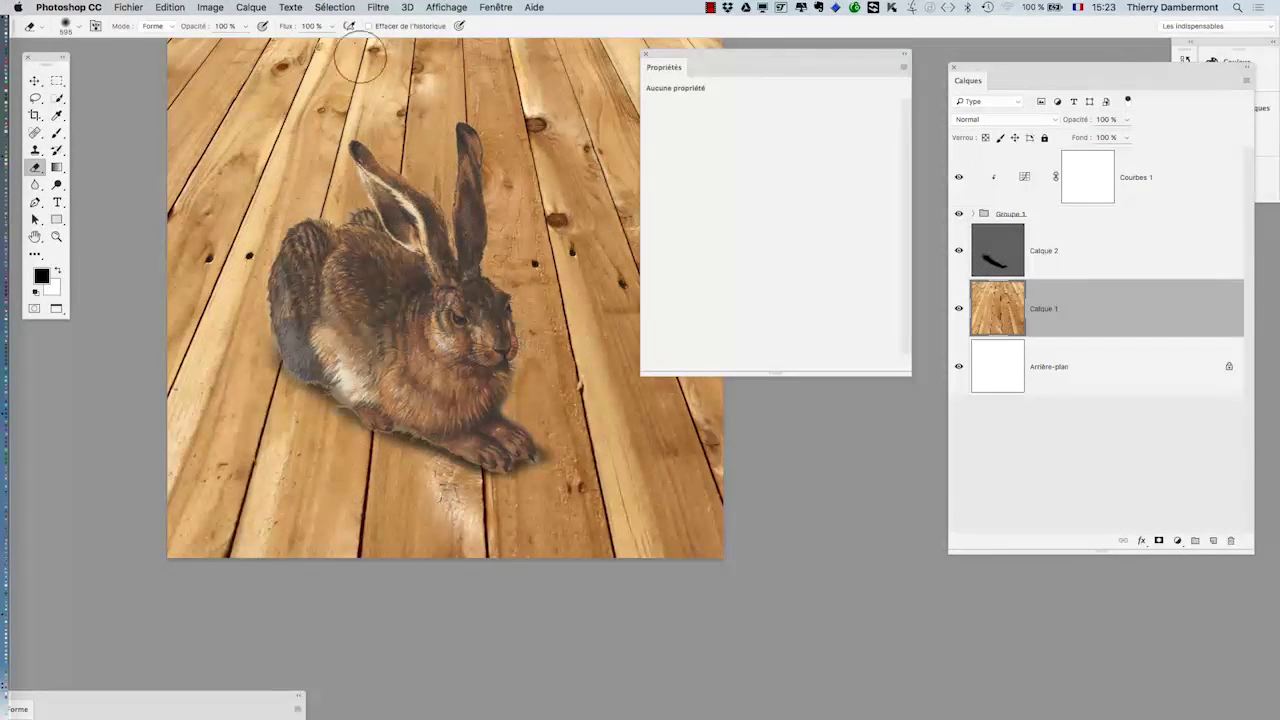
pyautogui.click(251, 7)
pyautogui.moveTo(420, 174)
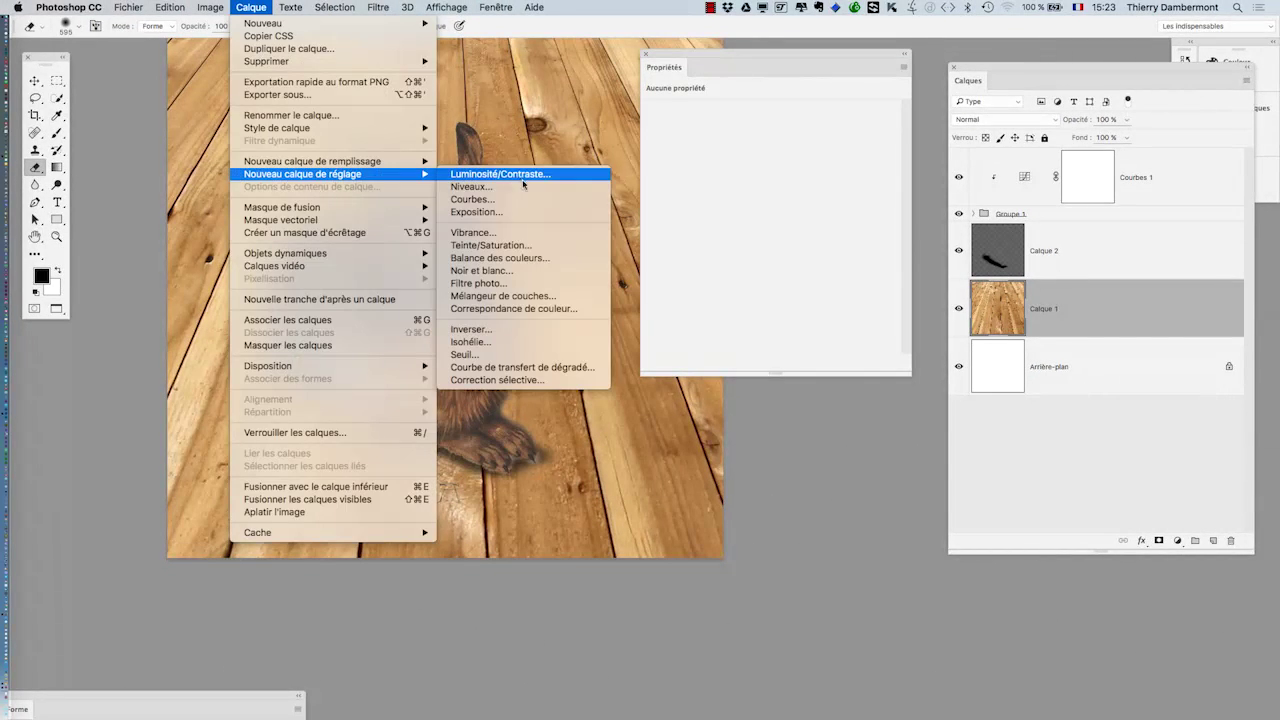
pyautogui.click(490, 199)
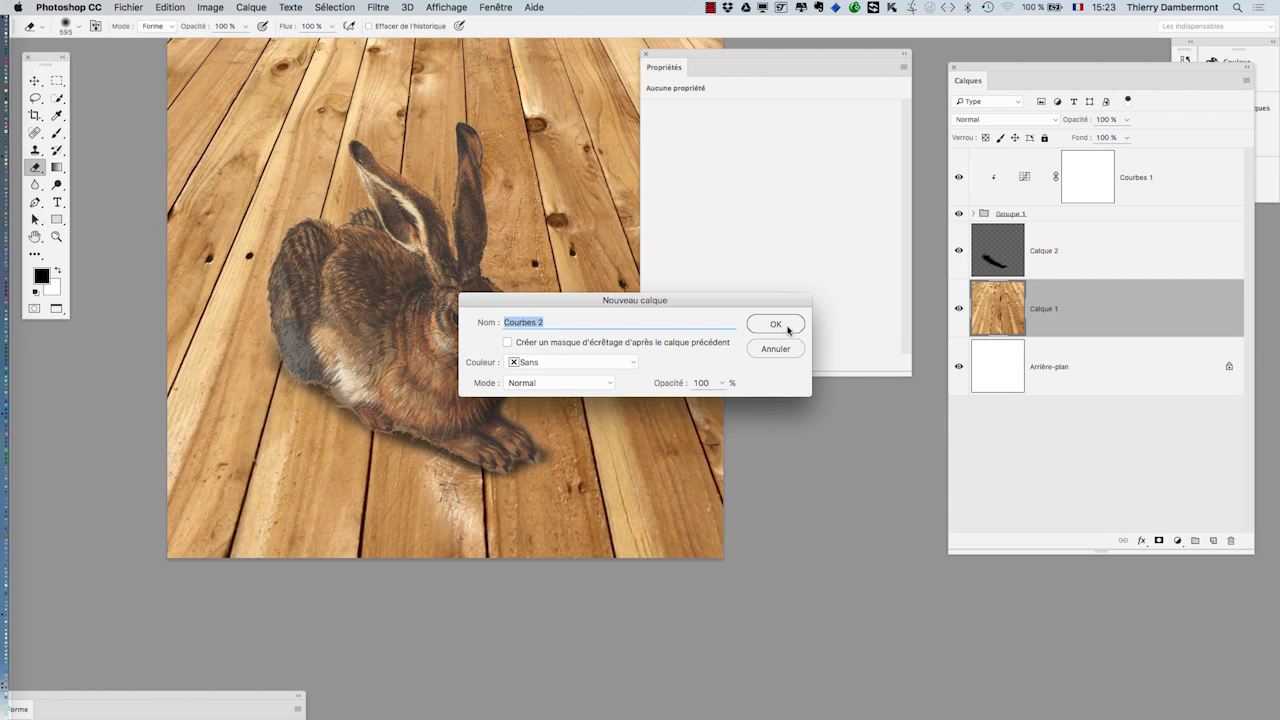
pyautogui.click(786, 325)
# - Darken the floor with the Courbes 2 curve, moving input 96 to output 81 and input 192 to output 170
pyautogui.moveTo(769, 243); pyautogui.dragTo(765, 250)
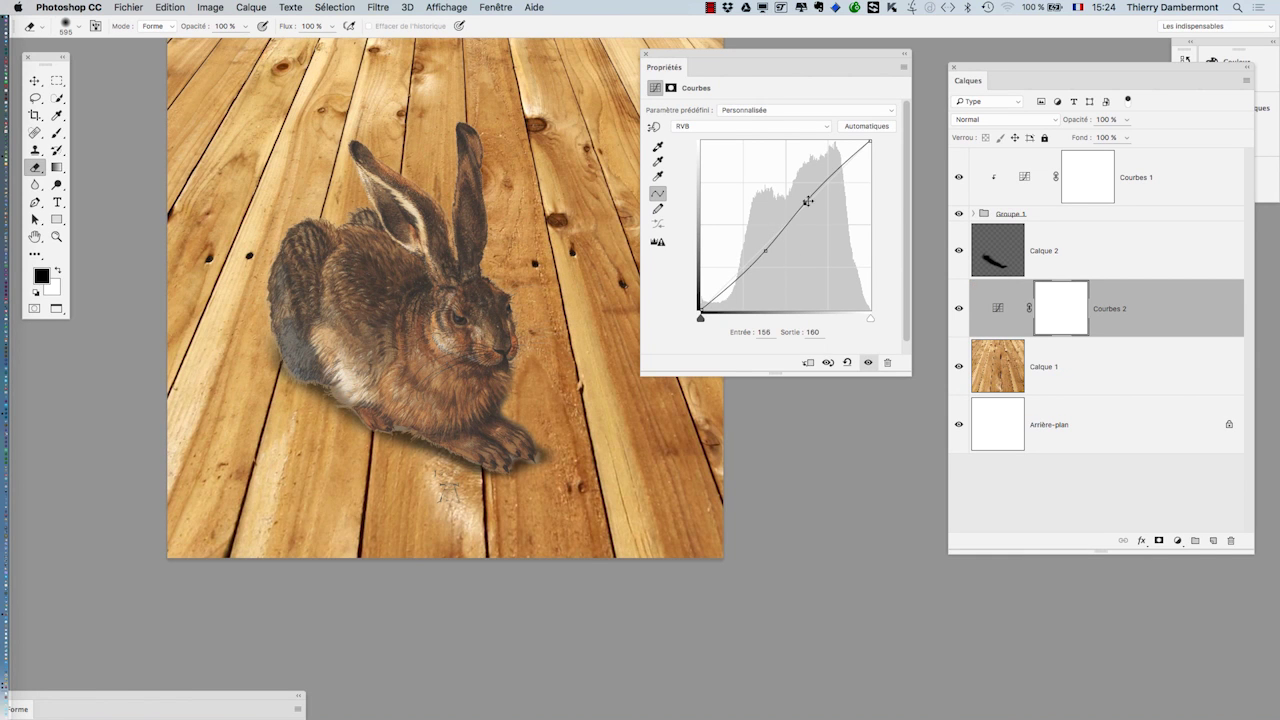
pyautogui.moveTo(808, 200)
pyautogui.mouseDown()
pyautogui.moveTo(818, 205)
pyautogui.moveTo(808, 178)
pyautogui.moveTo(823, 205)
pyautogui.mouseUp()
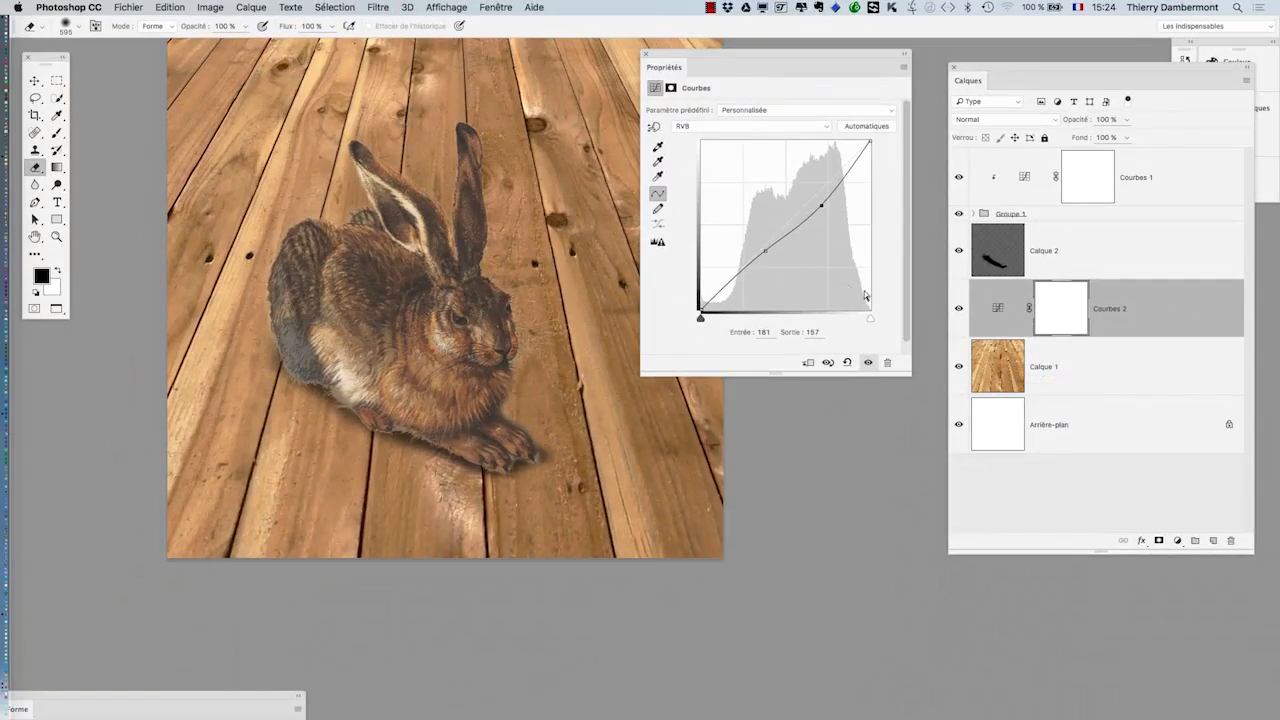
pyautogui.moveTo(762, 245); pyautogui.dragTo(764, 255)
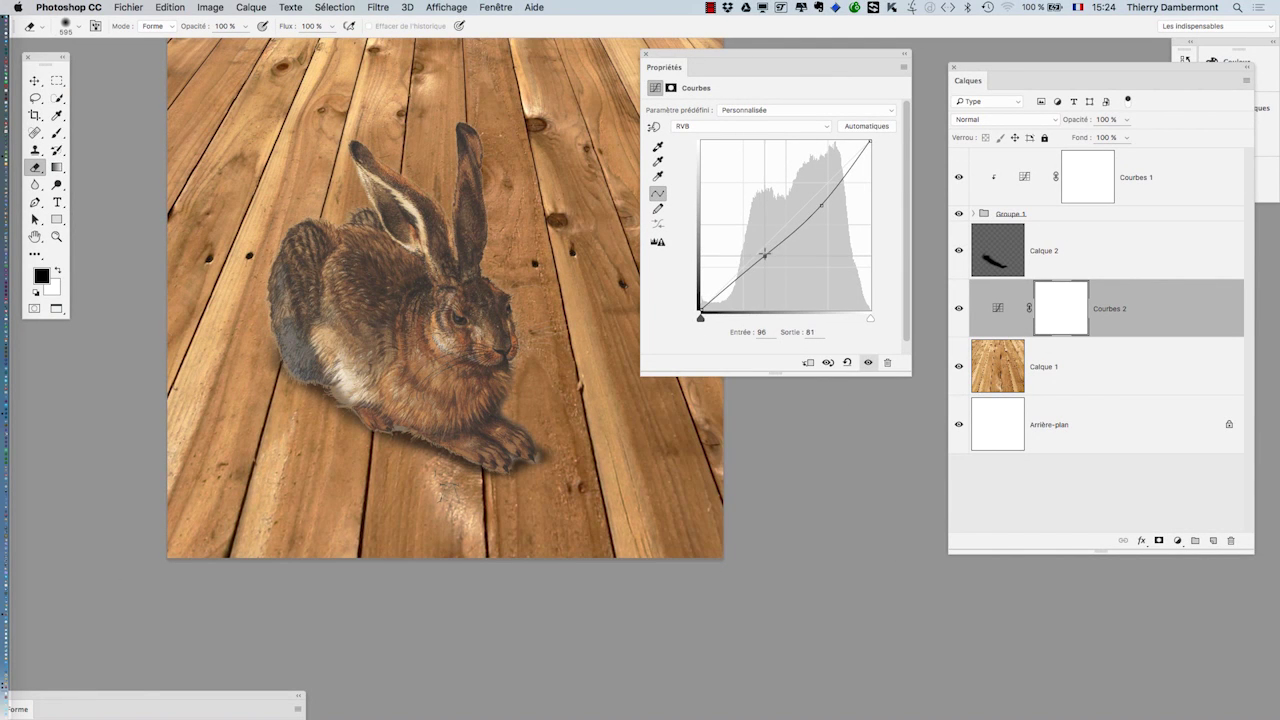
pyautogui.moveTo(820, 198); pyautogui.dragTo(829, 203)
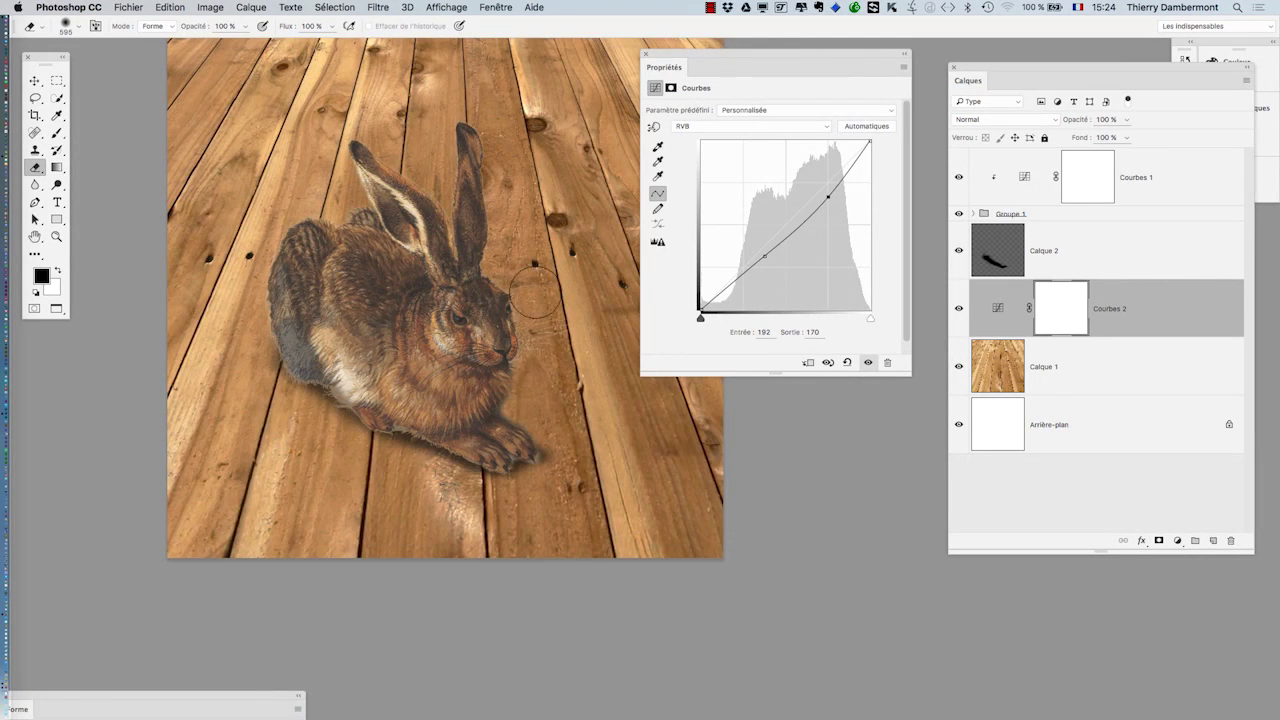
# - Add an unclipped Curves adjustment layer above Courbes 1 to affect the whole composition
pyautogui.scroll(-3, 493, 314)
pyautogui.moveTo(480, 319); pyautogui.dragTo(382, 336)
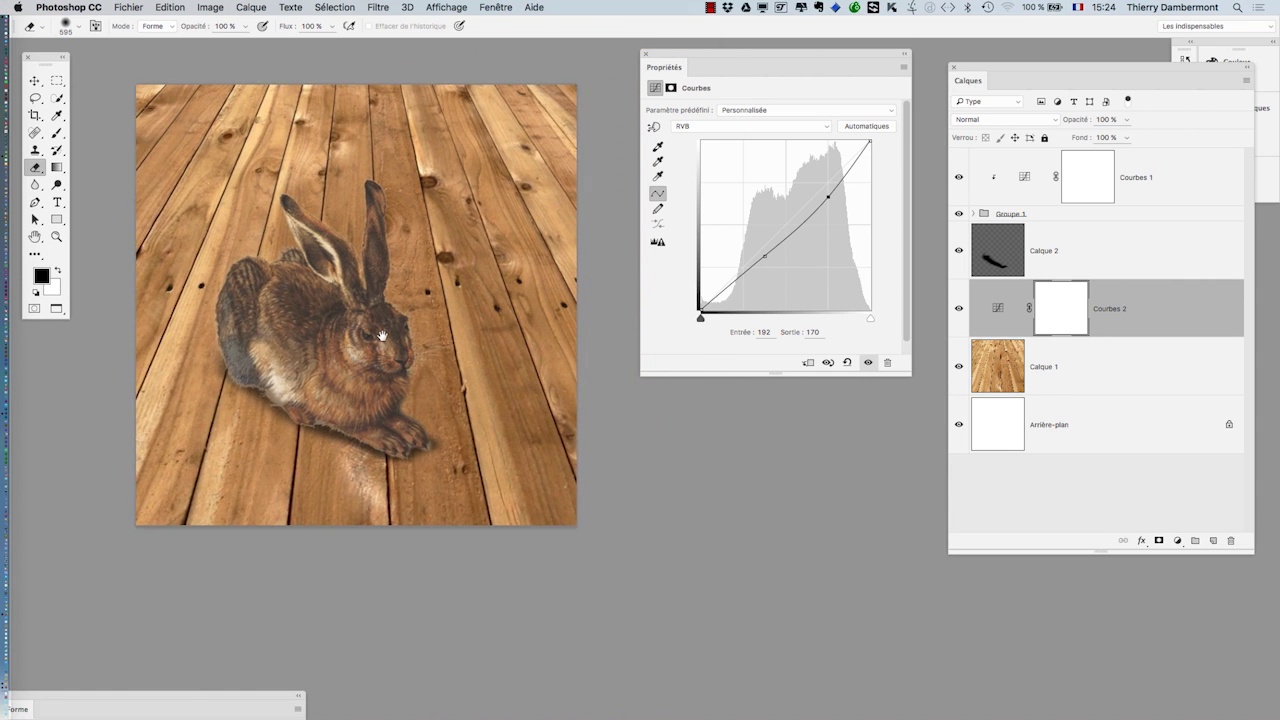
pyautogui.scroll(-1, 407, 333)
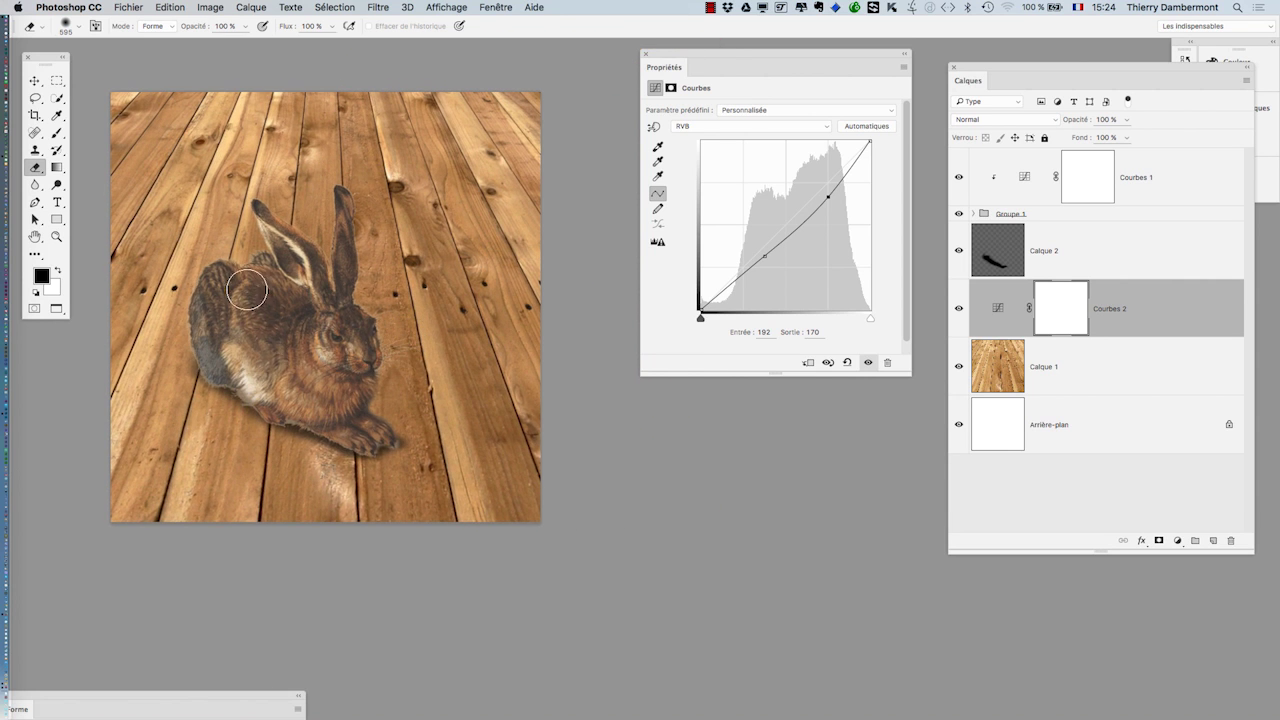
pyautogui.scroll(3, 290, 345)
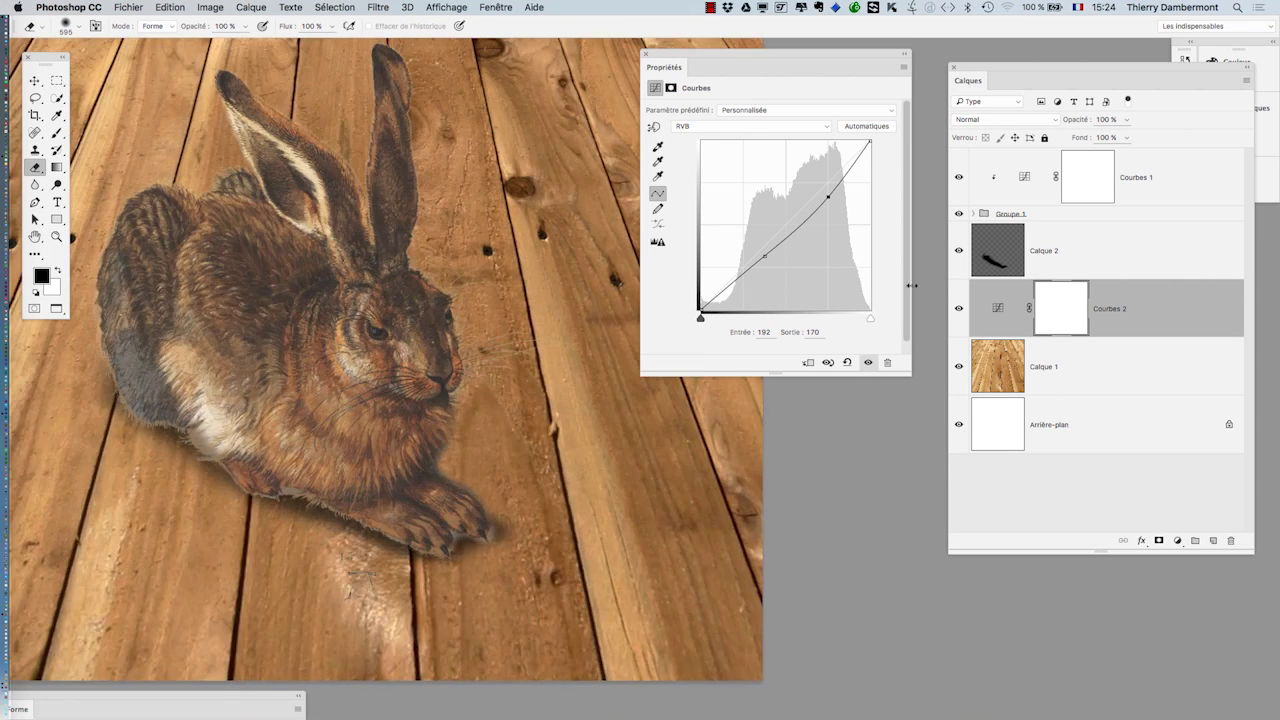
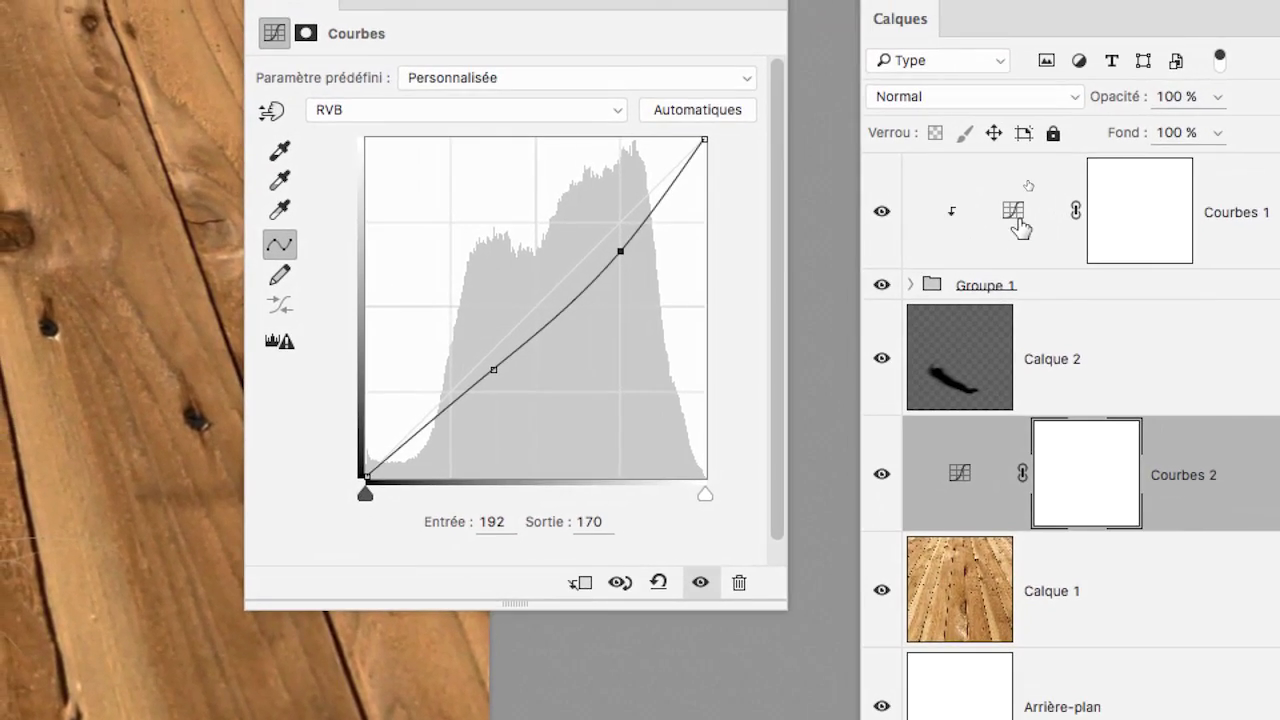
pyautogui.click(1069, 223)
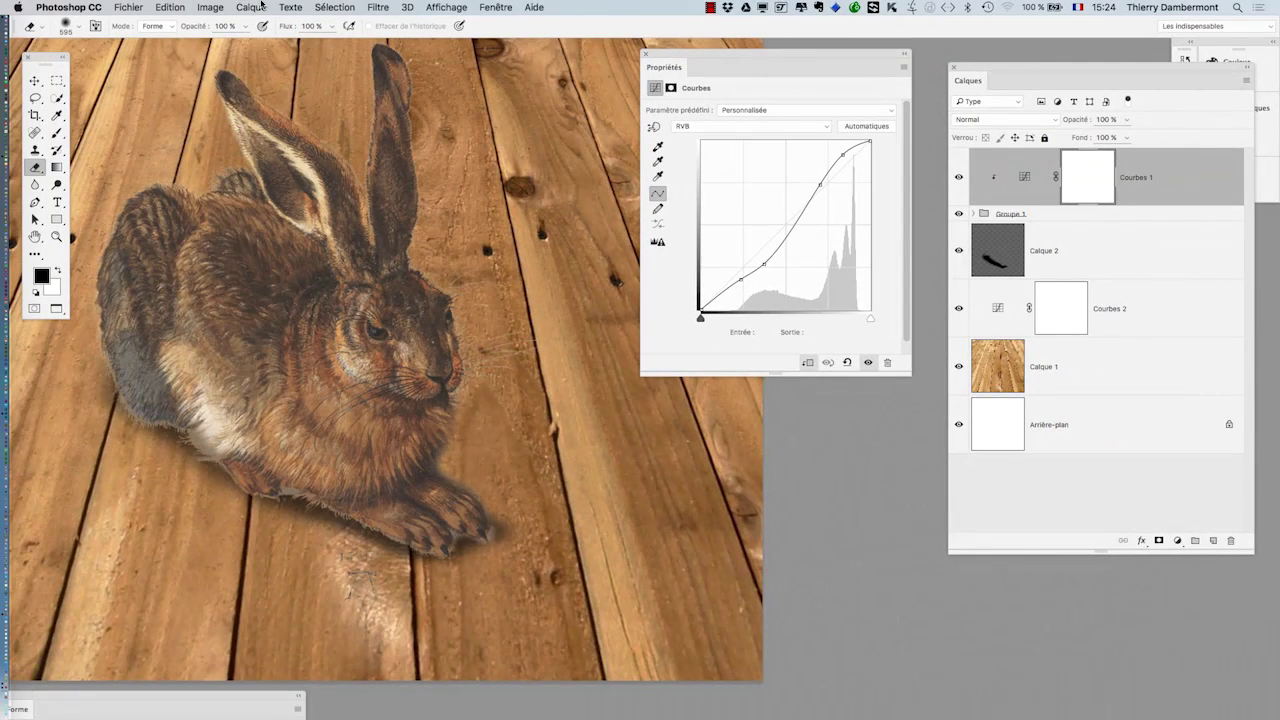
pyautogui.click(1177, 541)
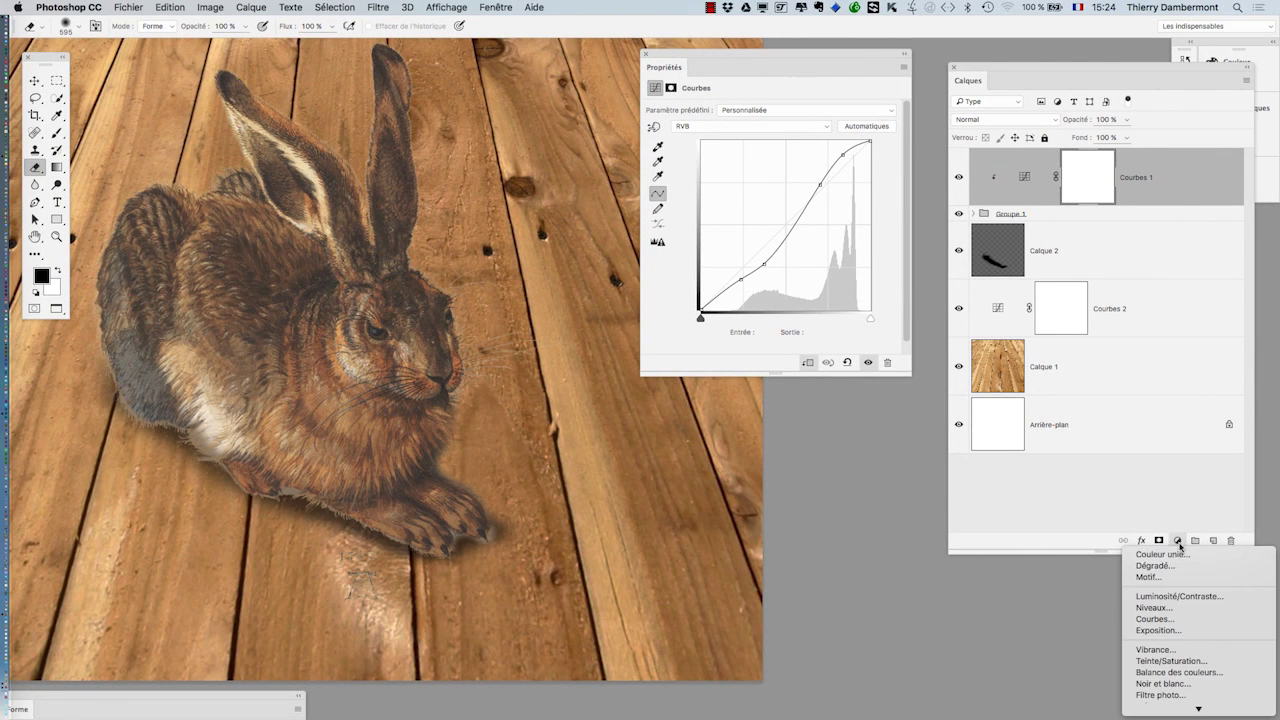
pyautogui.click(1184, 619)
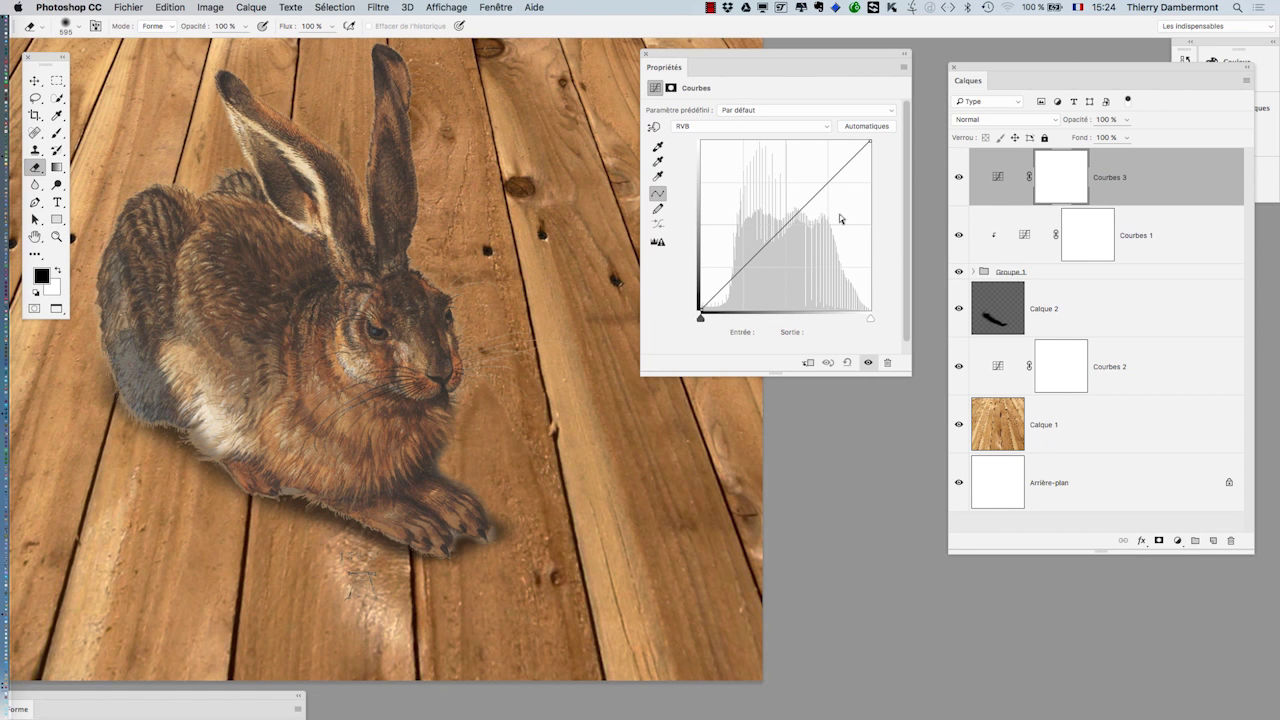
# - Shape the Courbes 3 RGB curve with a shadow point at input 98, output 89 and a slightly raised highlight point
pyautogui.scroll(-5, 488, 307)
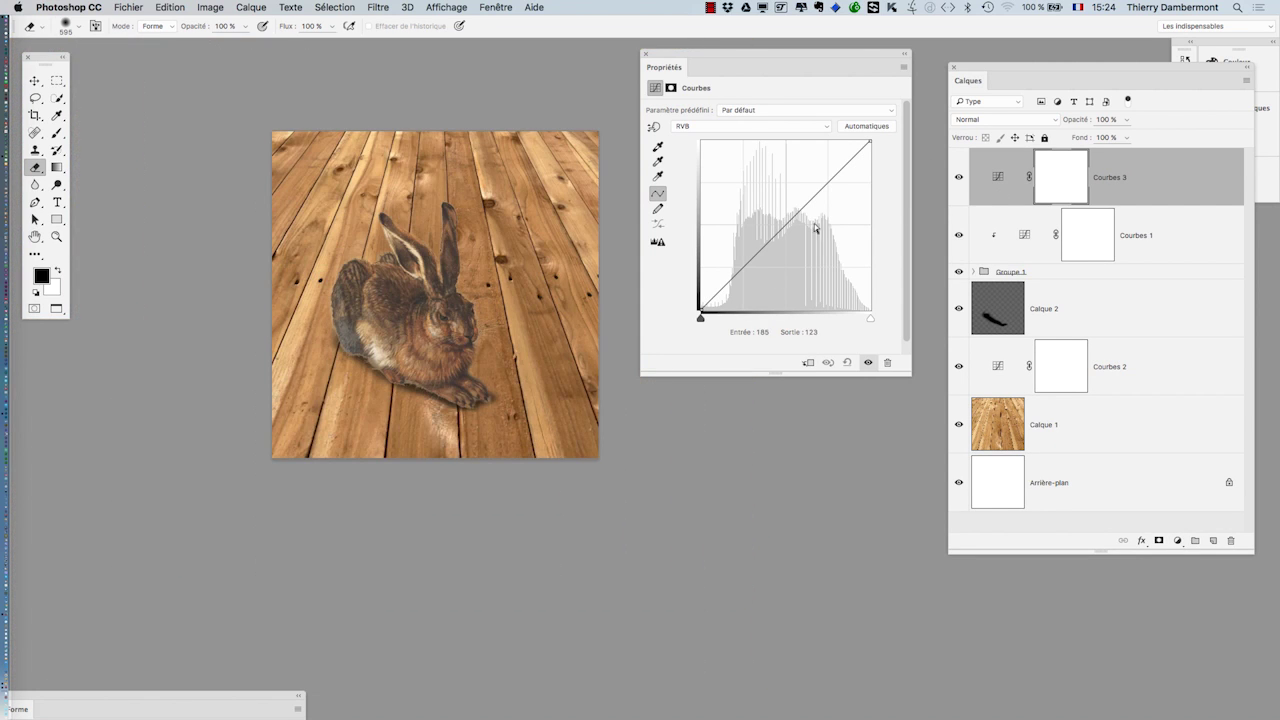
pyautogui.moveTo(815, 229)
pyautogui.mouseDown()
pyautogui.moveTo(792, 168)
pyautogui.moveTo(823, 252)
pyautogui.moveTo(809, 210)
pyautogui.mouseUp()
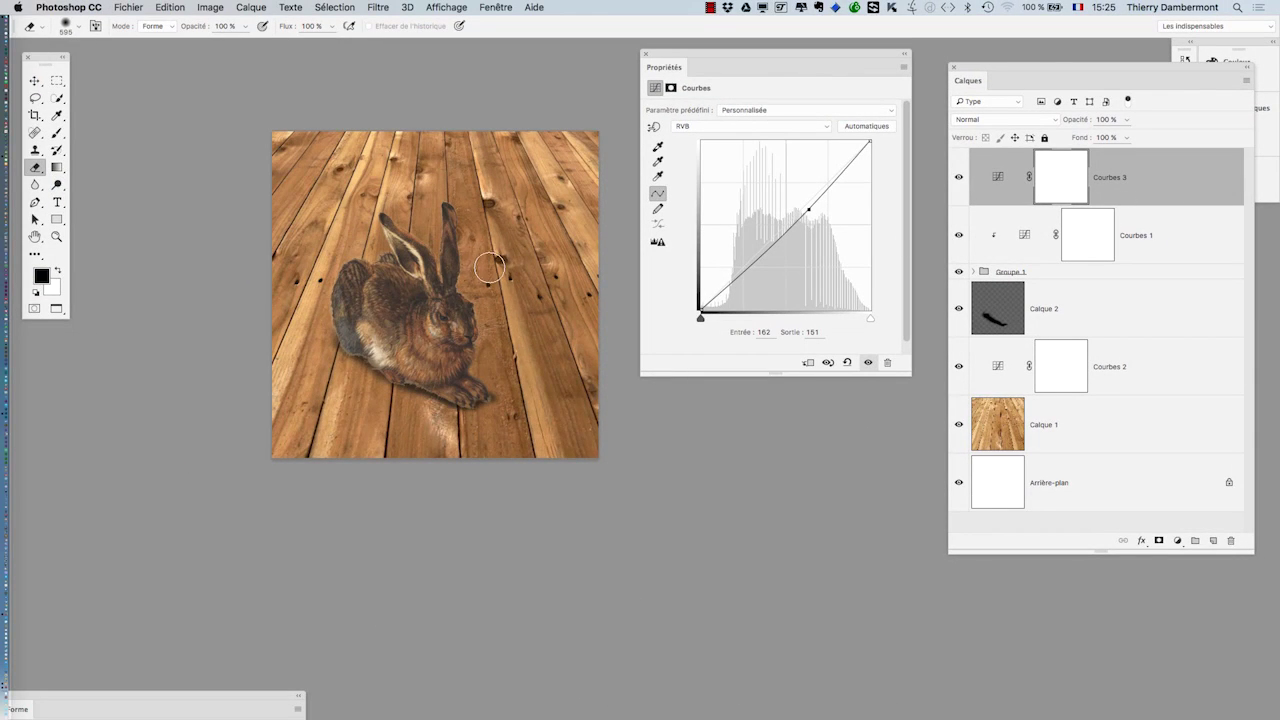
pyautogui.scroll(3, 489, 268)
pyautogui.moveTo(500, 246); pyautogui.dragTo(466, 251)
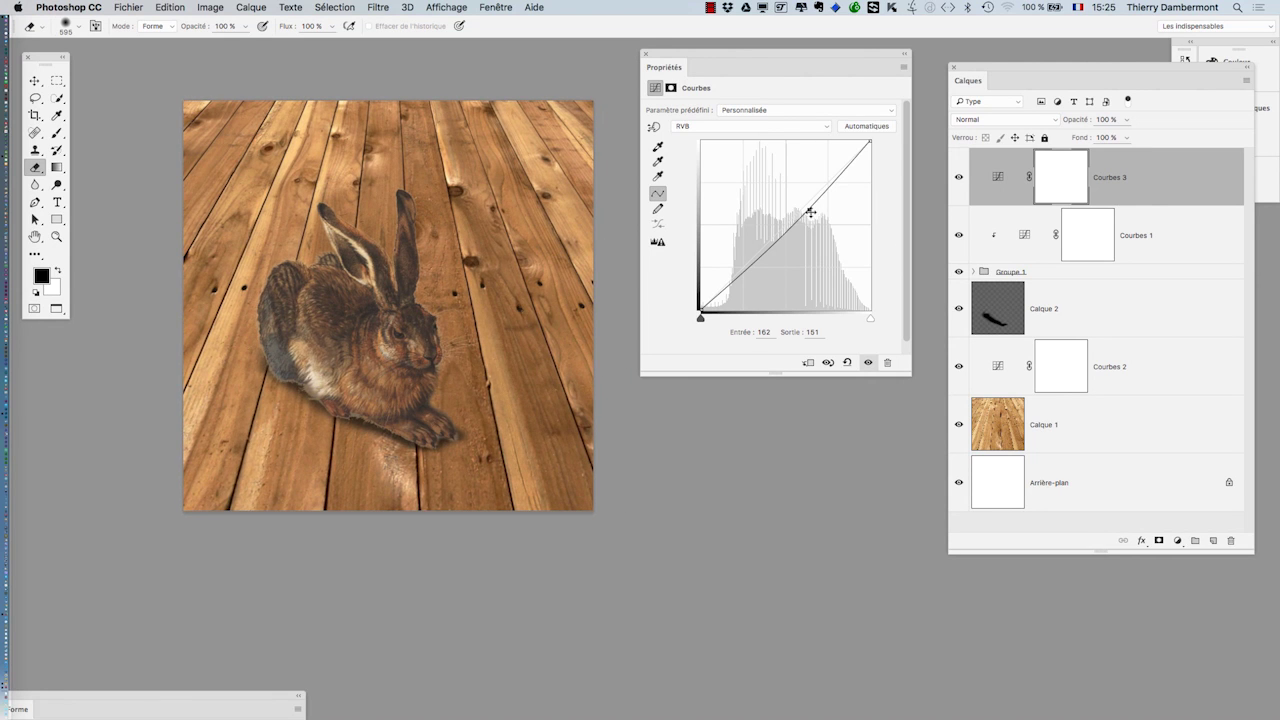
pyautogui.moveTo(810, 212); pyautogui.dragTo(822, 181)
pyautogui.moveTo(756, 253); pyautogui.dragTo(759, 256)
pyautogui.moveTo(828, 187); pyautogui.dragTo(829, 179)
pyautogui.moveTo(758, 254)
pyautogui.mouseDown()
pyautogui.moveTo(756, 241)
pyautogui.moveTo(768, 254)
pyautogui.mouseUp()
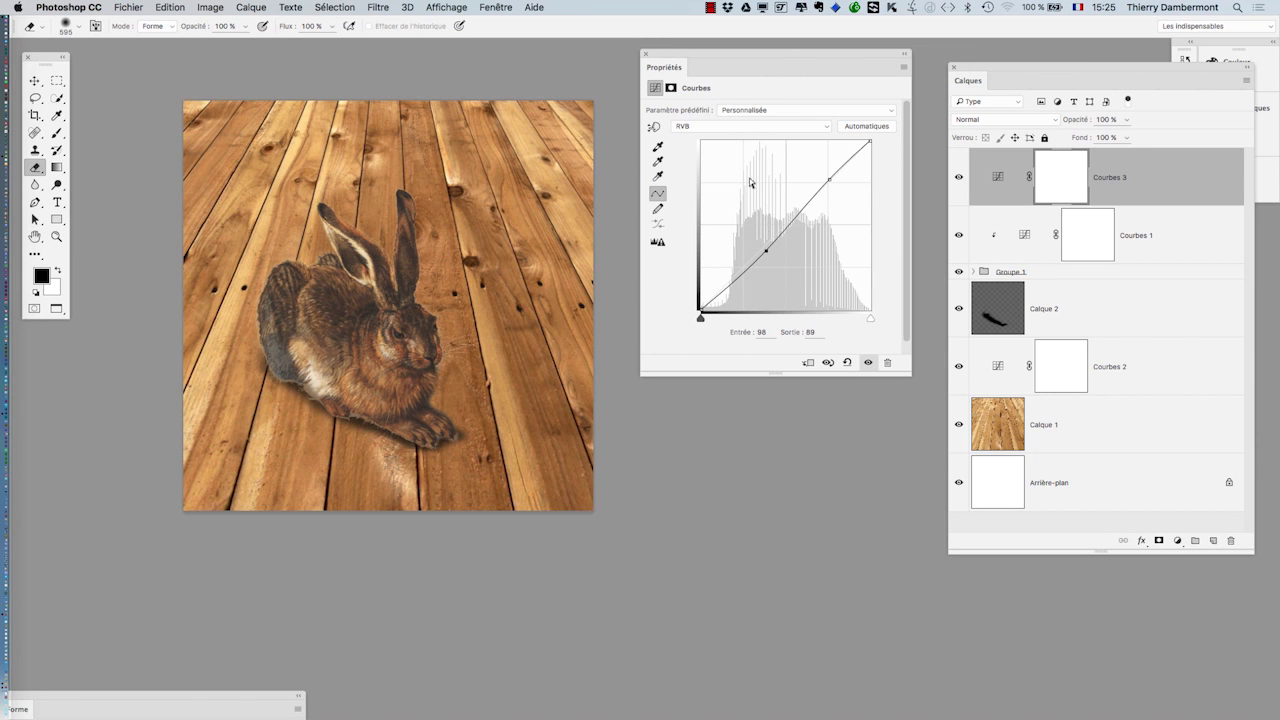
# - Raise the midtones of Courbes 3 in the blue channel from input 126 to output 148 and in green from 127 to 138
pyautogui.click(737, 127)
pyautogui.click(686, 155)
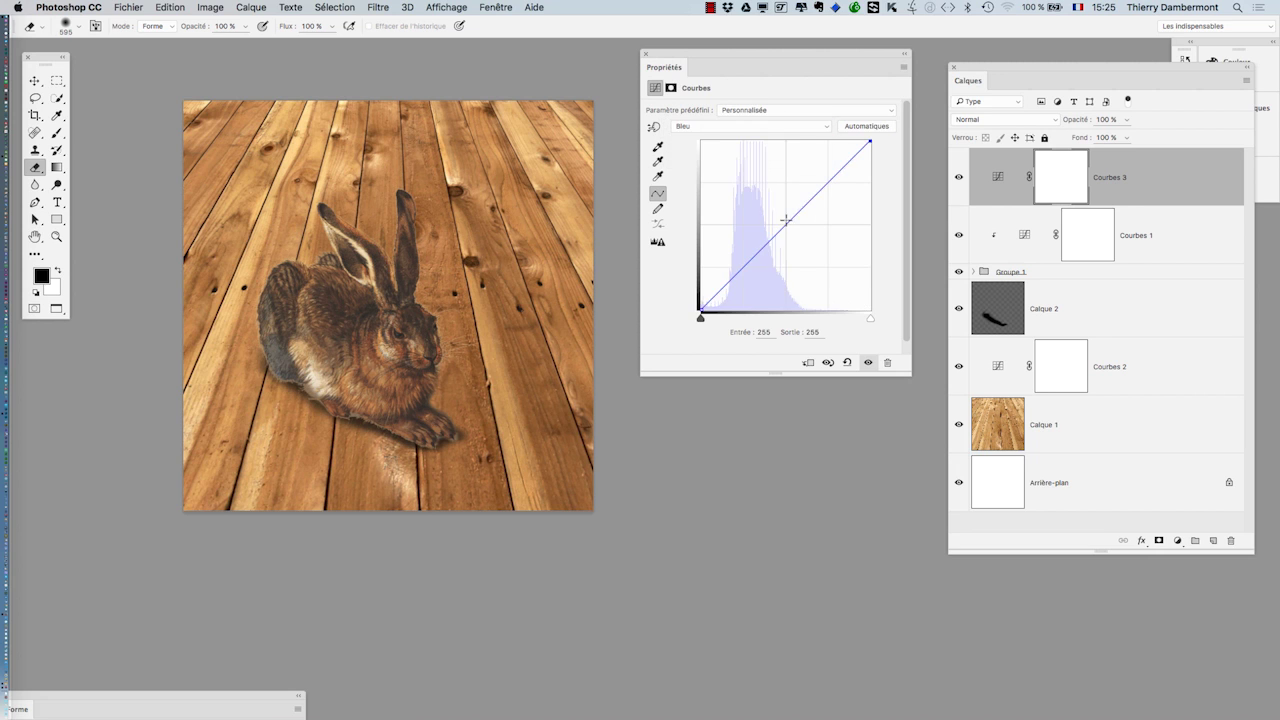
pyautogui.moveTo(790, 234); pyautogui.dragTo(792, 240)
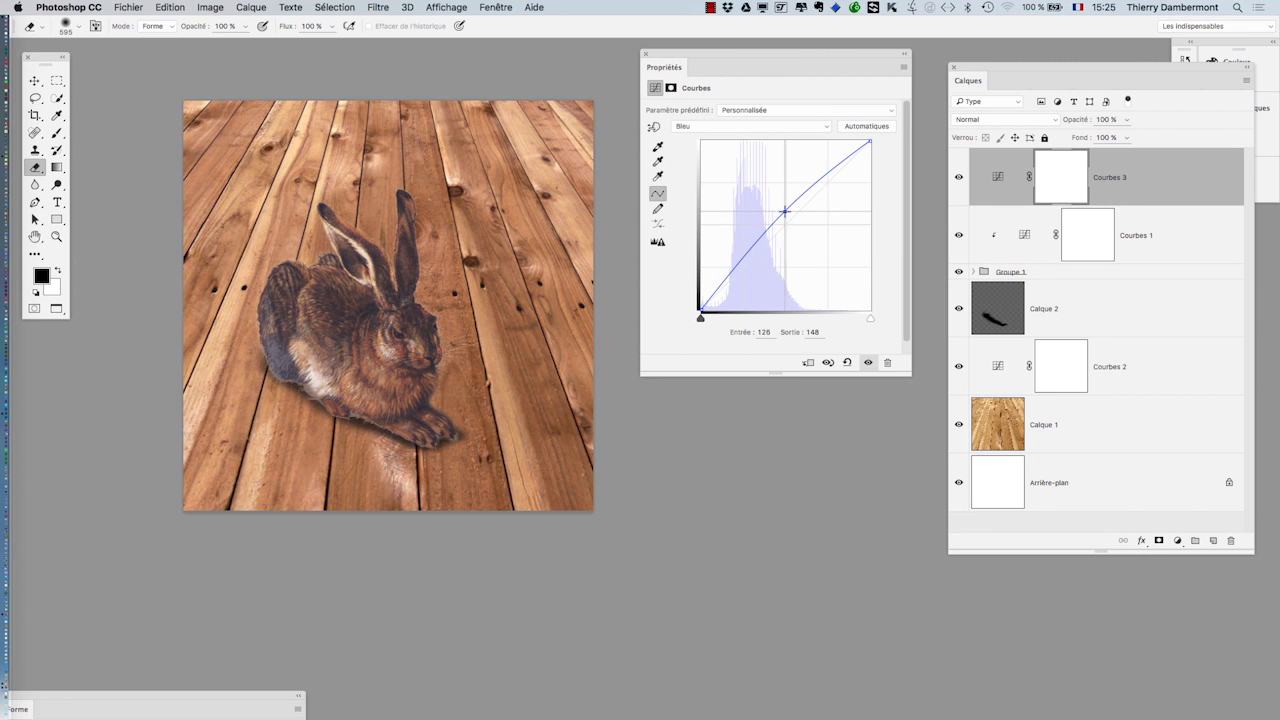
pyautogui.click(739, 127)
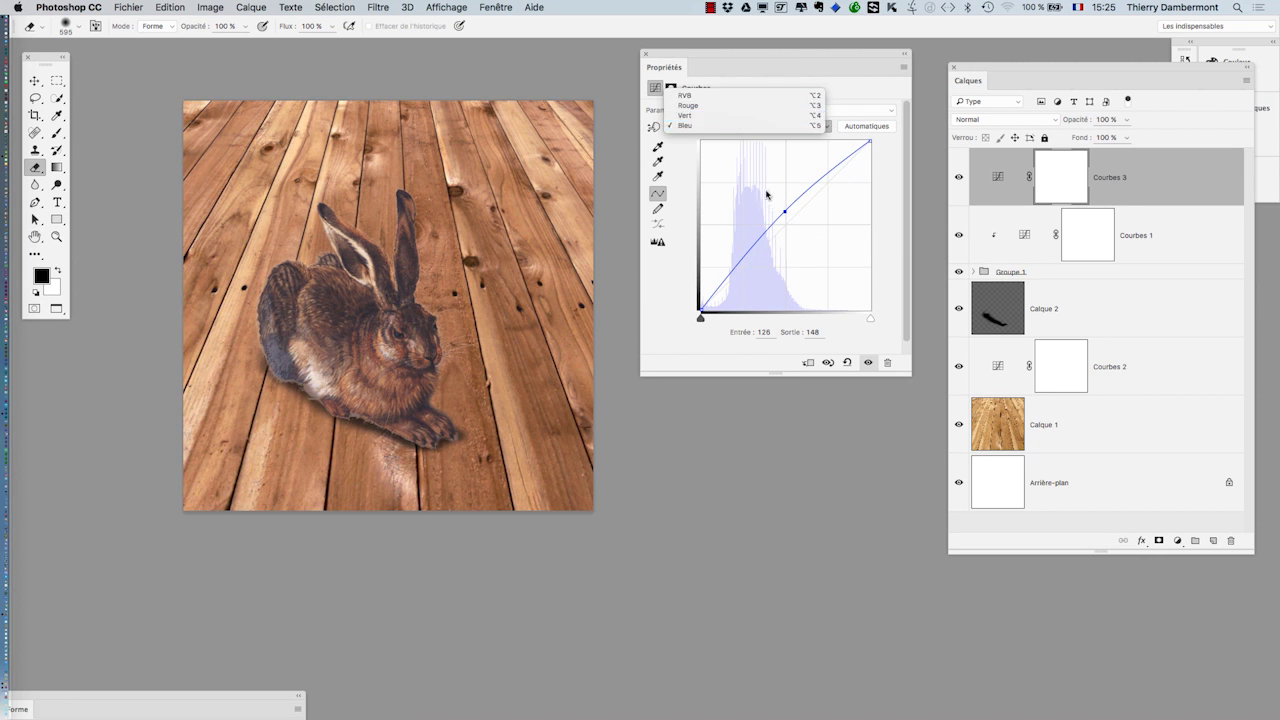
pyautogui.click(740, 118)
pyautogui.moveTo(782, 207); pyautogui.dragTo(786, 217)
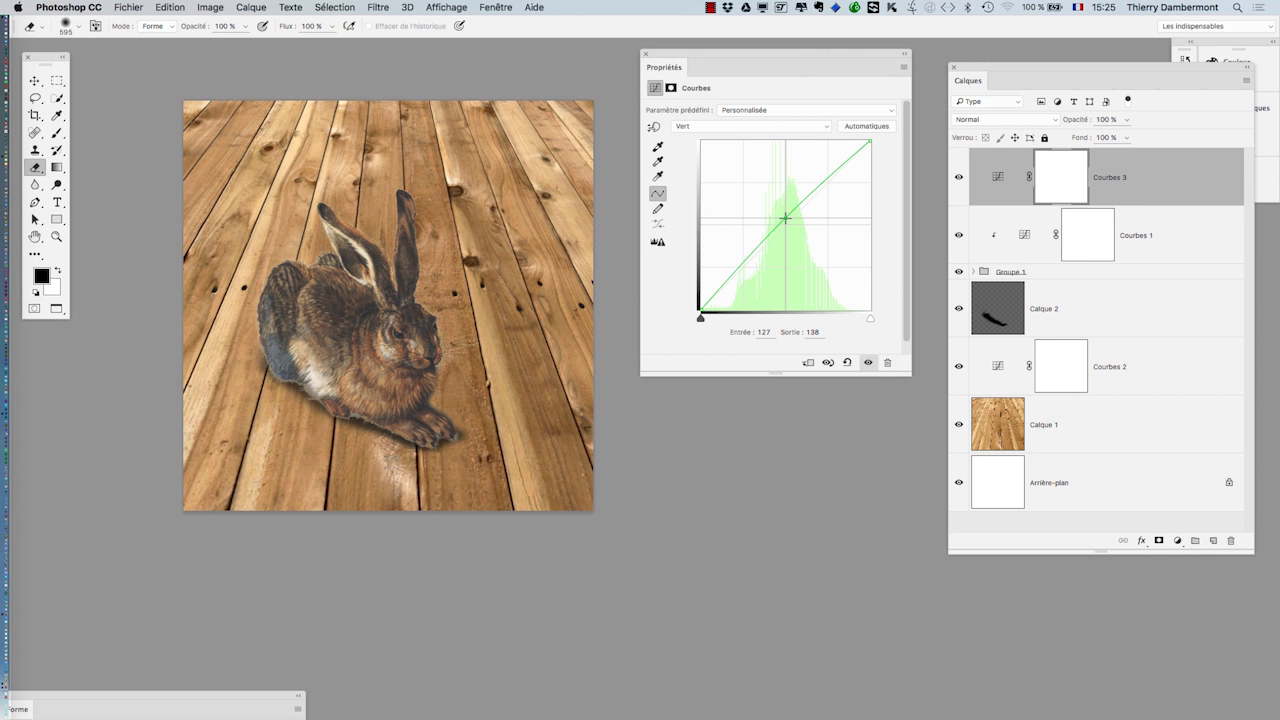
# - Raise the highlight point of the Courbes 3 RGB curve to input 203, output 211
pyautogui.click(747, 125)
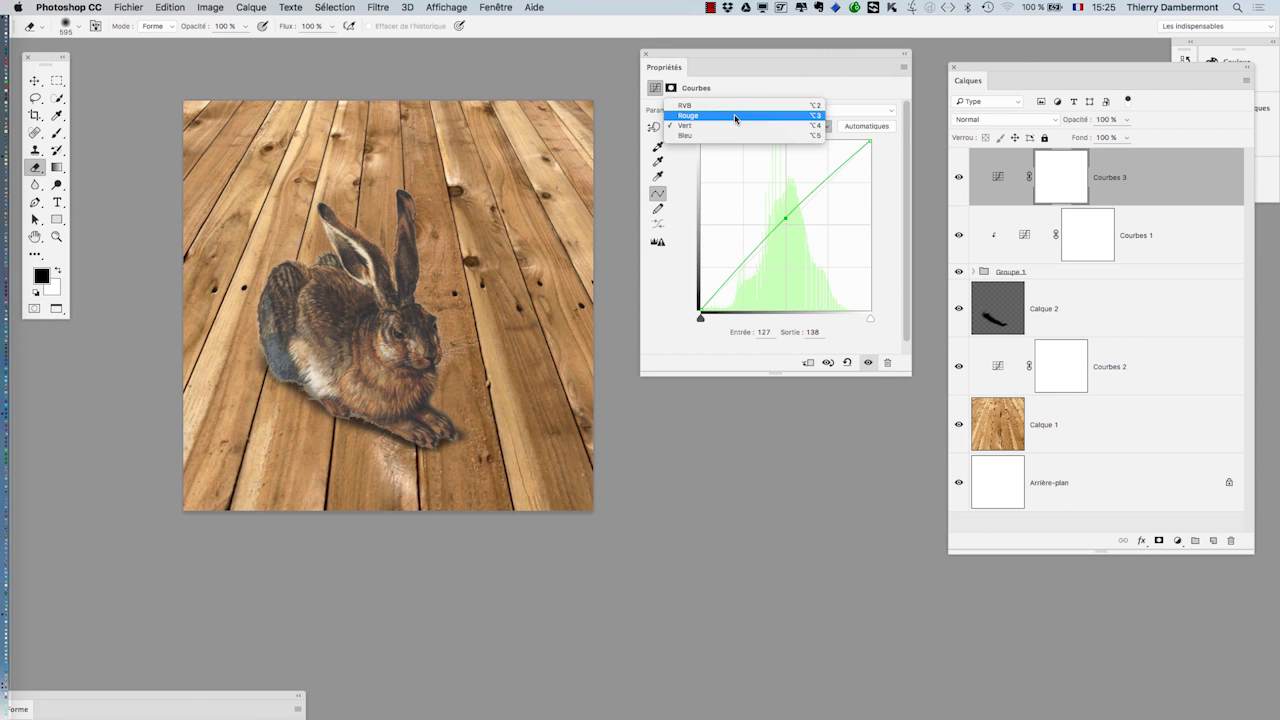
pyautogui.click(745, 104)
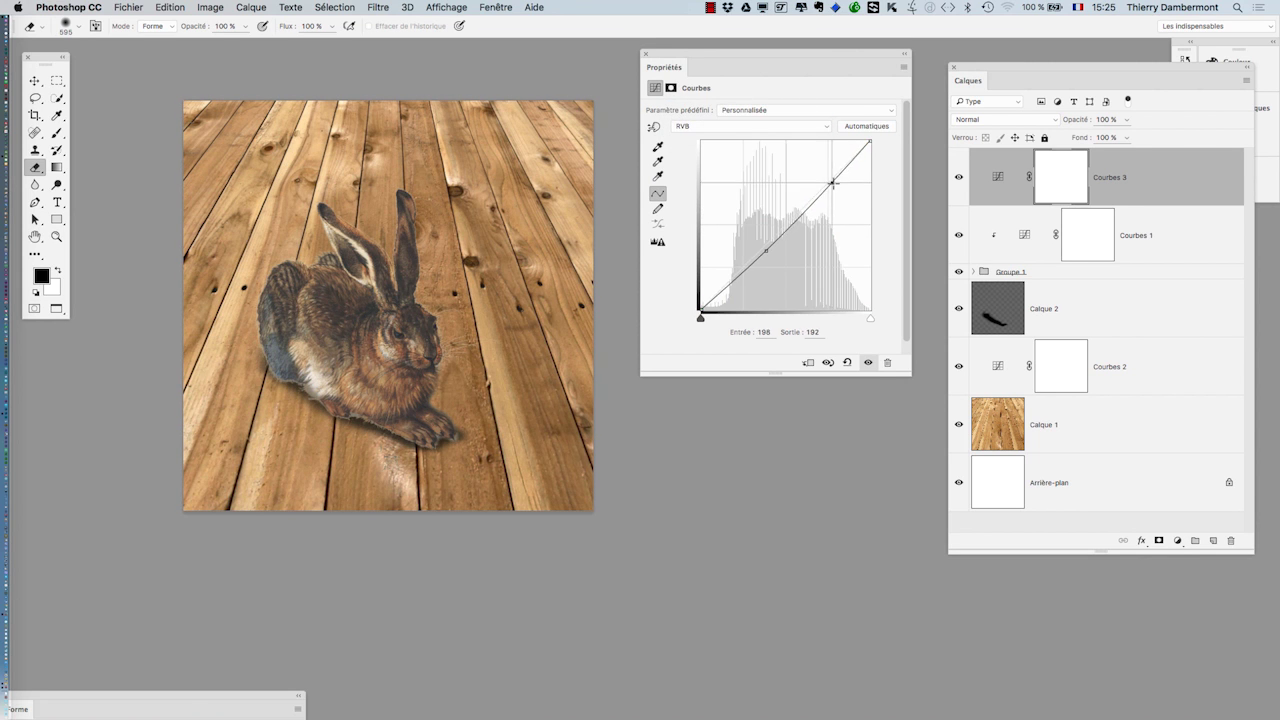
pyautogui.moveTo(833, 182); pyautogui.dragTo(837, 171)
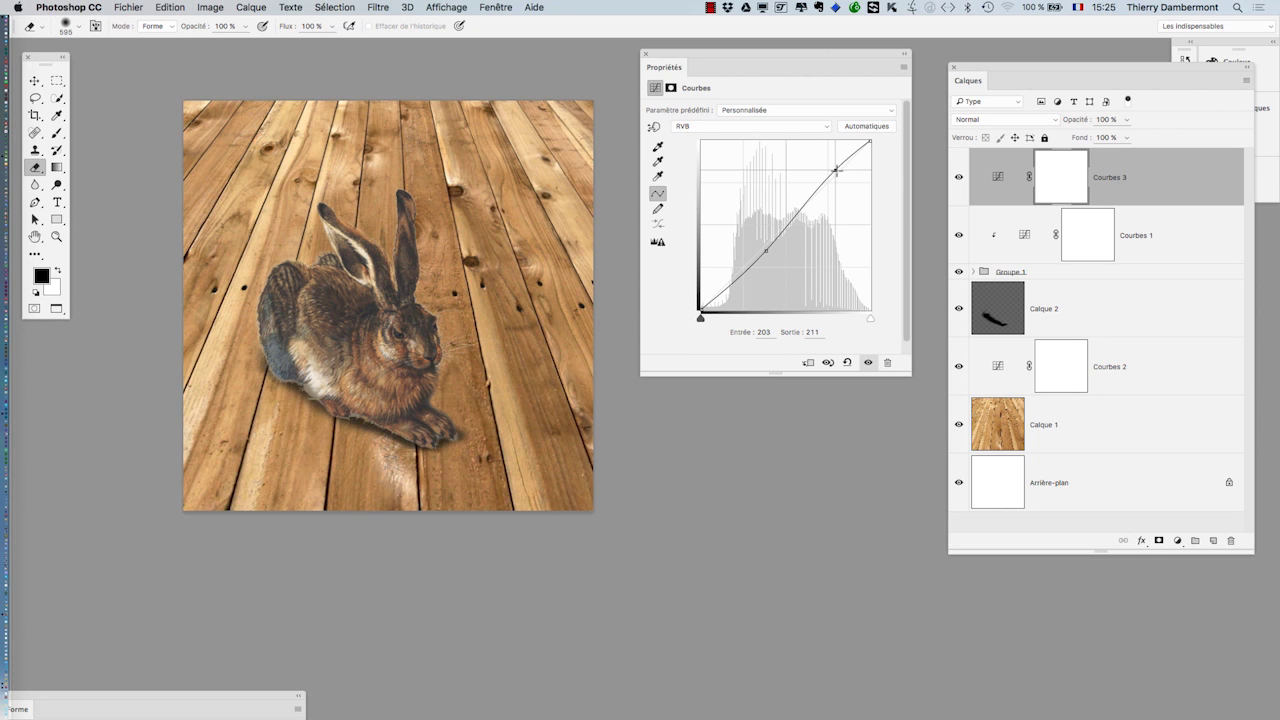
# - Clear the workspace of panels, show only the layers list, and enlarge the view of the hare
pyautogui.keyDown('alt'); pyautogui.keyDown('super'); pyautogui.click(480, 302); pyautogui.keyUp('super'); pyautogui.keyUp('alt')
pyautogui.press('Tab')
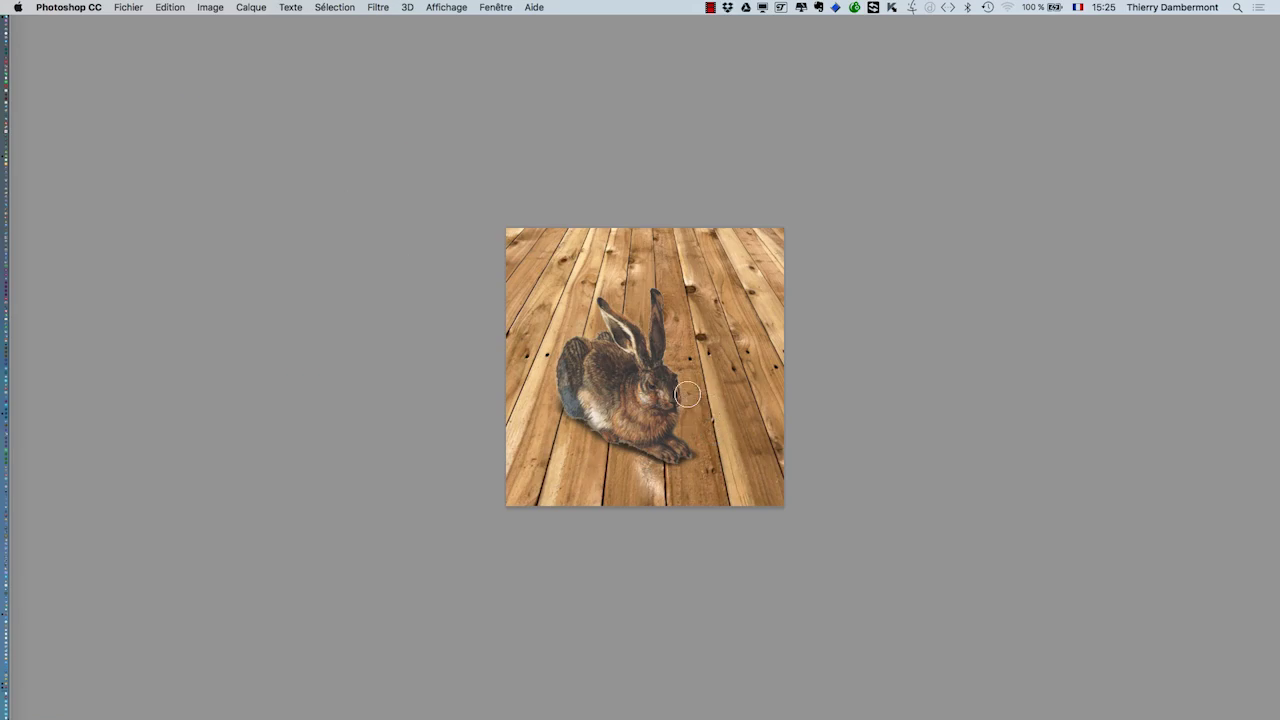
pyautogui.scroll(10, 687, 394)
pyautogui.scroll(-5, 685, 394)
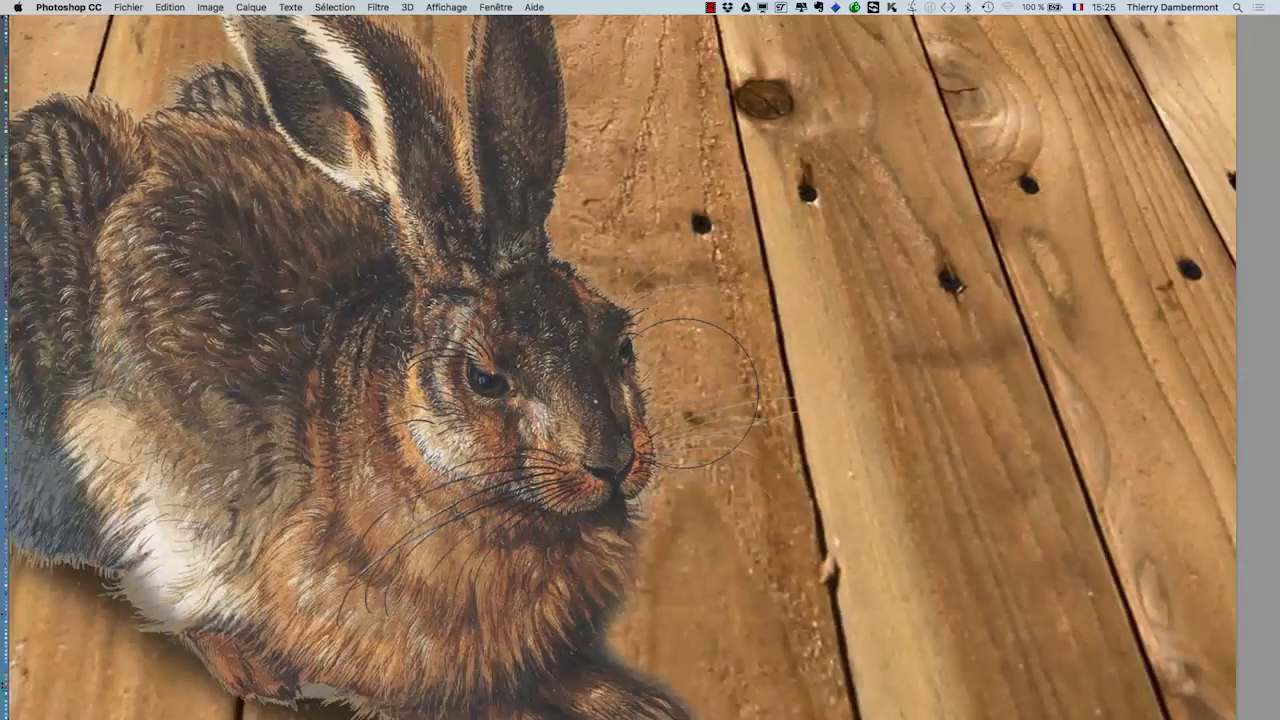
pyautogui.scroll(-2, 697, 393)
pyautogui.click(496, 7)
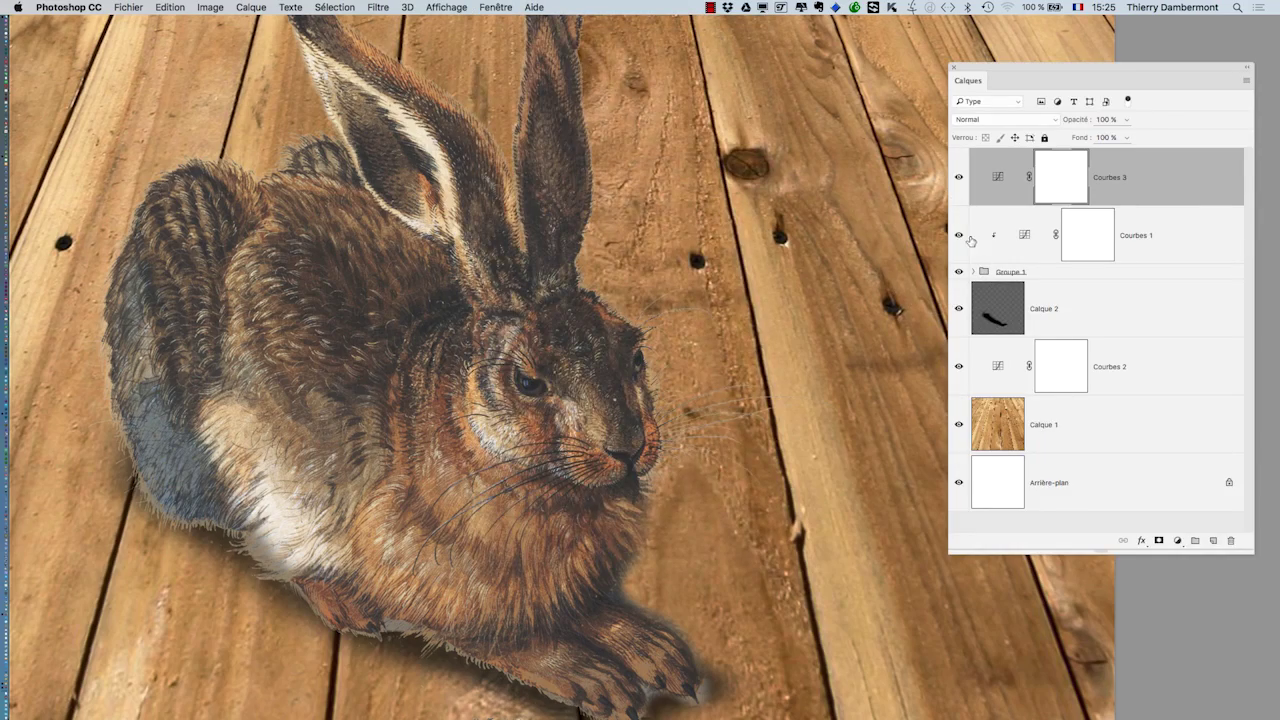
# - Hide Courbes 1, Courbes 2 and Courbes 3 to examine the composite without any tonal corrections
pyautogui.click(959, 235)
pyautogui.click(958, 367)
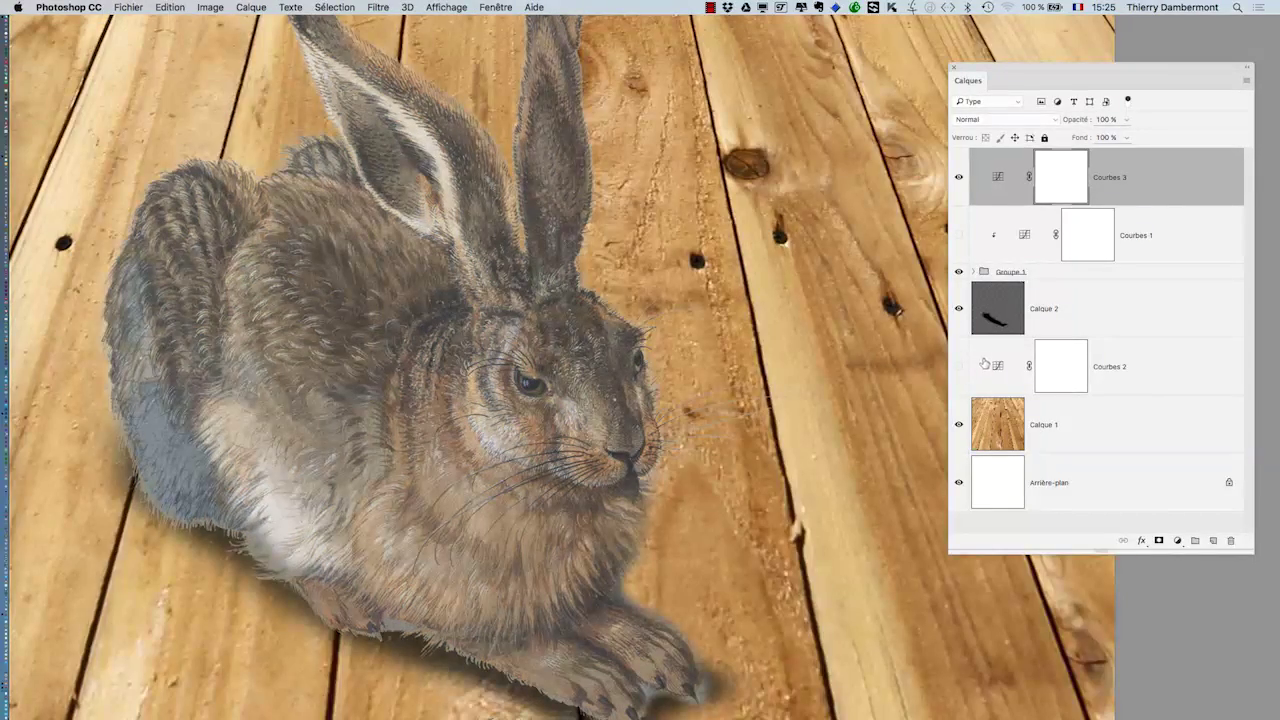
pyautogui.click(960, 177)
pyautogui.scroll(-3, 920, 414)
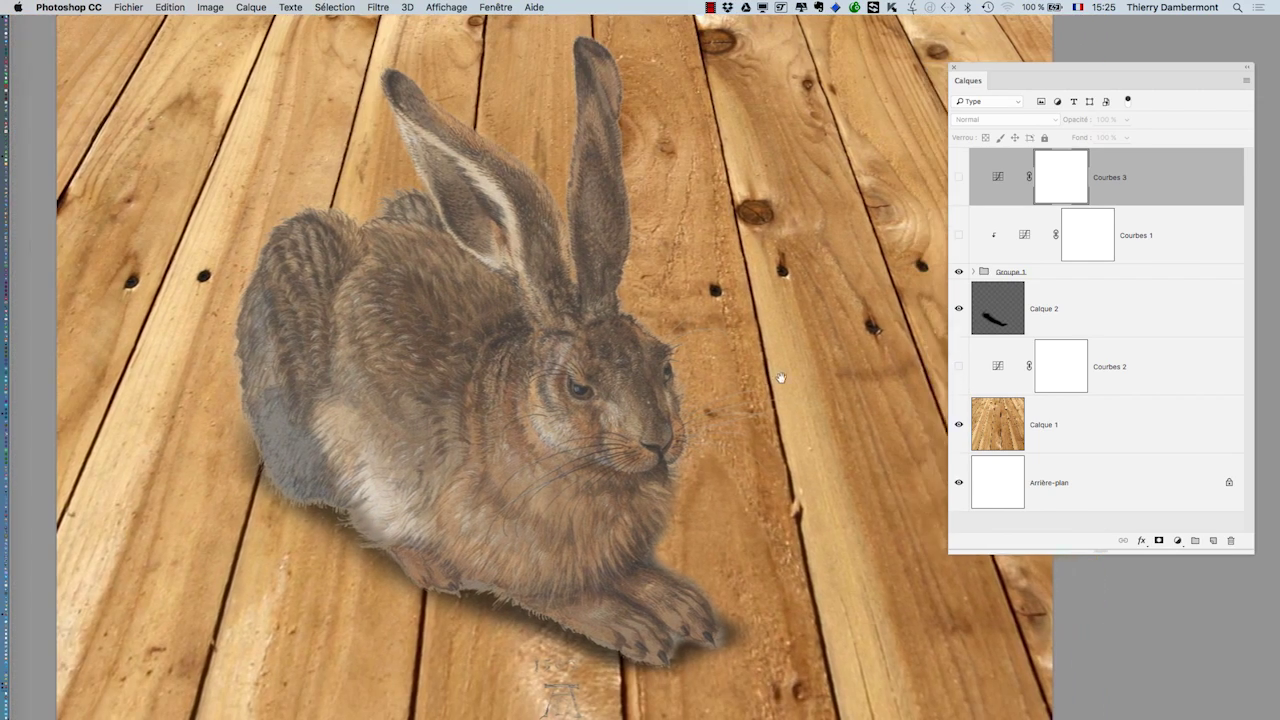
pyautogui.moveTo(781, 378); pyautogui.dragTo(738, 374)
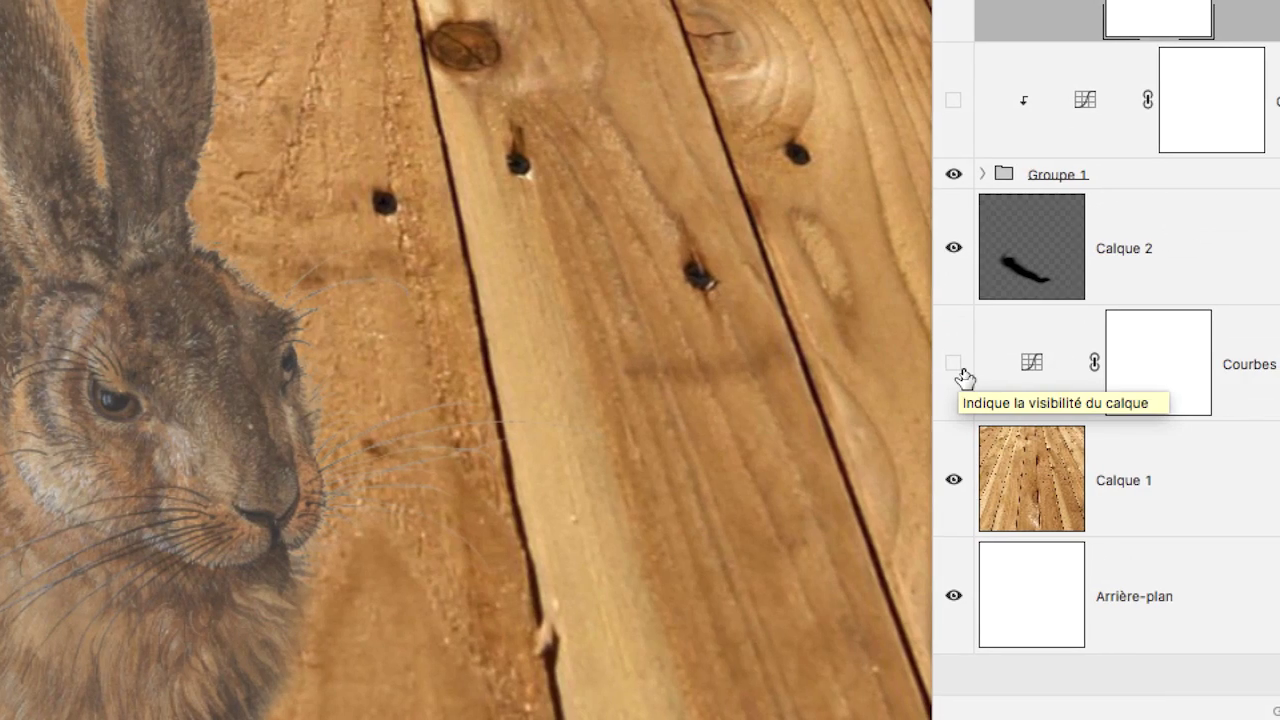
# - Show Courbes 2 and Courbes 1 again, toggling Courbes 1 to compare its effect on the hare
pyautogui.click(957, 366)
pyautogui.click(957, 366)
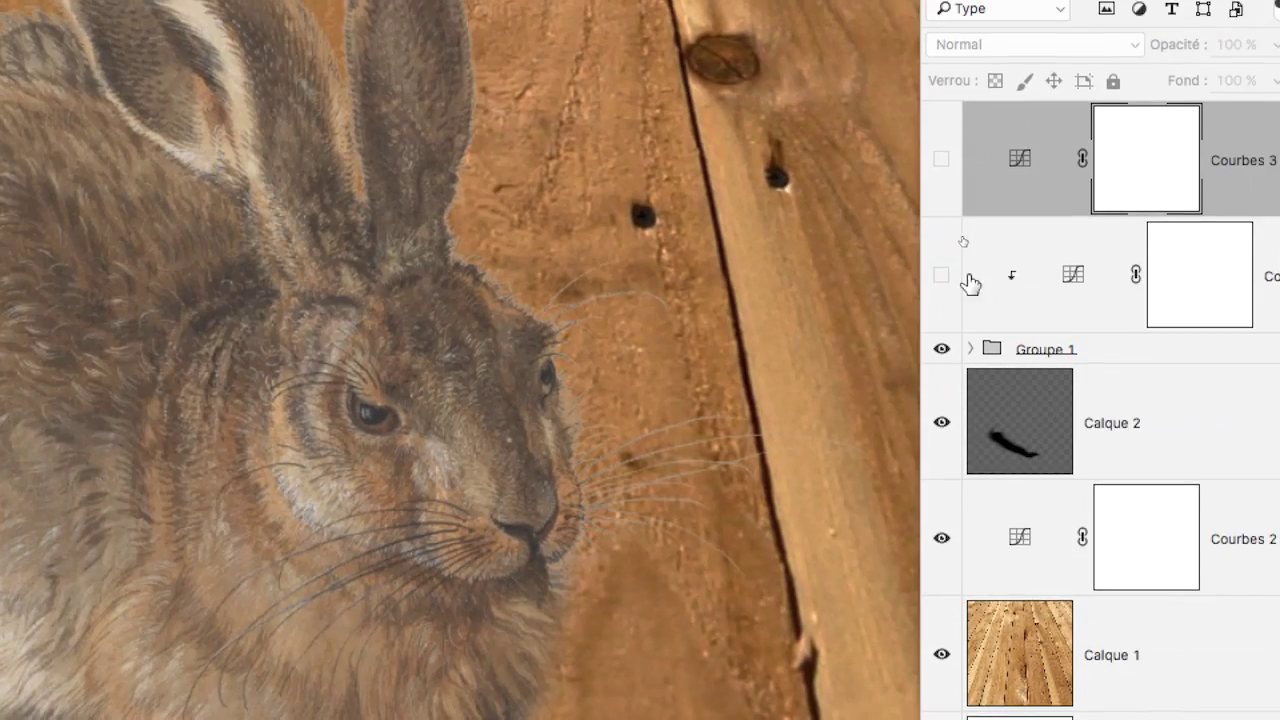
pyautogui.click(1070, 247)
pyautogui.click(959, 276)
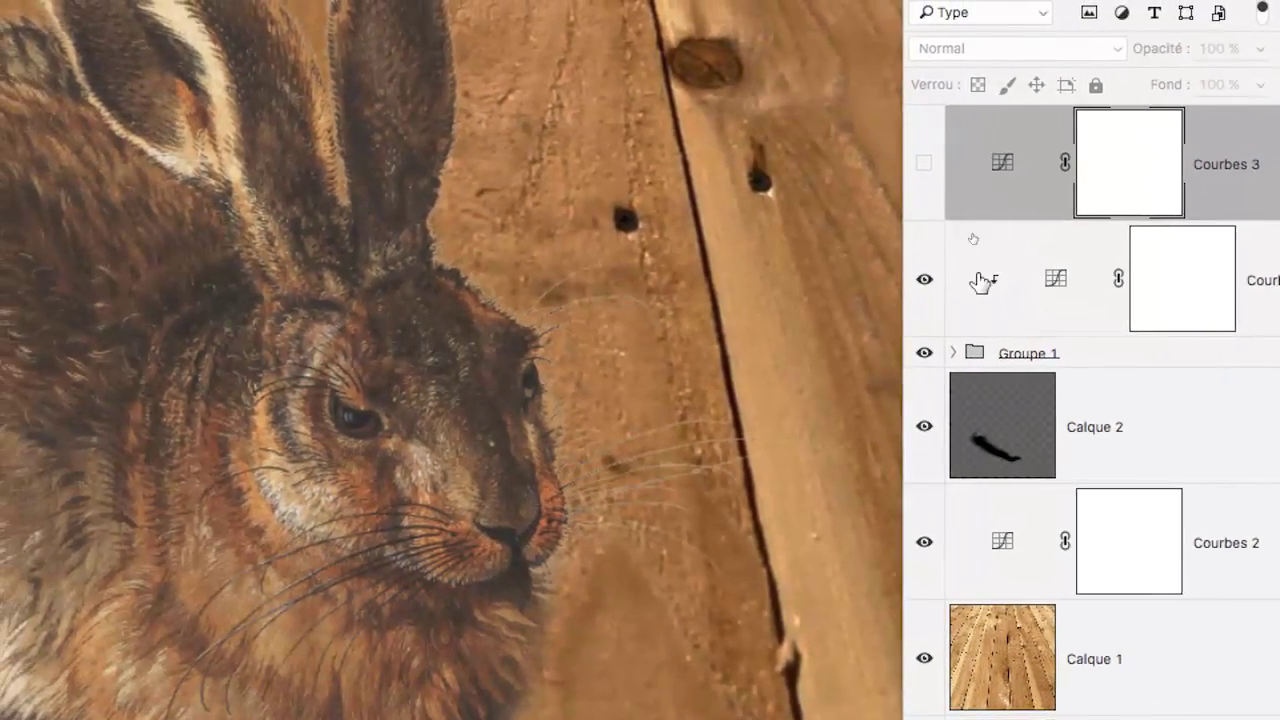
pyautogui.click(920, 271)
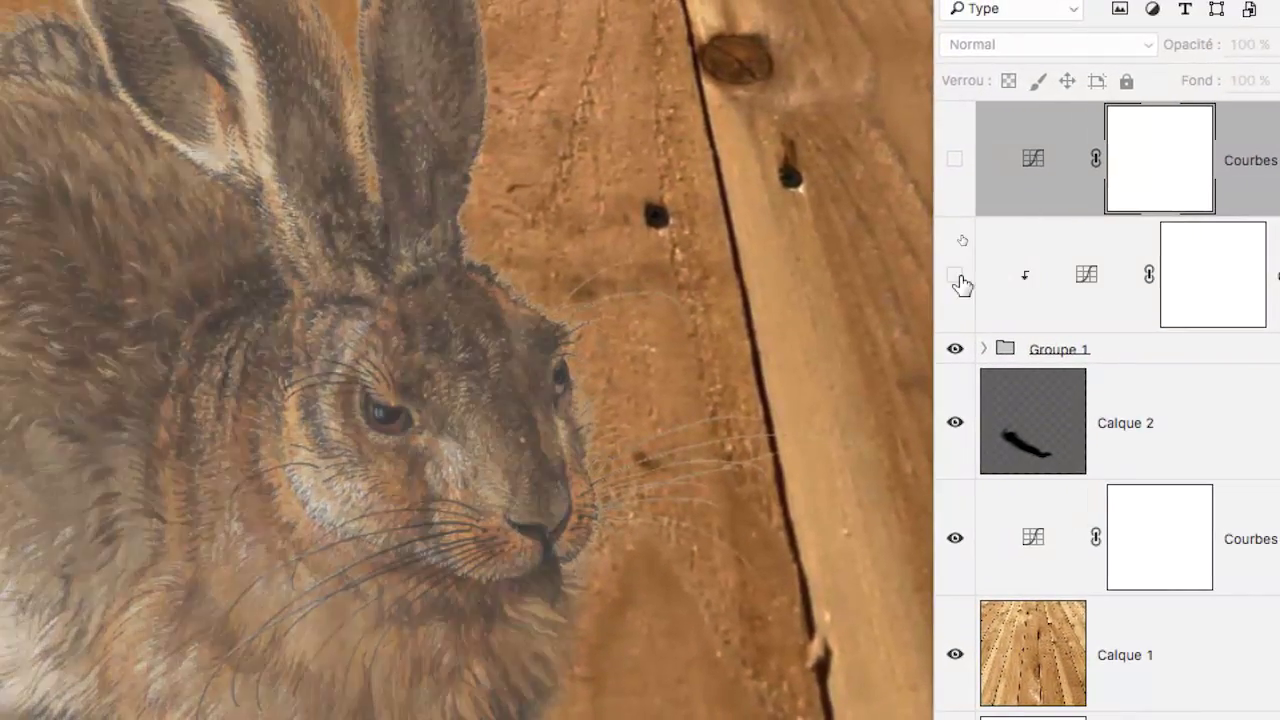
pyautogui.click(920, 271)
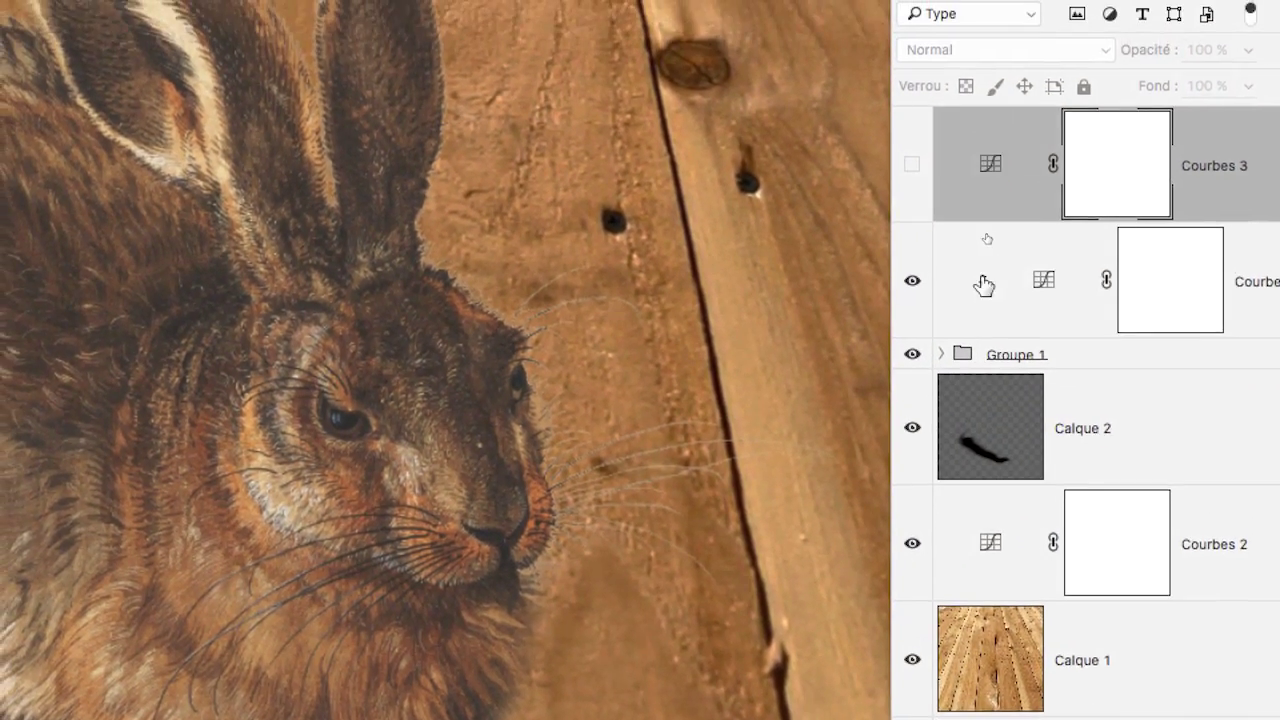
pyautogui.click(907, 233)
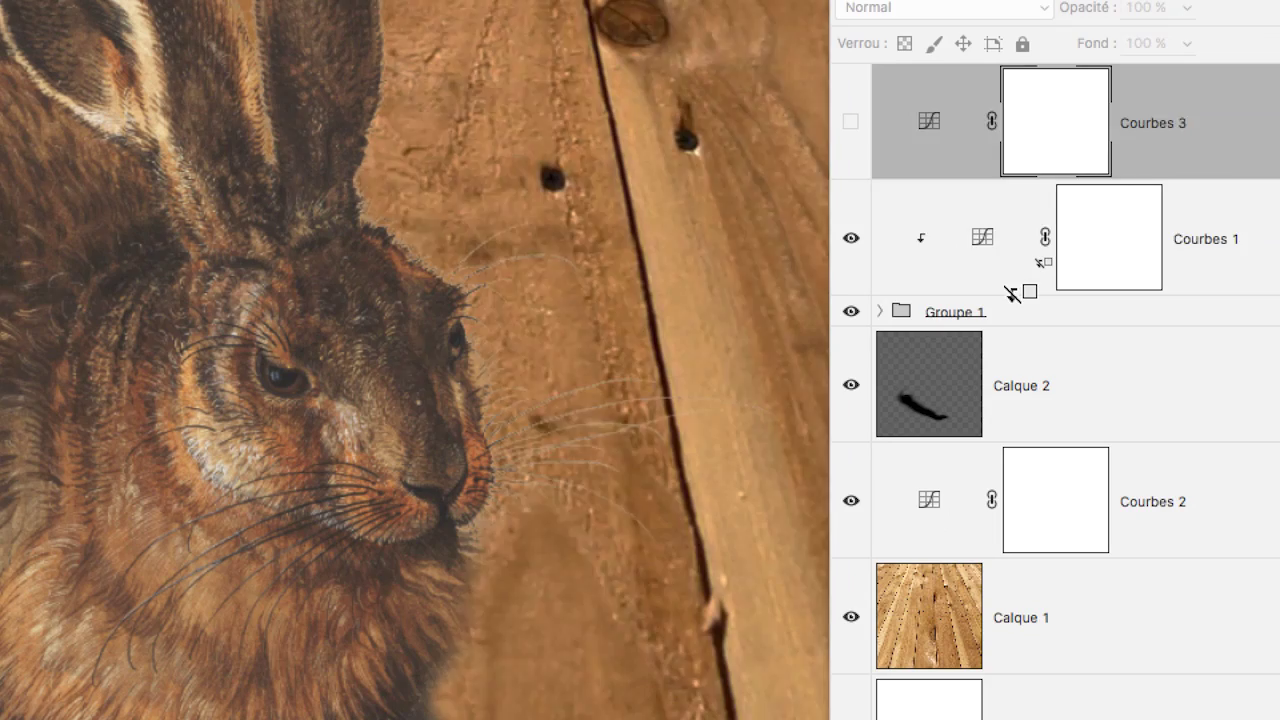
# - Release and restore the clipping of Courbes 1 to Groupe 1 to compare its effect on the floor
pyautogui.keyDown('alt'); pyautogui.click(1113, 336); pyautogui.keyUp('alt')
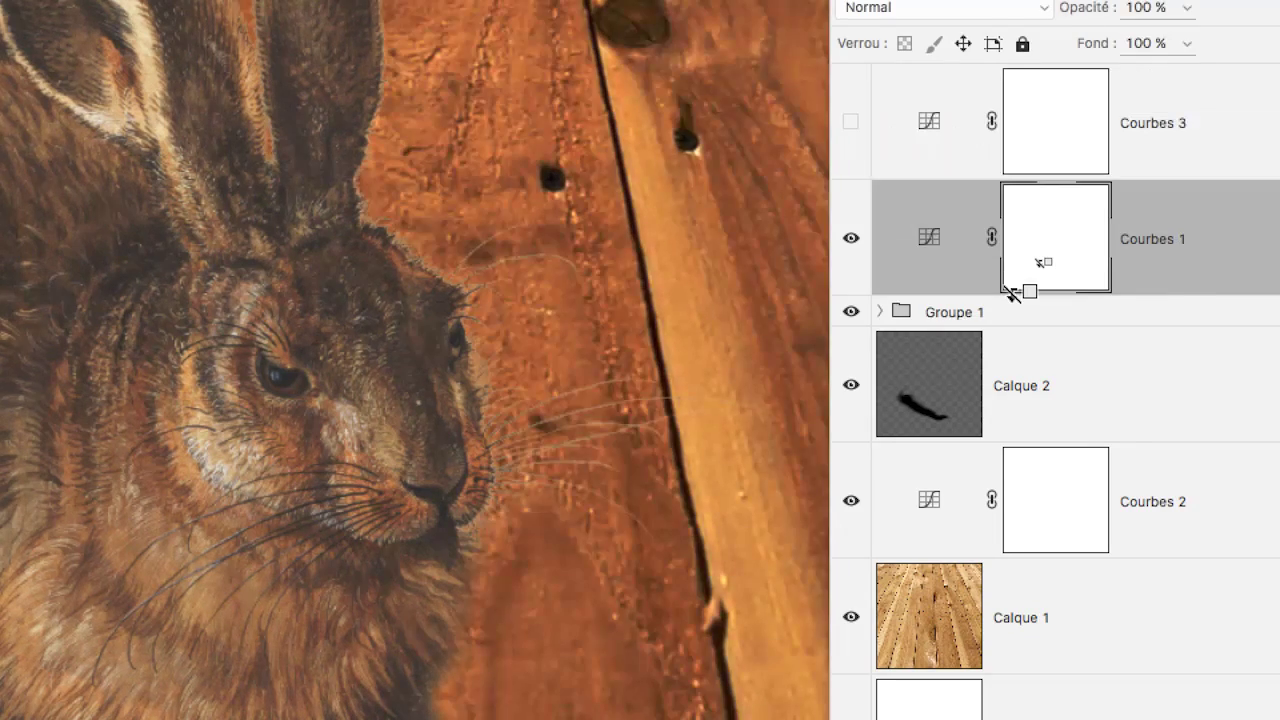
pyautogui.keyDown('alt'); pyautogui.click(979, 293); pyautogui.keyUp('alt')
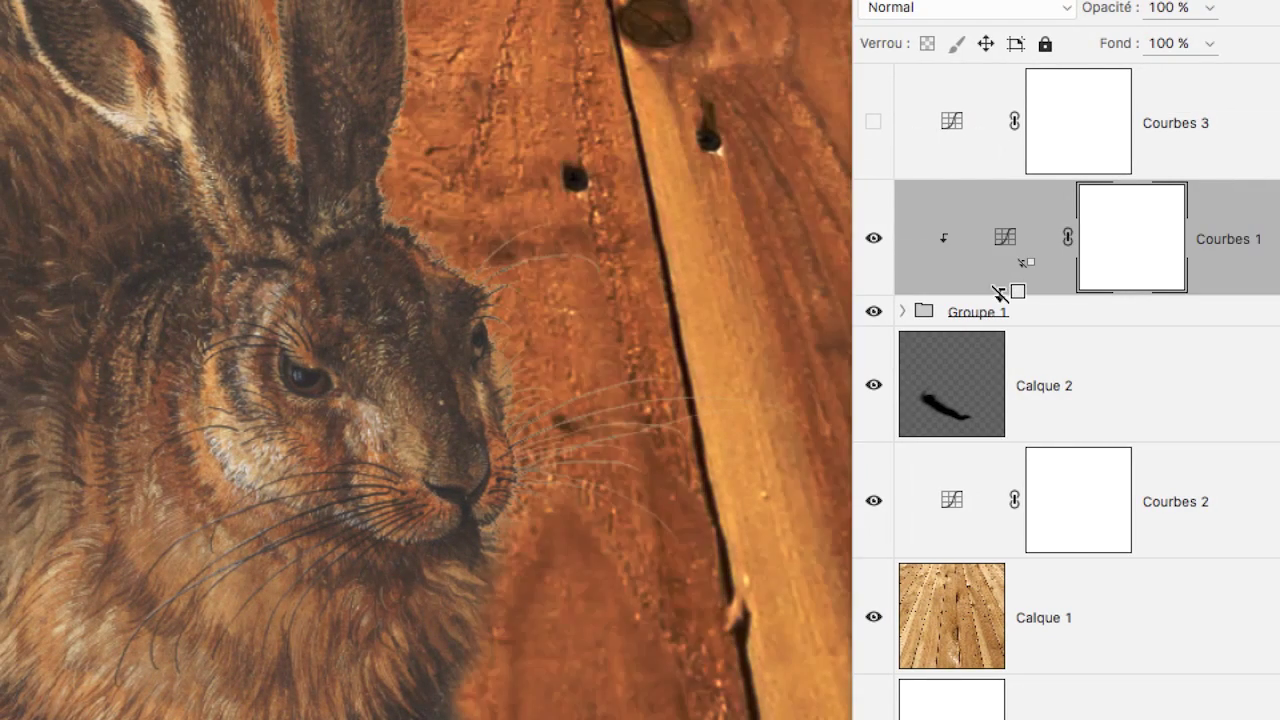
pyautogui.keyDown('alt'); pyautogui.click(999, 292); pyautogui.keyUp('alt')
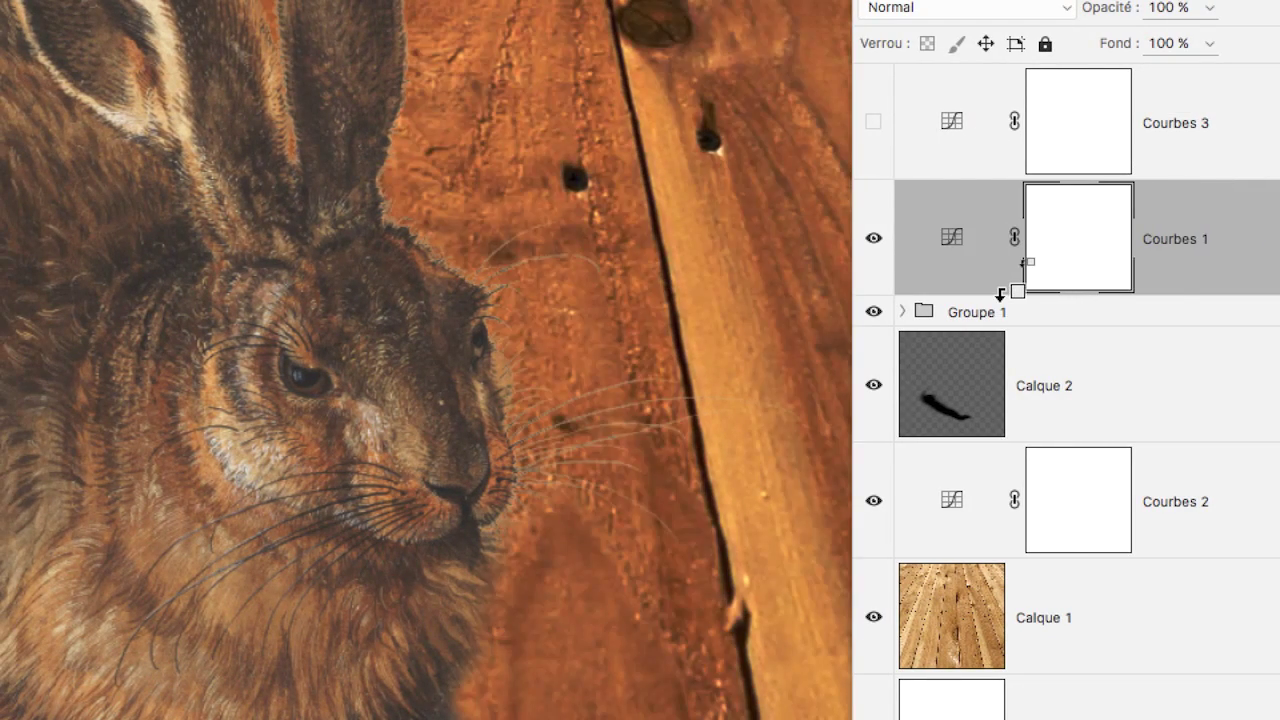
pyautogui.keyDown('alt'); pyautogui.click(1002, 290); pyautogui.keyUp('alt')
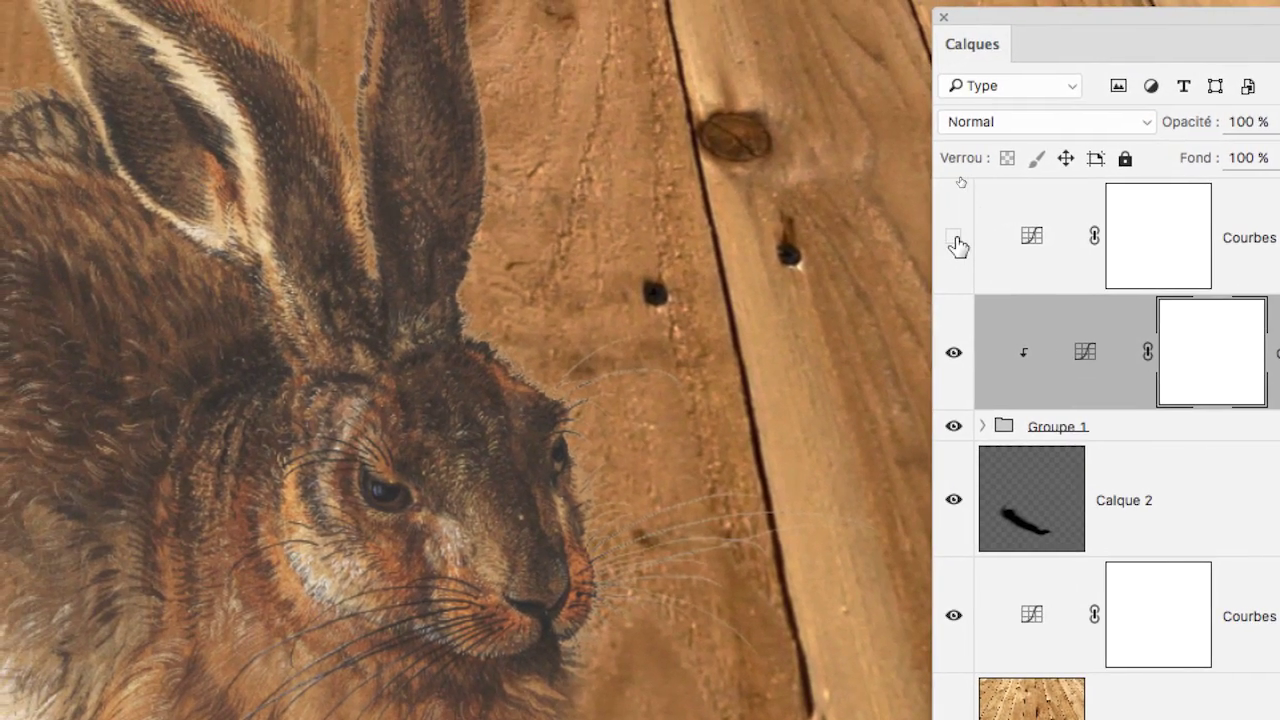
# - Show Courbes 3 again, select it, and review the whole composite with all corrections active
pyautogui.click(954, 240)
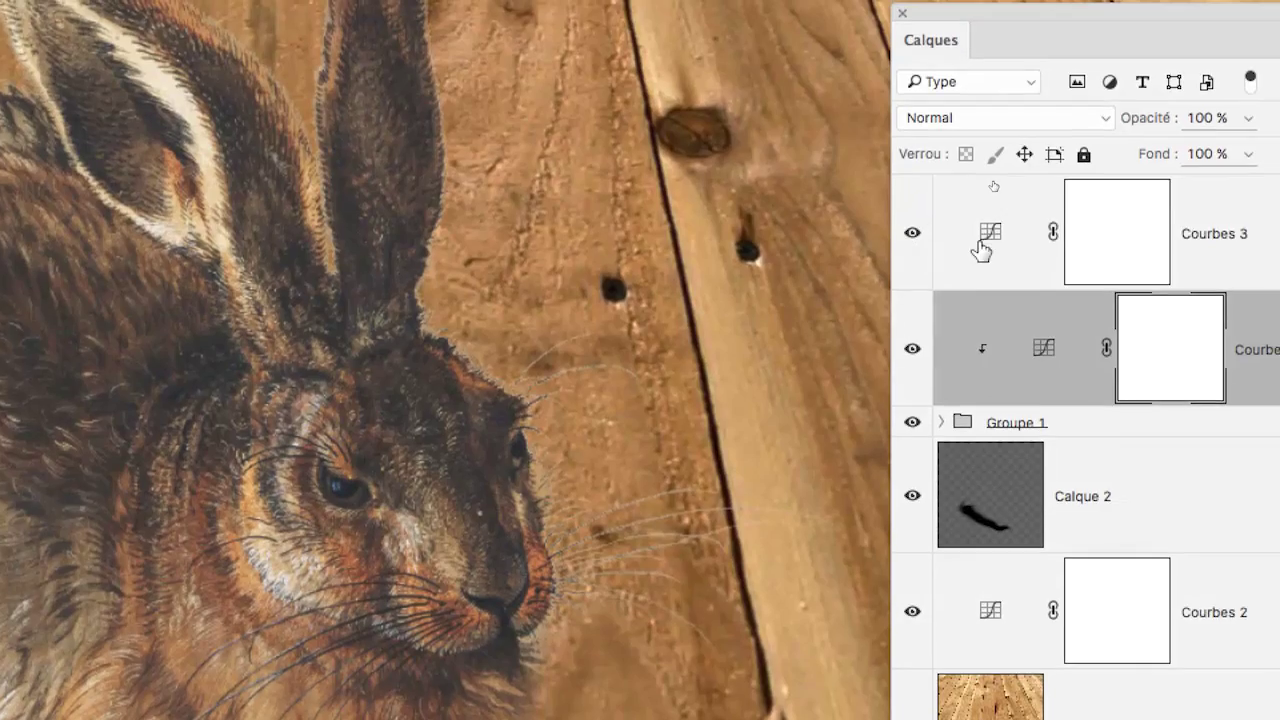
pyautogui.click(1025, 241)
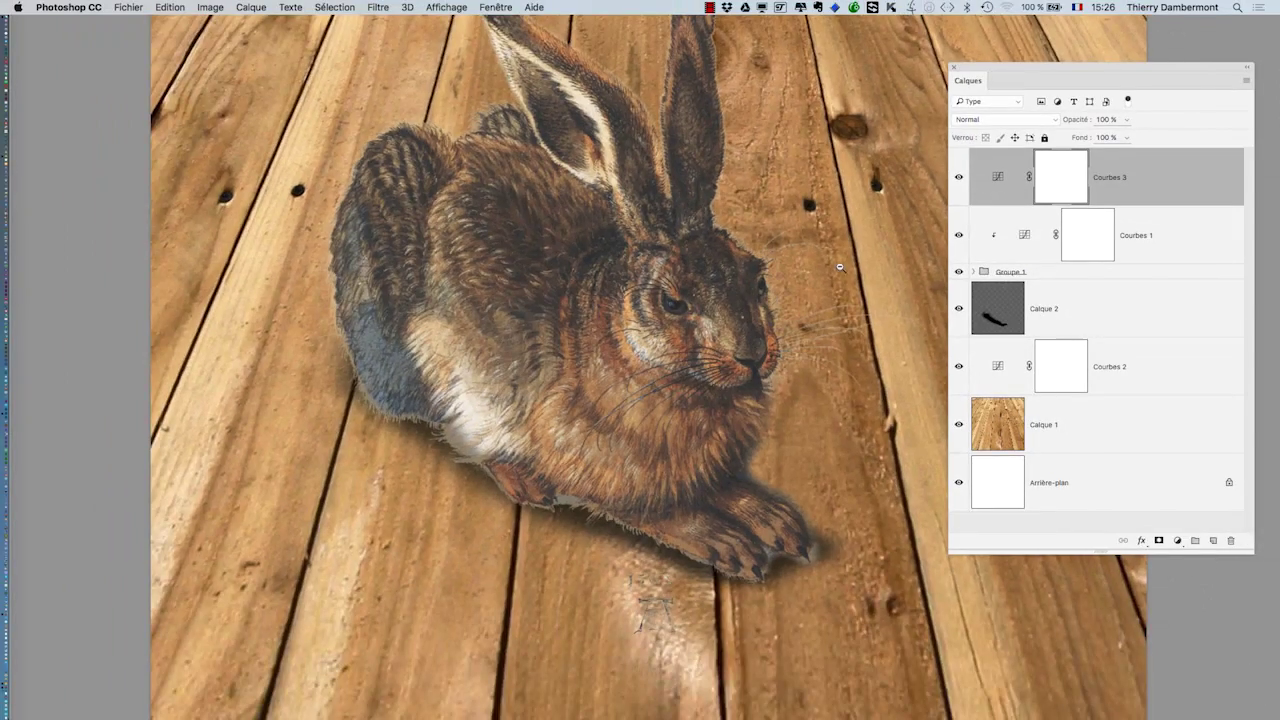
pyautogui.press('super+minus')
pyautogui.press('super+minus')
pyautogui.press('super+minus')
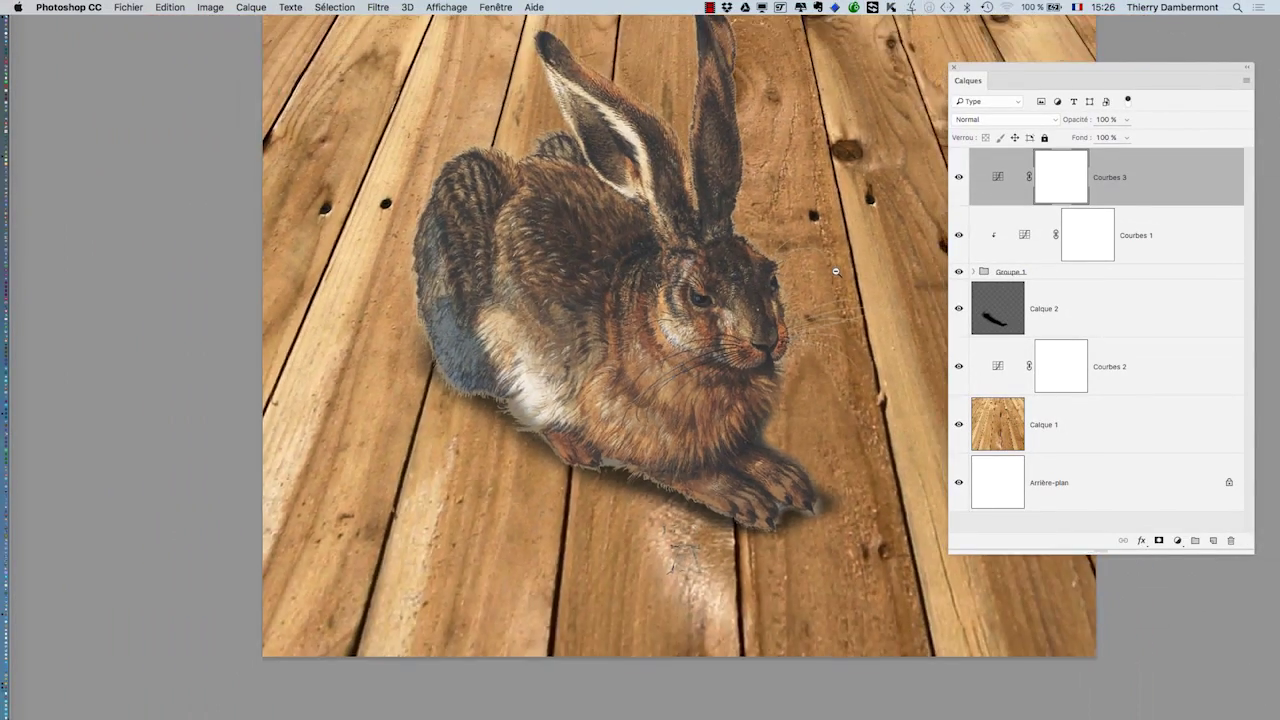
pyautogui.moveTo(850, 292); pyautogui.dragTo(612, 318)
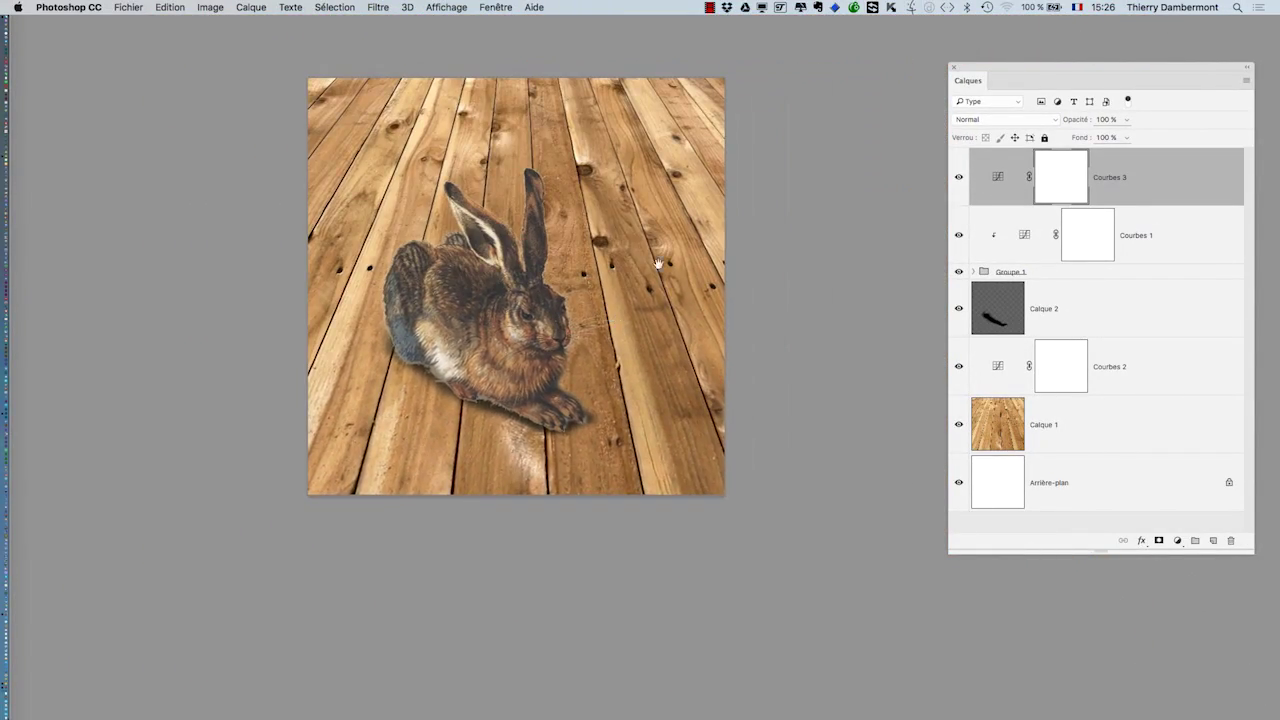
pyautogui.moveTo(657, 263); pyautogui.dragTo(565, 292)
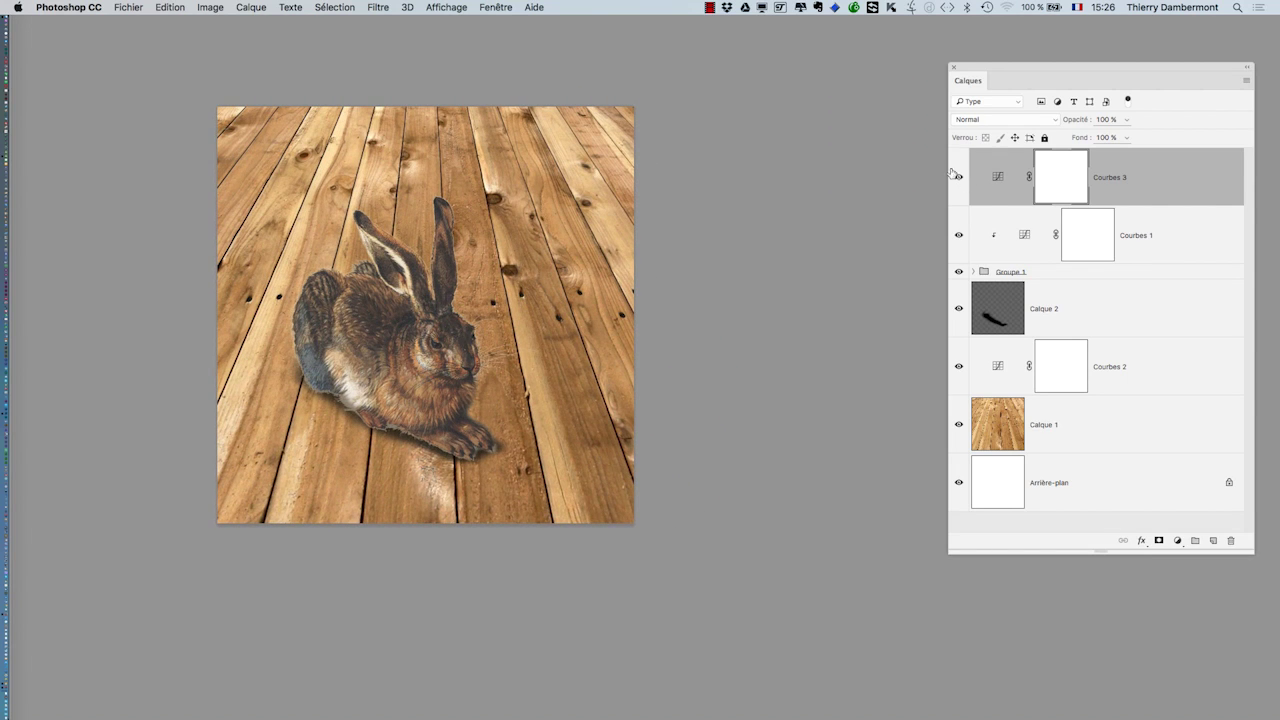
# - Save the fully corrected state as layer comp Composition de calques 1, recording only layer visibility
pyautogui.click(490, 7)
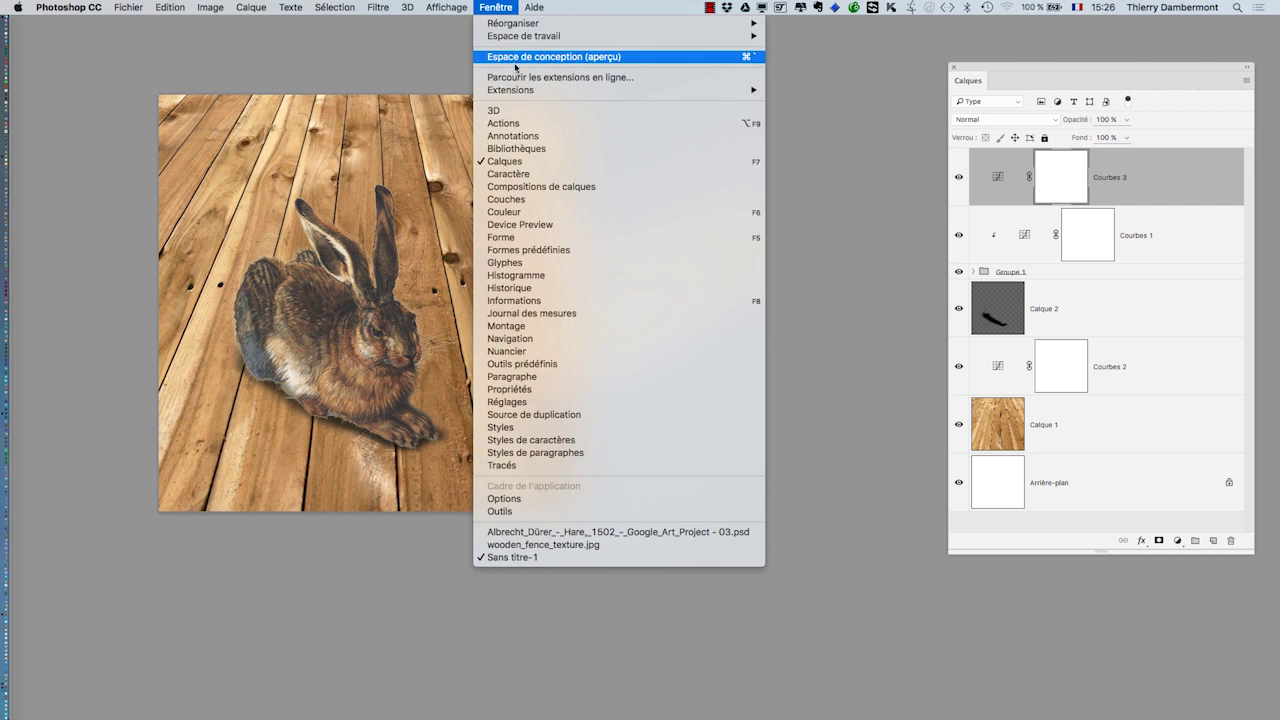
pyautogui.click(549, 187)
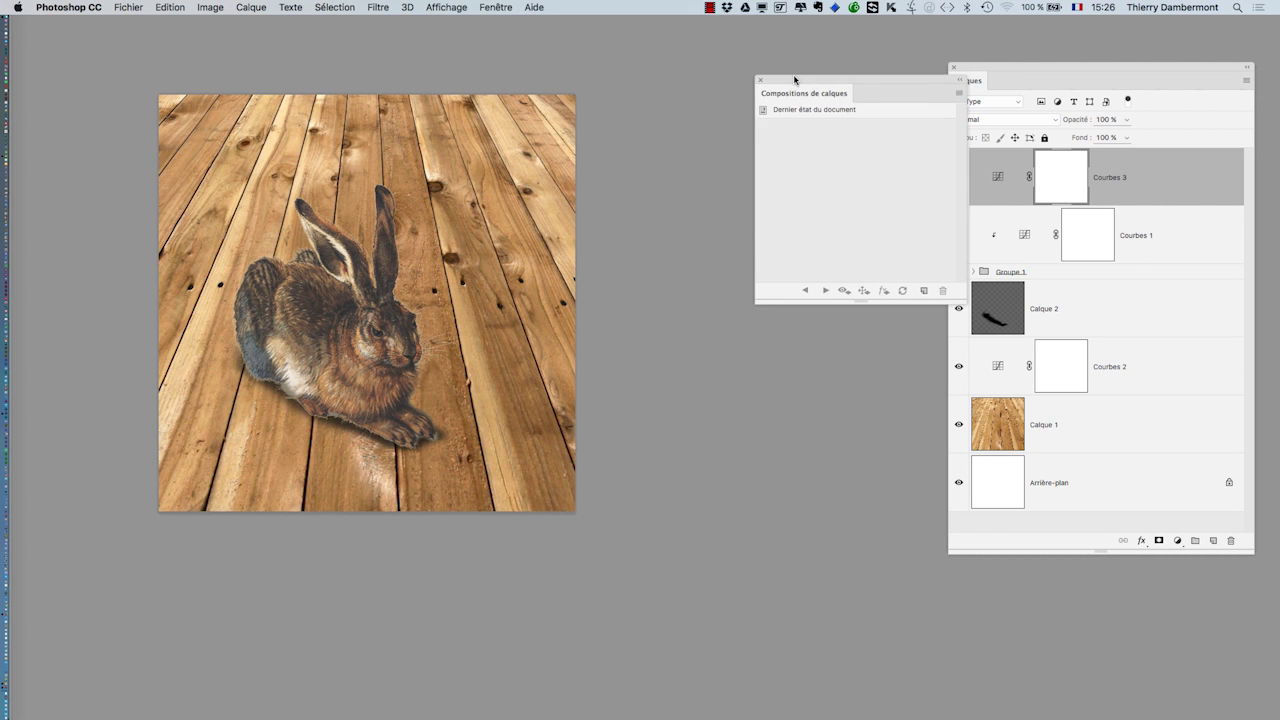
pyautogui.moveTo(794, 79); pyautogui.dragTo(623, 65)
pyautogui.click(787, 80)
pyautogui.click(812, 86)
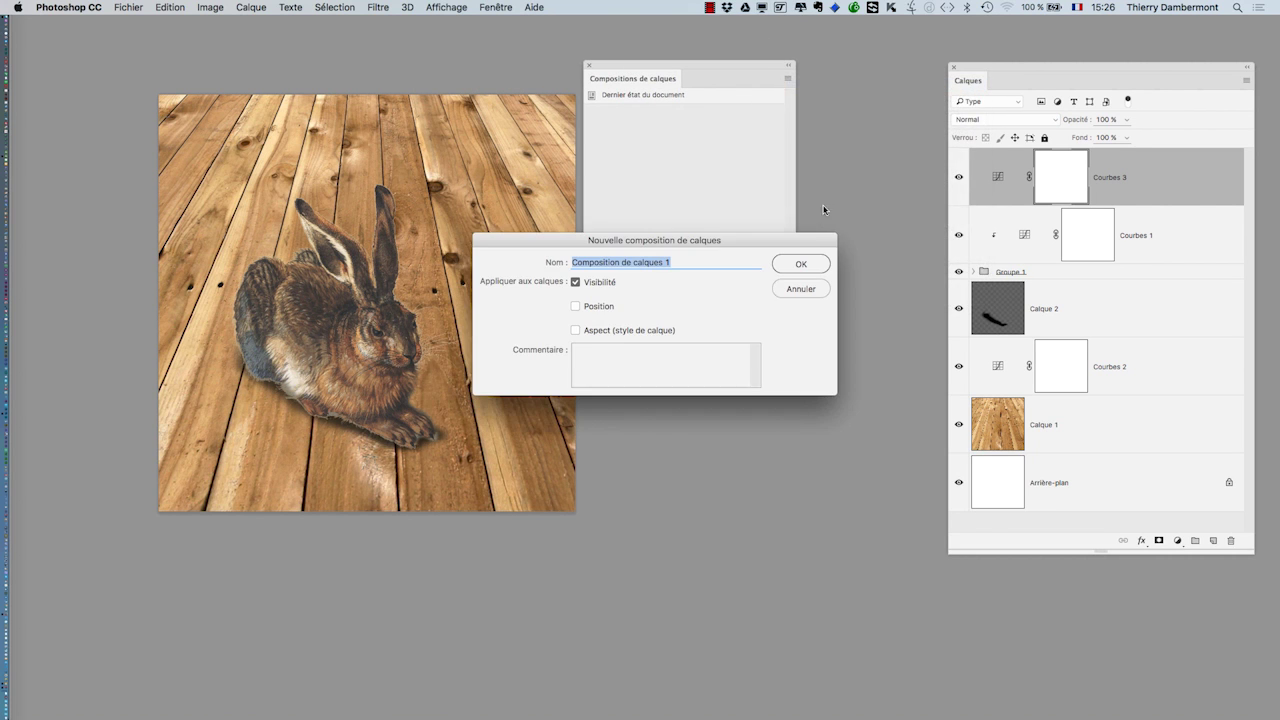
pyautogui.click(802, 265)
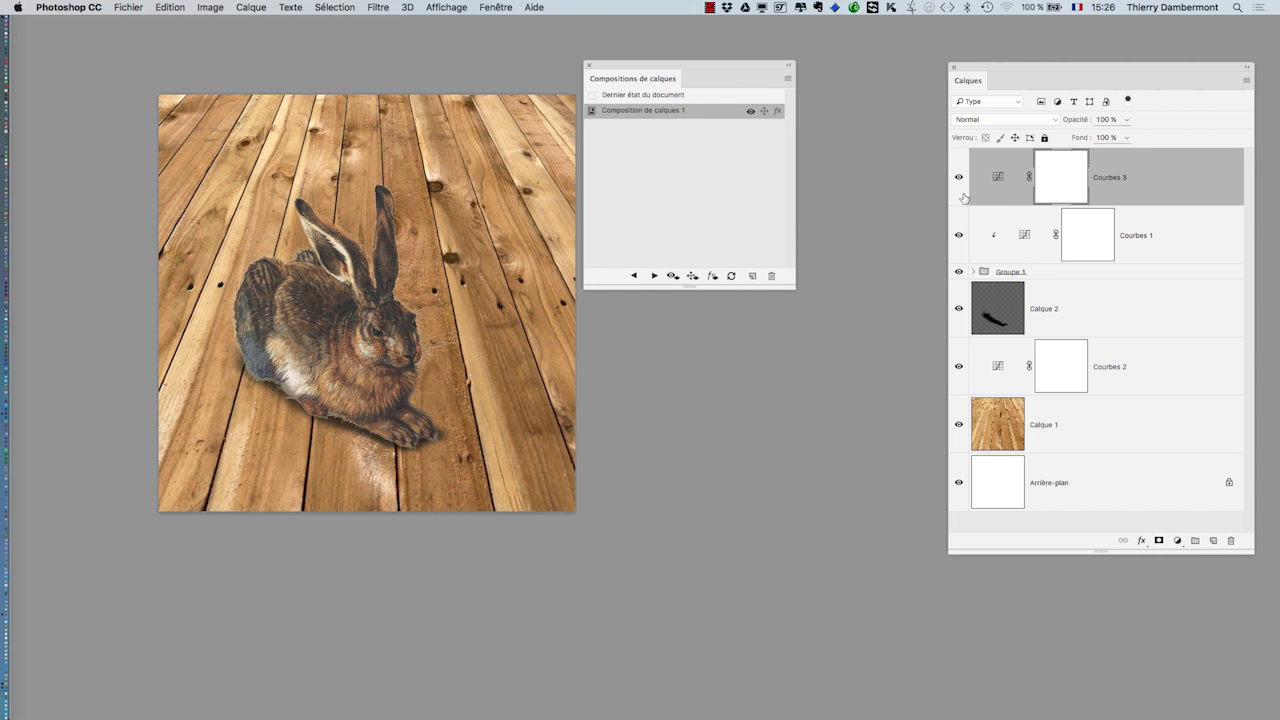
# - Hide all three Curves layers and save that state as layer comp Composition de calques 2, recording only visibility
pyautogui.moveTo(963, 197); pyautogui.dragTo(961, 233)
pyautogui.click(959, 367)
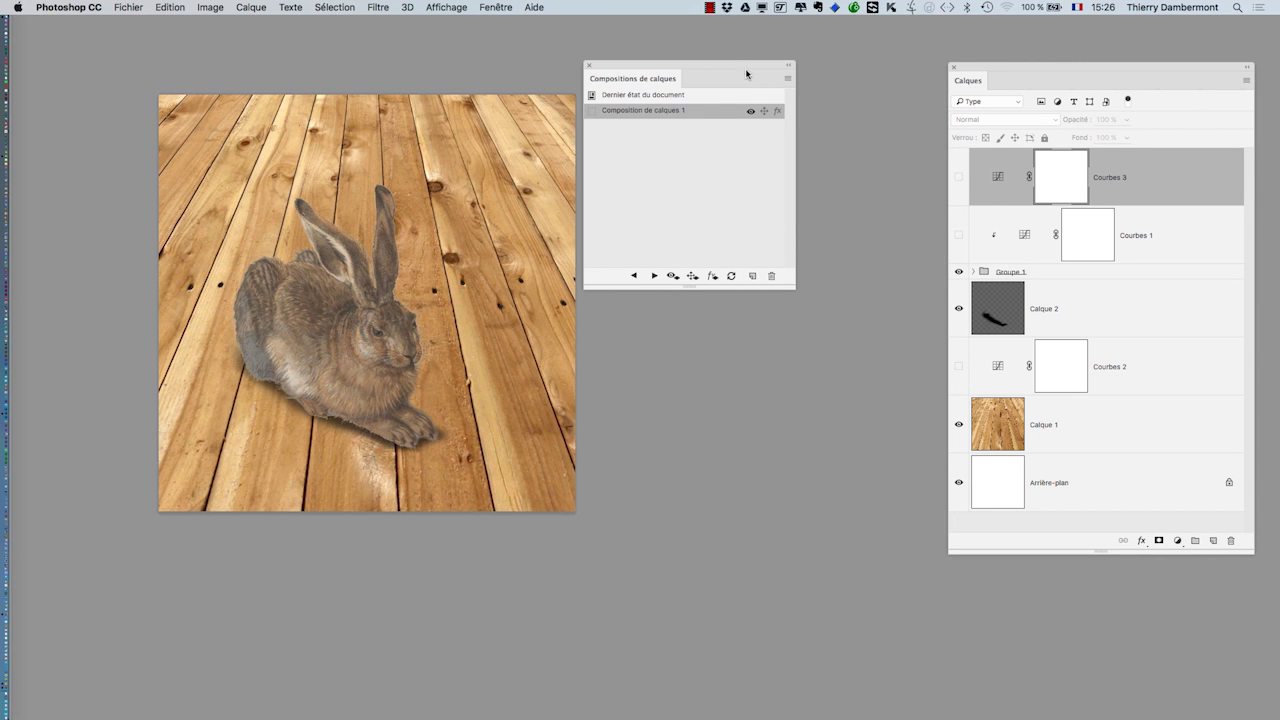
pyautogui.click(787, 82)
pyautogui.click(812, 86)
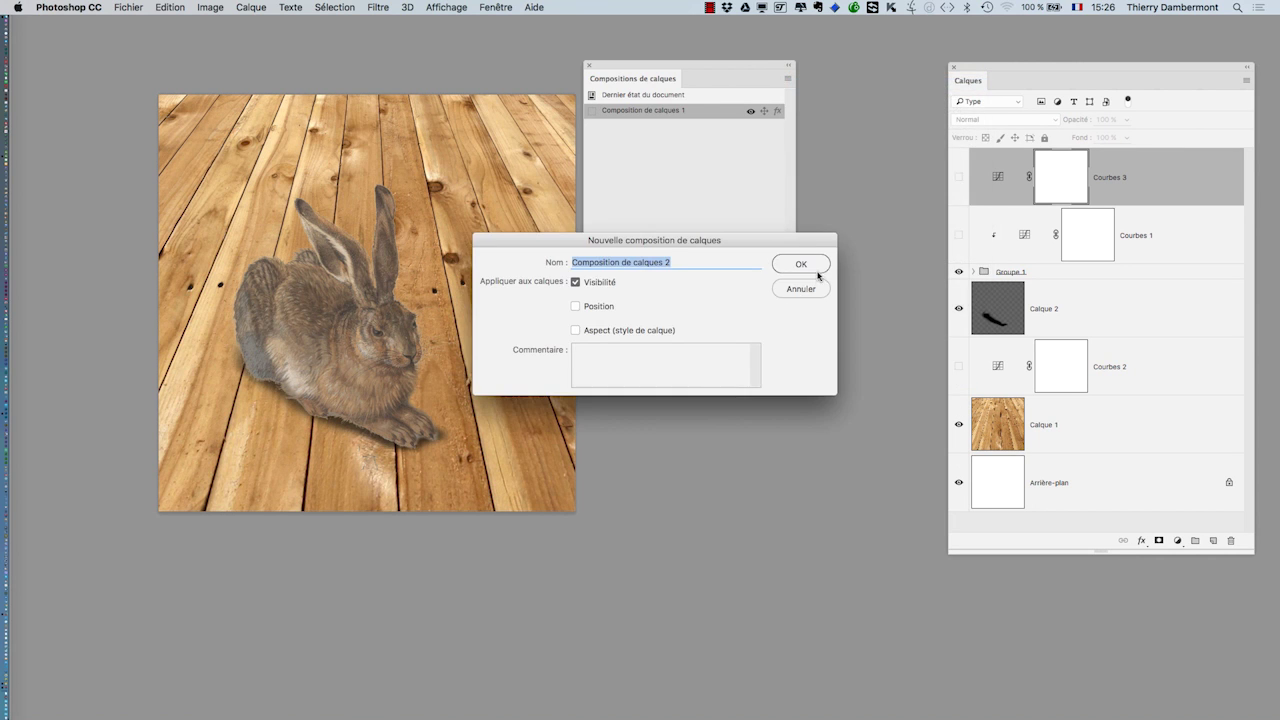
pyautogui.click(800, 265)
# - Alternate between the two layer comps to compare the corrected and uncorrected composite and their layer visibility
pyautogui.moveTo(625, 63); pyautogui.dragTo(627, 180)
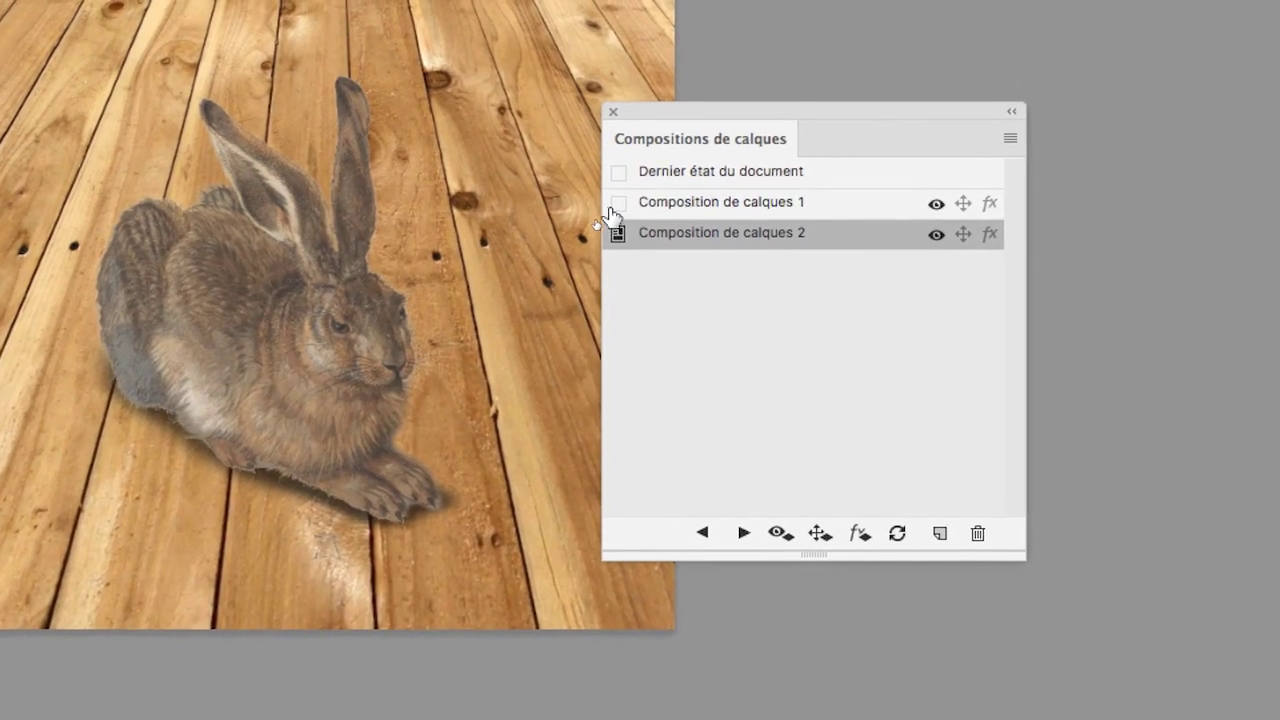
pyautogui.click(836, 177)
pyautogui.click(615, 237)
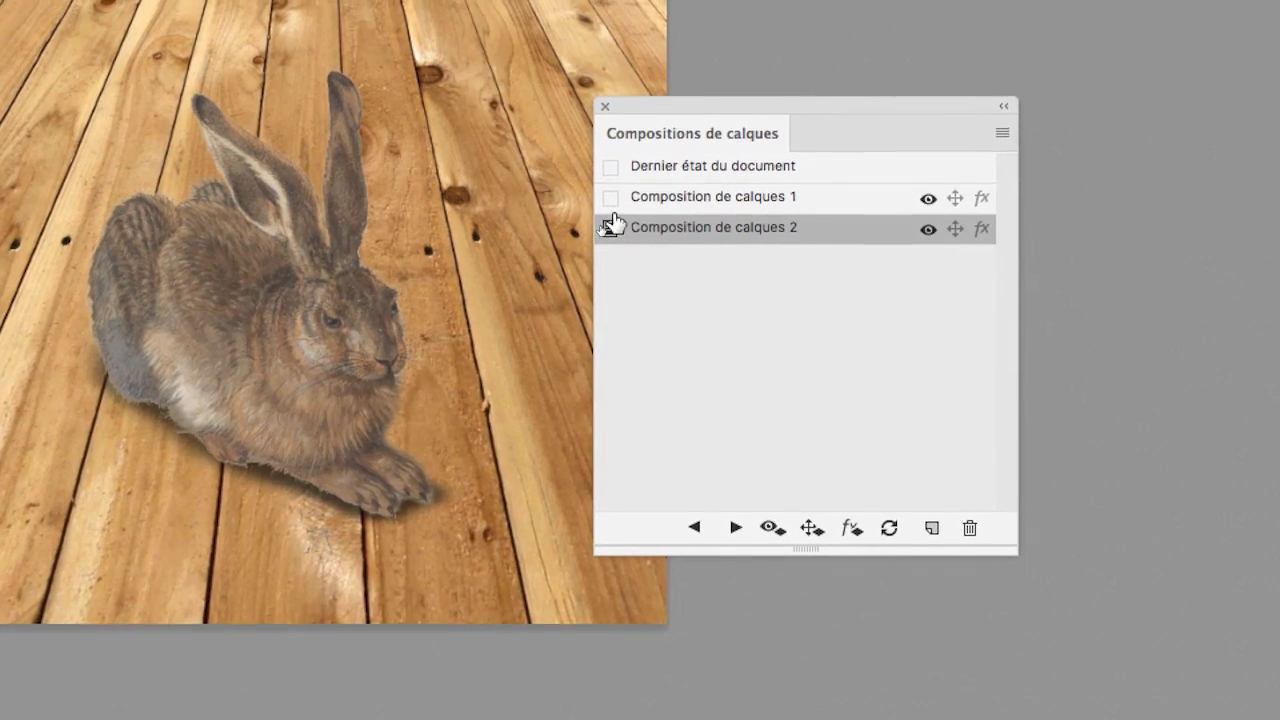
pyautogui.click(615, 207)
pyautogui.click(611, 236)
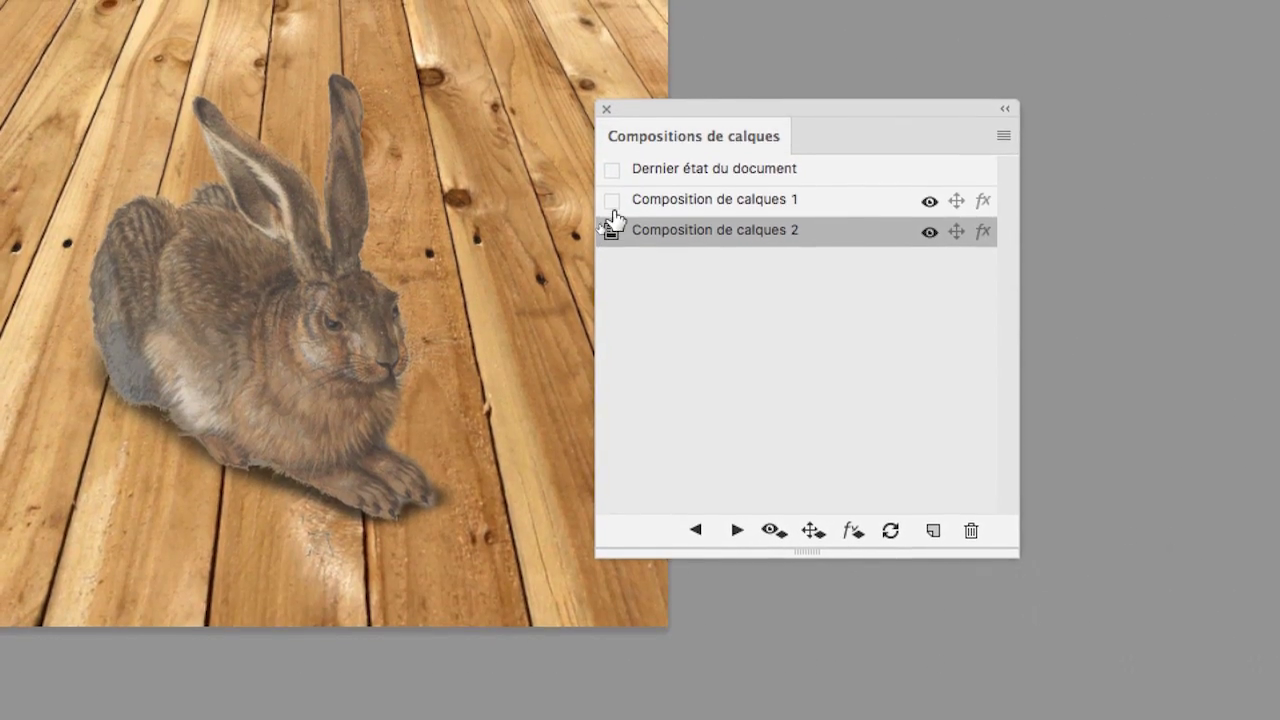
pyautogui.click(611, 205)
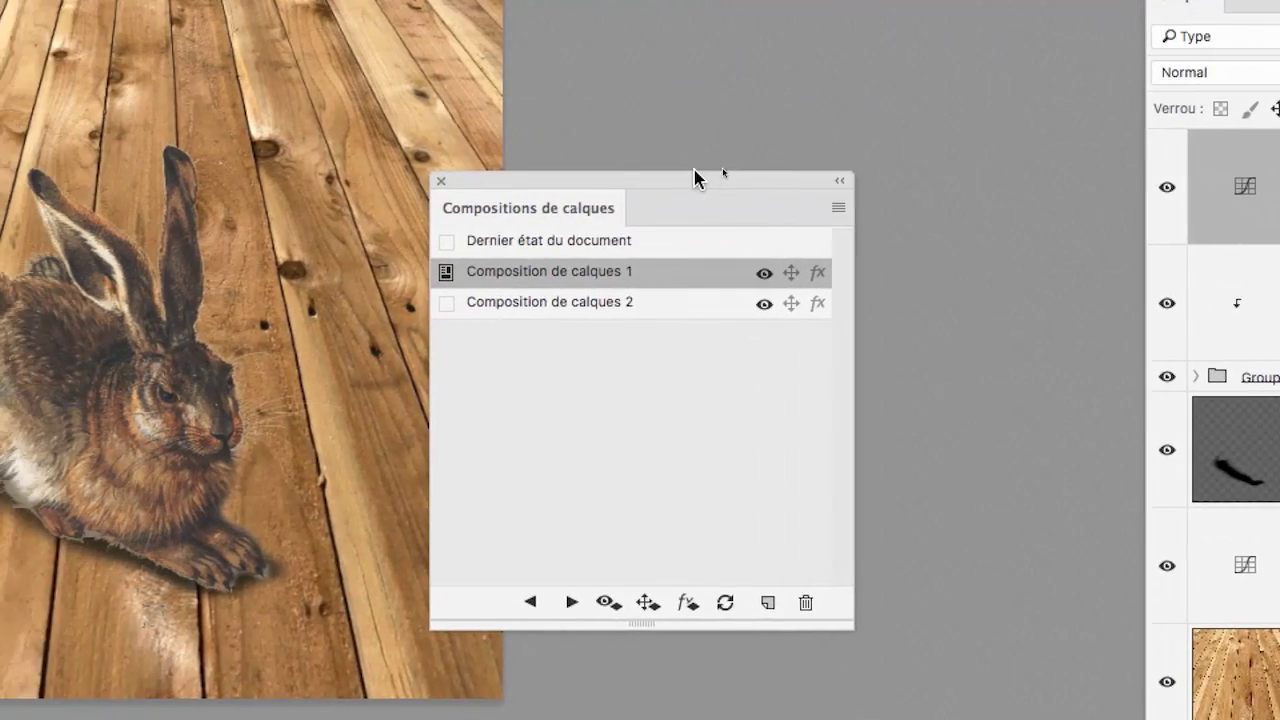
pyautogui.moveTo(697, 178); pyautogui.dragTo(567, 72)
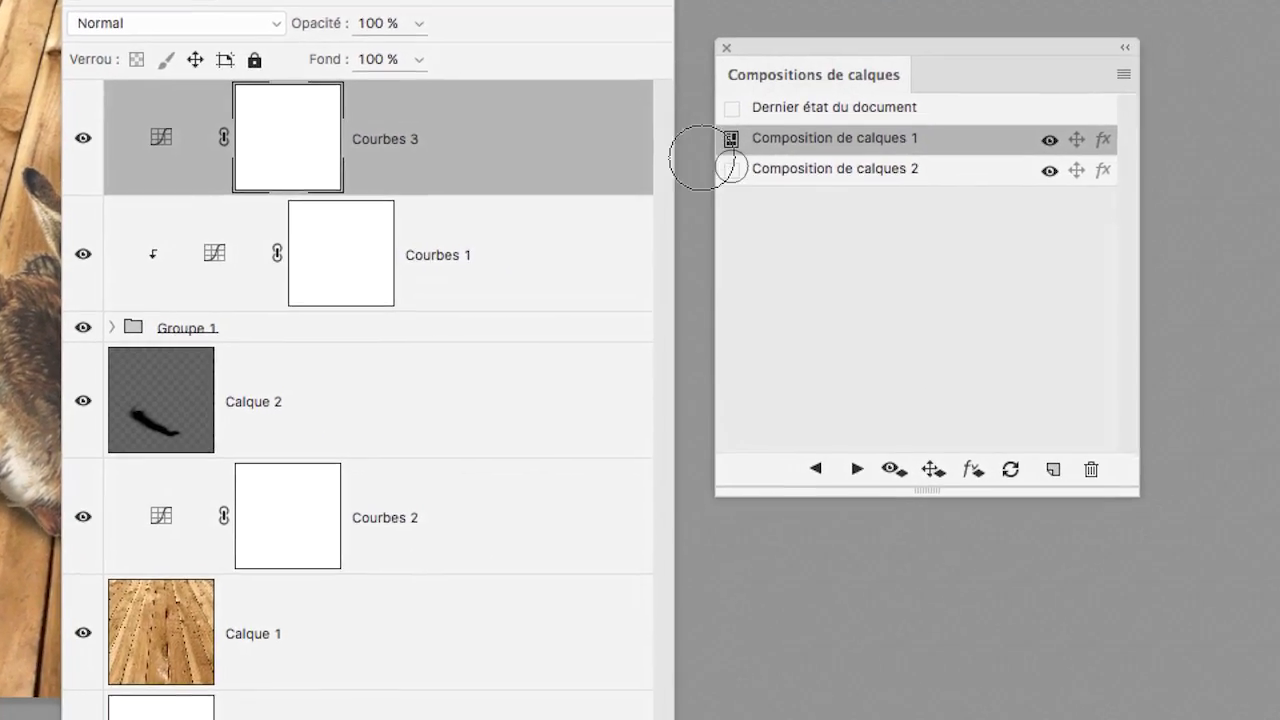
pyautogui.click(714, 165)
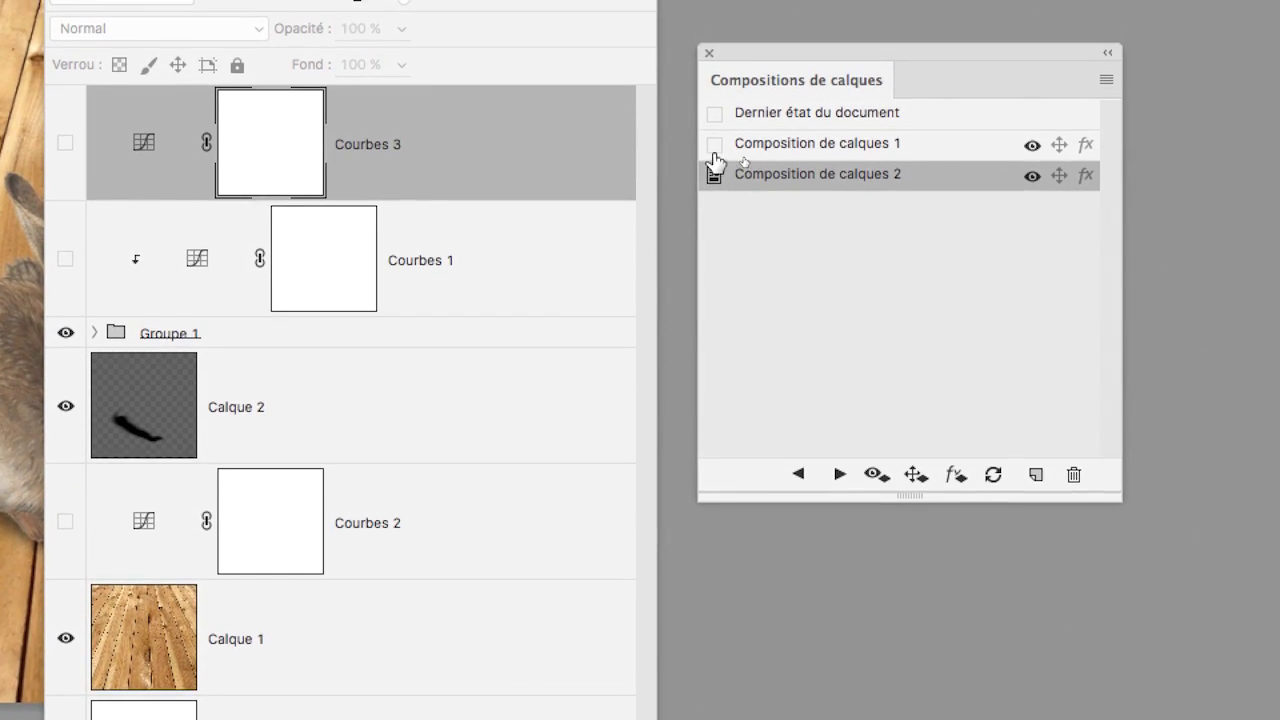
# - Compare Composition de calques 1 and 2 with the whole image uncovered, ending on Composition de calques 1 and a closer view of the hare
pyautogui.click(717, 132)
pyautogui.click(715, 170)
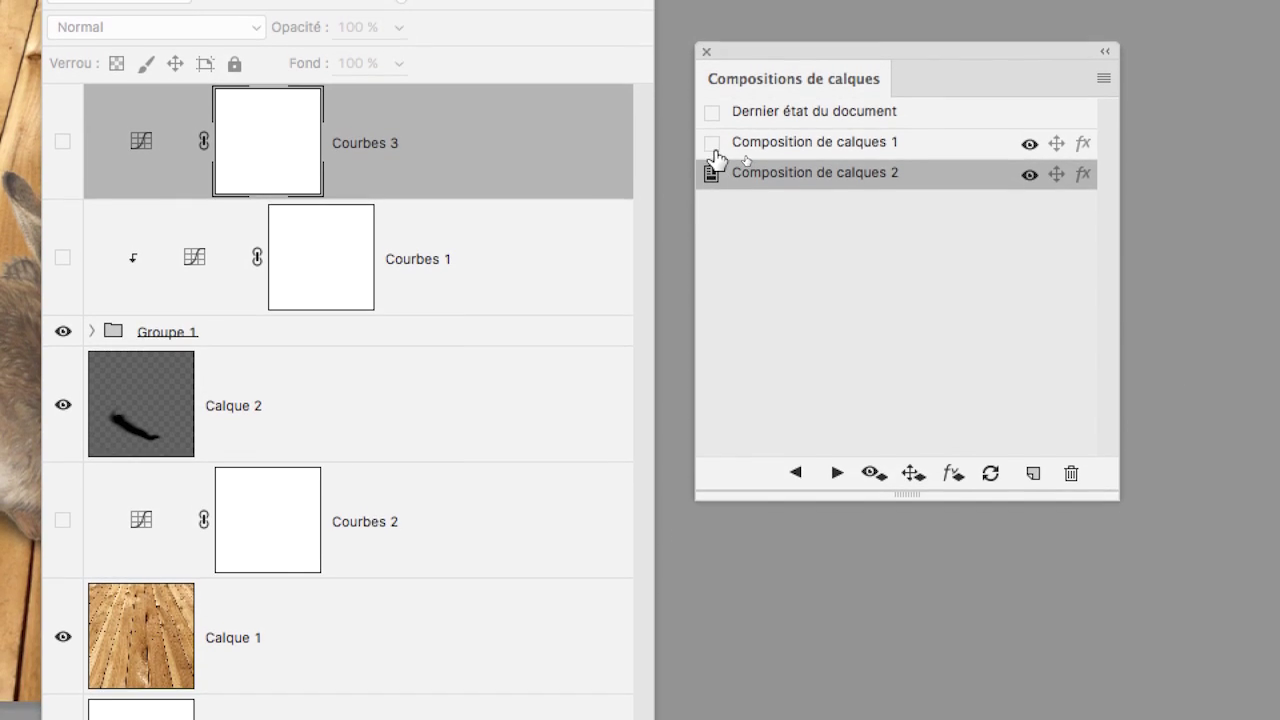
pyautogui.click(715, 150)
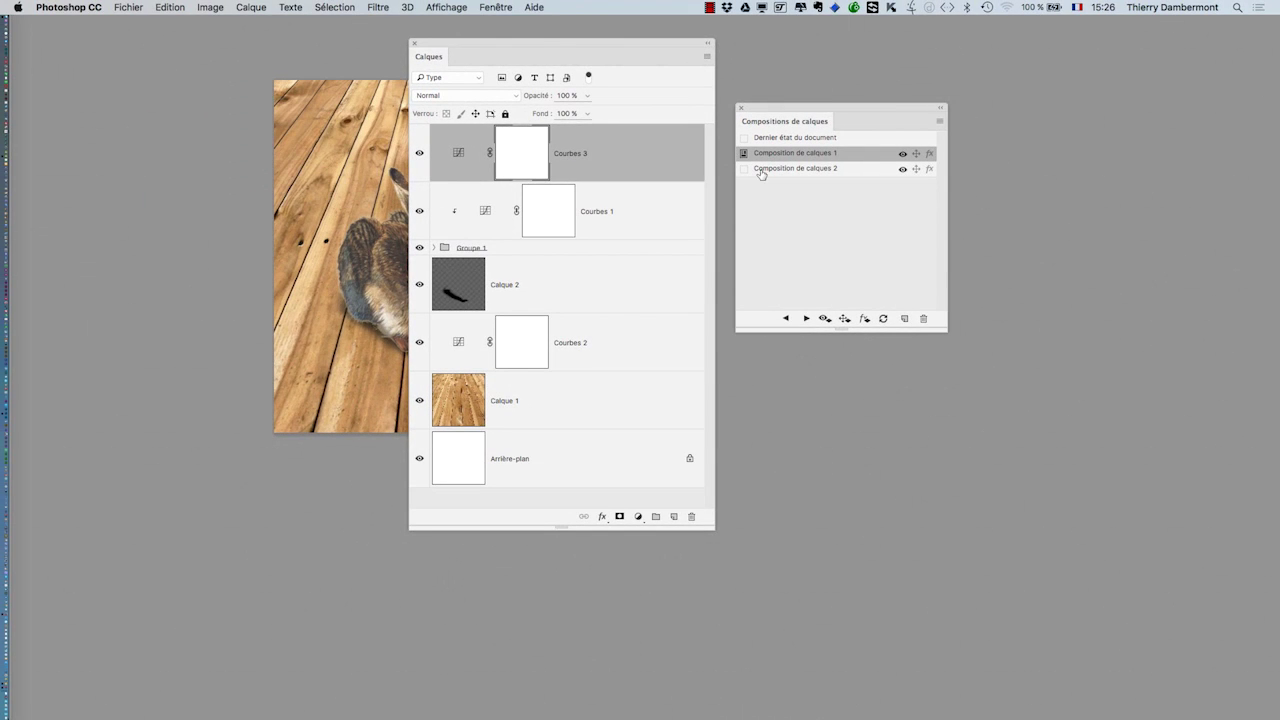
pyautogui.moveTo(543, 43); pyautogui.dragTo(1124, 127)
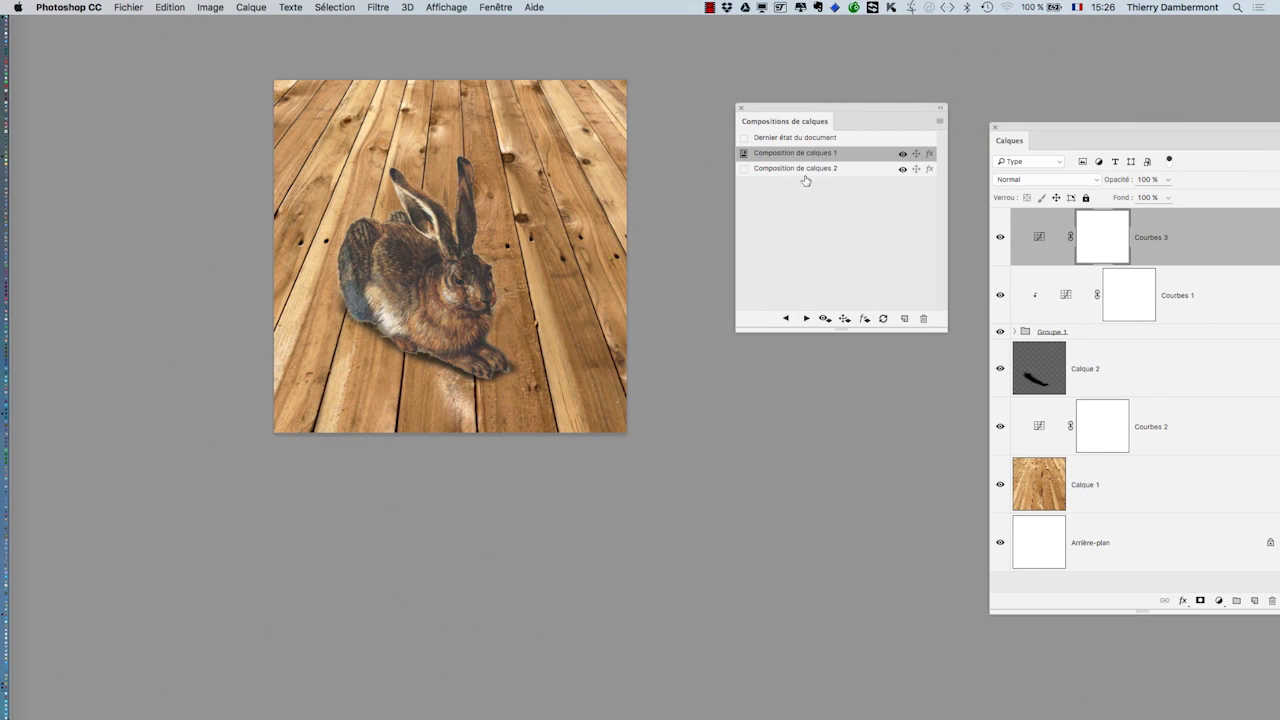
pyautogui.click(741, 170)
pyautogui.click(742, 154)
pyautogui.keyDown('alt'); pyautogui.click(545, 337); pyautogui.keyUp('alt')
pyautogui.keyDown('alt'); pyautogui.click(545, 337); pyautogui.keyUp('alt')
pyautogui.click(511, 326)
pyautogui.click(513, 328)
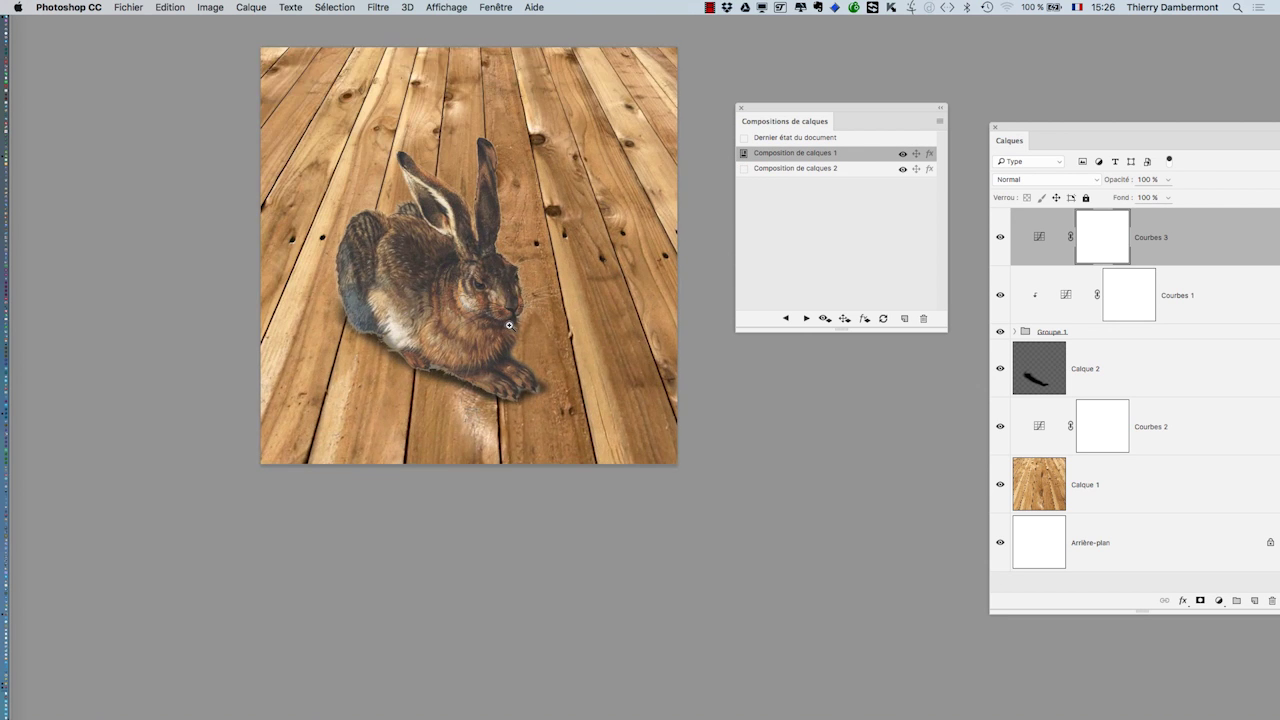
pyautogui.click(522, 332)
# - Try to scale down the hare's Groupe 1 on its own, without its shadow layer, using Free Transform
pyautogui.moveTo(1055, 334); pyautogui.dragTo(613, 398)
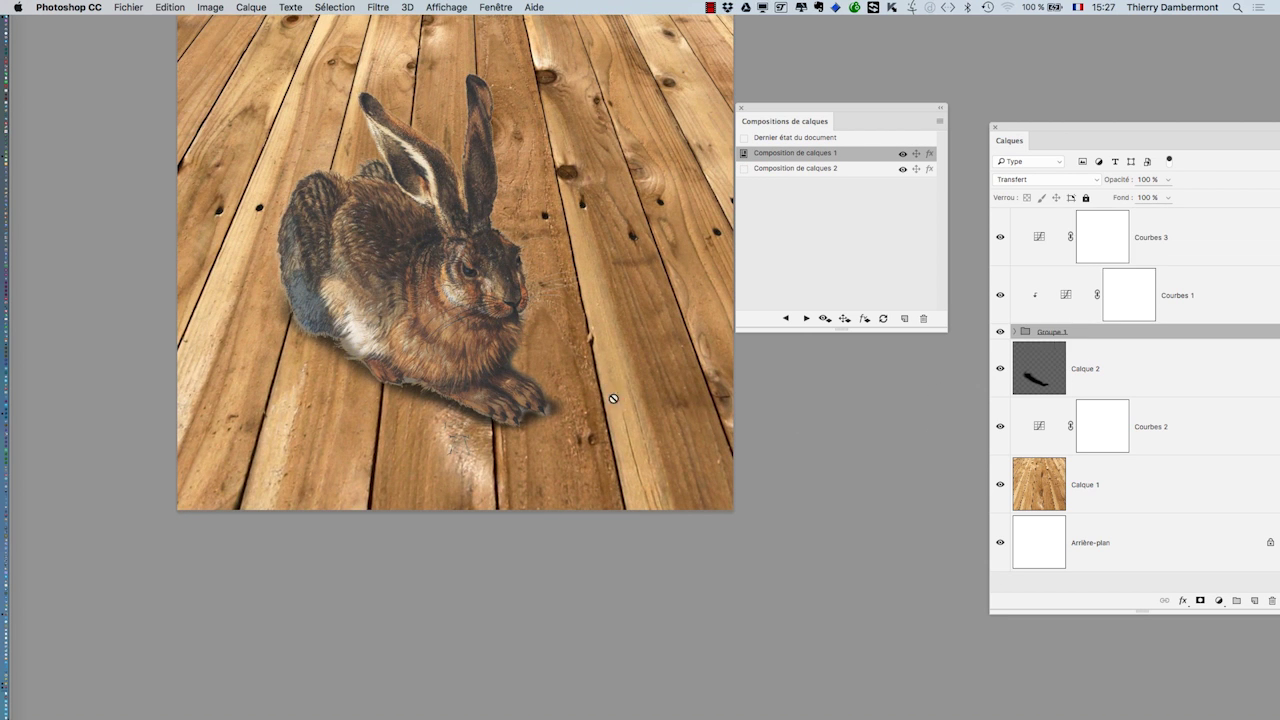
pyautogui.press('super+t')
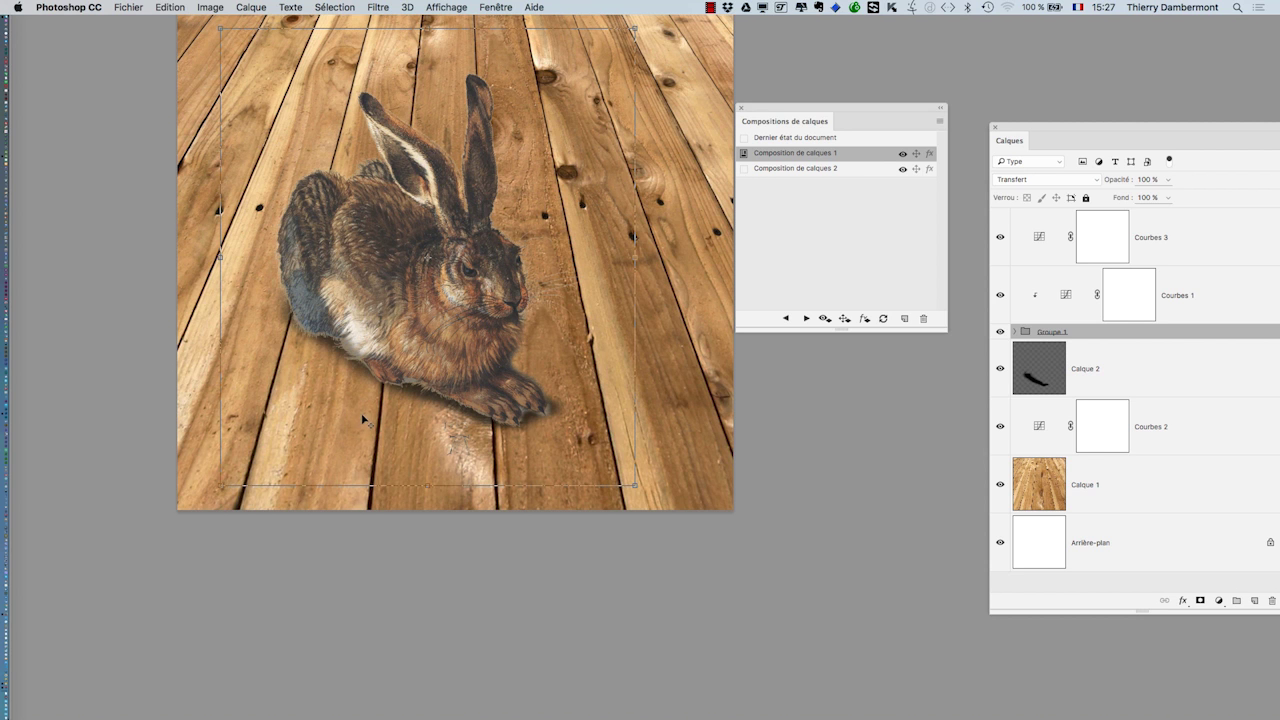
pyautogui.scroll(-4, 363, 420)
pyautogui.moveTo(259, 468); pyautogui.dragTo(308, 428)
pyautogui.press('Escape')
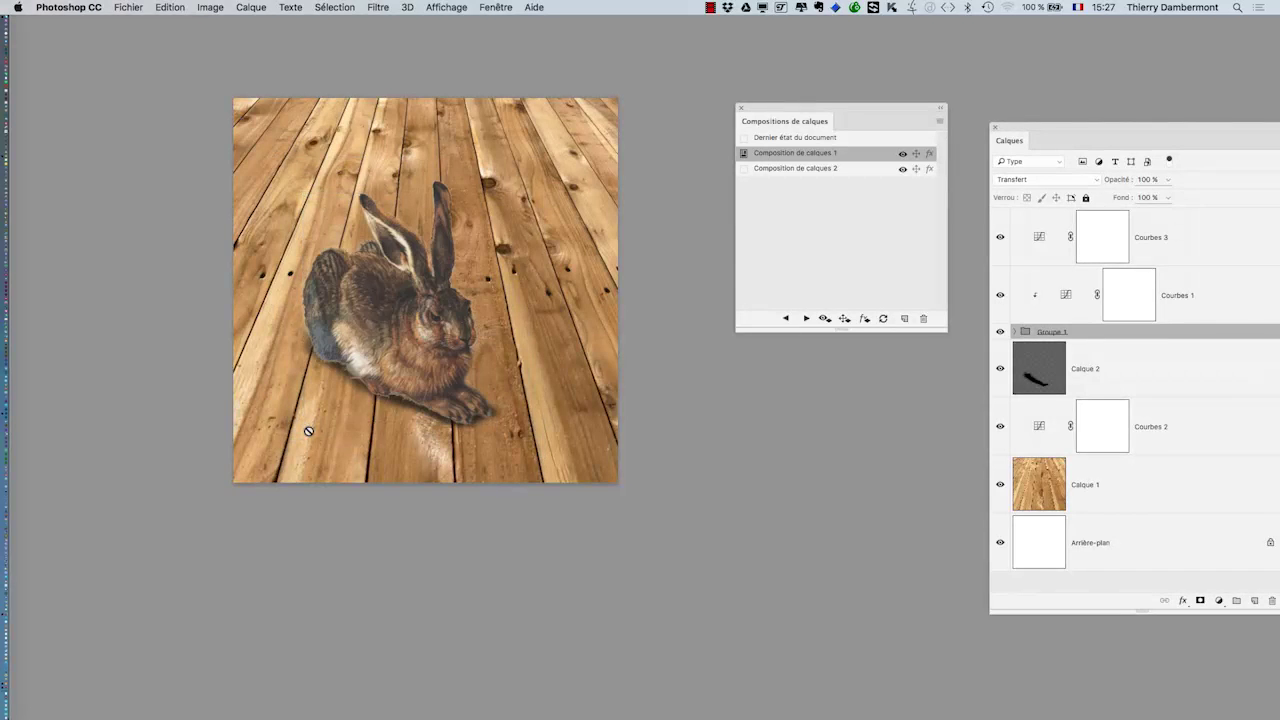
pyautogui.moveTo(892, 109); pyautogui.dragTo(838, 76)
pyautogui.press('super+t')
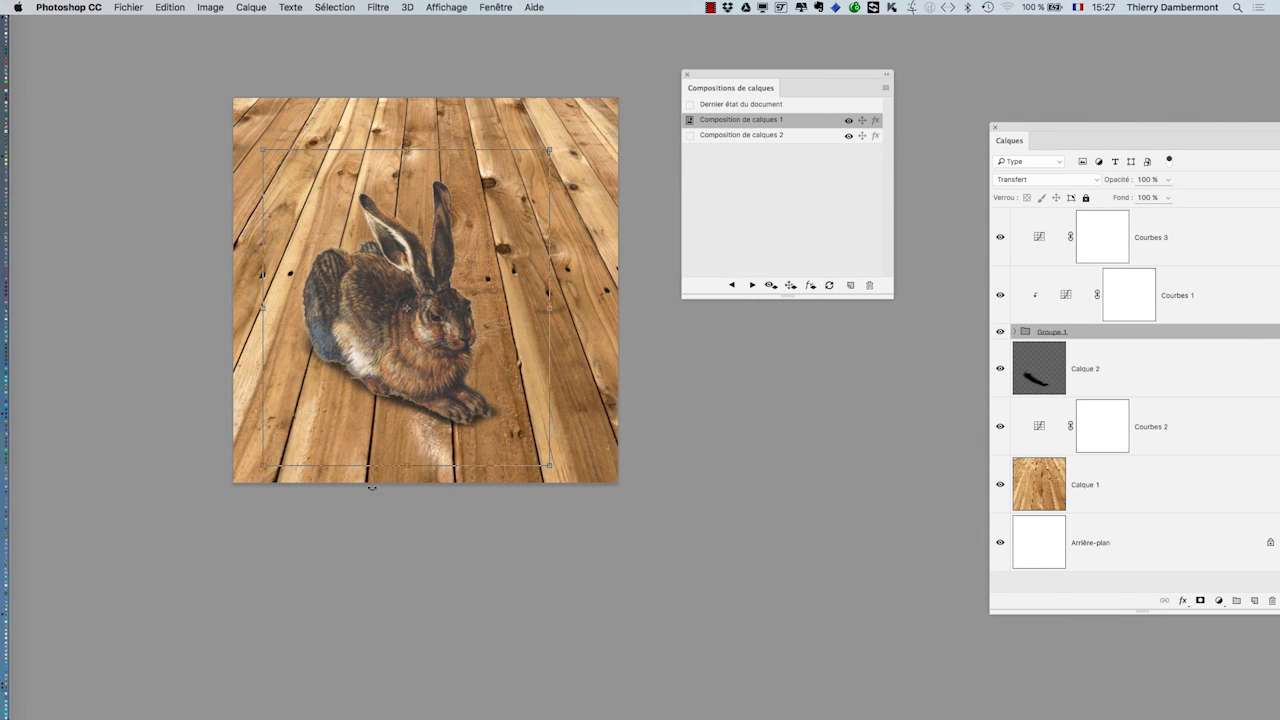
pyautogui.moveTo(268, 456); pyautogui.dragTo(323, 371)
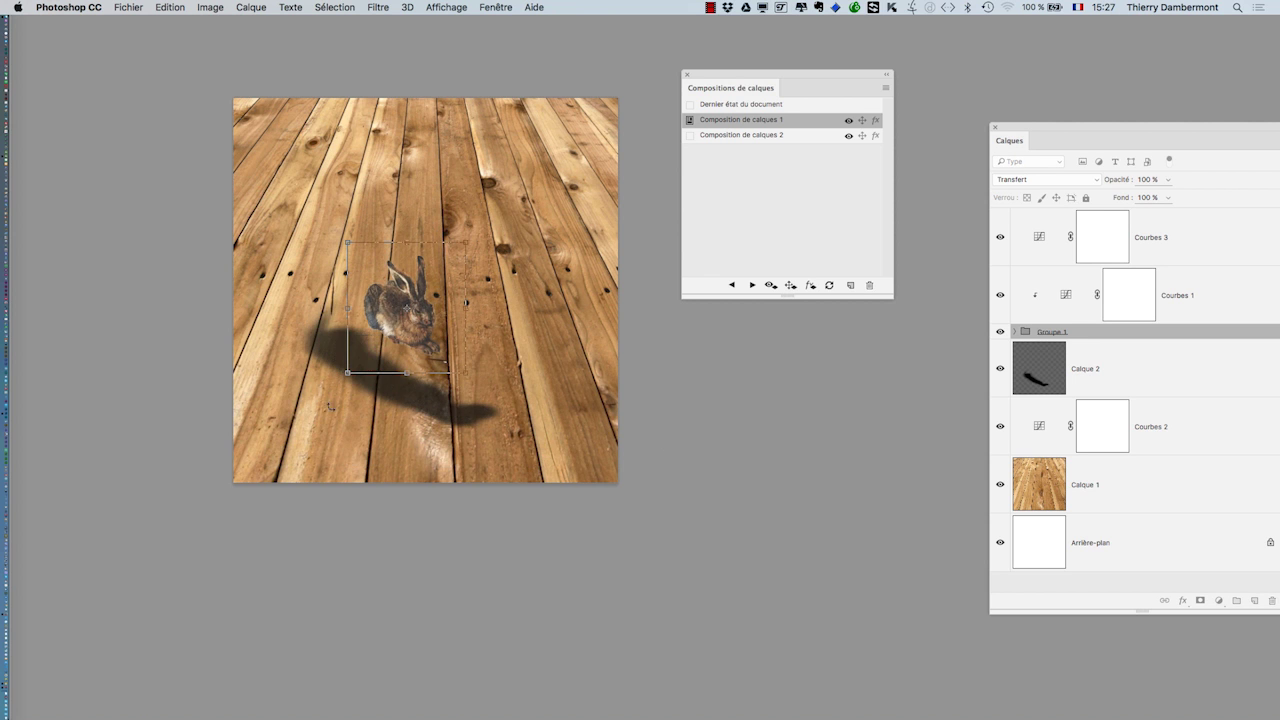
pyautogui.press('Escape')
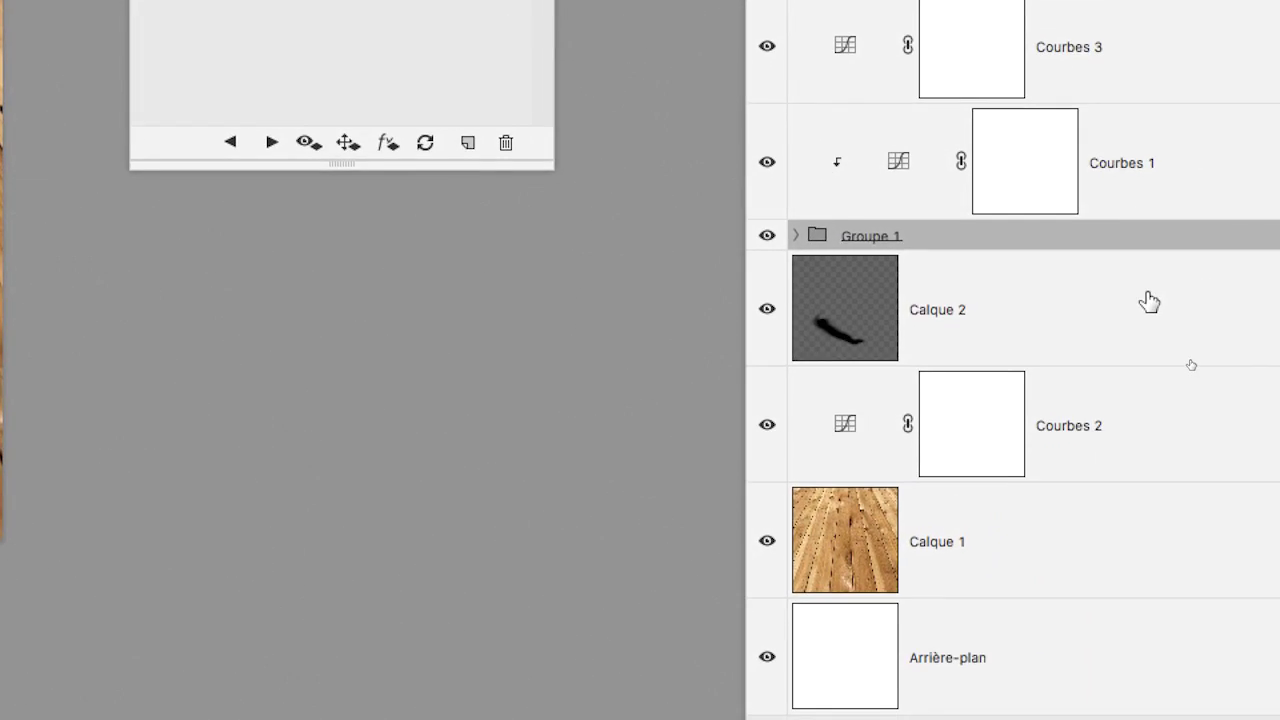
# - Create a new group from Groupe 1 and shadow layer Calque 2, keeping the default name and Transfert mode, and check its contents
pyautogui.click(1149, 300)
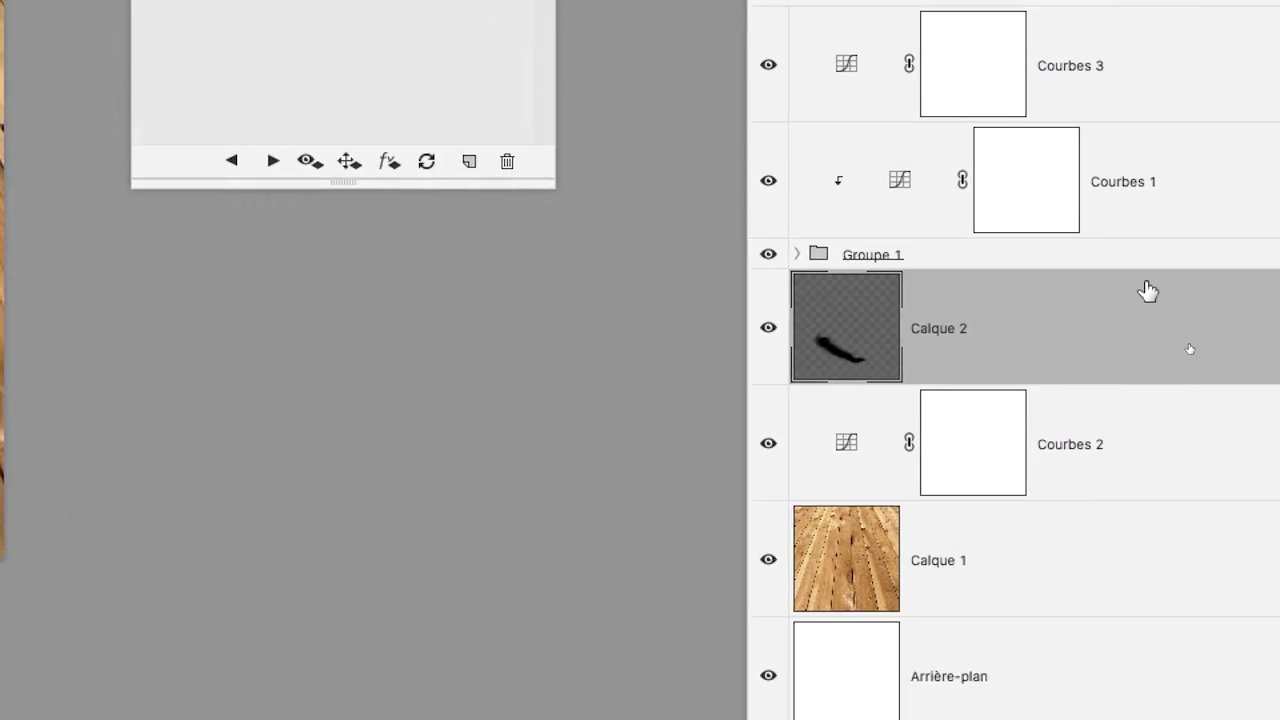
pyautogui.keyDown('shift'); pyautogui.click(1143, 242); pyautogui.keyUp('shift')
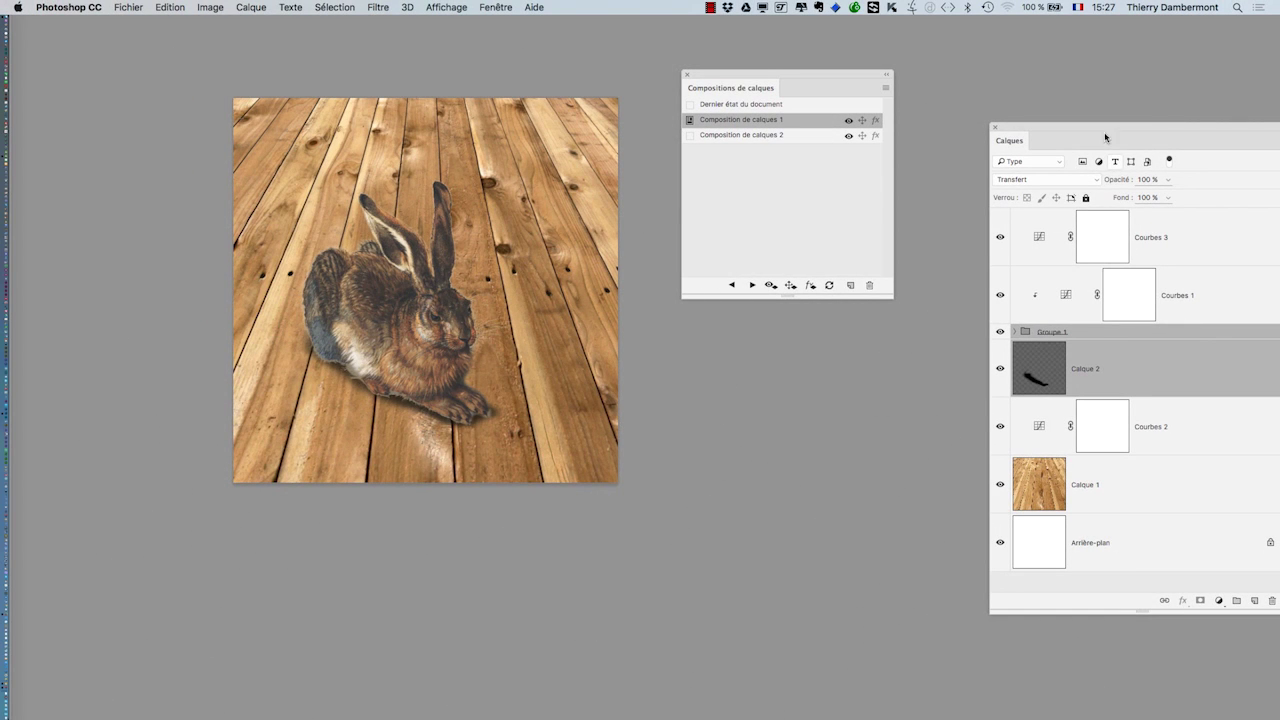
pyautogui.moveTo(1106, 137); pyautogui.dragTo(924, 113)
pyautogui.click(1106, 110)
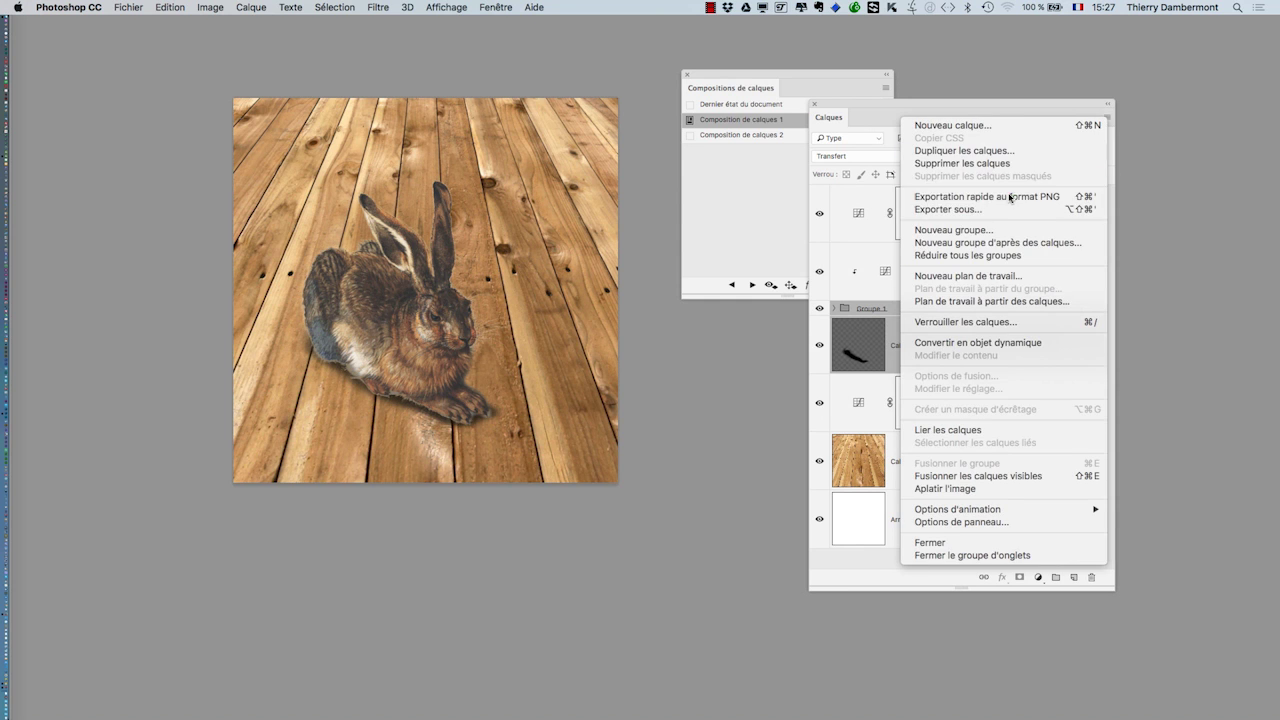
pyautogui.click(1000, 243)
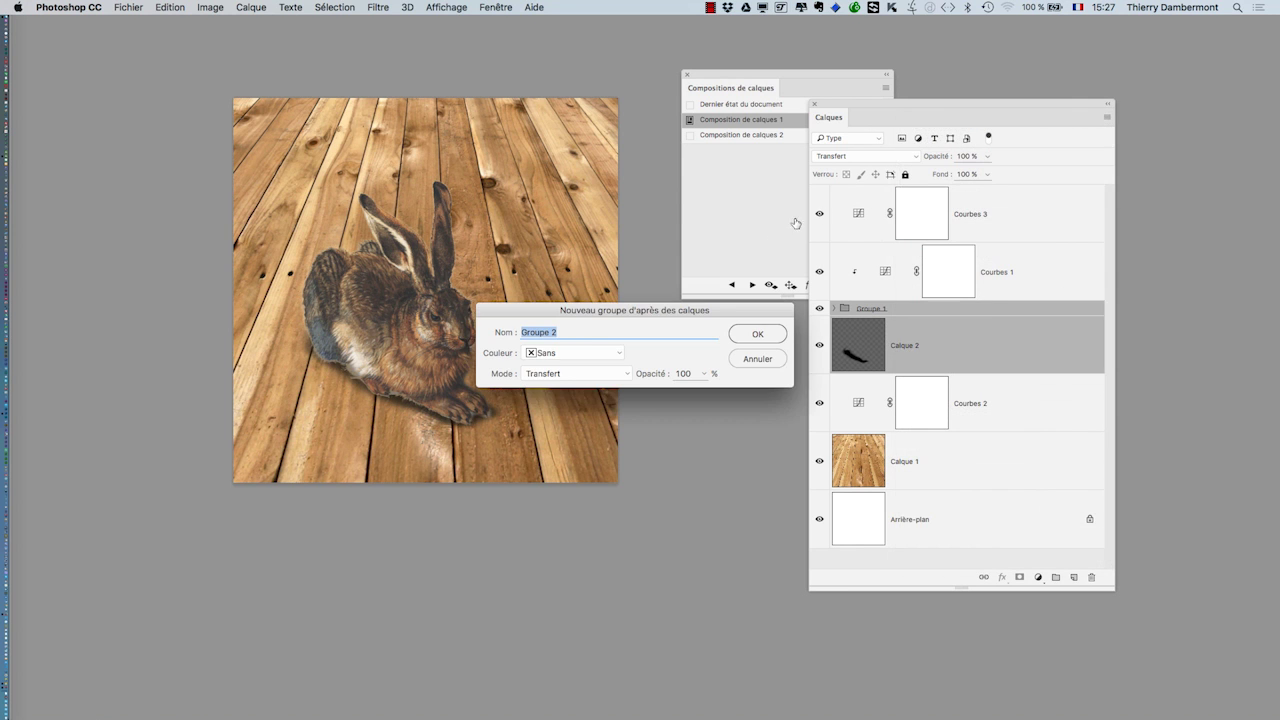
pyautogui.click(753, 335)
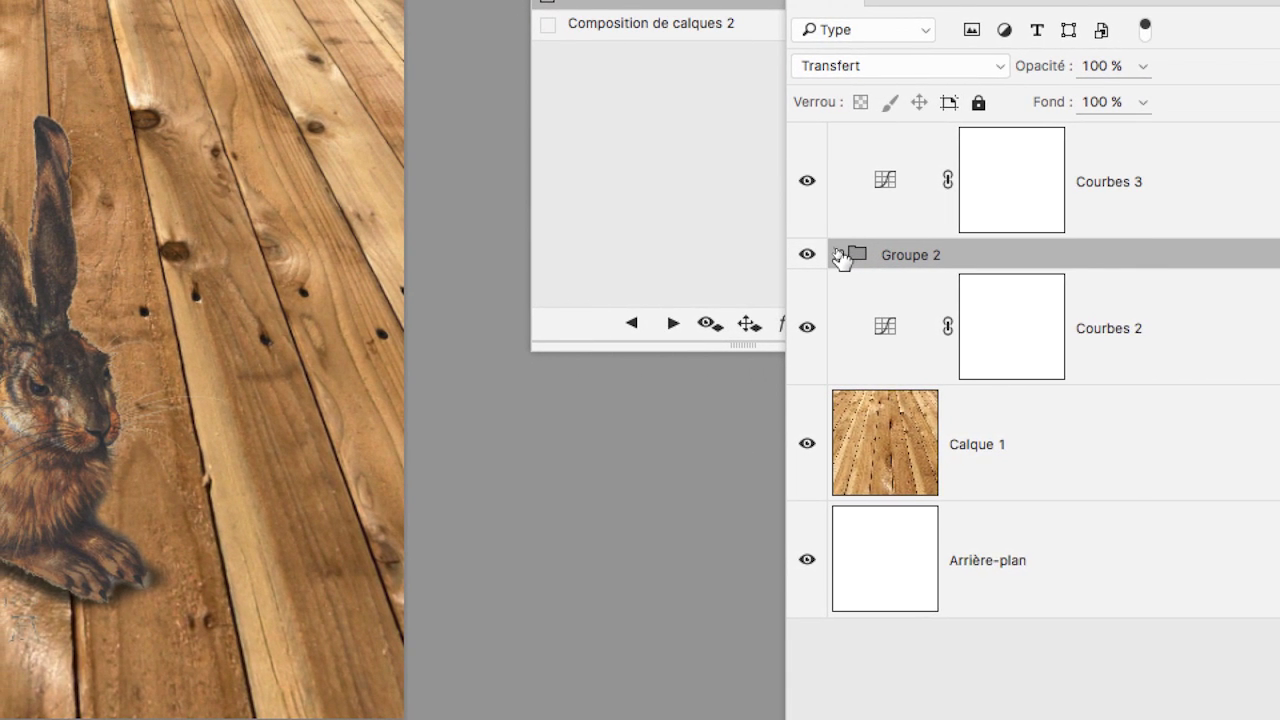
pyautogui.click(839, 255)
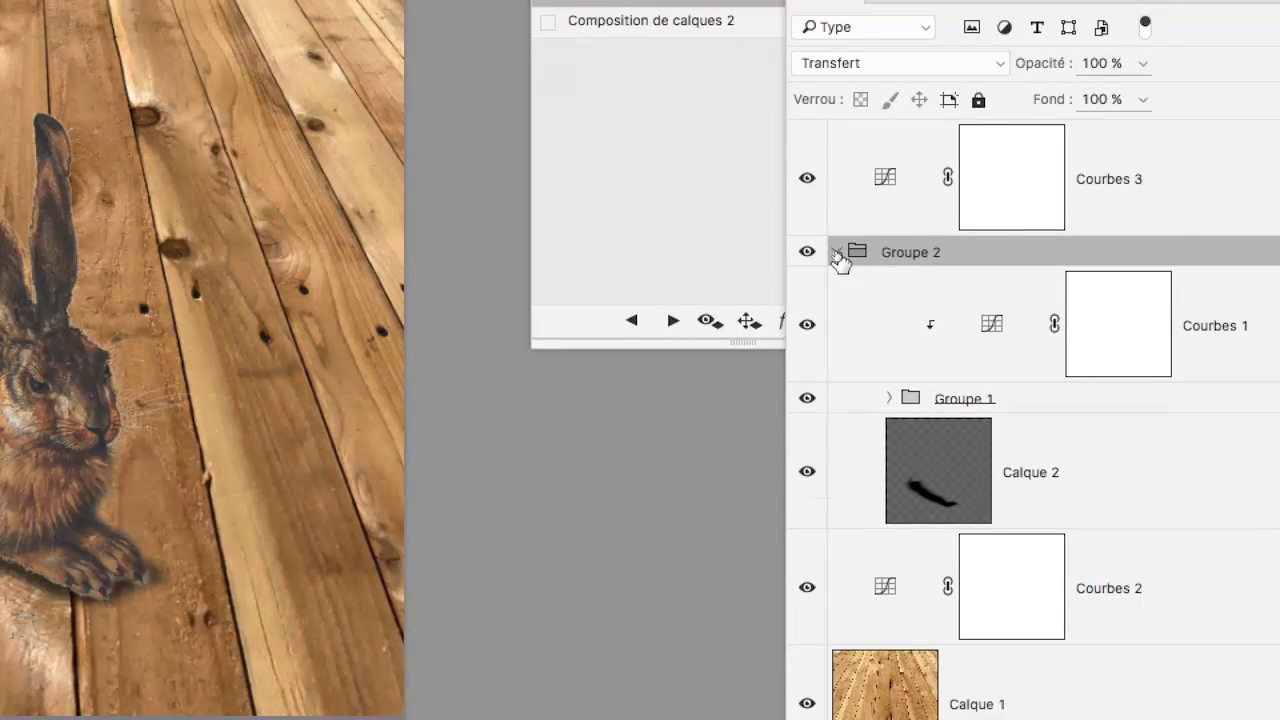
pyautogui.click(838, 254)
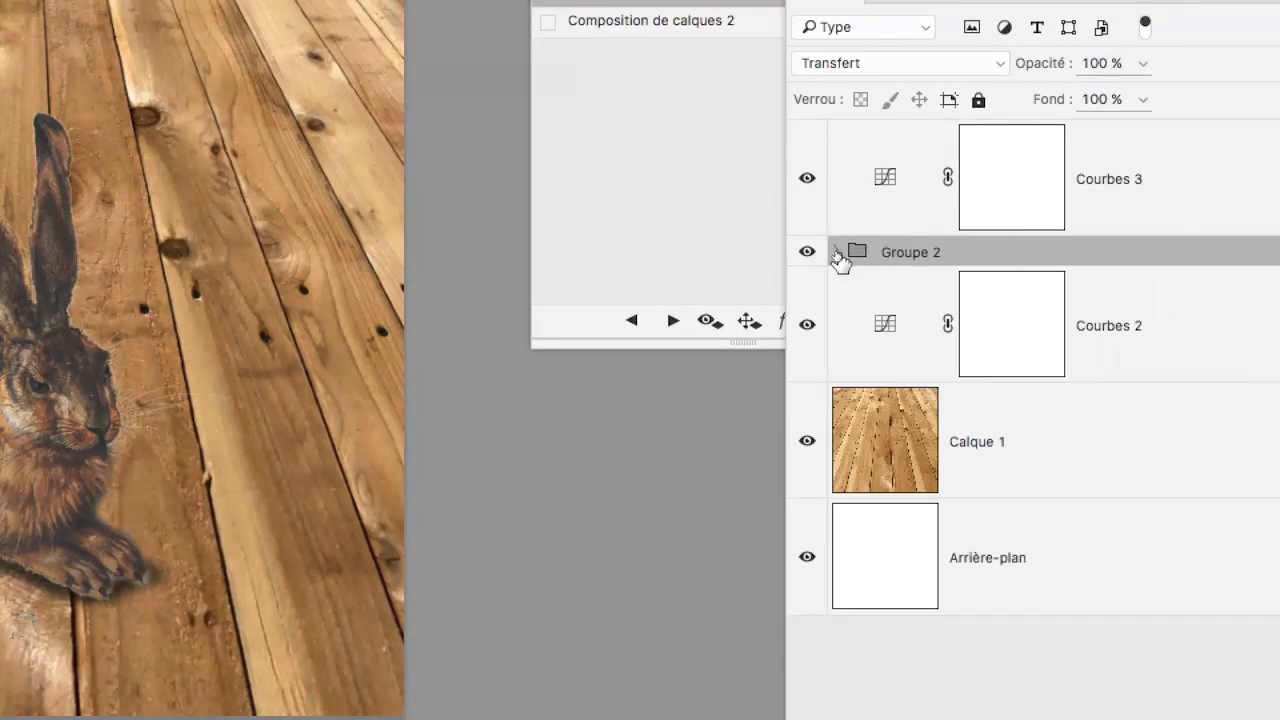
# - Try to enlarge Groupe 2 proportionally around its centre so the hare and its shadow scale together
pyautogui.moveTo(1029, 118); pyautogui.dragTo(1206, 130)
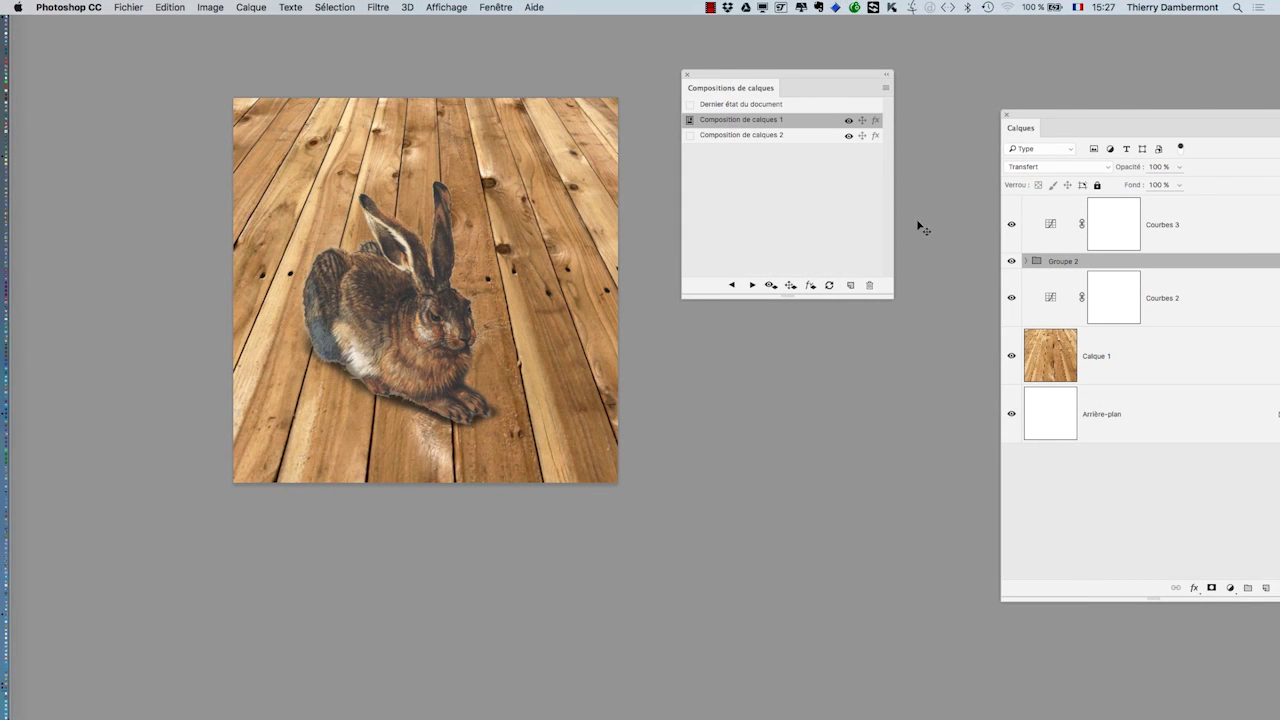
pyautogui.moveTo(270, 466); pyautogui.dragTo(229, 506)
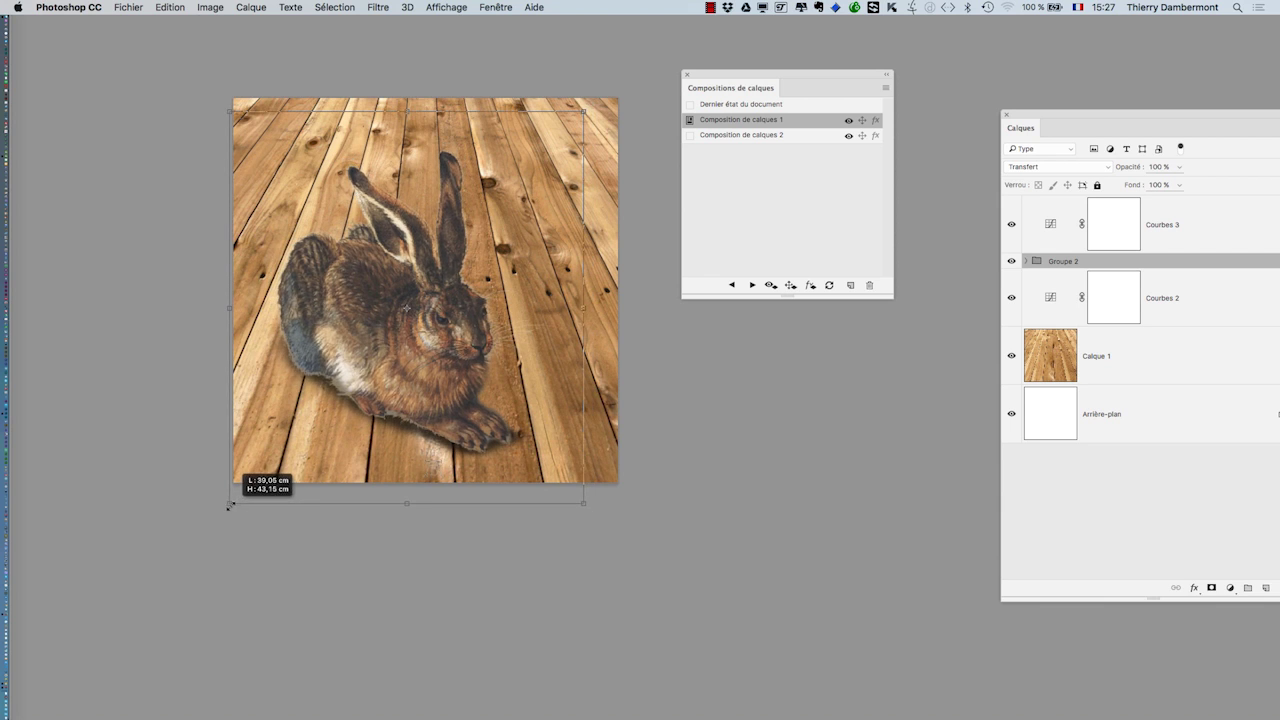
pyautogui.press('Escape')
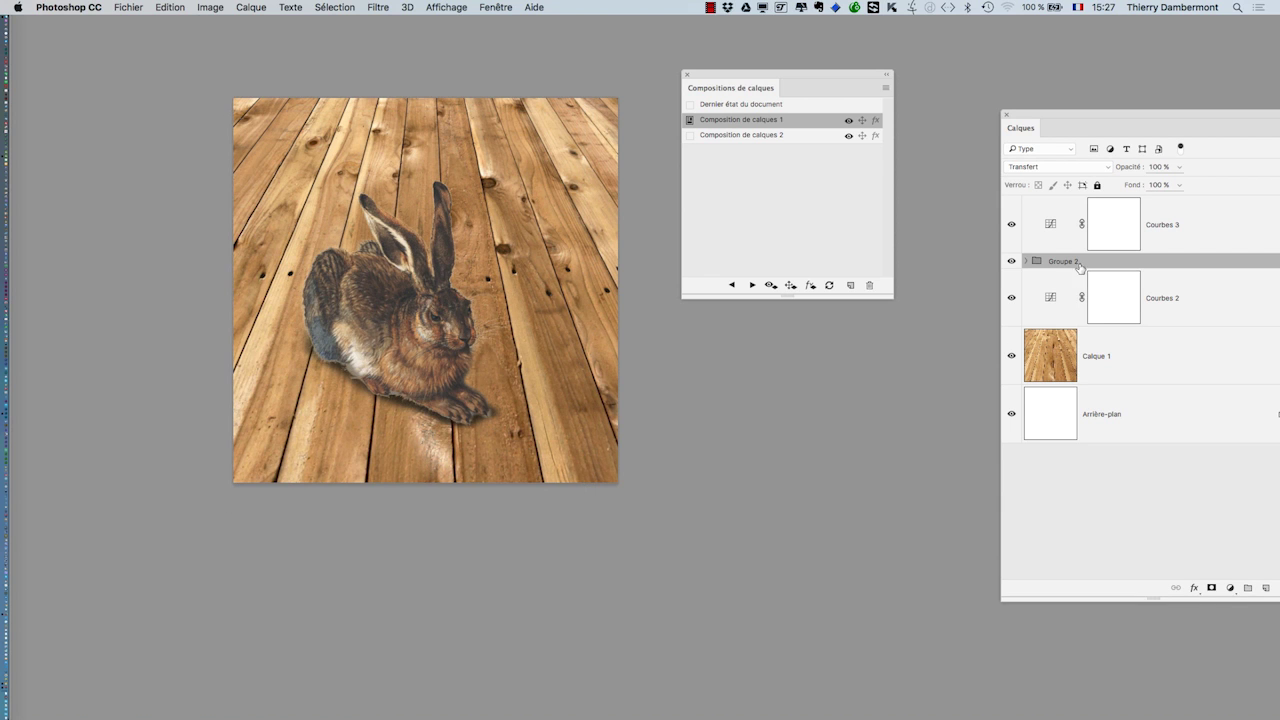
# - Duplicate Groupe 2 twice to get two more copies of the hare with its shadow
pyautogui.moveTo(1042, 109); pyautogui.dragTo(959, 80)
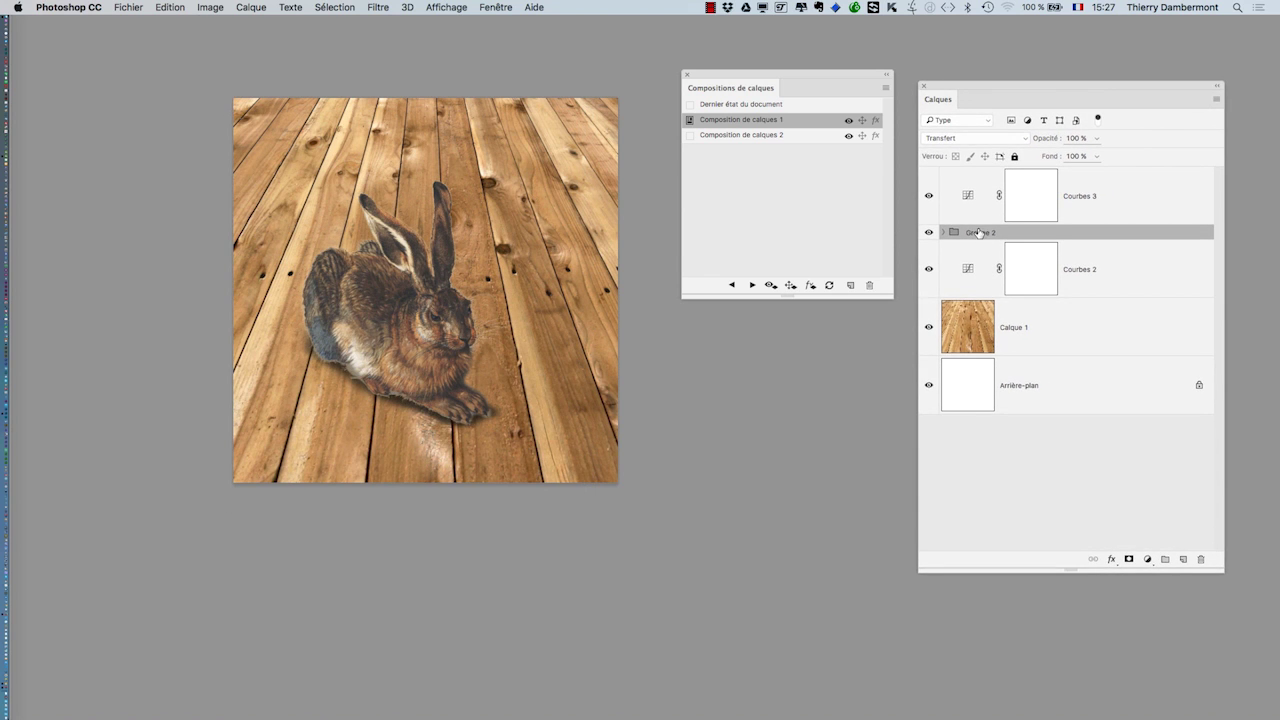
pyautogui.moveTo(979, 232); pyautogui.dragTo(1183, 559)
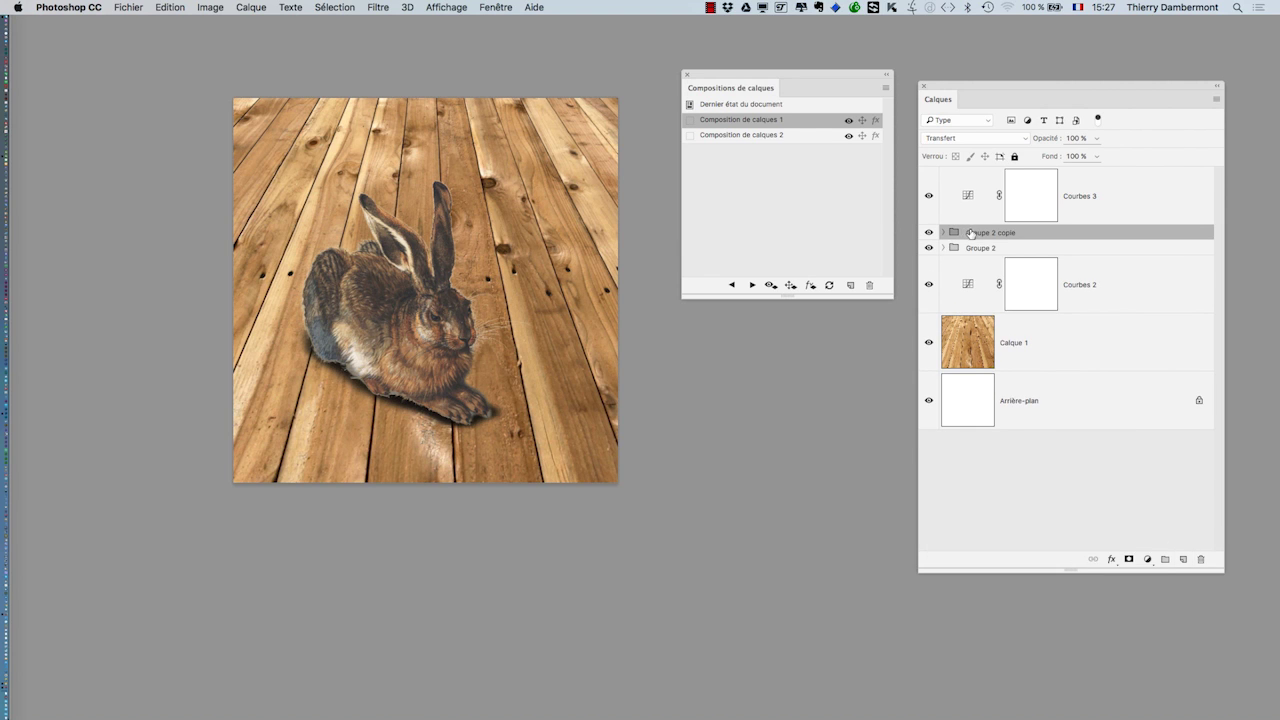
pyautogui.moveTo(970, 233); pyautogui.dragTo(1183, 559)
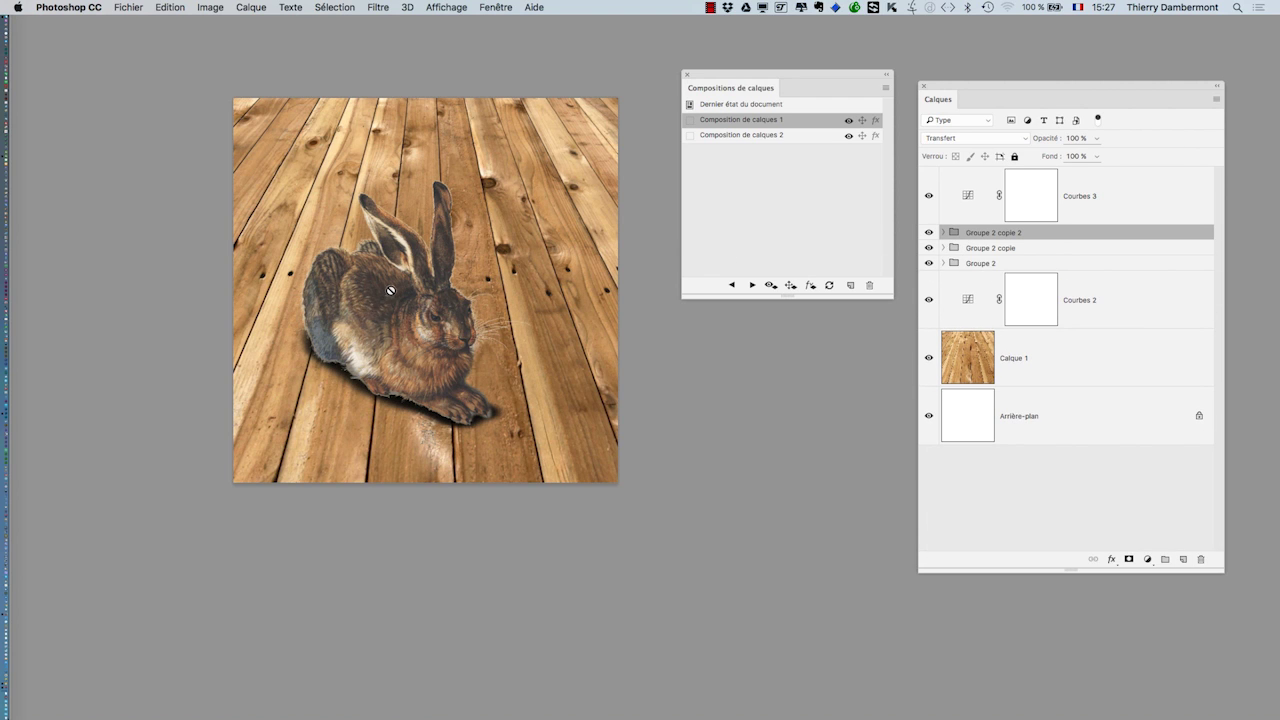
# - Scale Groupe 2 copie 2 down proportionally around its centre to a little less than half its size
pyautogui.press('super+t')
pyautogui.moveTo(549, 148); pyautogui.dragTo(474, 237)
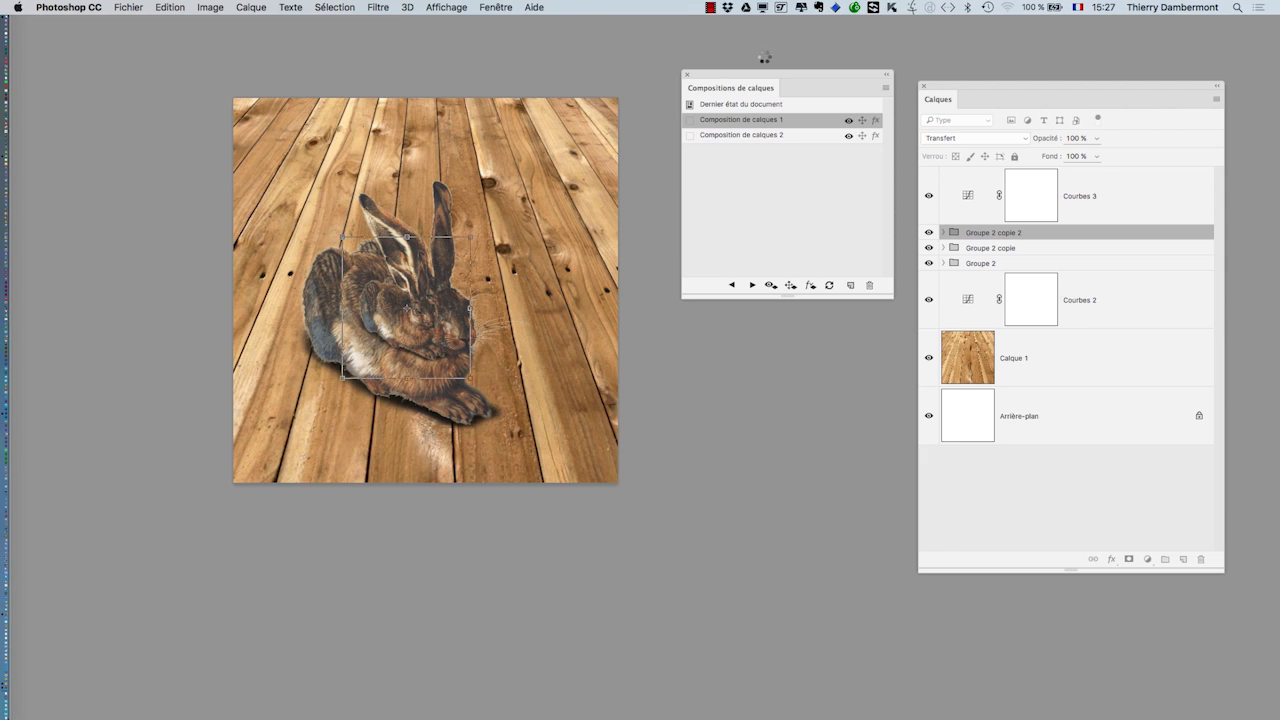
pyautogui.press('f')
pyautogui.press('f')
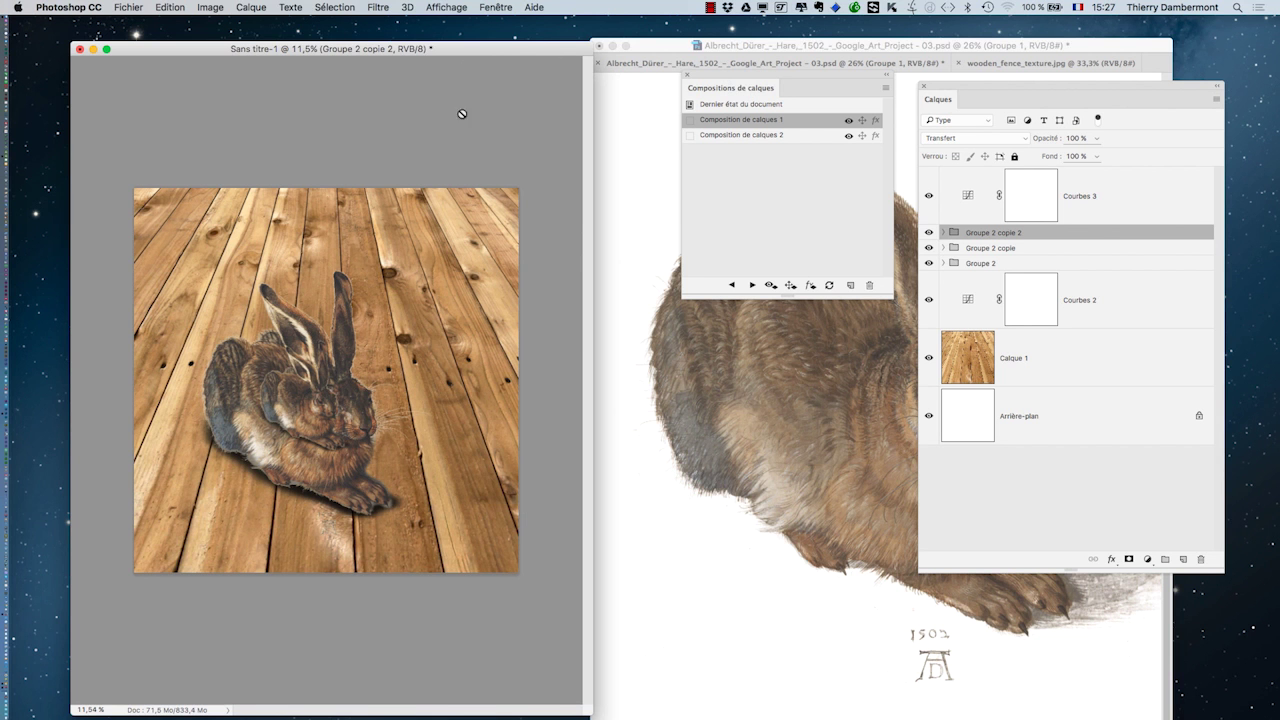
pyautogui.press('f')
pyautogui.moveTo(496, 246); pyautogui.dragTo(295, 234)
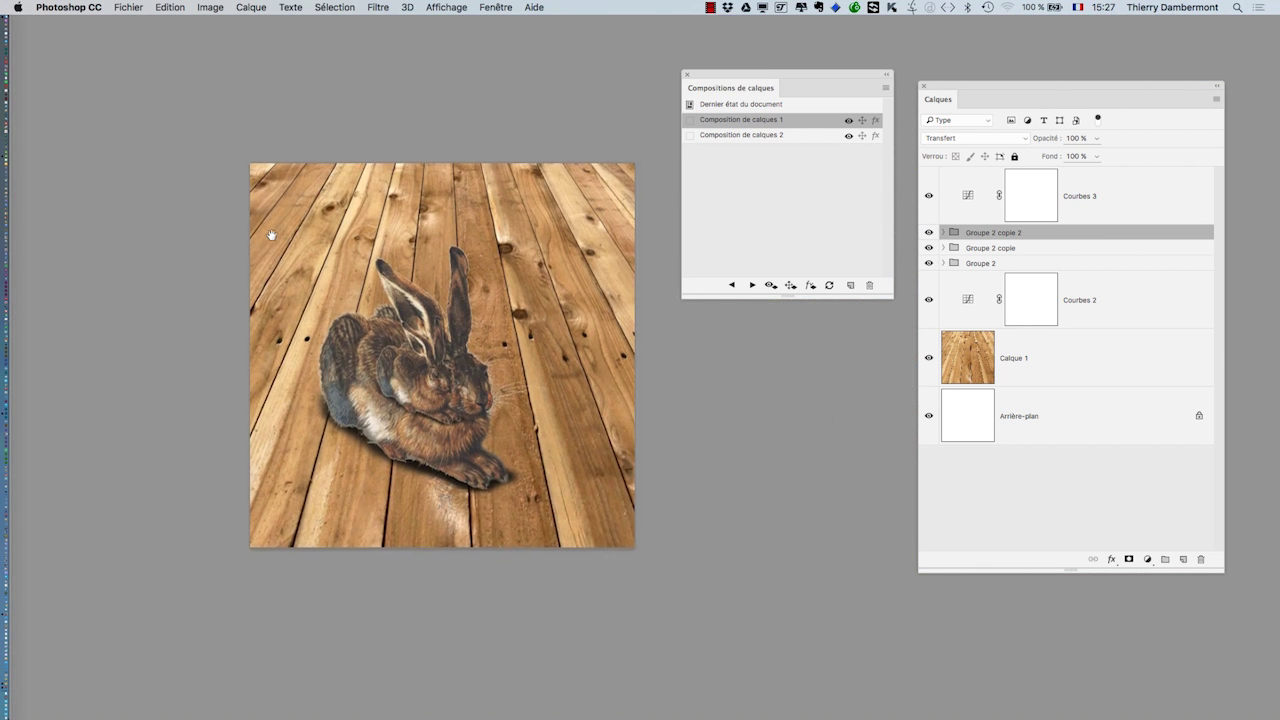
# - Scale Groupe 2 copie down proportionally around its centre to a bit more than half its original size
pyautogui.click(975, 250)
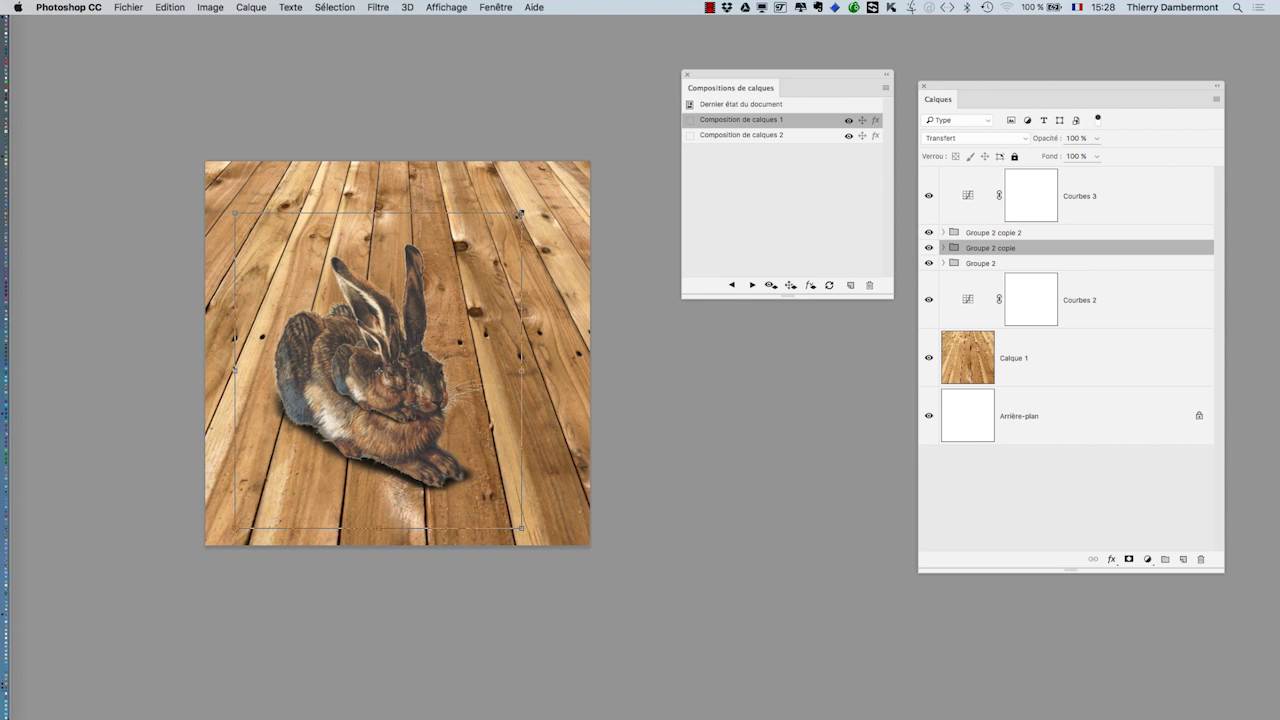
pyautogui.moveTo(520, 213); pyautogui.dragTo(464, 285)
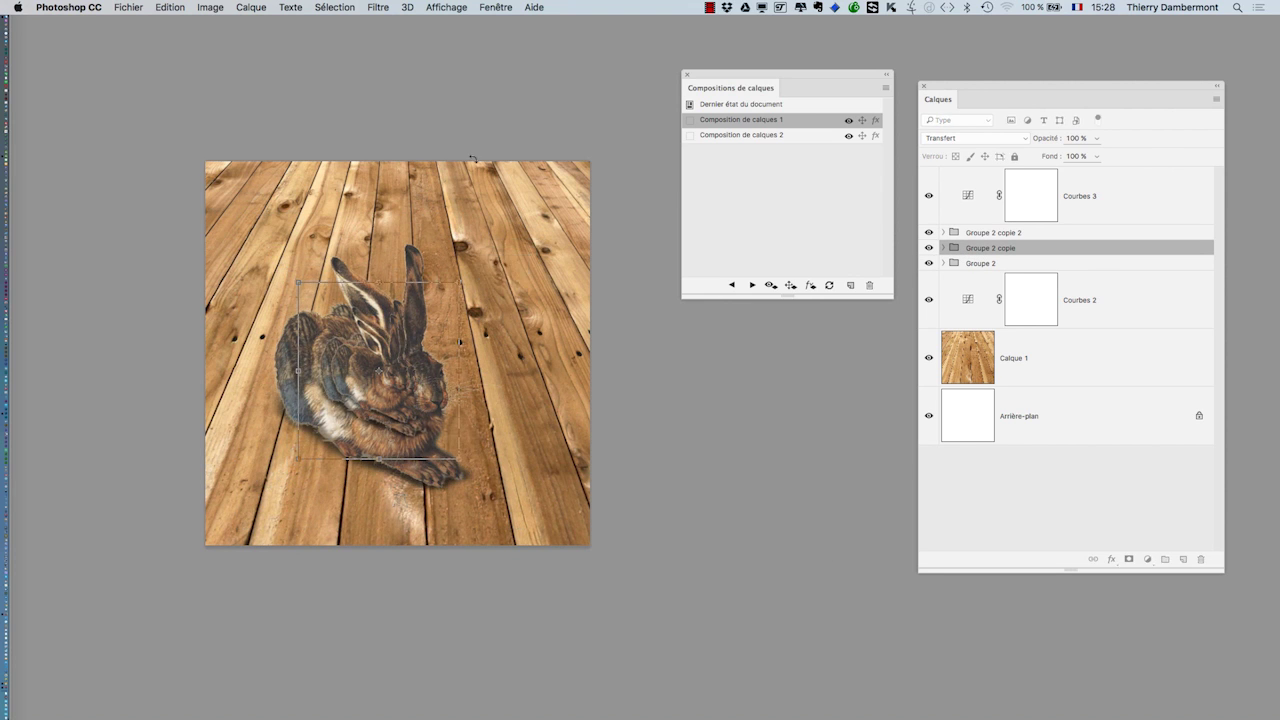
pyautogui.doubleClick(398, 388)
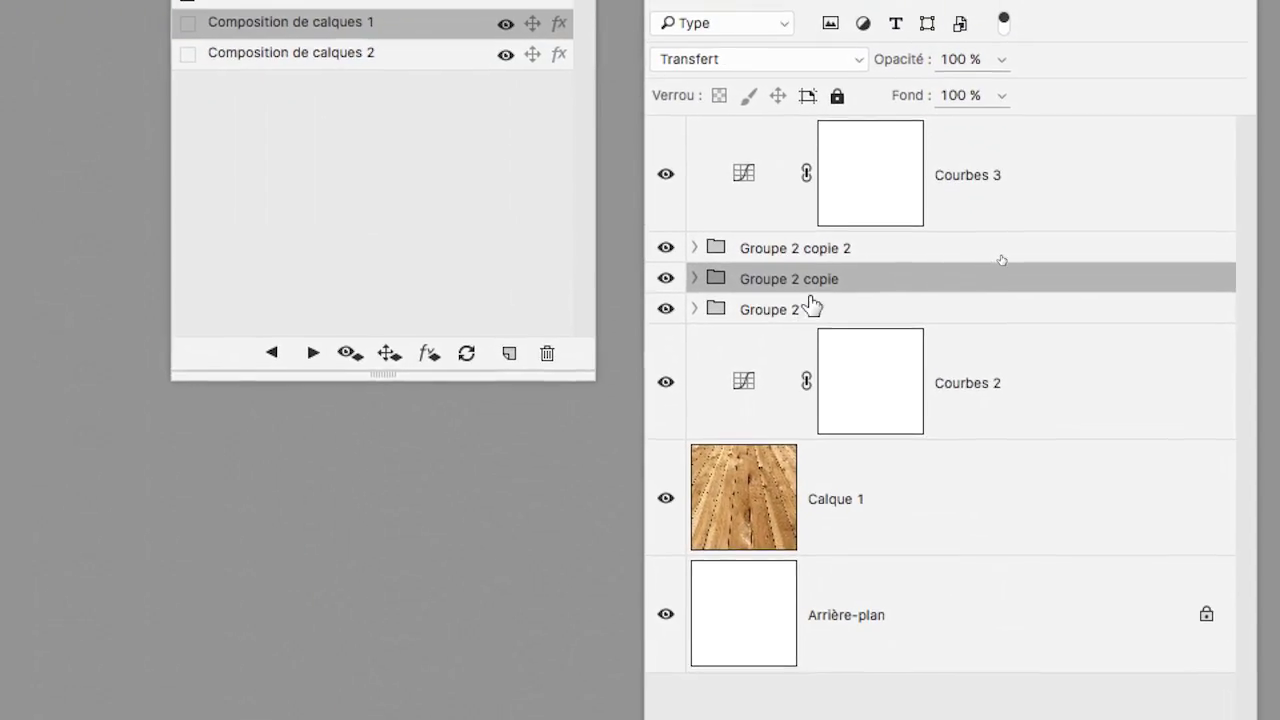
# - Stack Groupe 2 above Groupe 2 copie and Groupe 2 copie 2, and move the smallest hare out to the right of the large one
pyautogui.moveTo(744, 285); pyautogui.dragTo(814, 322)
pyautogui.moveTo(812, 257); pyautogui.dragTo(814, 309)
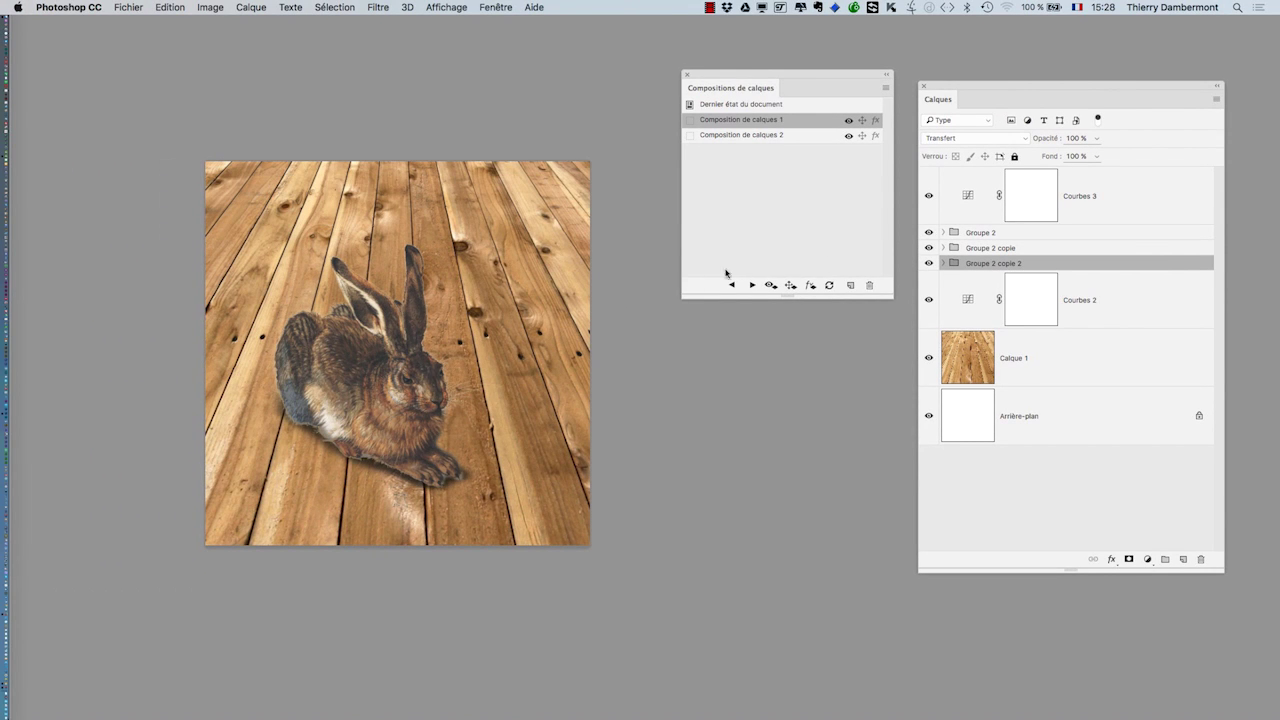
pyautogui.moveTo(380, 410); pyautogui.dragTo(475, 385)
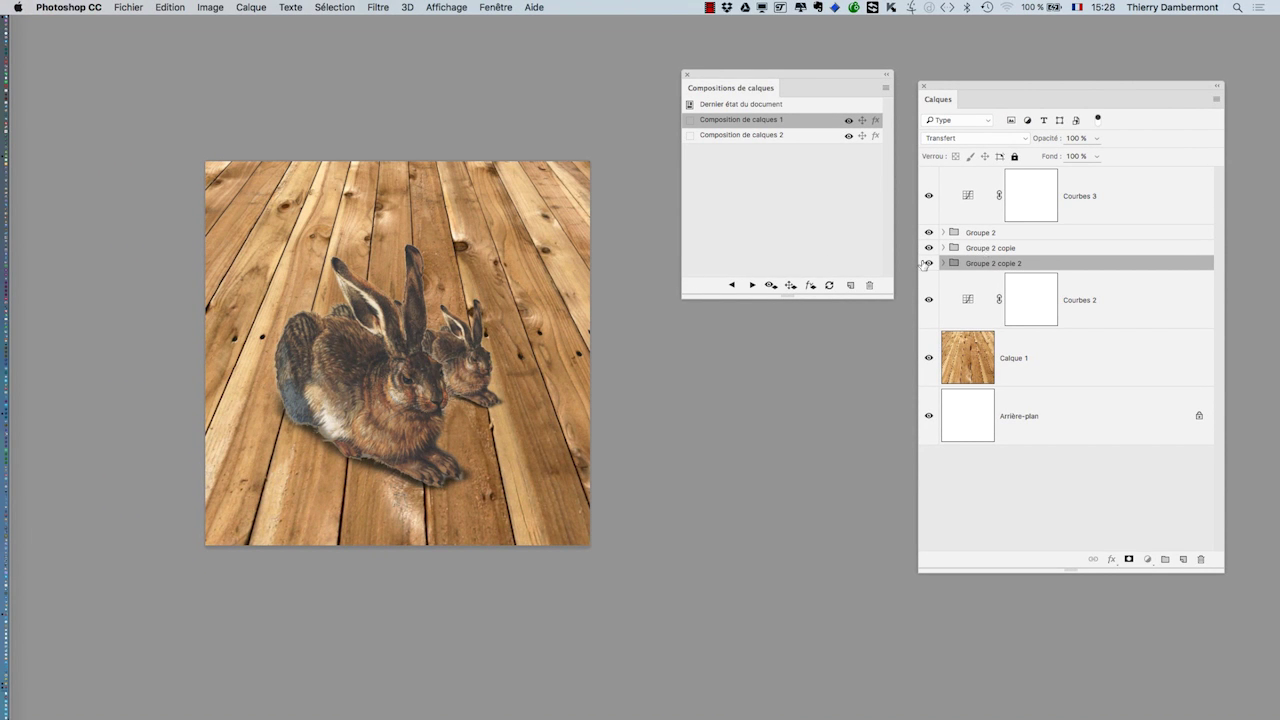
# - Position the medium hare and the smallest hare in a receding diagonal row behind the large hare's right side
pyautogui.click(926, 249)
pyautogui.moveTo(444, 375); pyautogui.dragTo(538, 367)
pyautogui.click(974, 273)
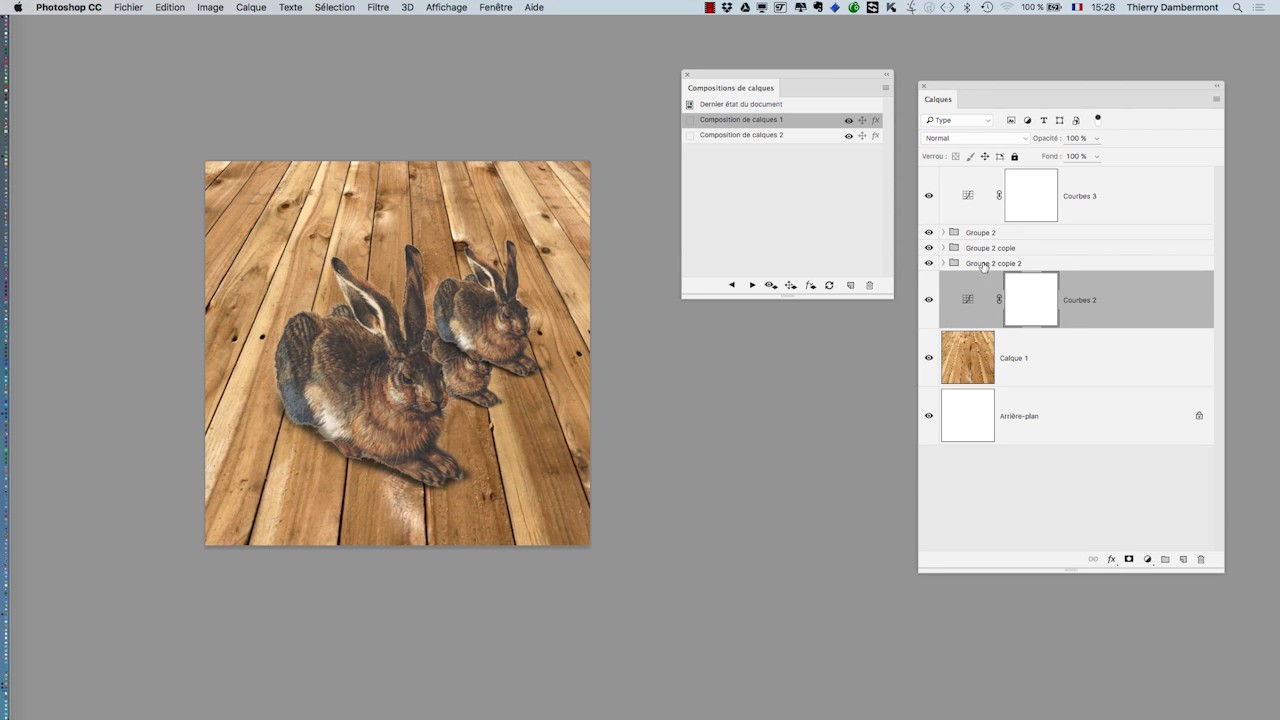
pyautogui.click(981, 264)
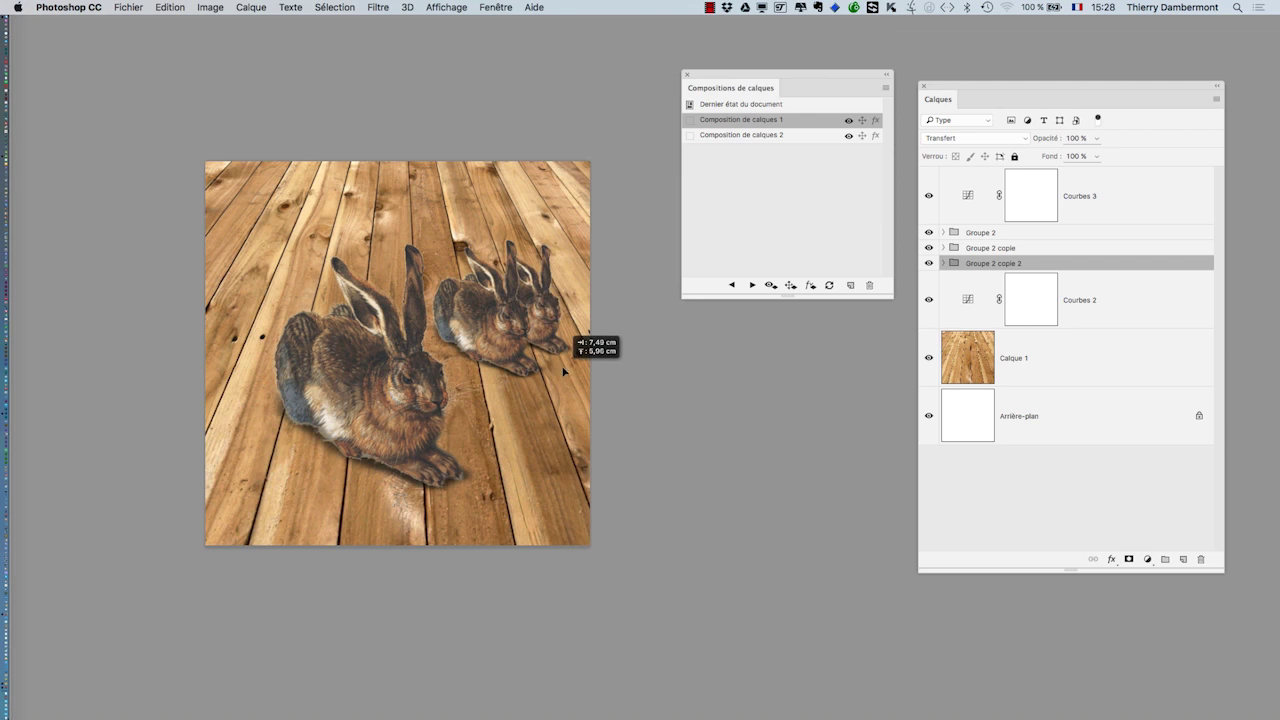
pyautogui.click(1015, 249)
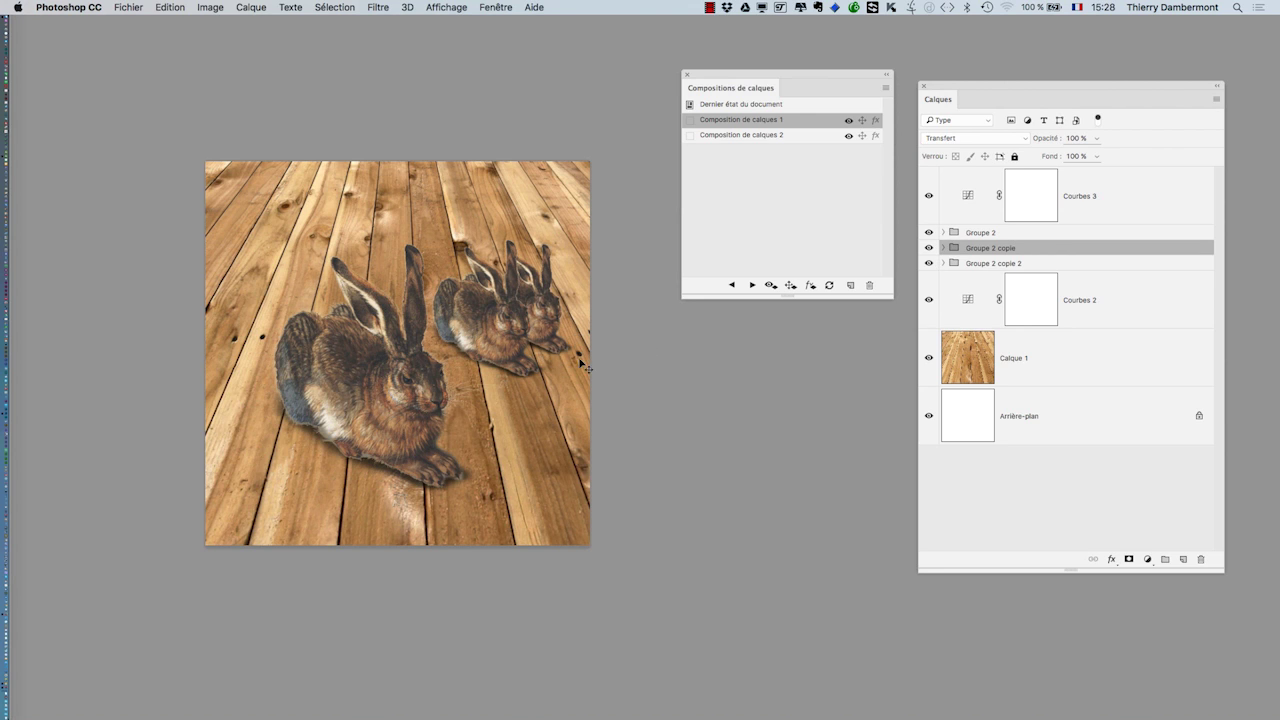
pyautogui.moveTo(519, 384); pyautogui.dragTo(545, 364)
pyautogui.click(1044, 266)
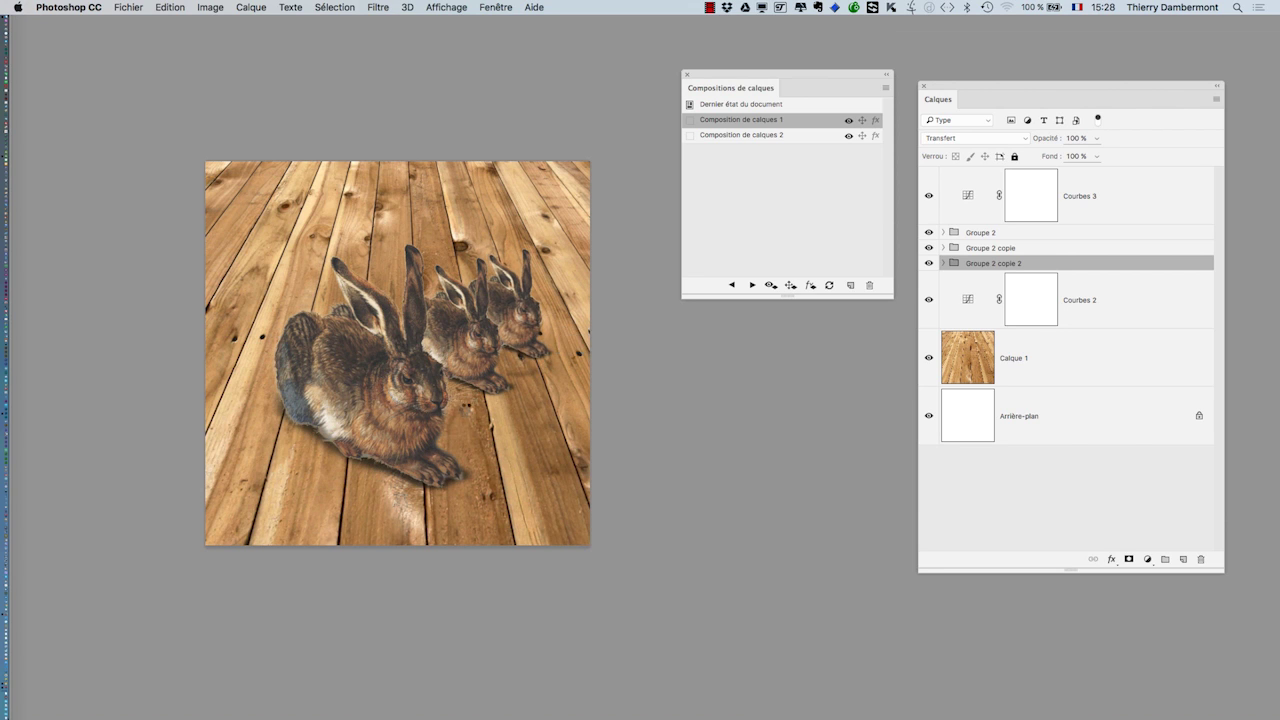
# - Move the smallest hare up the floorboards so it sits behind the ears of the large hare, near the image's upper edge
pyautogui.scroll(3, 467, 410)
pyautogui.scroll(3, 467, 410)
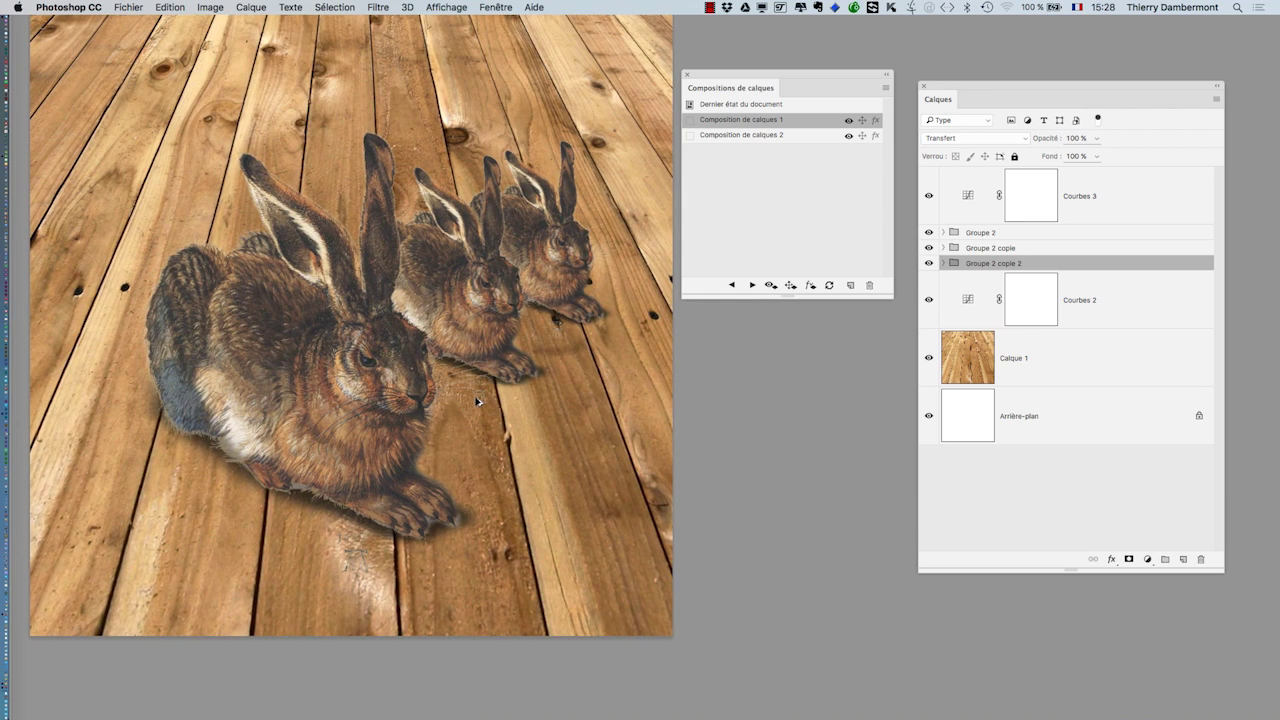
pyautogui.scroll(4, 477, 398)
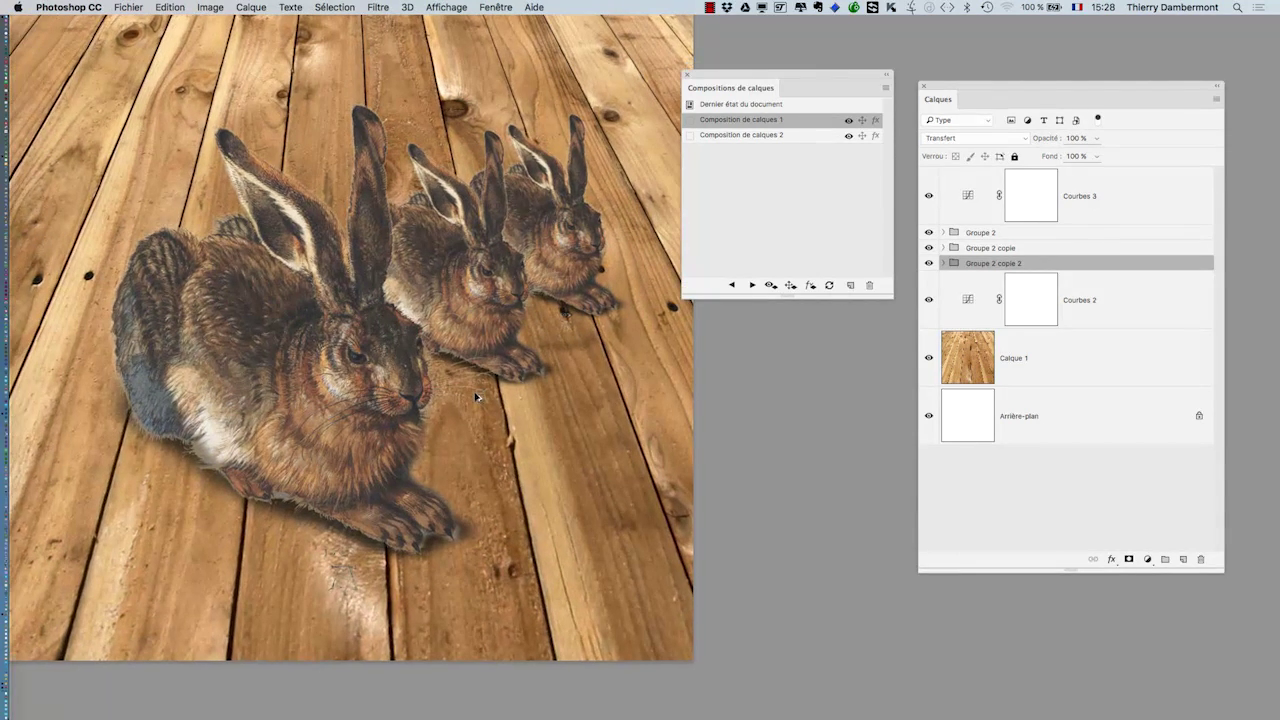
pyautogui.scroll(-1, 474, 397)
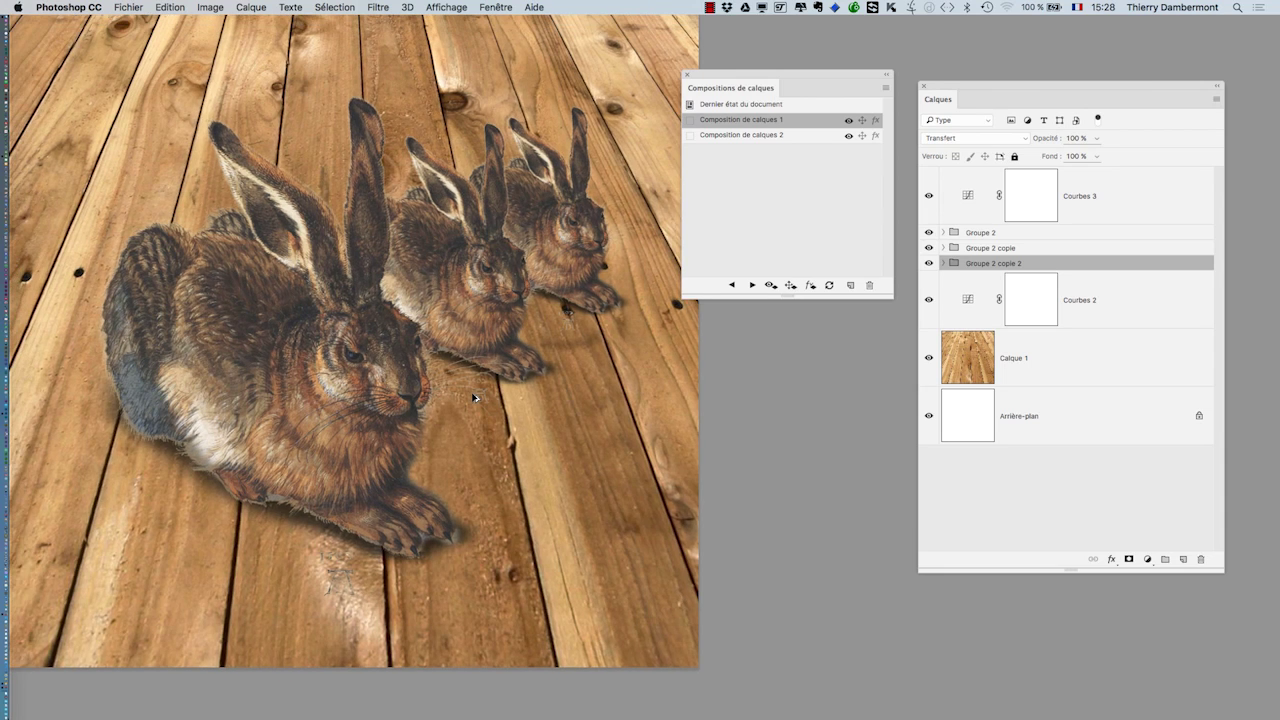
pyautogui.scroll(-5, 474, 397)
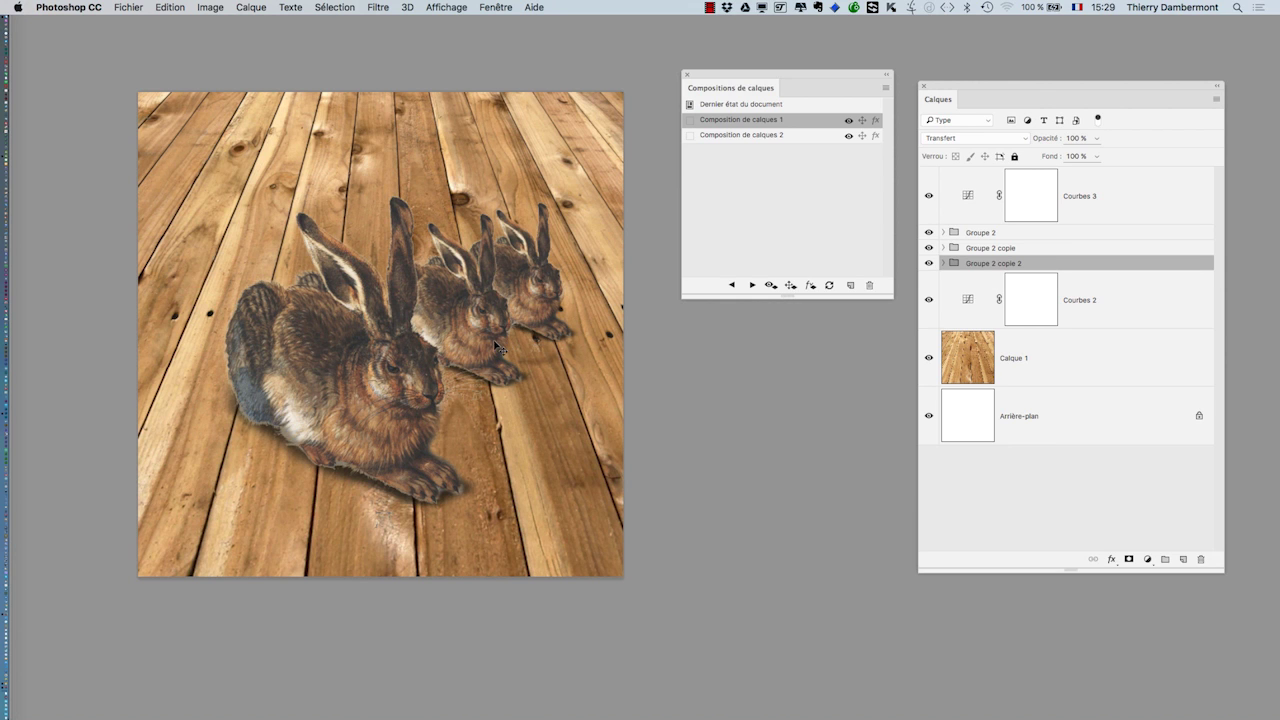
pyautogui.moveTo(497, 345); pyautogui.dragTo(372, 265)
pyautogui.moveTo(371, 200); pyautogui.dragTo(400, 188)
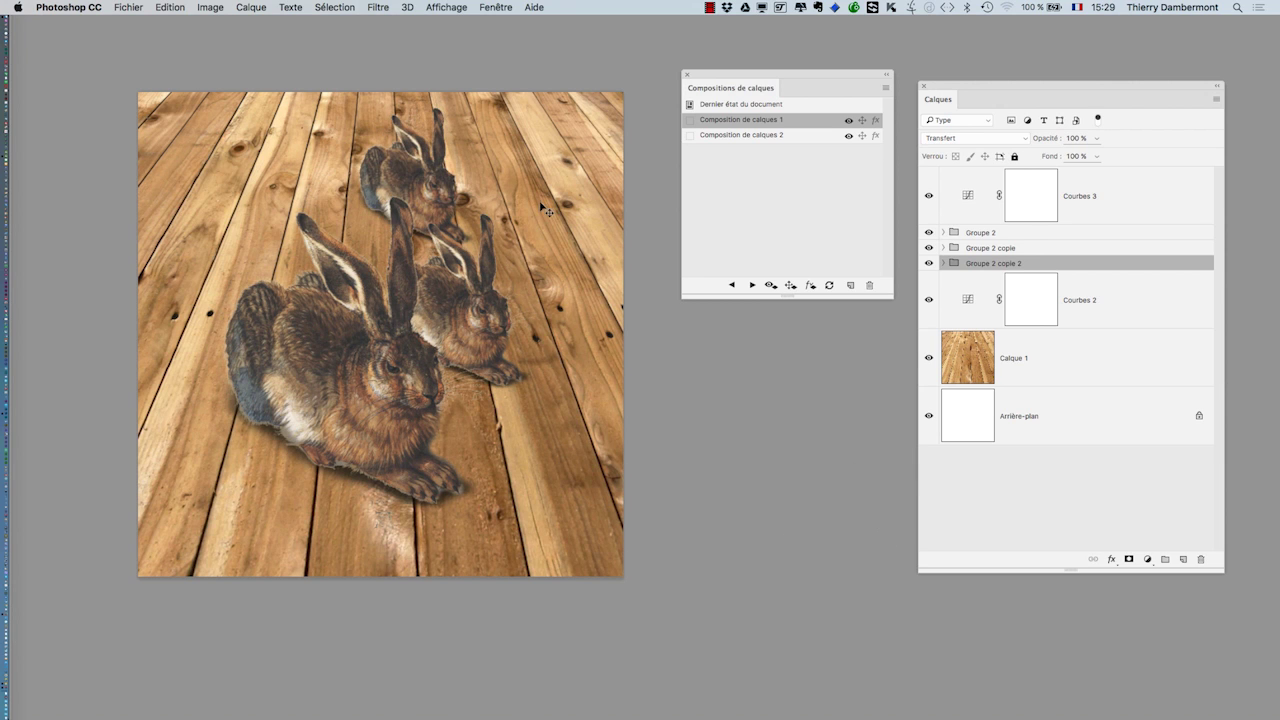
# - Save the document in Photoshop format with its layers as "lapins sur parquet" in the Photoshop fonds blancs folder
pyautogui.click(138, 7)
pyautogui.click(178, 144)
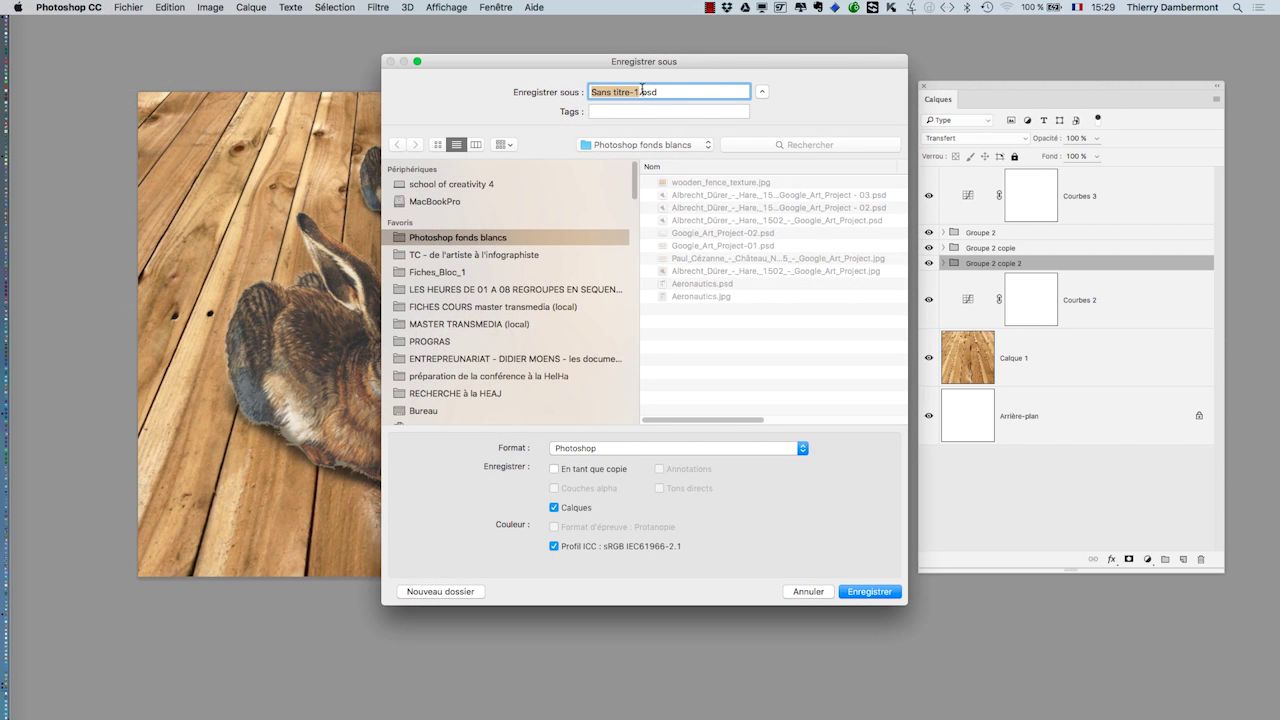
pyautogui.click(641, 92)
pyautogui.moveTo(640, 92); pyautogui.dragTo(596, 57)
pyautogui.write('lapins sur parquet')
pyautogui.click(892, 598)
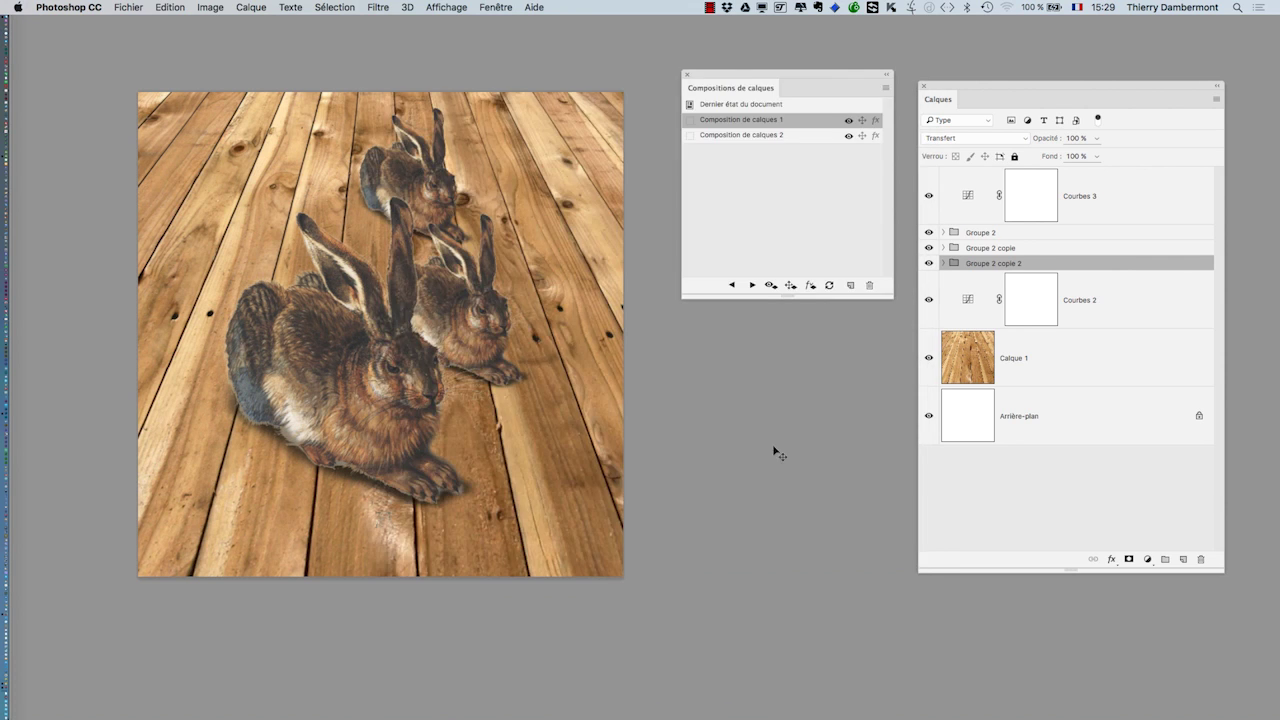